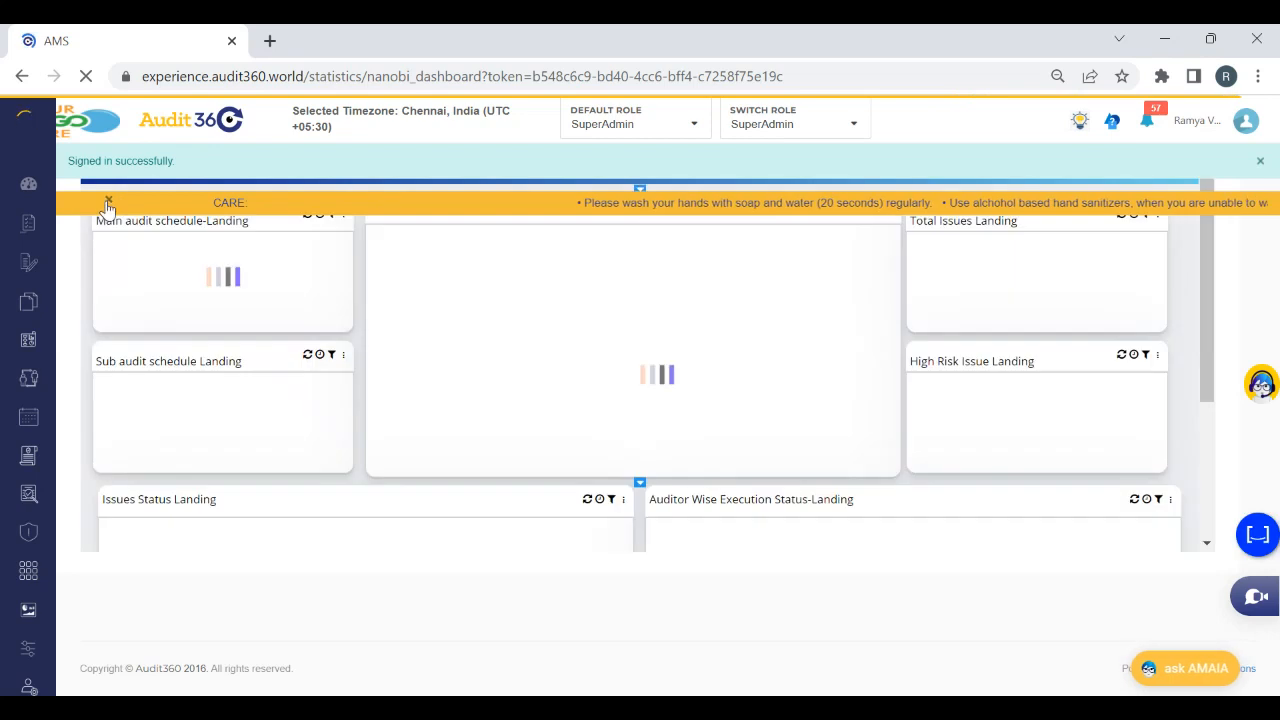
Dismiss the sign-in notice and open the Configure Audit page that lists the audit types
click(1260, 162)
mouse_move(35, 250)
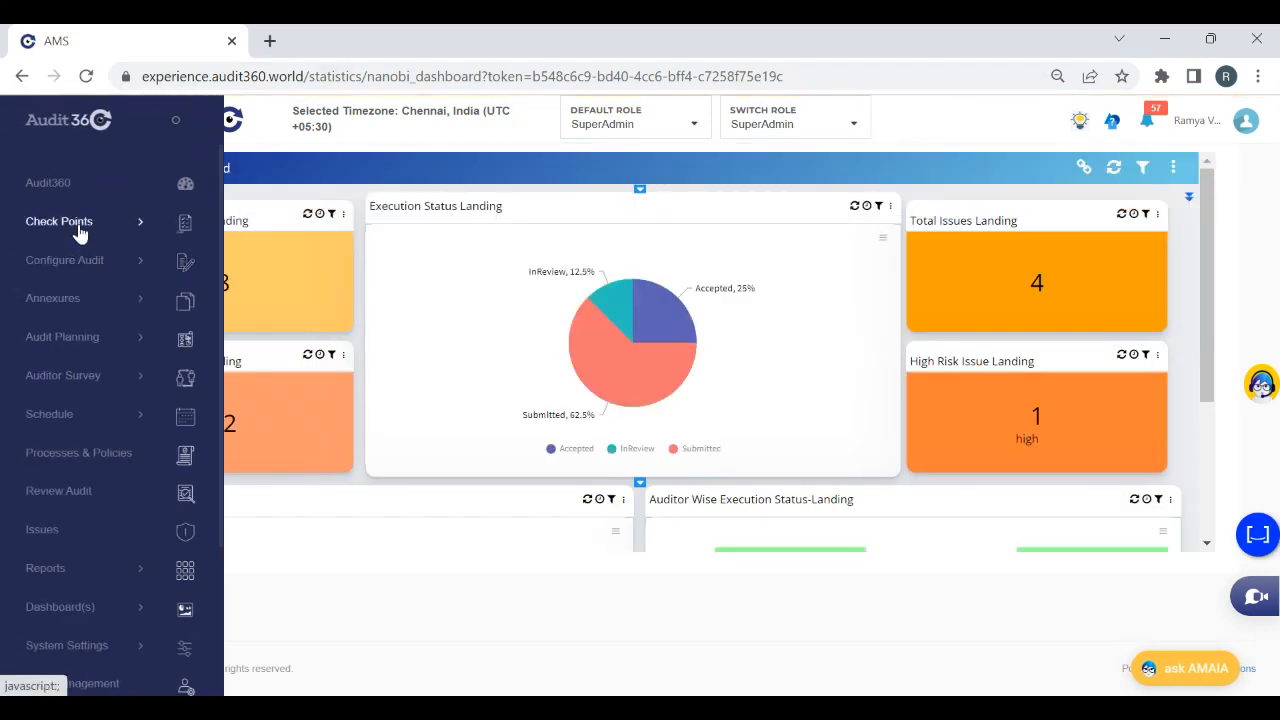
click(78, 228)
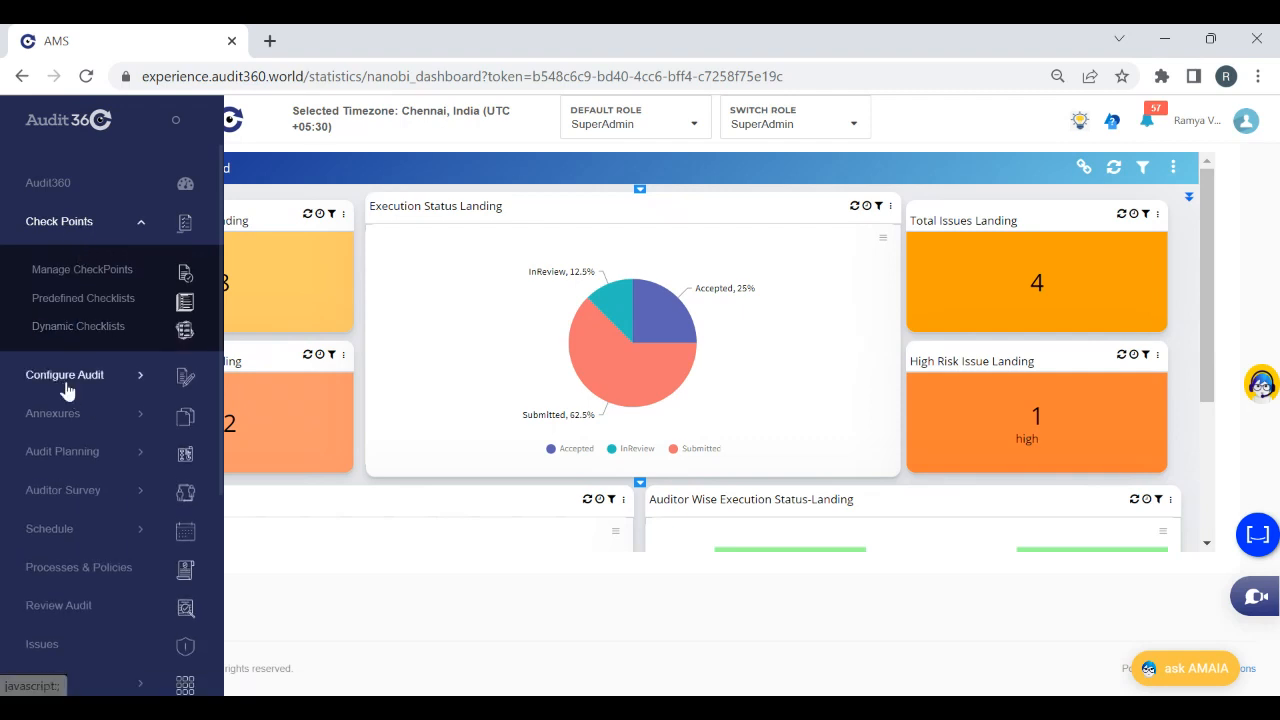
click(62, 375)
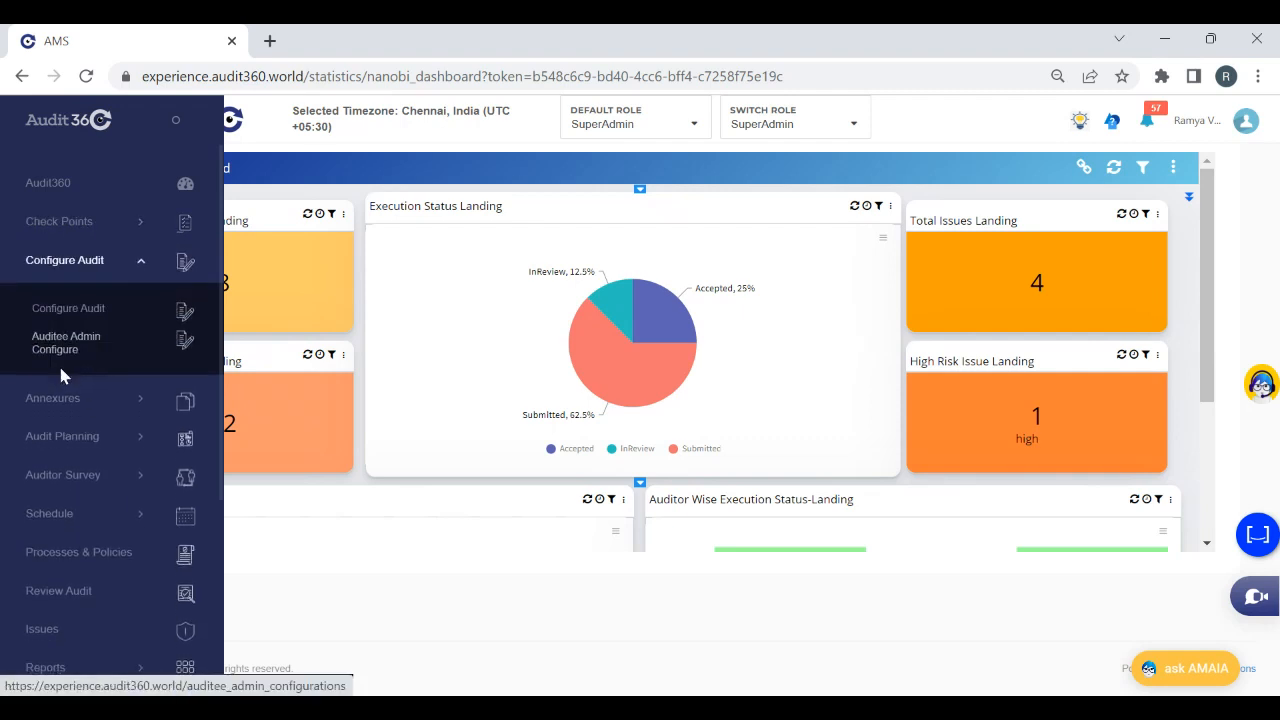
click(75, 308)
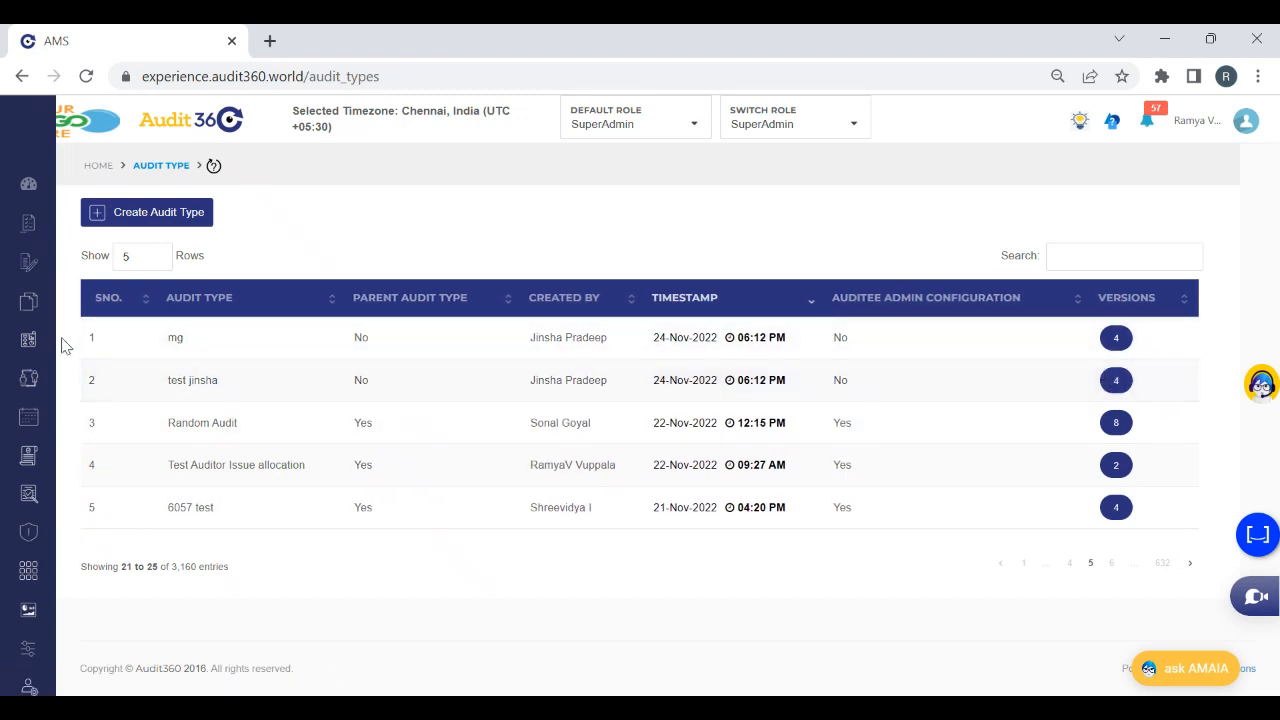
Open the Auditee Admin Configuration page and expand its audit type choices
mouse_move(3, 372)
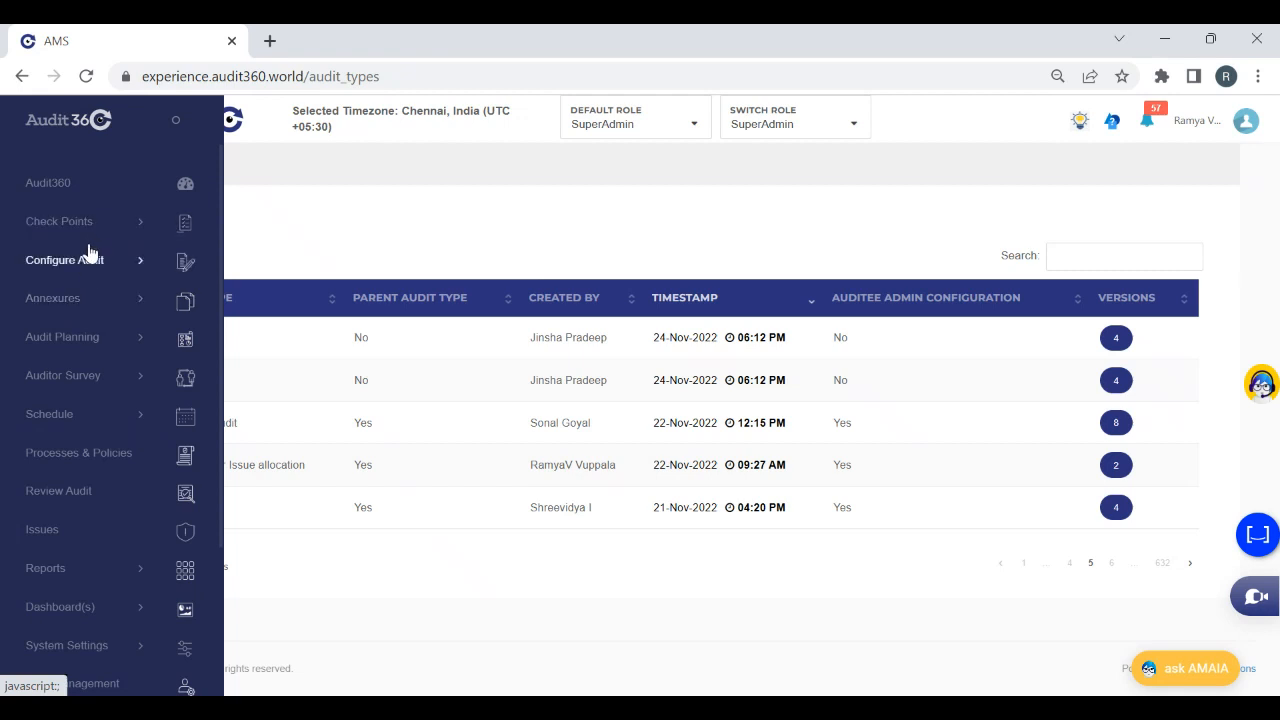
click(79, 265)
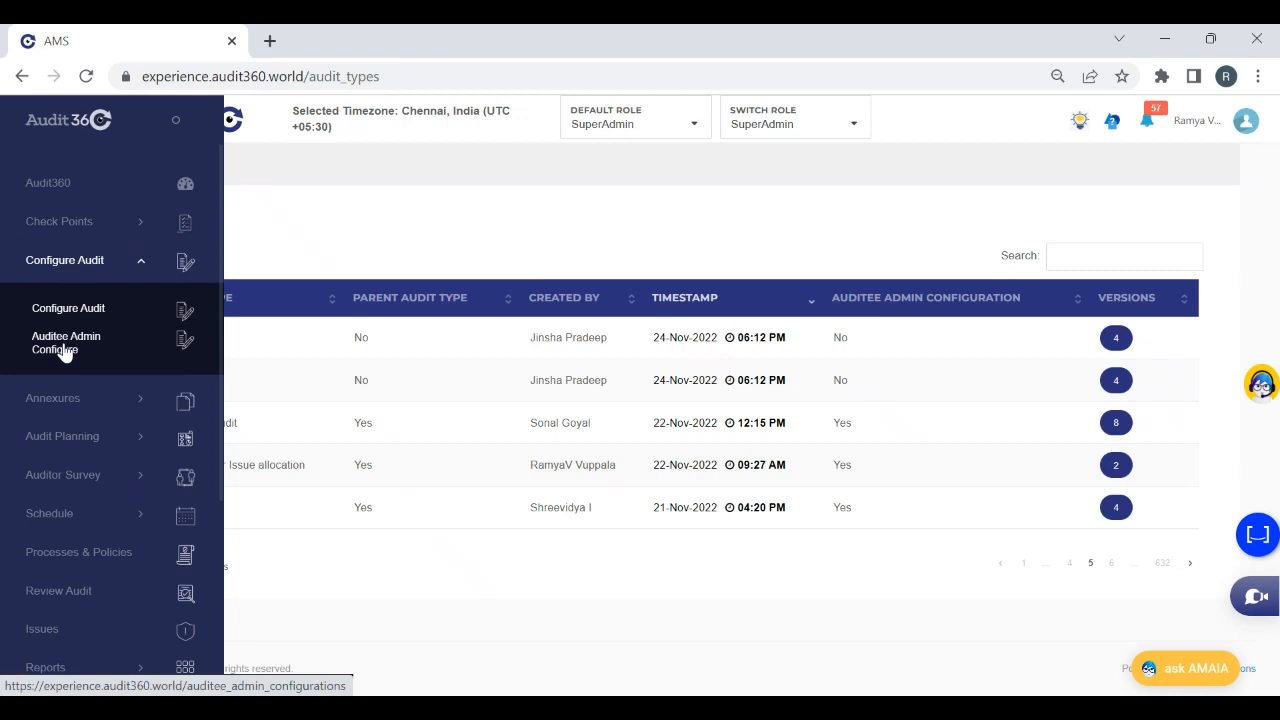
click(63, 348)
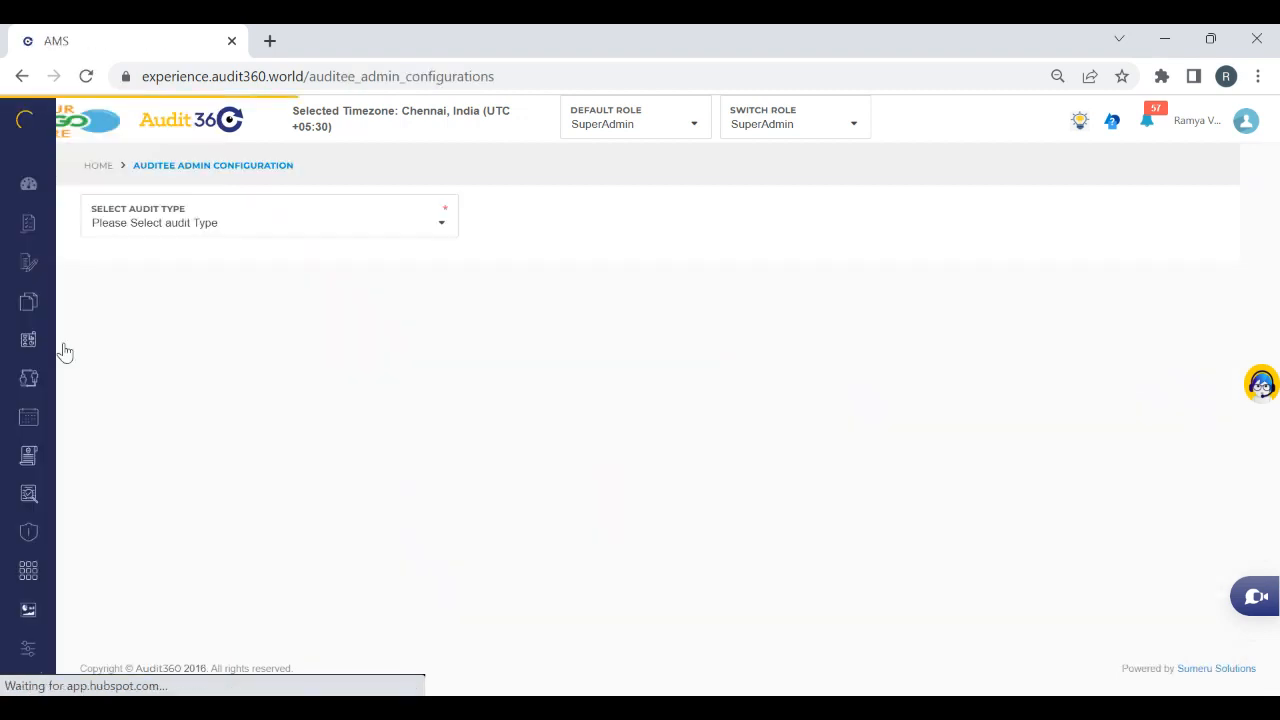
click(208, 220)
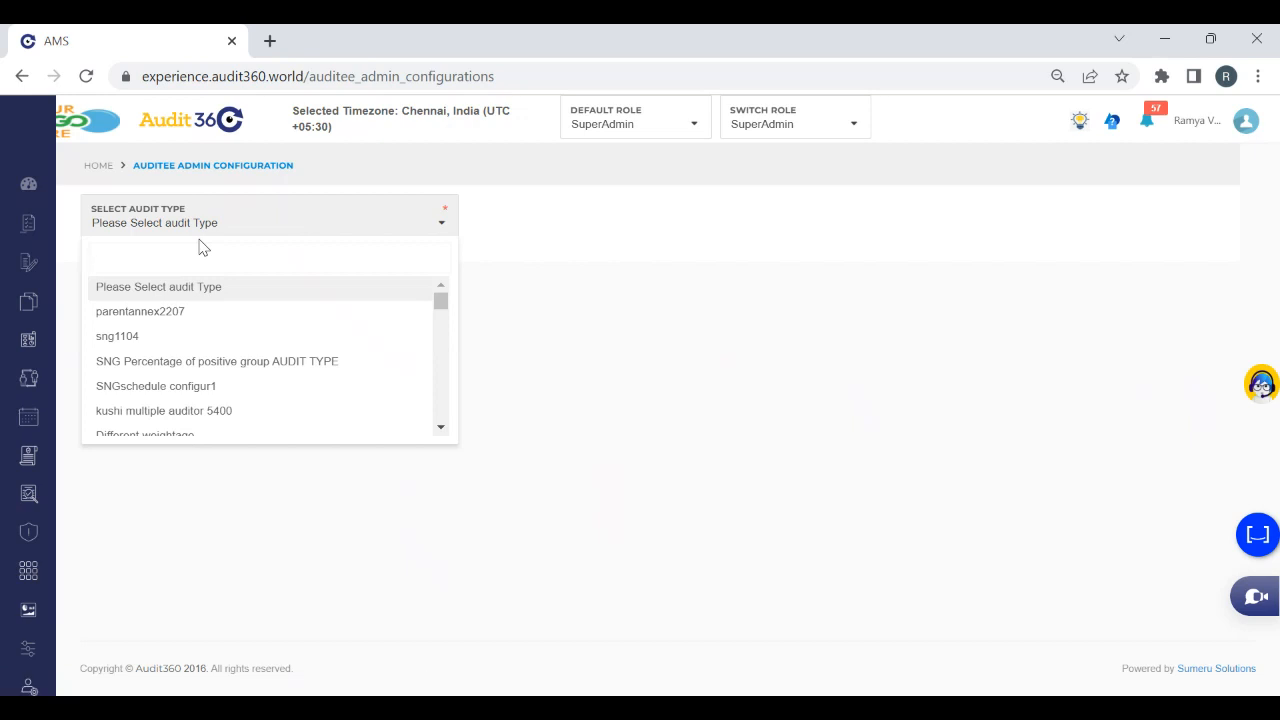
text(test)
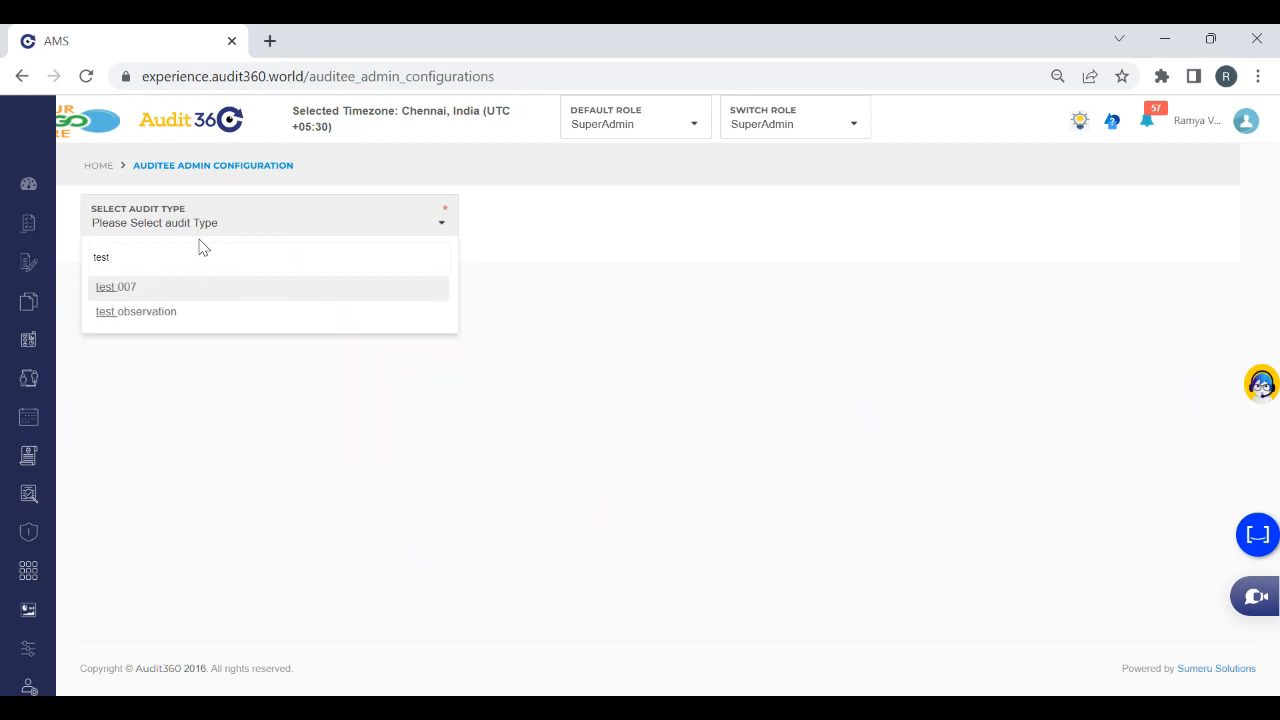
text( audi)
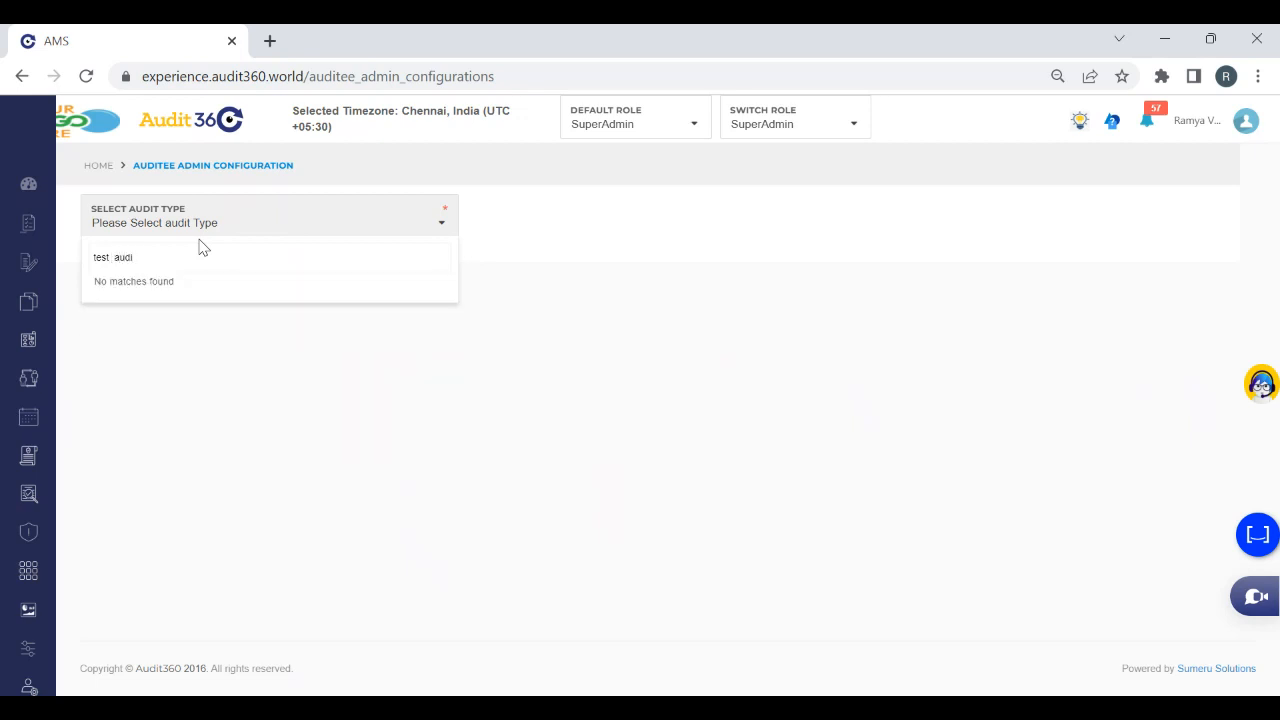
key(BackSpace)
key(BackSpace)
key(BackSpace)
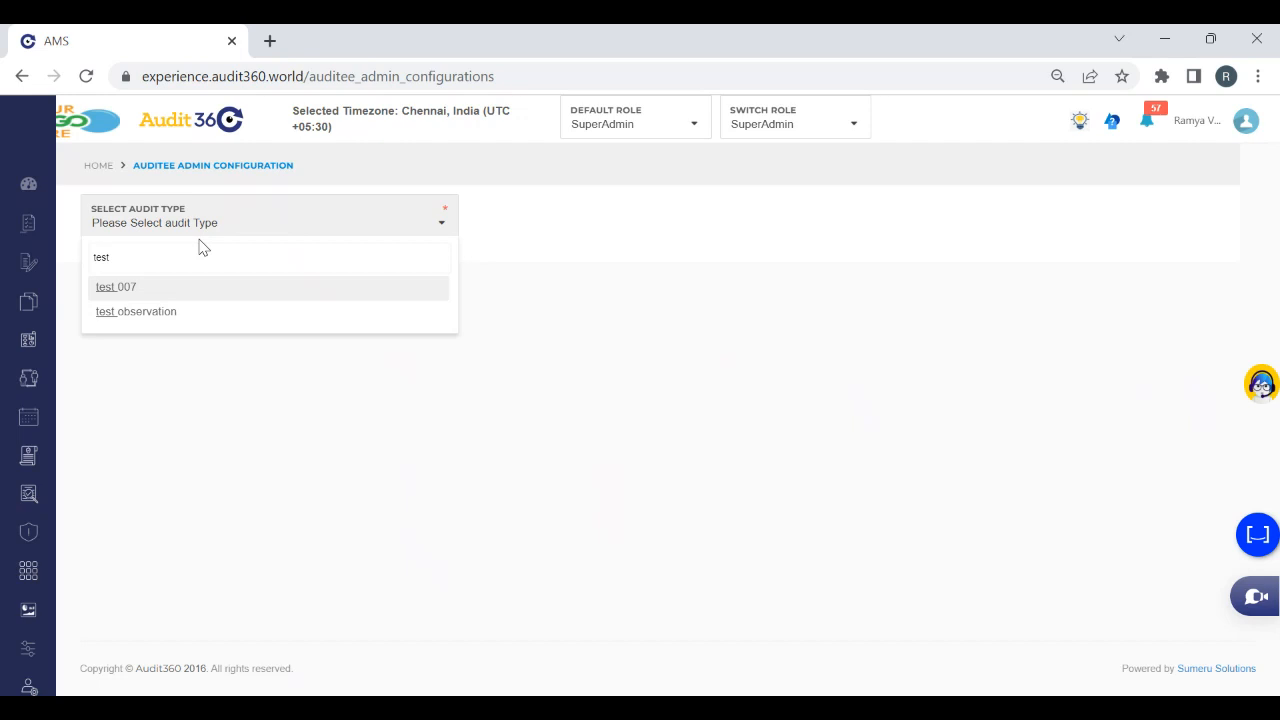
key(BackSpace)
key(BackSpace)
key(BackSpace)
key(BackSpace)
key(BackSpace)
text(audito)
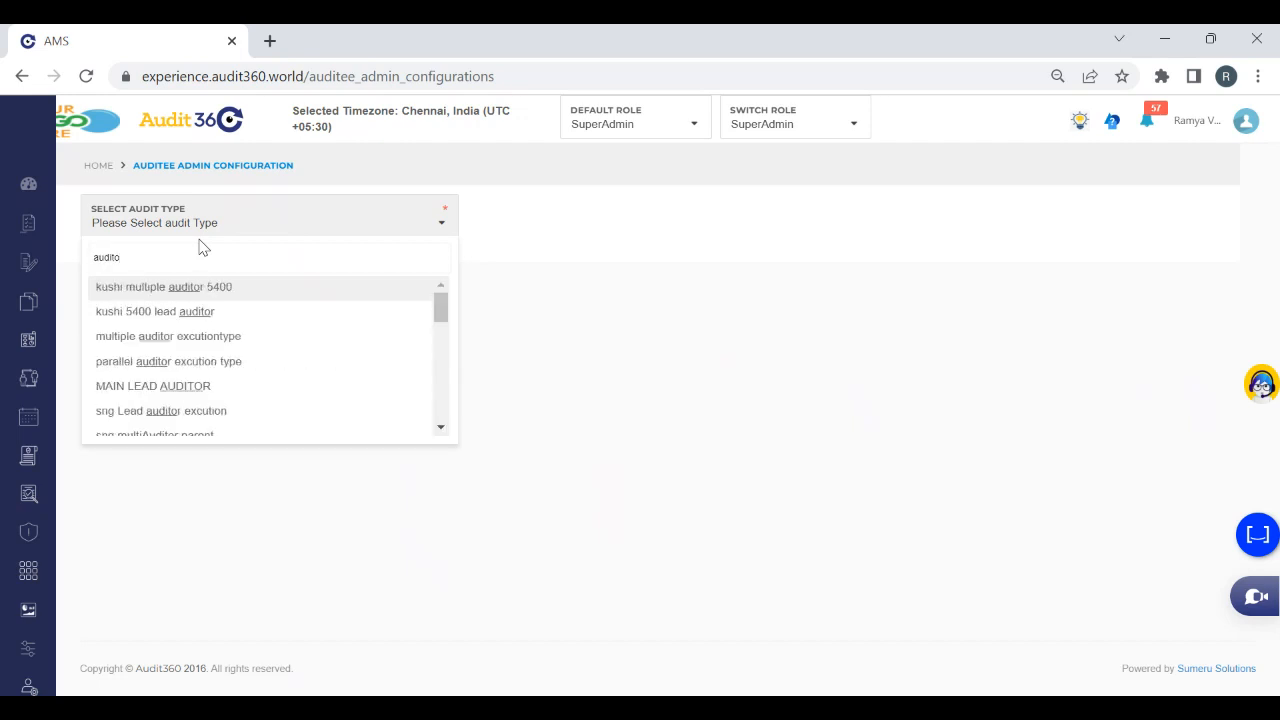
text(rd)
key(BackSpace)
key(BackSpace)
key(BackSpace)
key(BackSpace)
key(BackSpace)
key(BackSpace)
key(BackSpace)
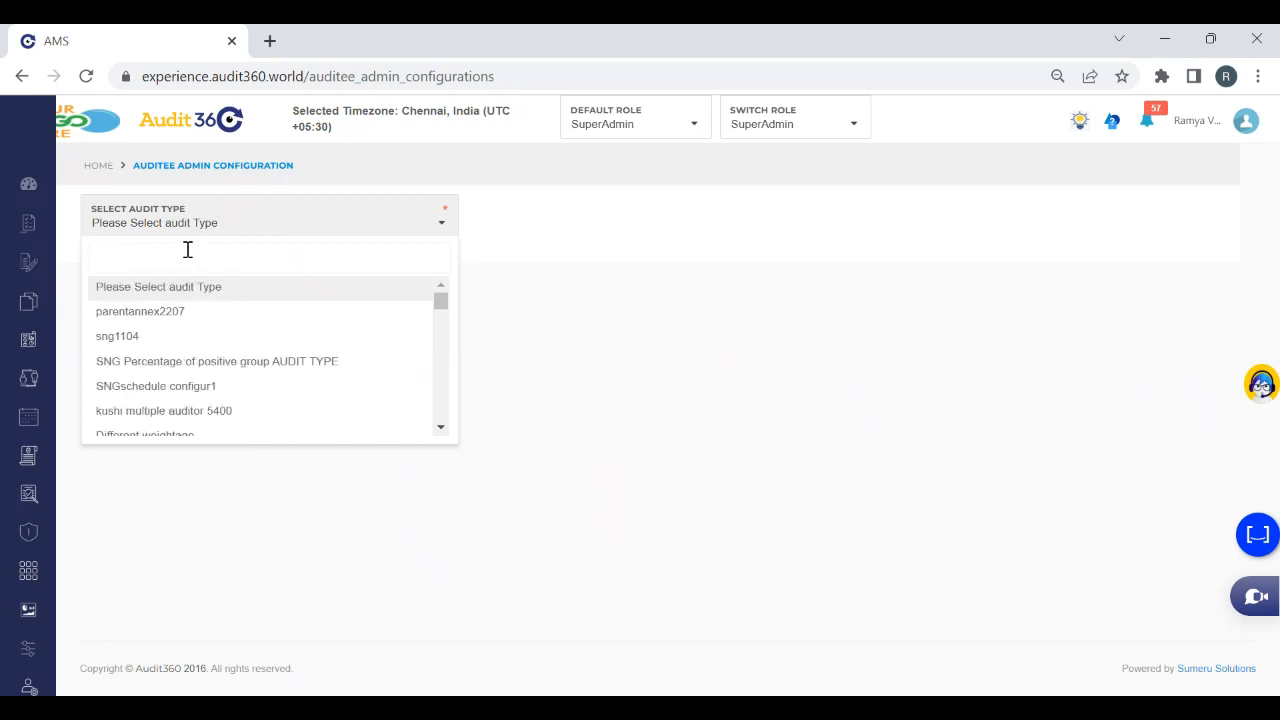
Search the audit types for "Test Audit" and load the configuration of Test Auditor Issue allocation
text(Test Audit)
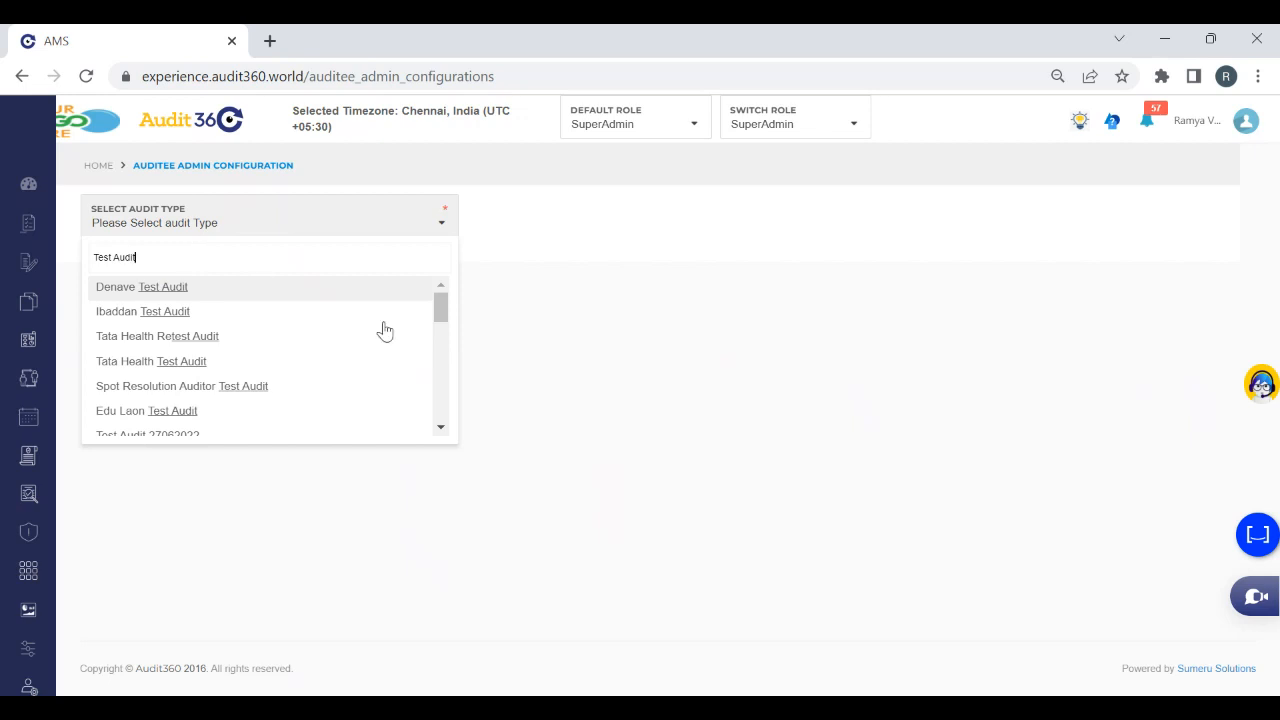
drag(441, 315, 447, 420)
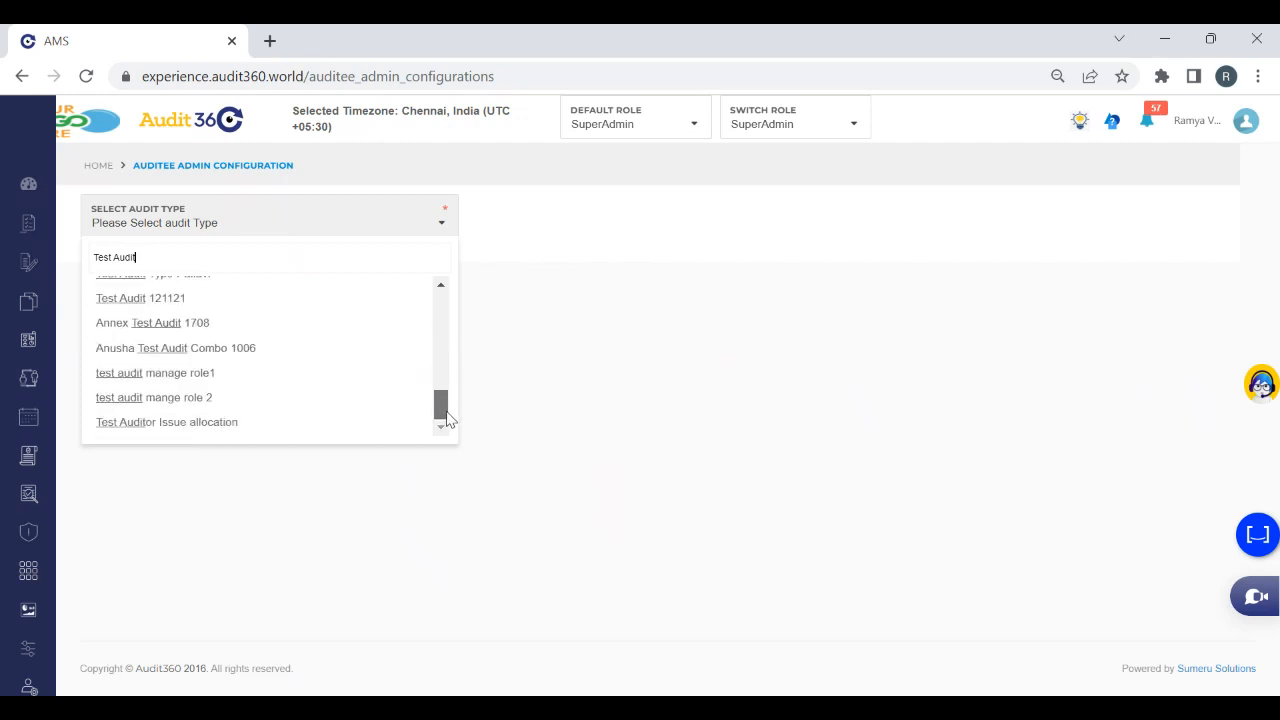
click(249, 423)
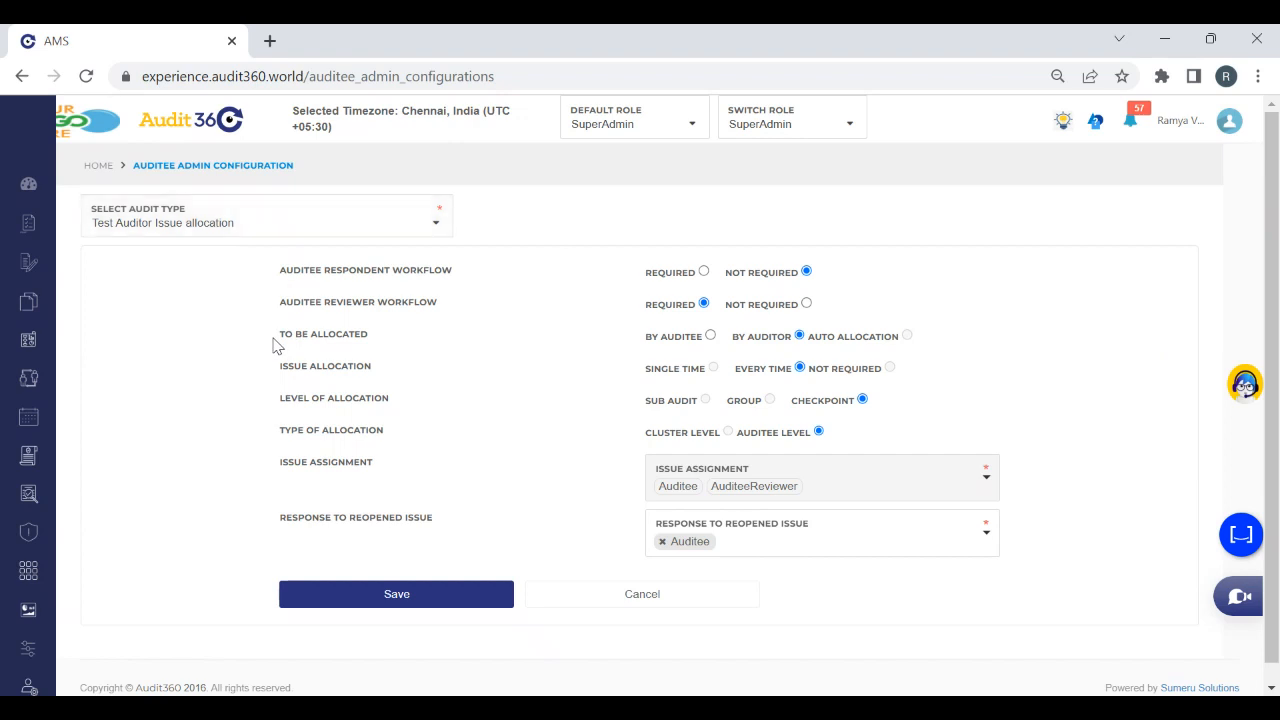
Try setting Auditee Reviewer Workflow to Not Required with allocation By Auditor, and cancel the configuration without saving
drag(455, 322, 455, 332)
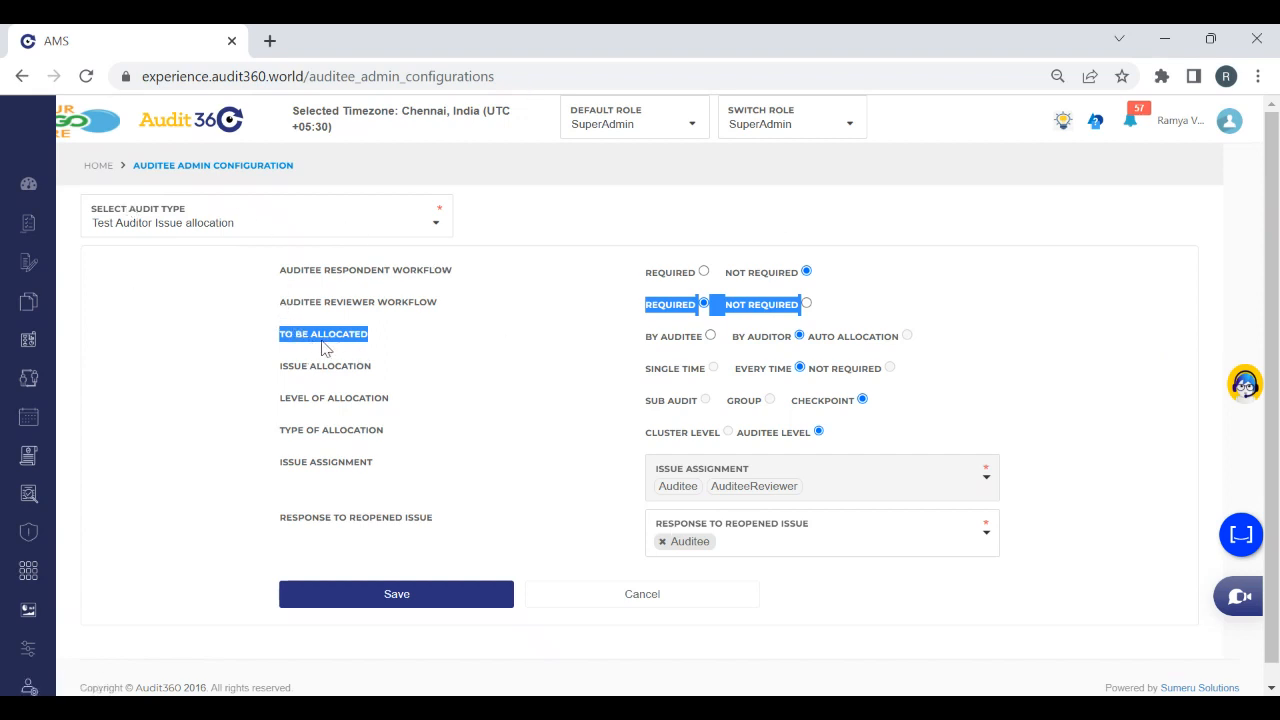
click(391, 347)
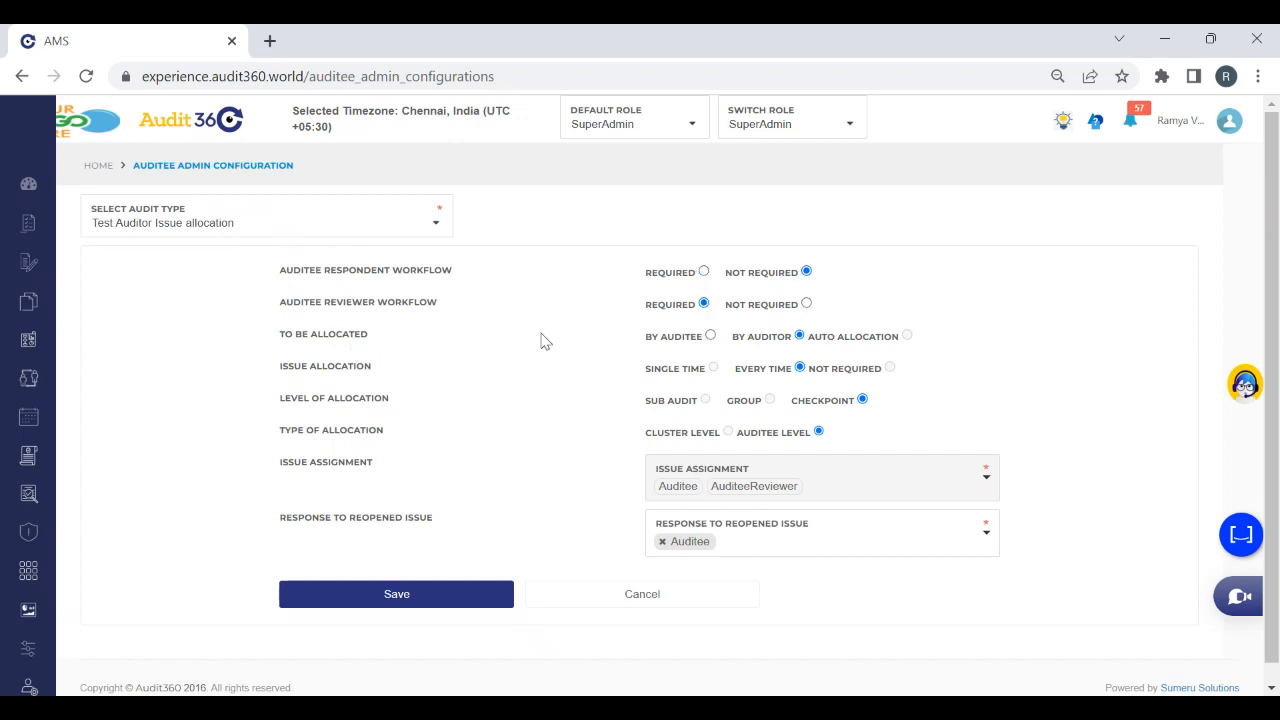
click(806, 305)
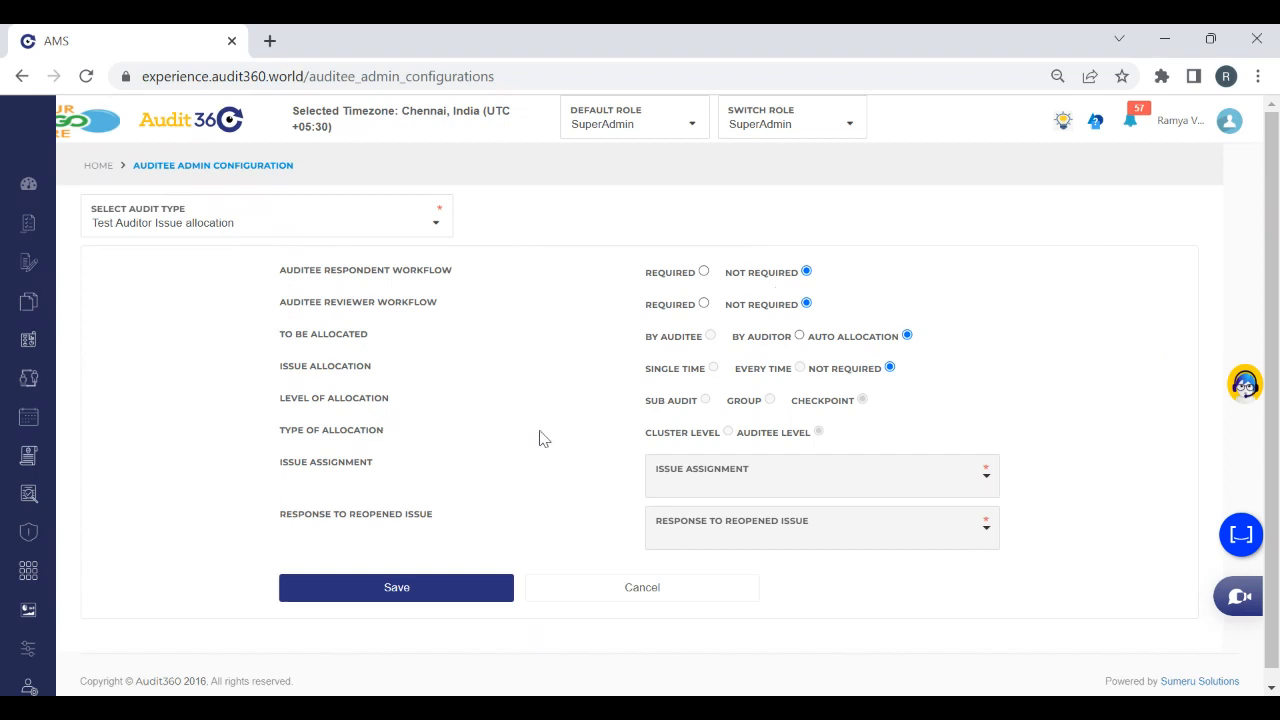
click(800, 337)
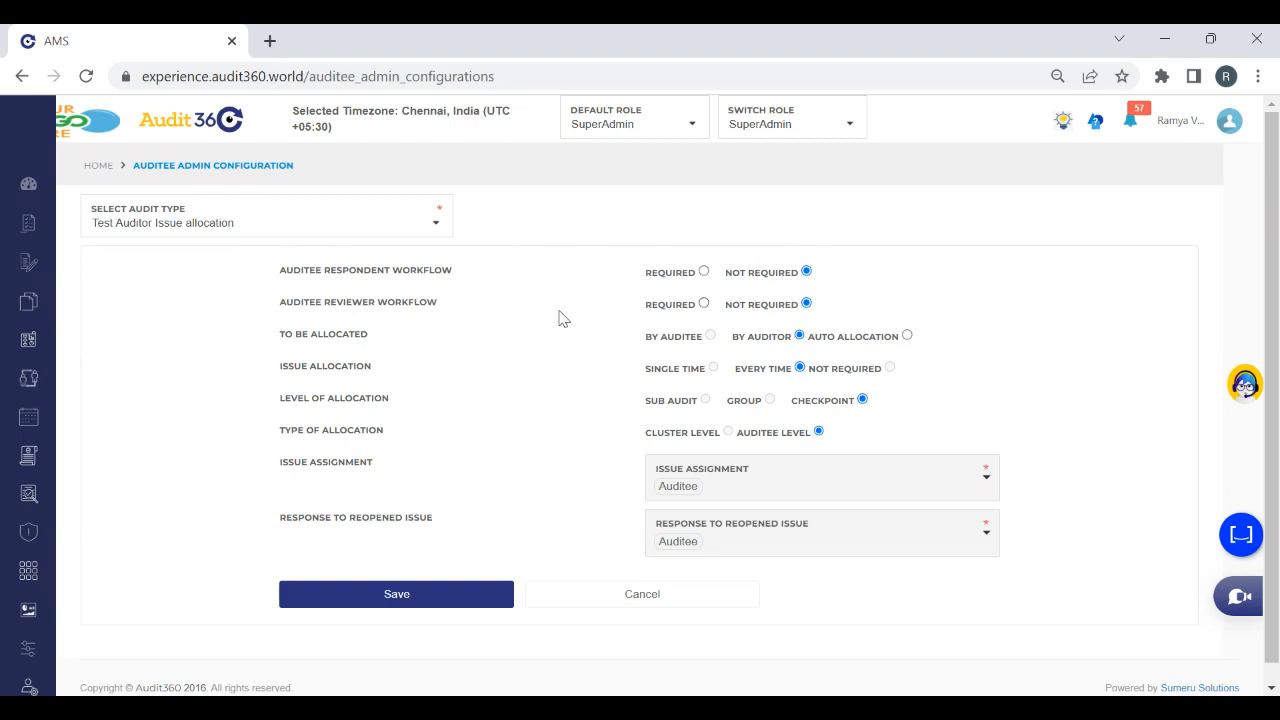
click(704, 305)
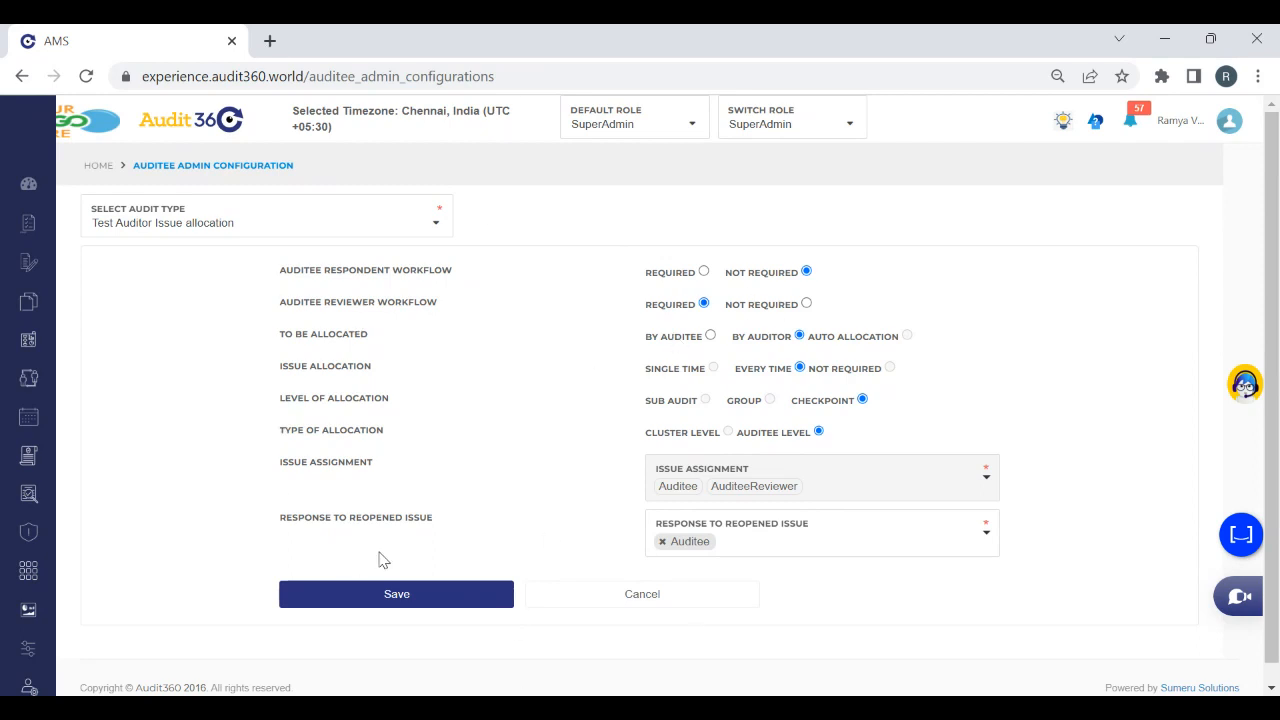
click(649, 597)
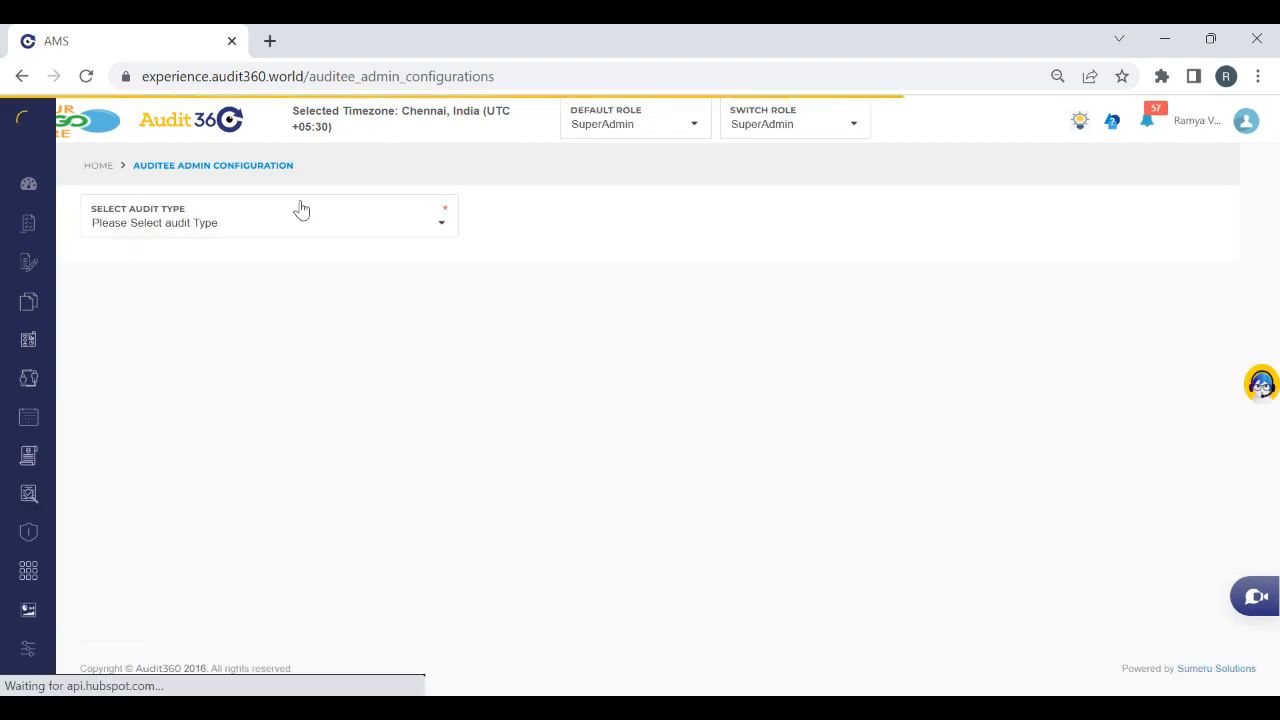
Open the Create Schedule page and start a new audit schedule
mouse_move(5, 295)
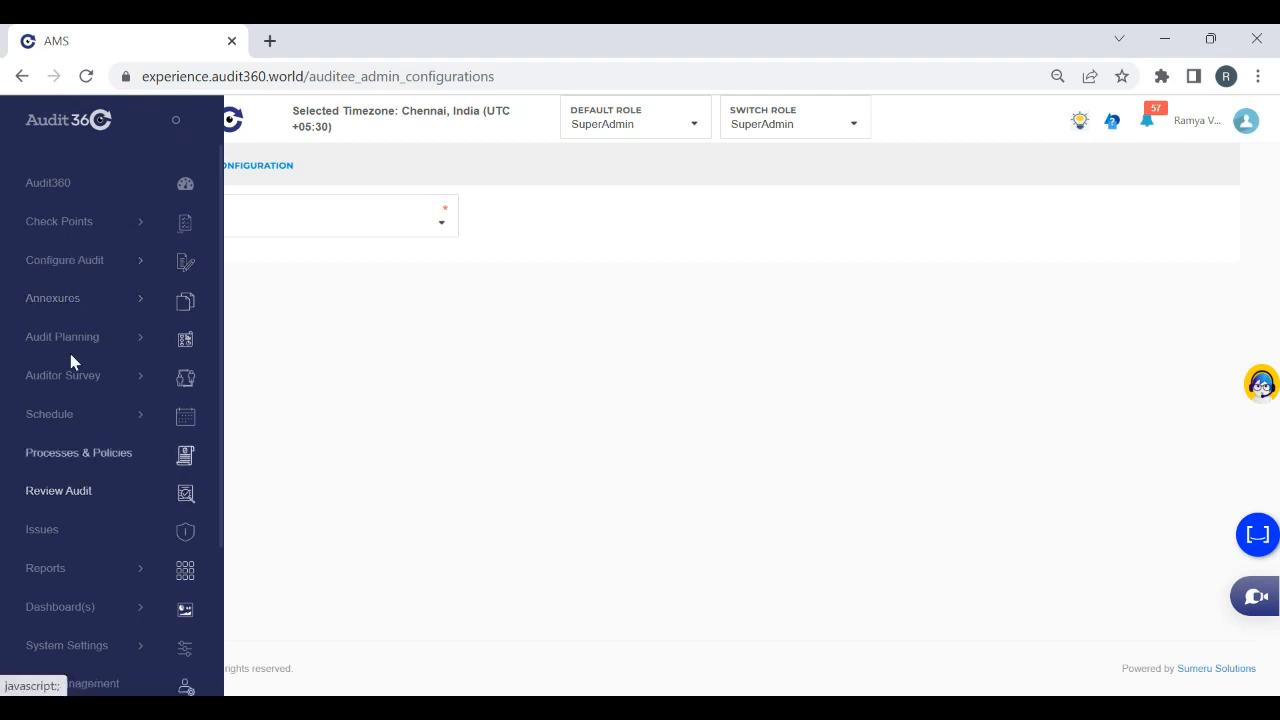
click(82, 430)
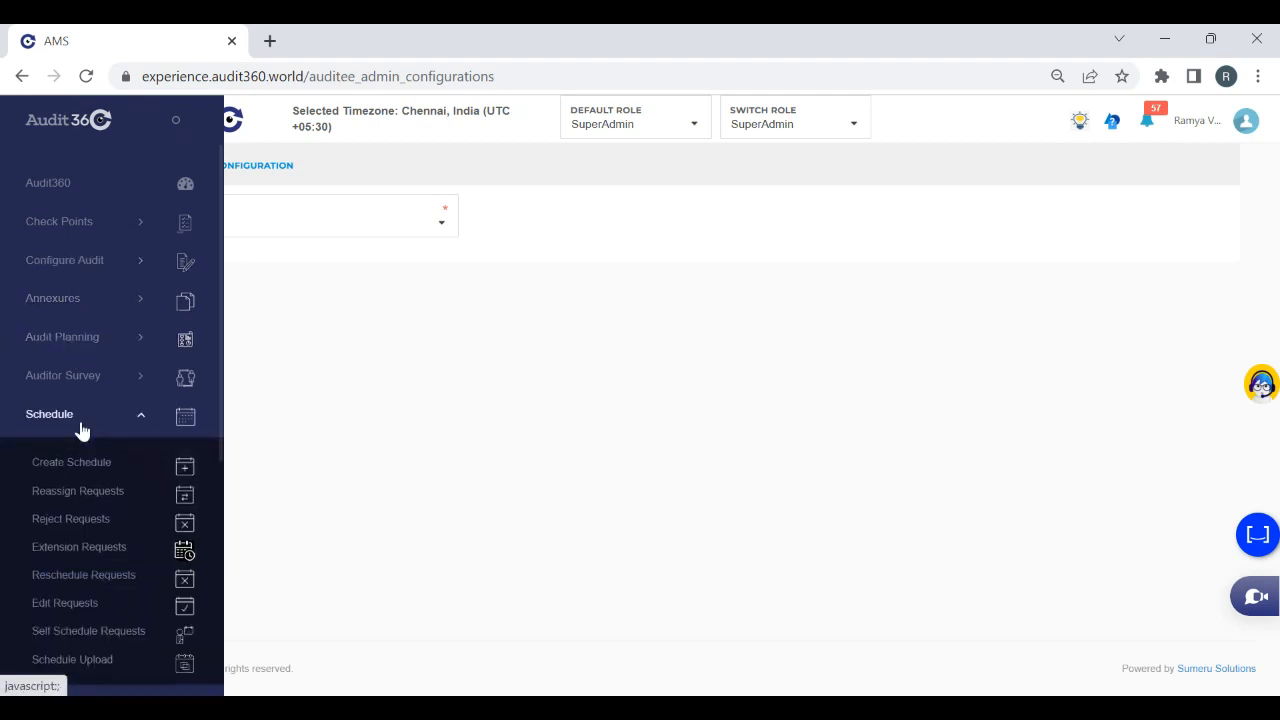
click(88, 467)
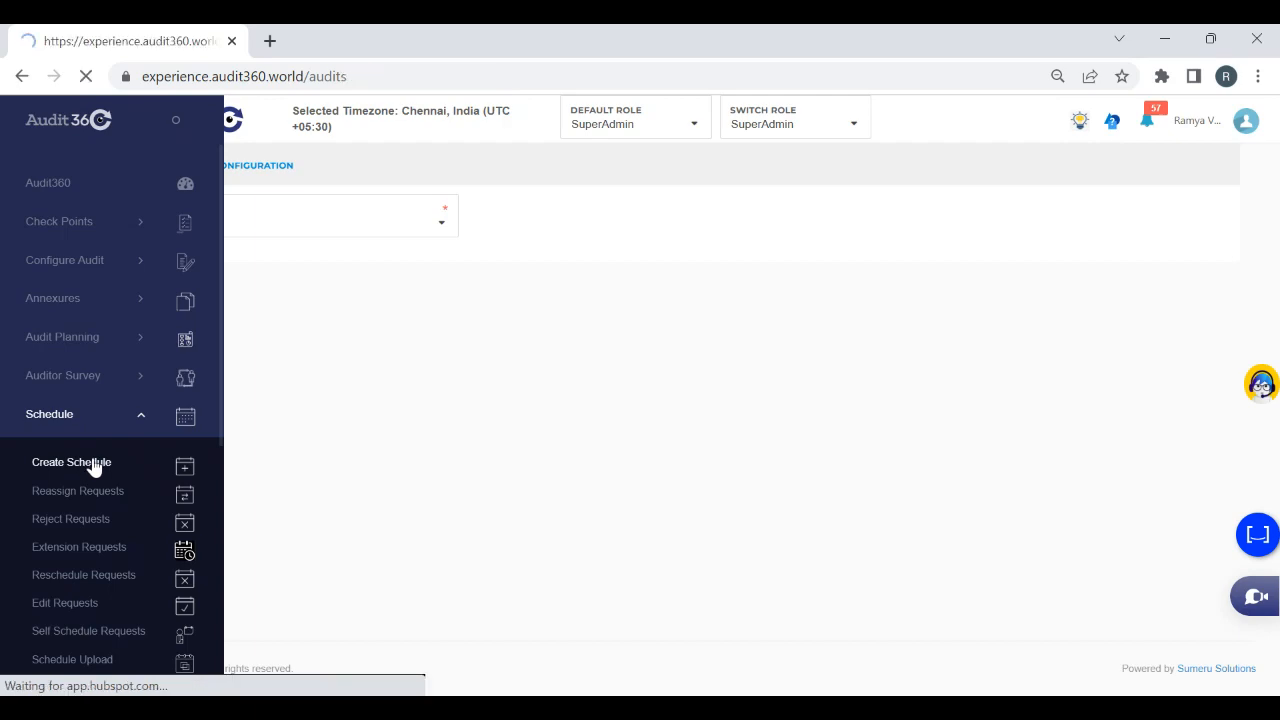
click(1135, 213)
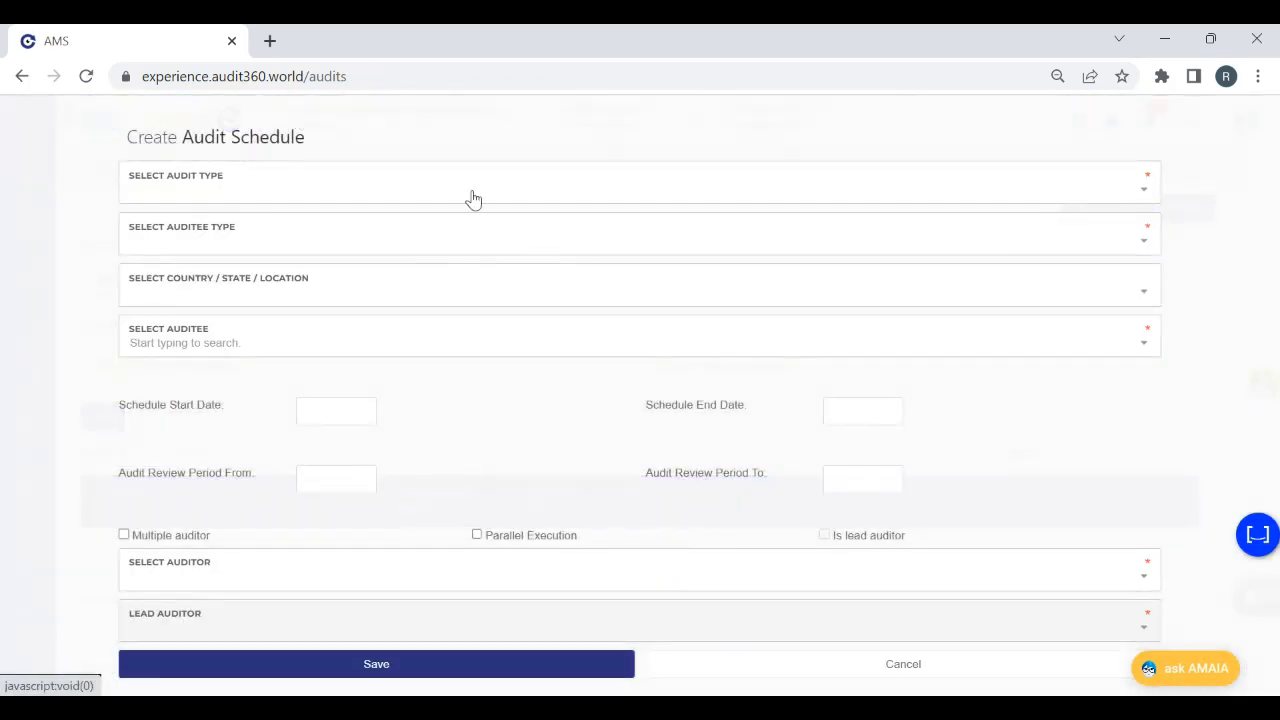
Set the schedule's audit type to Test Auditor Issue allocation and its auditee type to Branch
click(472, 197)
text(Test audi)
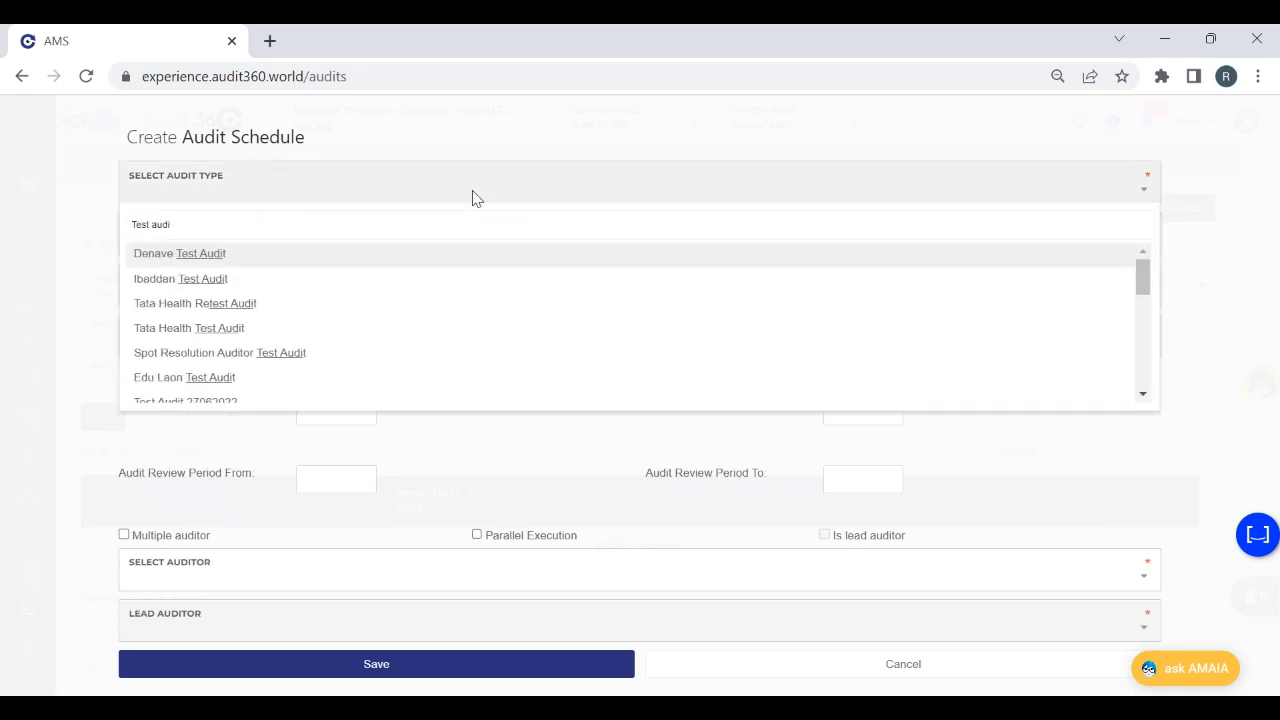
text(tor)
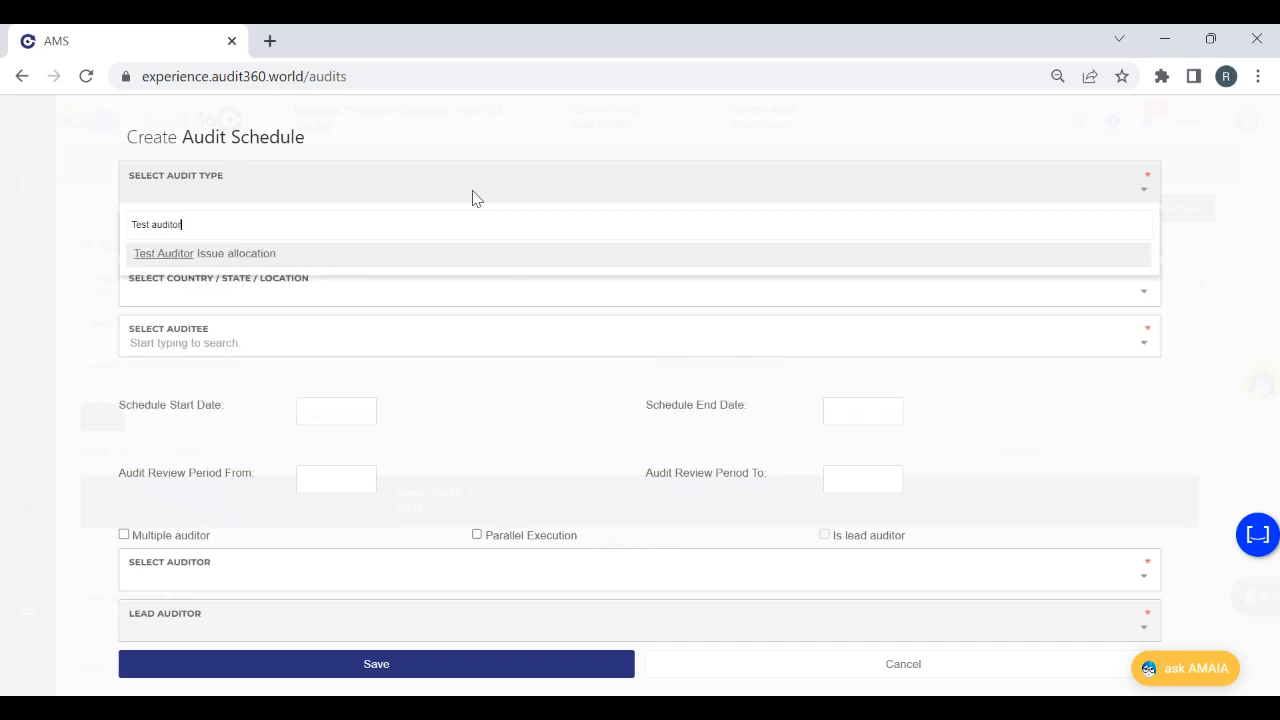
click(257, 253)
click(178, 244)
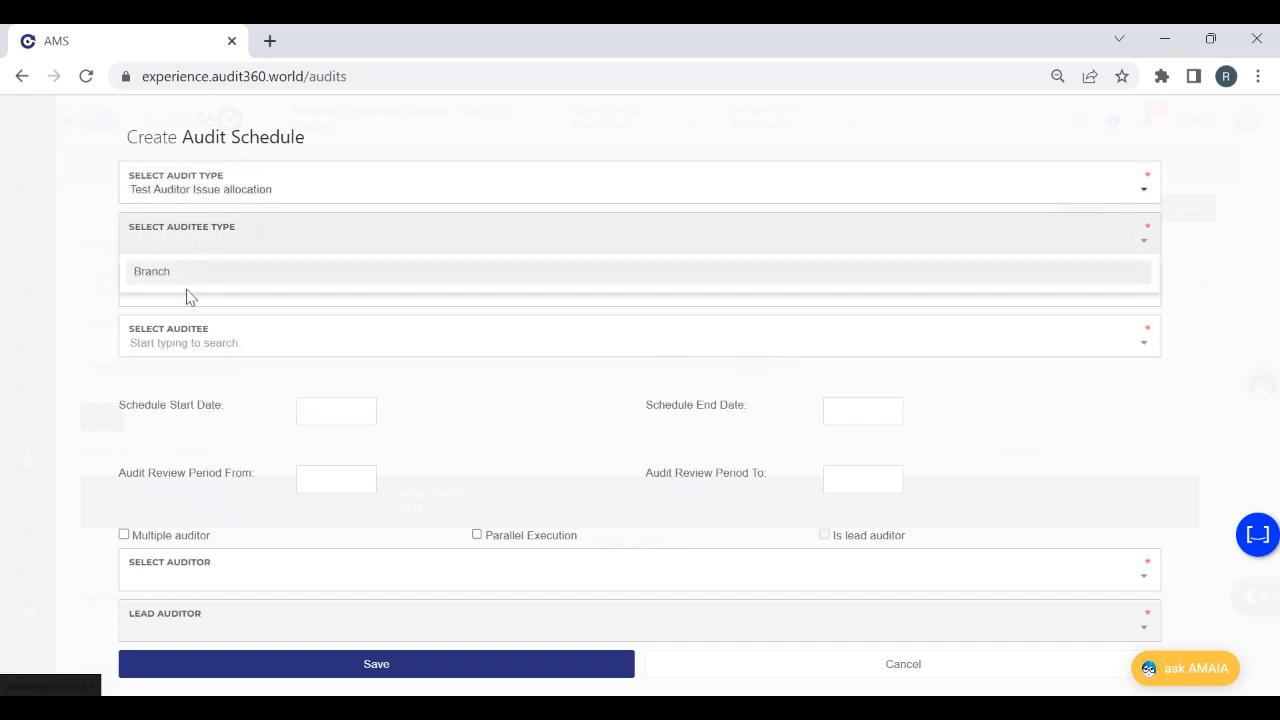
click(154, 276)
Set the schedule's location to india and choose Evershine Nagar as the auditee
click(179, 297)
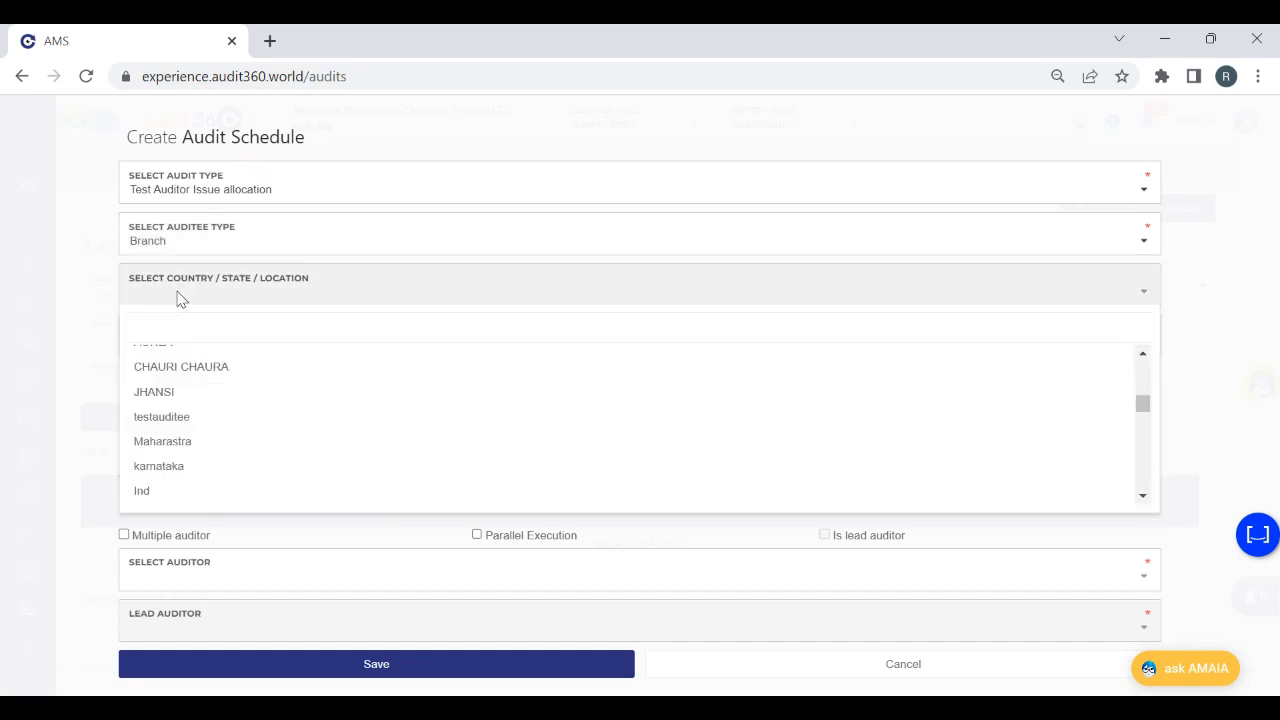
text(in)
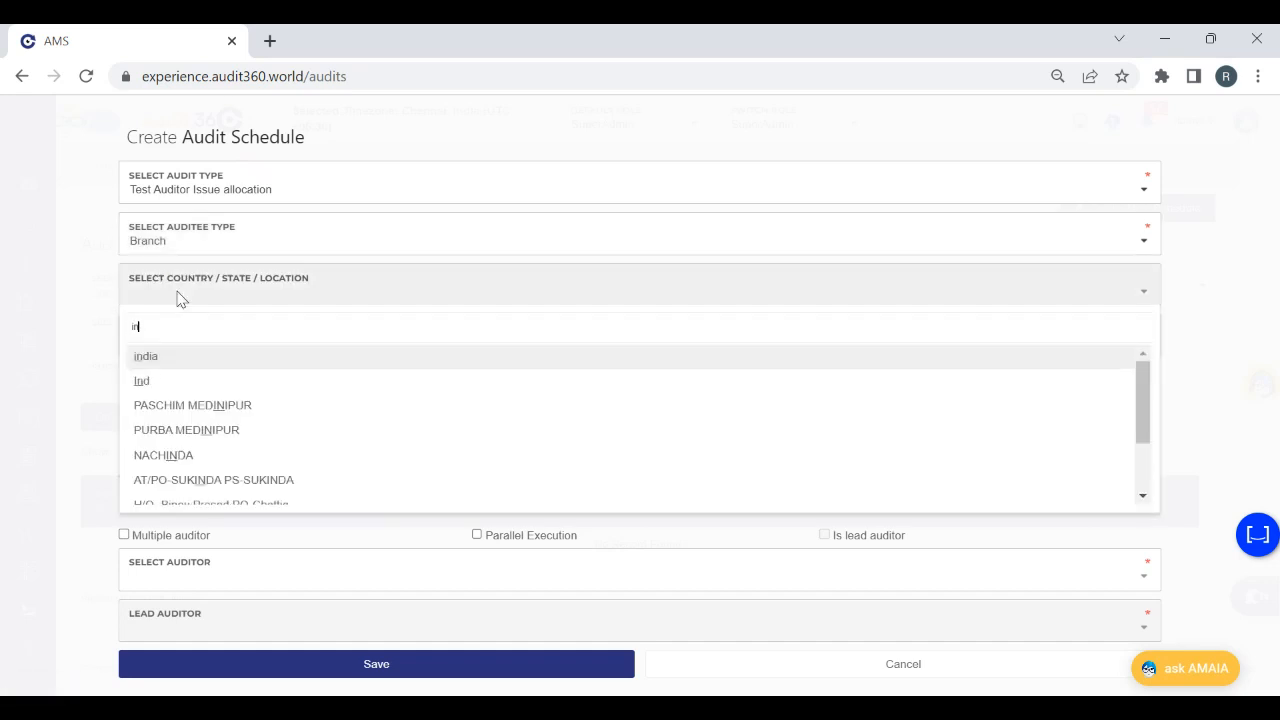
click(167, 366)
click(263, 342)
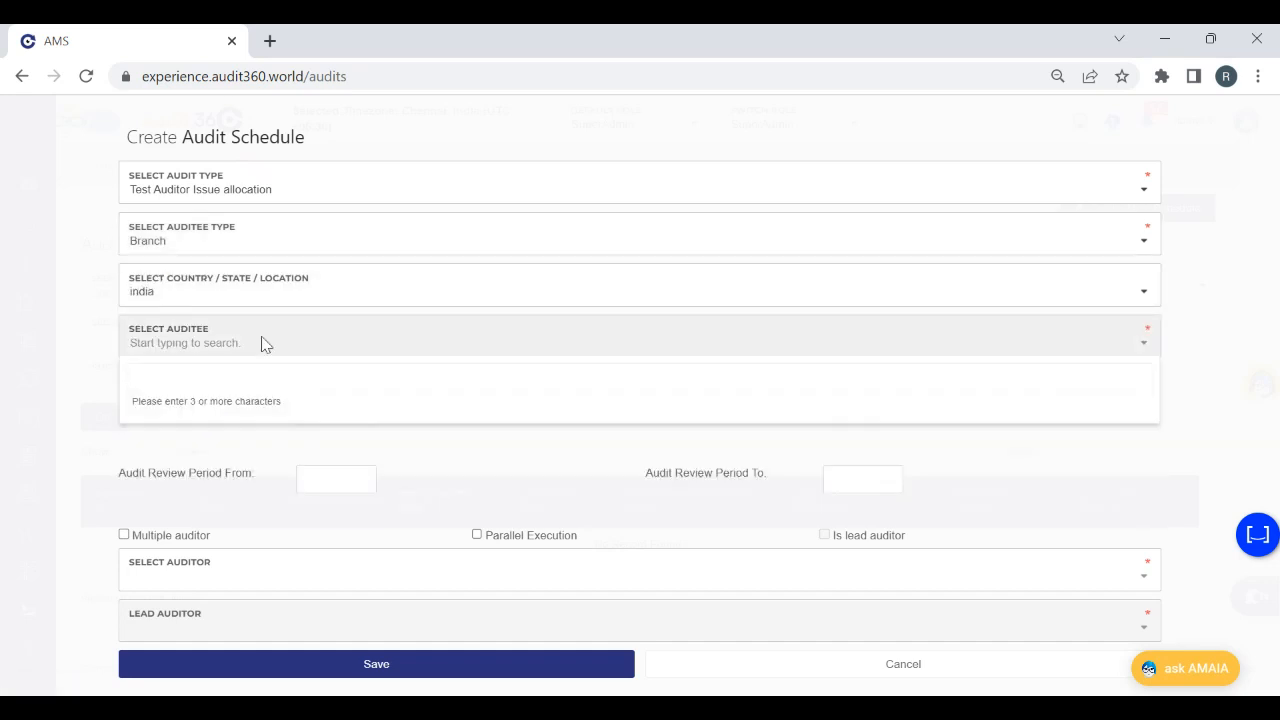
text(ever)
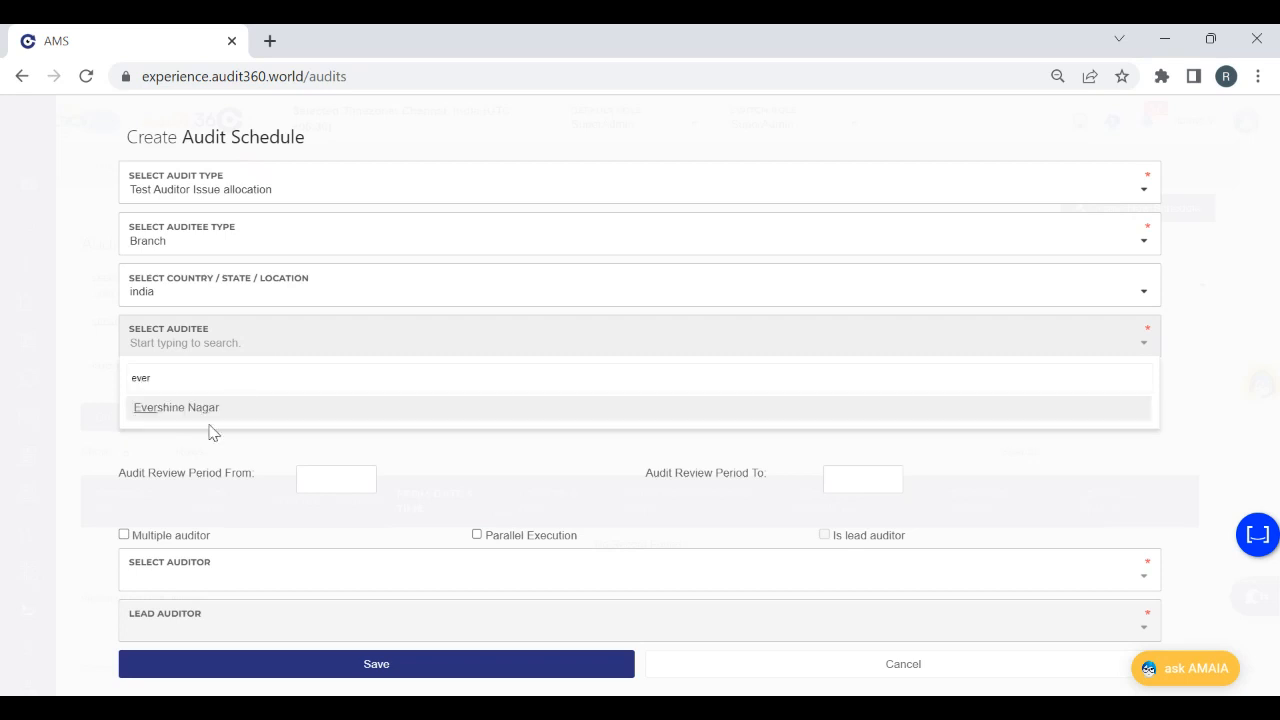
click(178, 410)
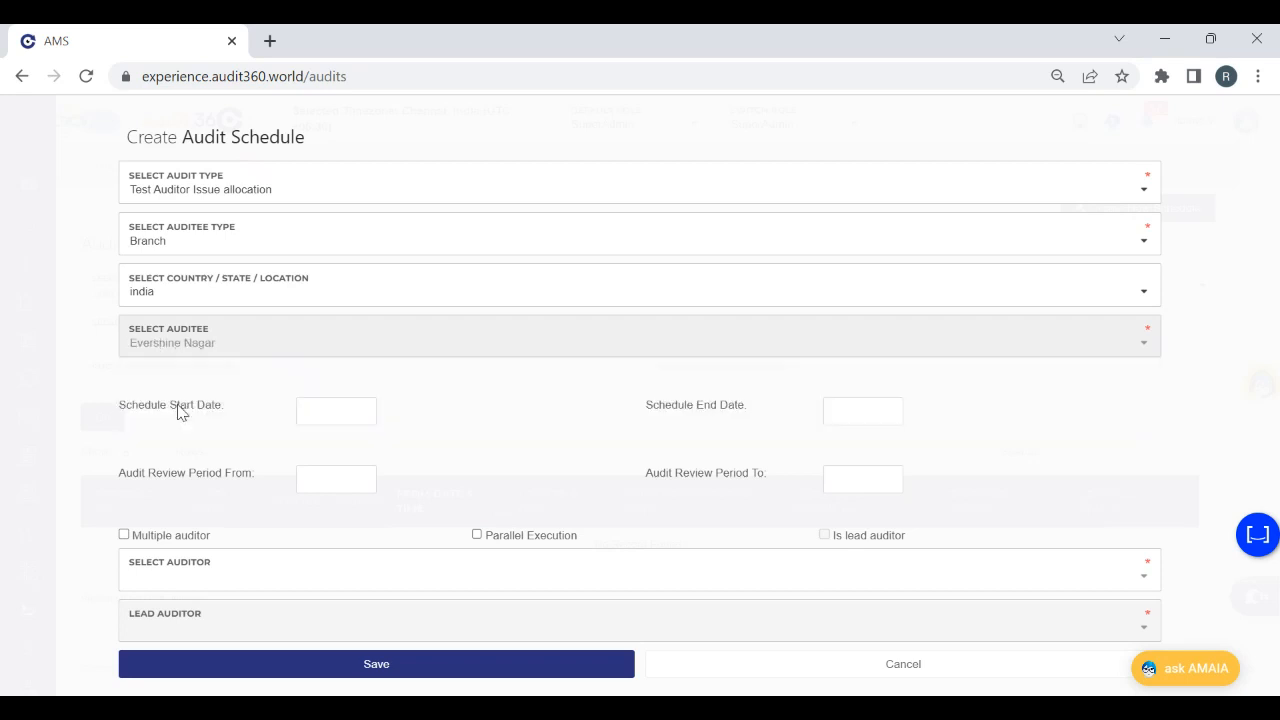
Set both the schedule start date and the schedule end date to 05/12/2022
drag(337, 392, 333, 417)
click(333, 417)
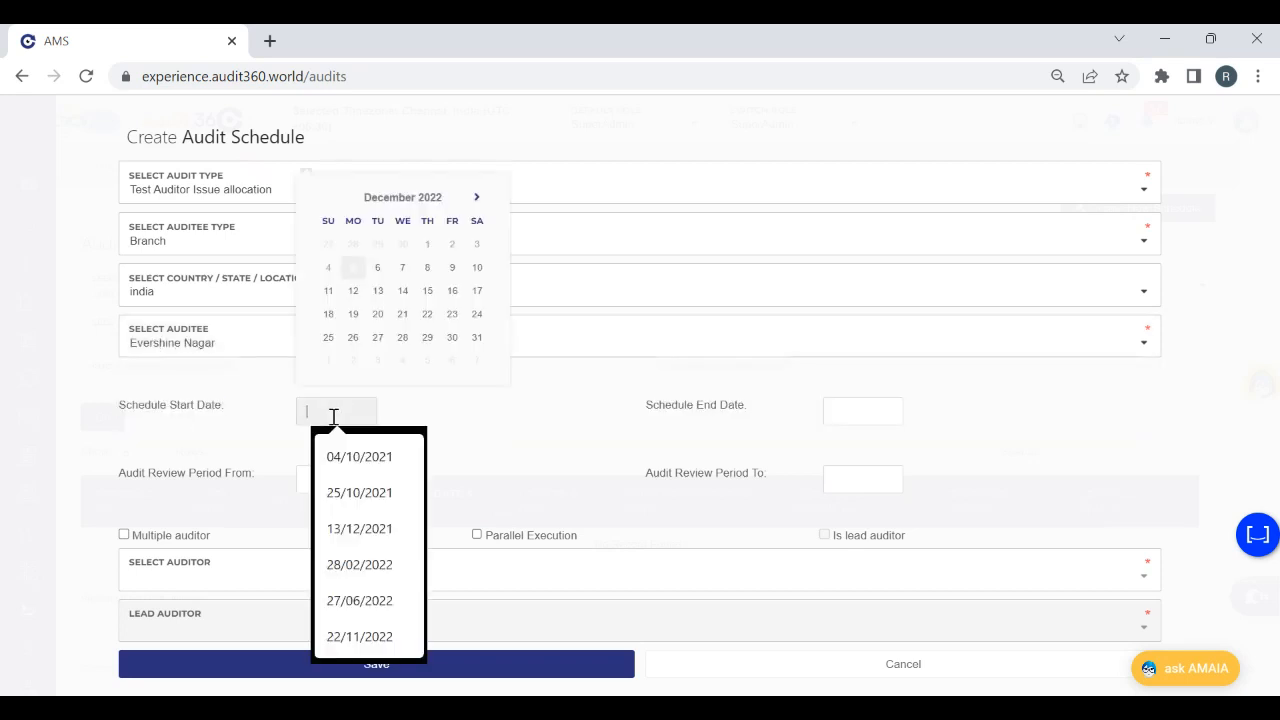
click(355, 269)
click(855, 402)
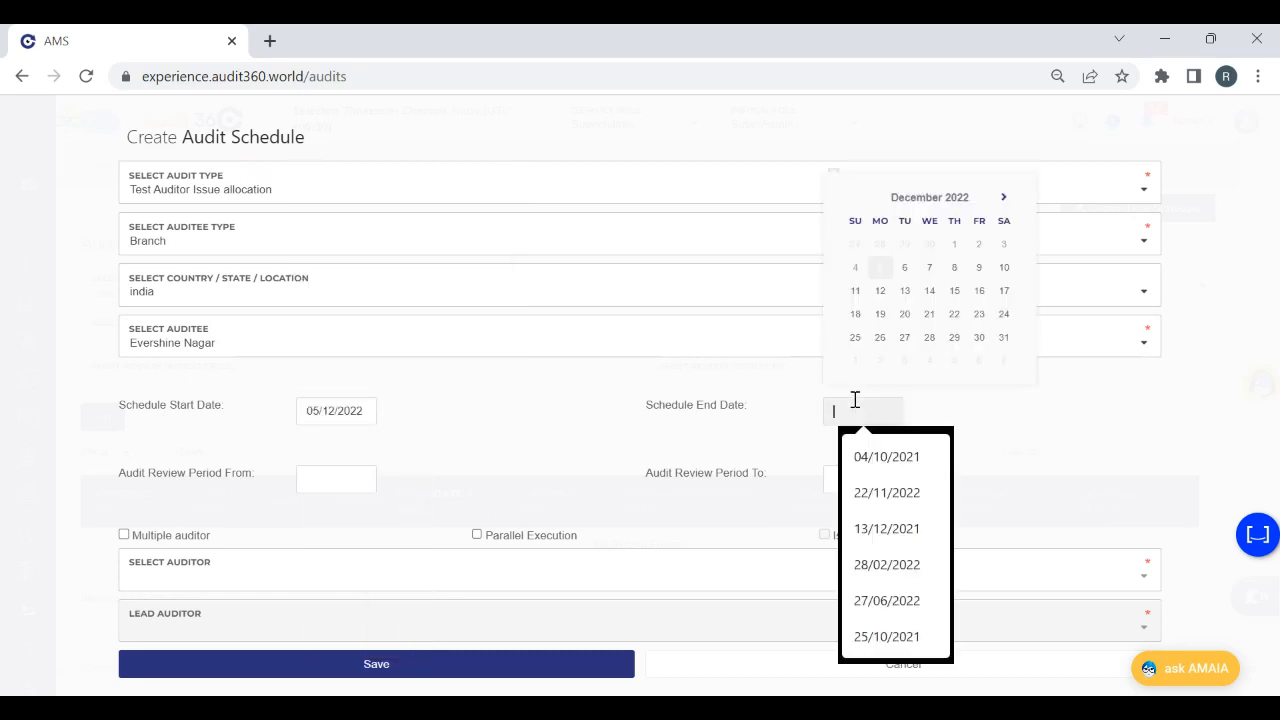
click(880, 267)
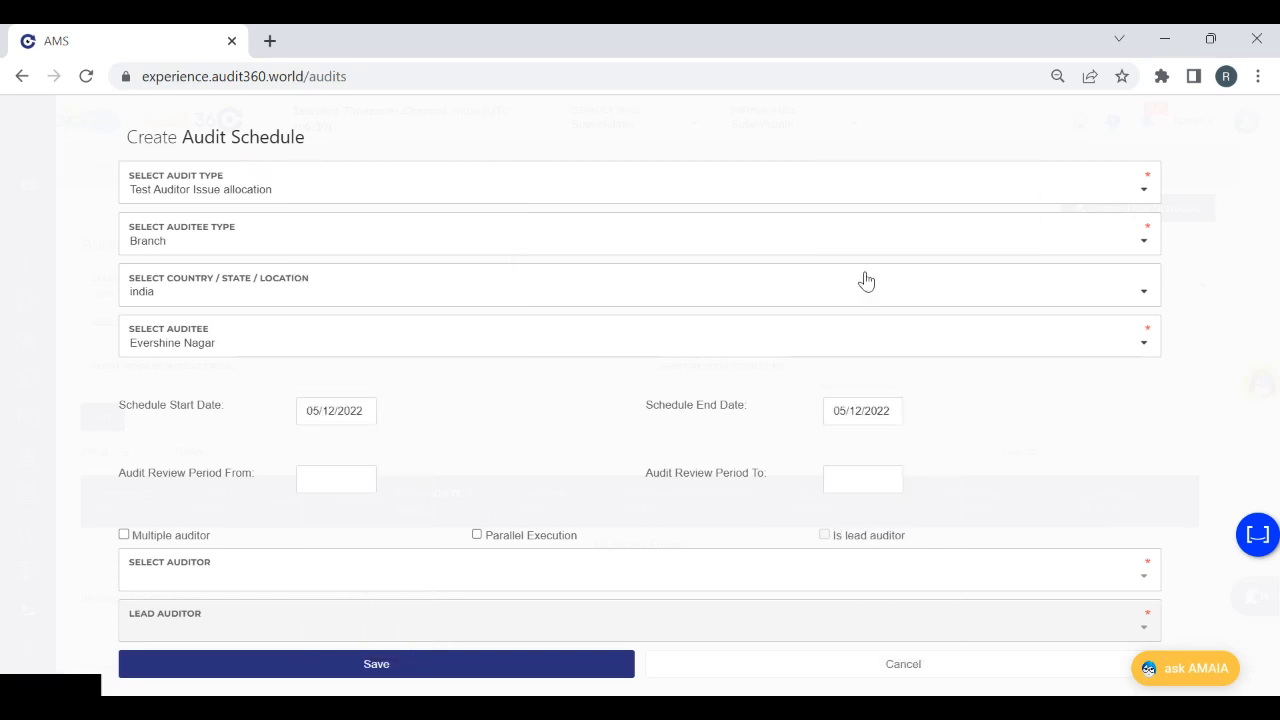
Assign the auditor by searching for Ram and choosing the first match, and save the audit schedule
click(169, 588)
text(vi)
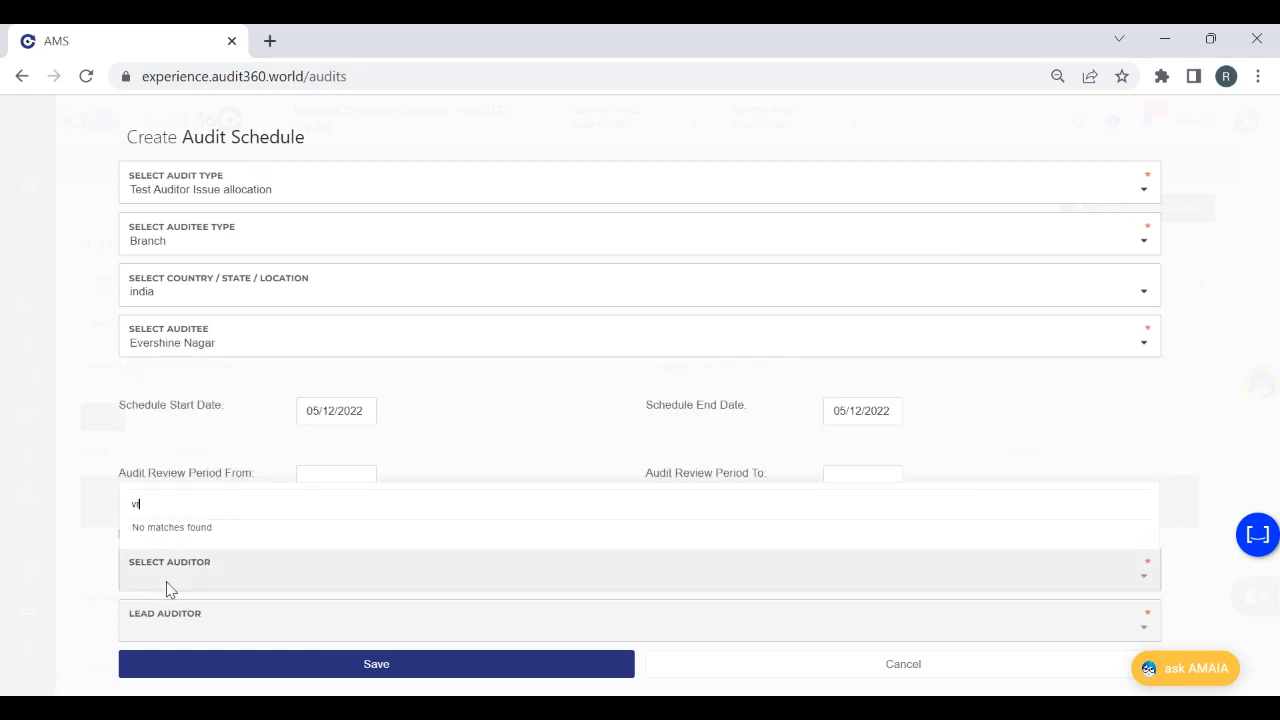
key(BackSpace)
key(BackSpace)
text(Ram)
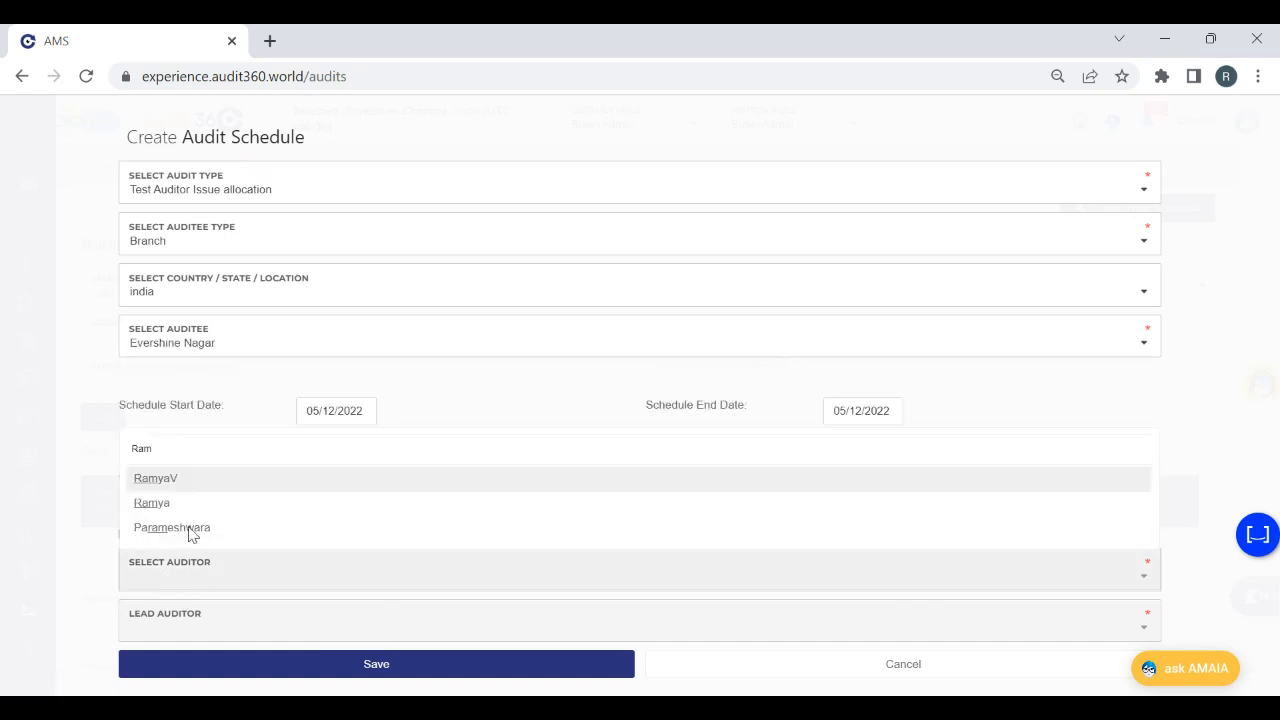
click(182, 484)
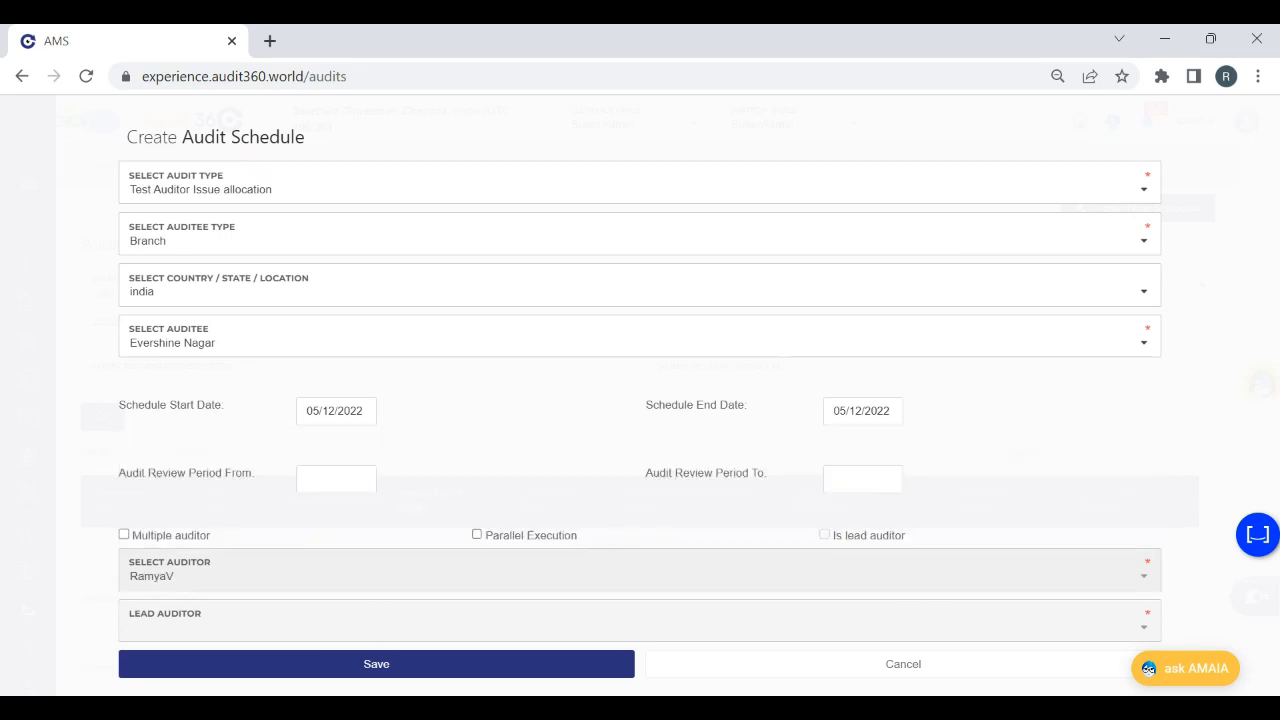
click(504, 660)
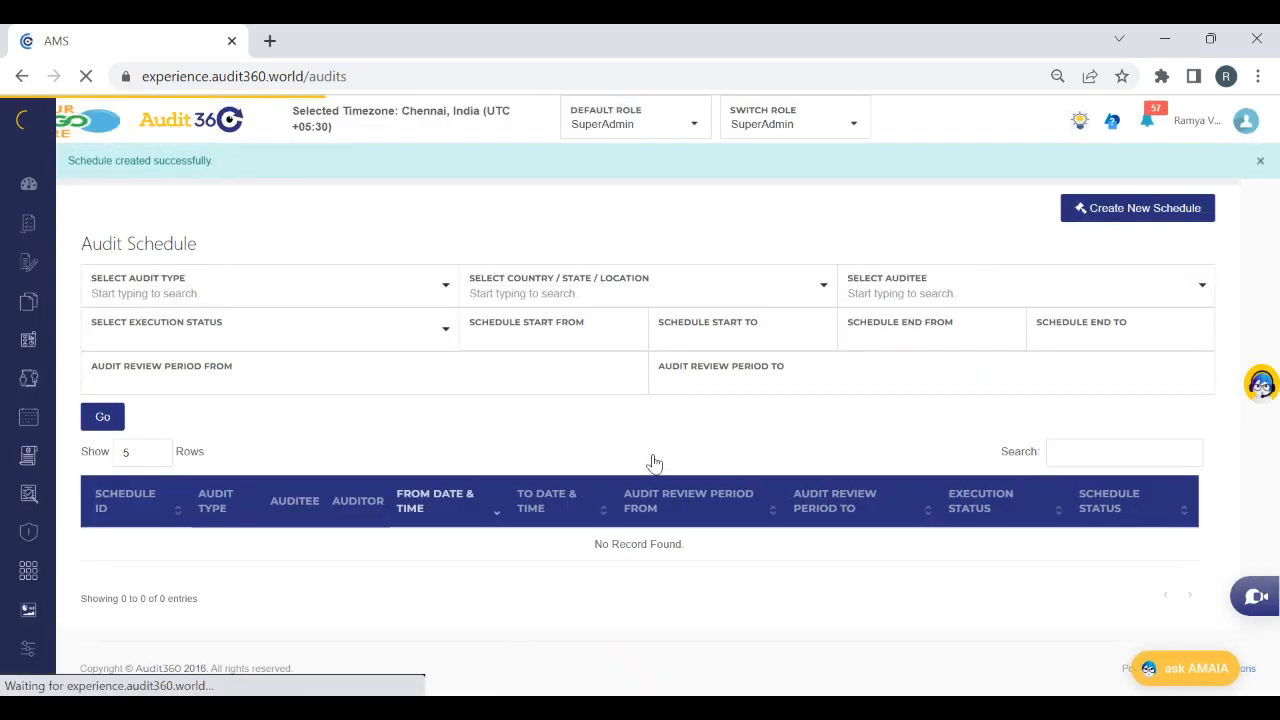
Filter the audit schedule list by audit type Test Auditor Issue allocation and review the matching schedules
click(254, 286)
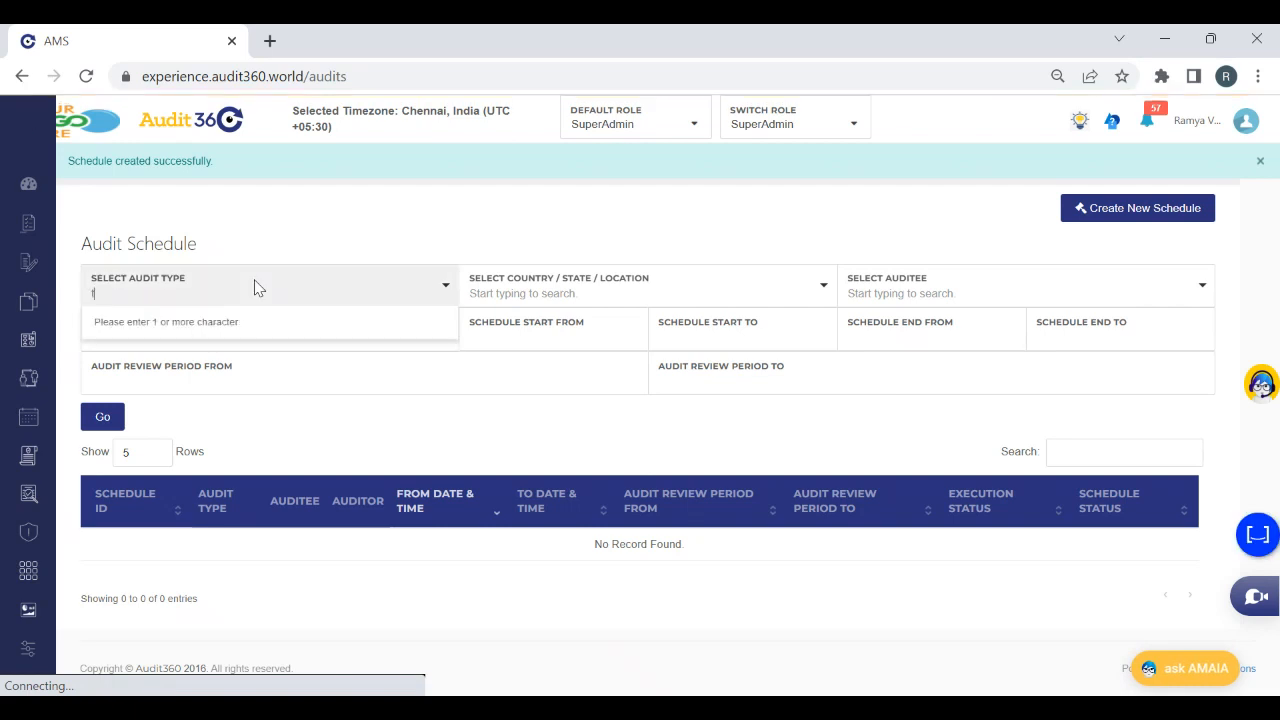
text(test audit )
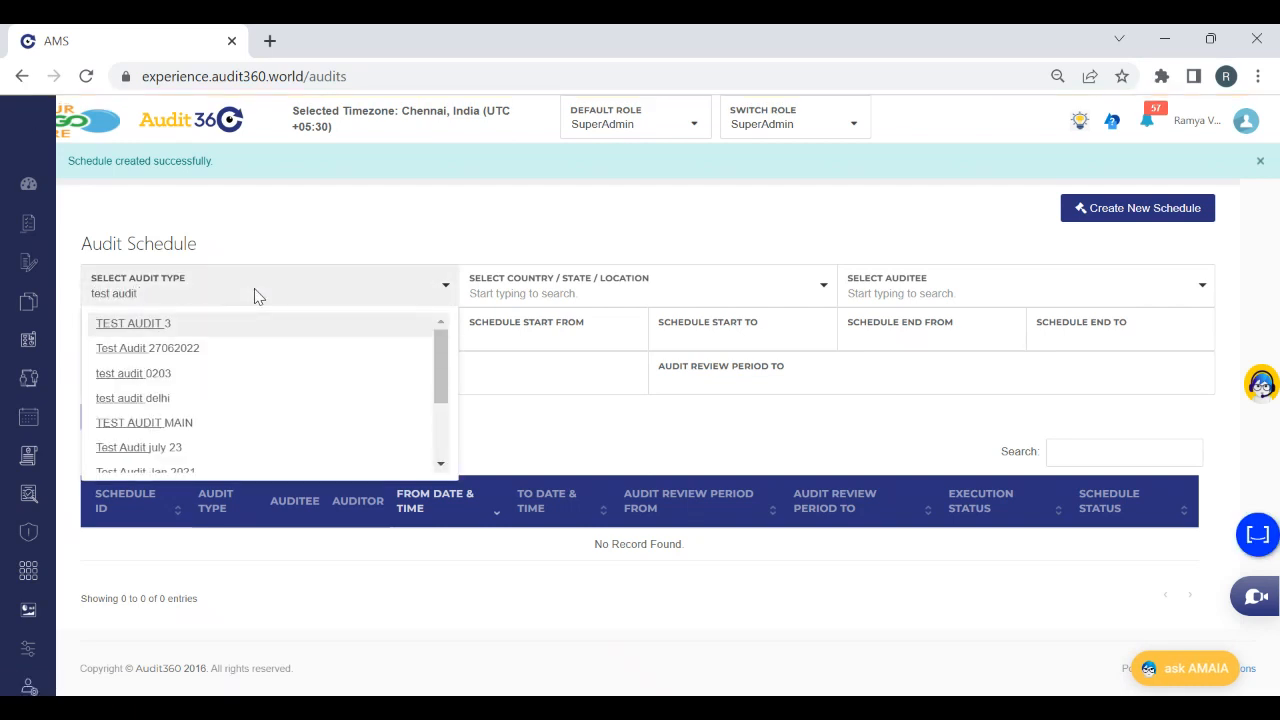
text(or)
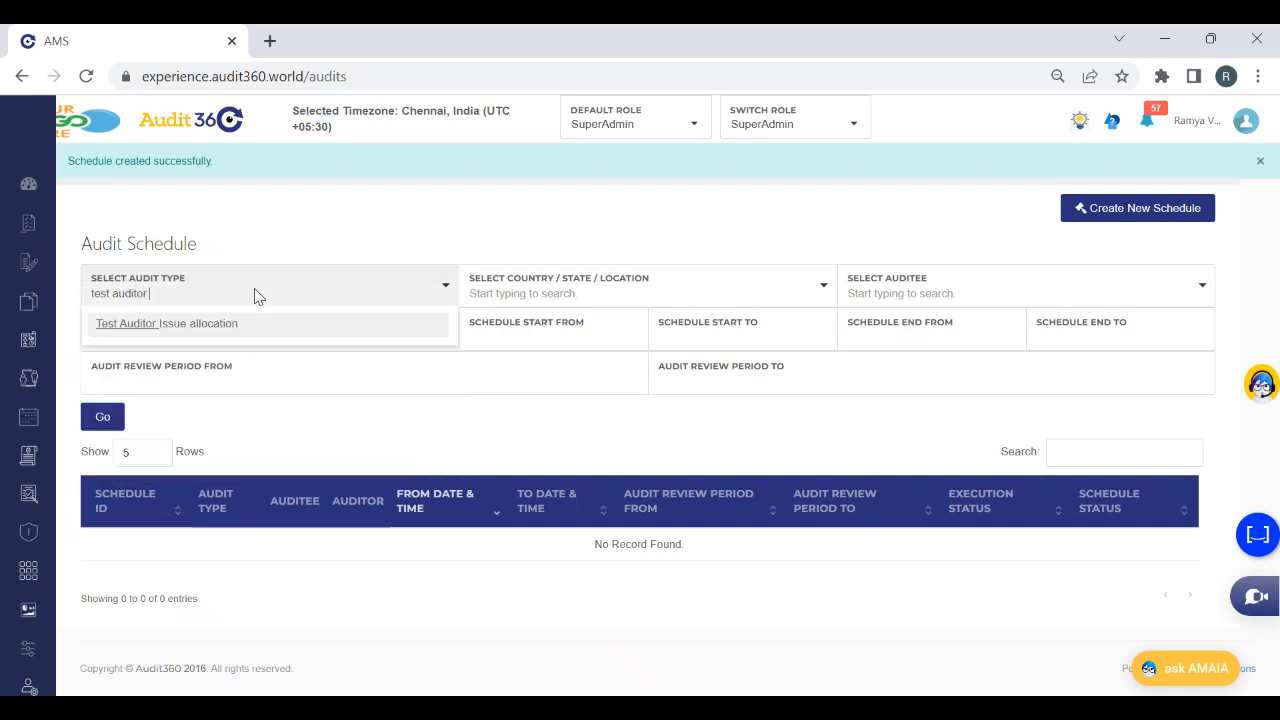
click(246, 328)
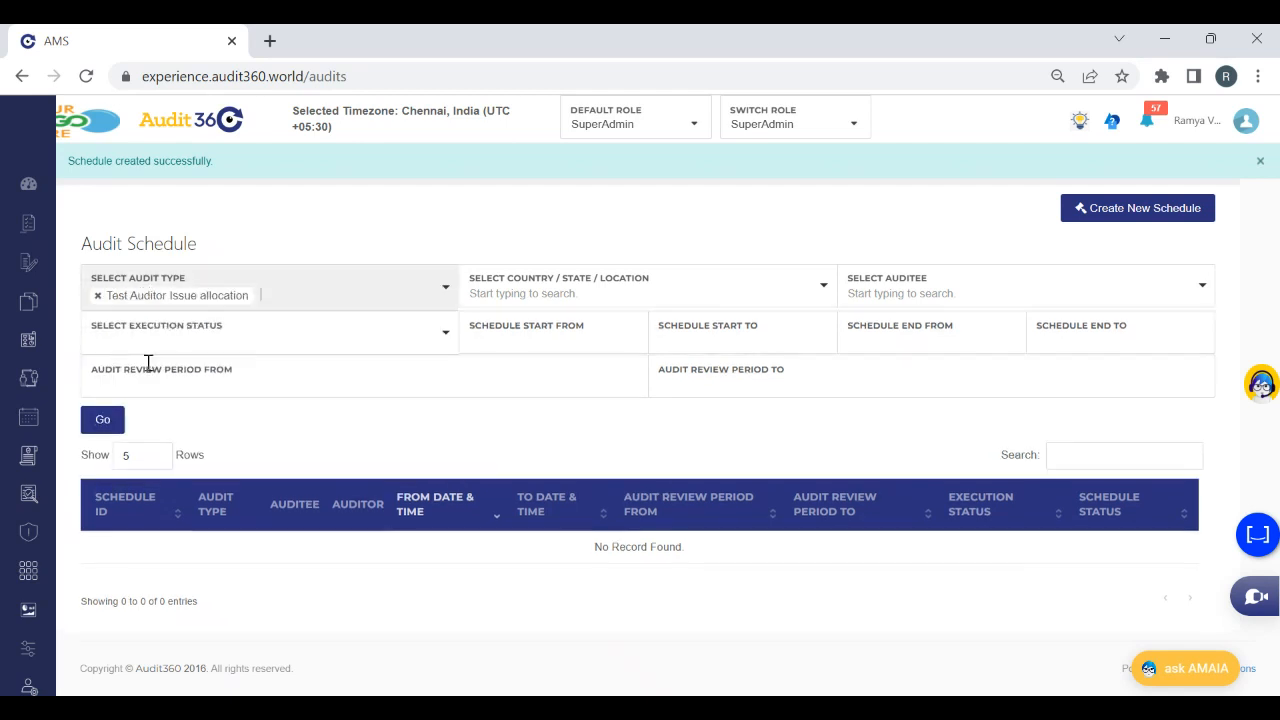
click(91, 420)
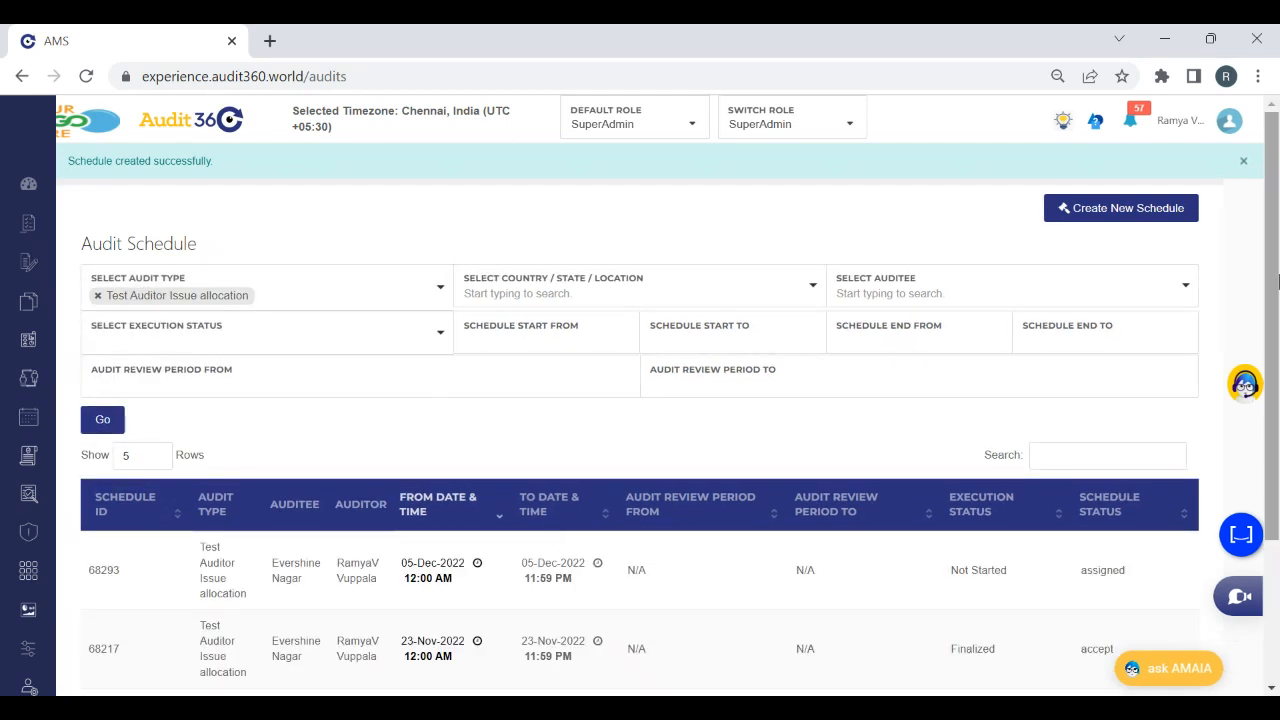
scroll(1278, 420, down, 2)
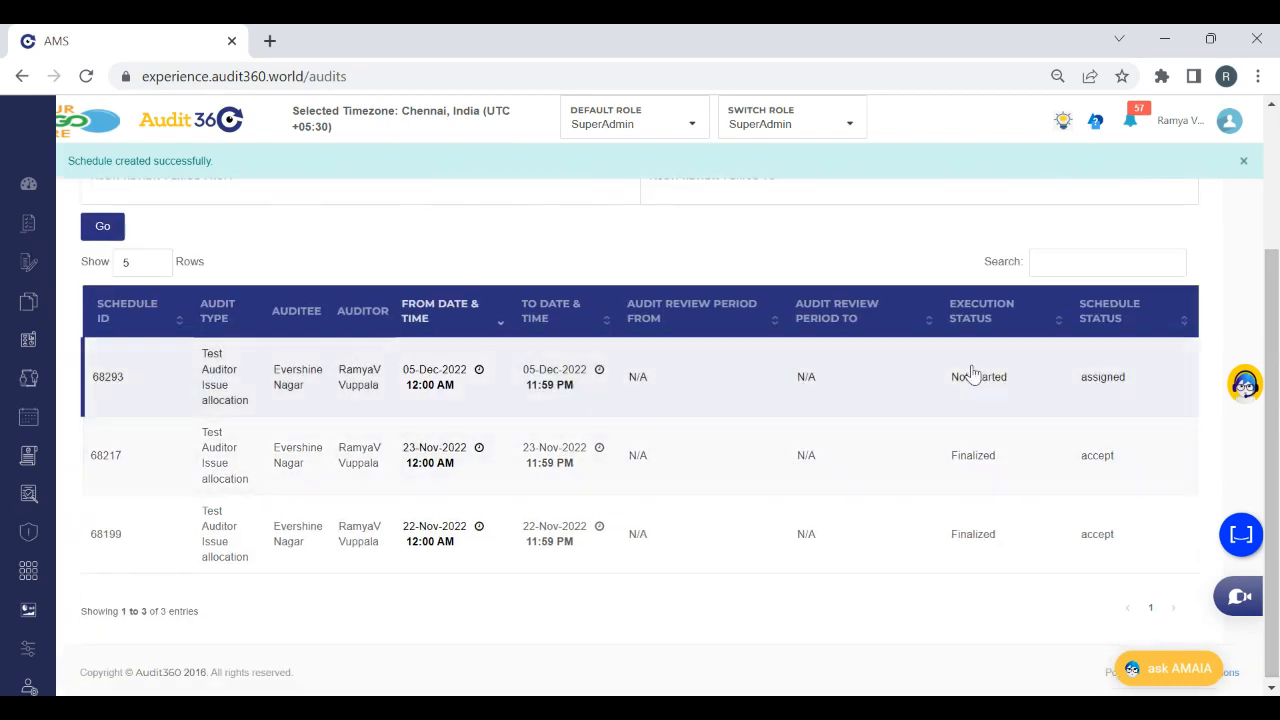
click(750, 708)
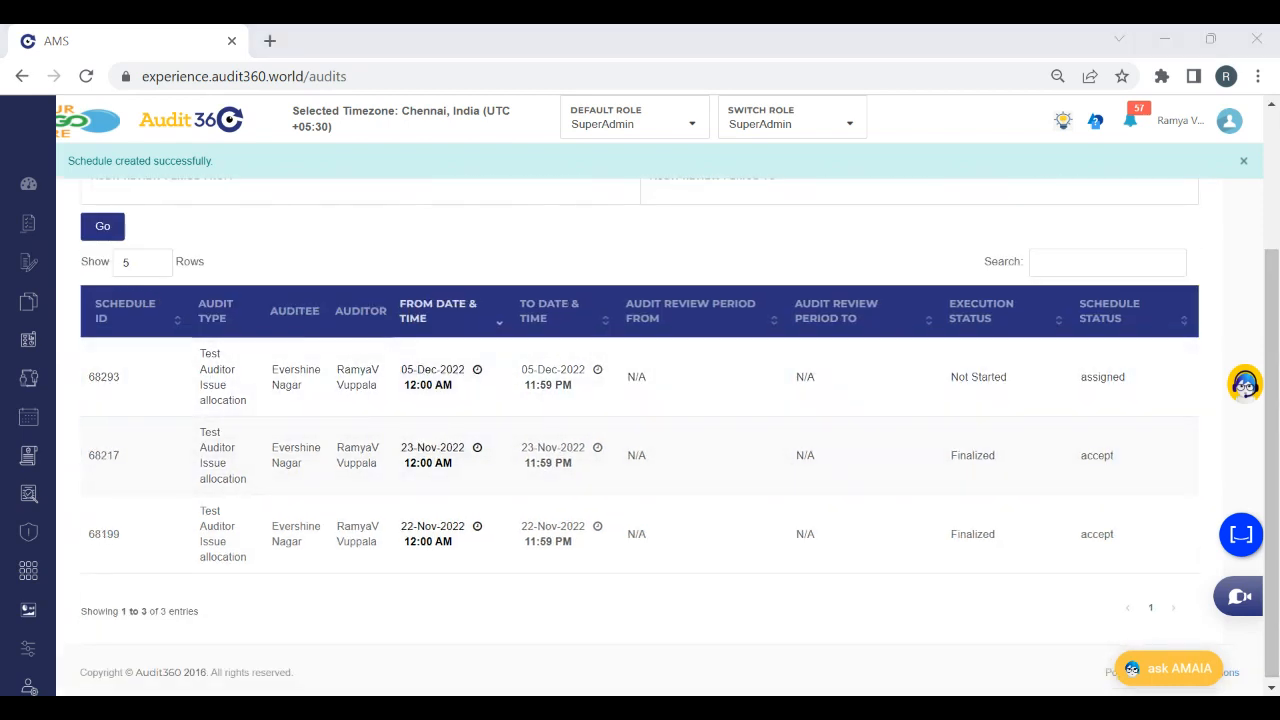
click(841, 40)
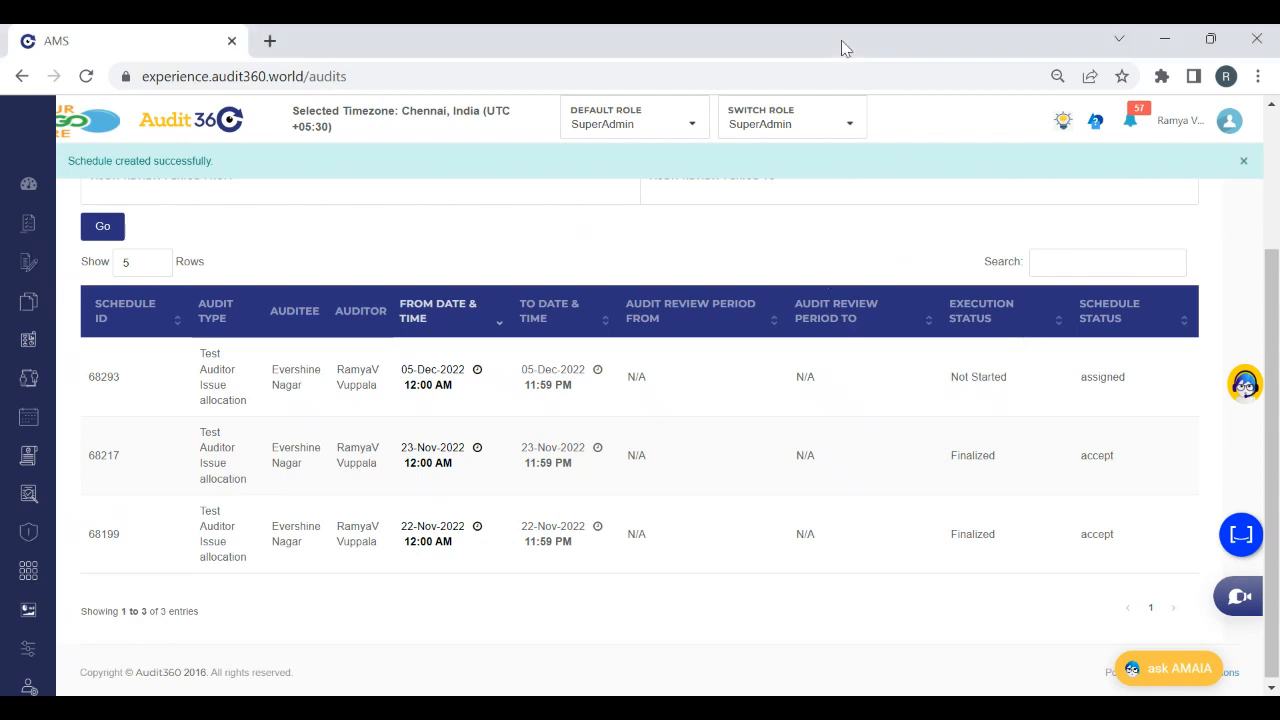
Switch the active role from SuperAdmin to Auditor
scroll(886, 225, up, 2)
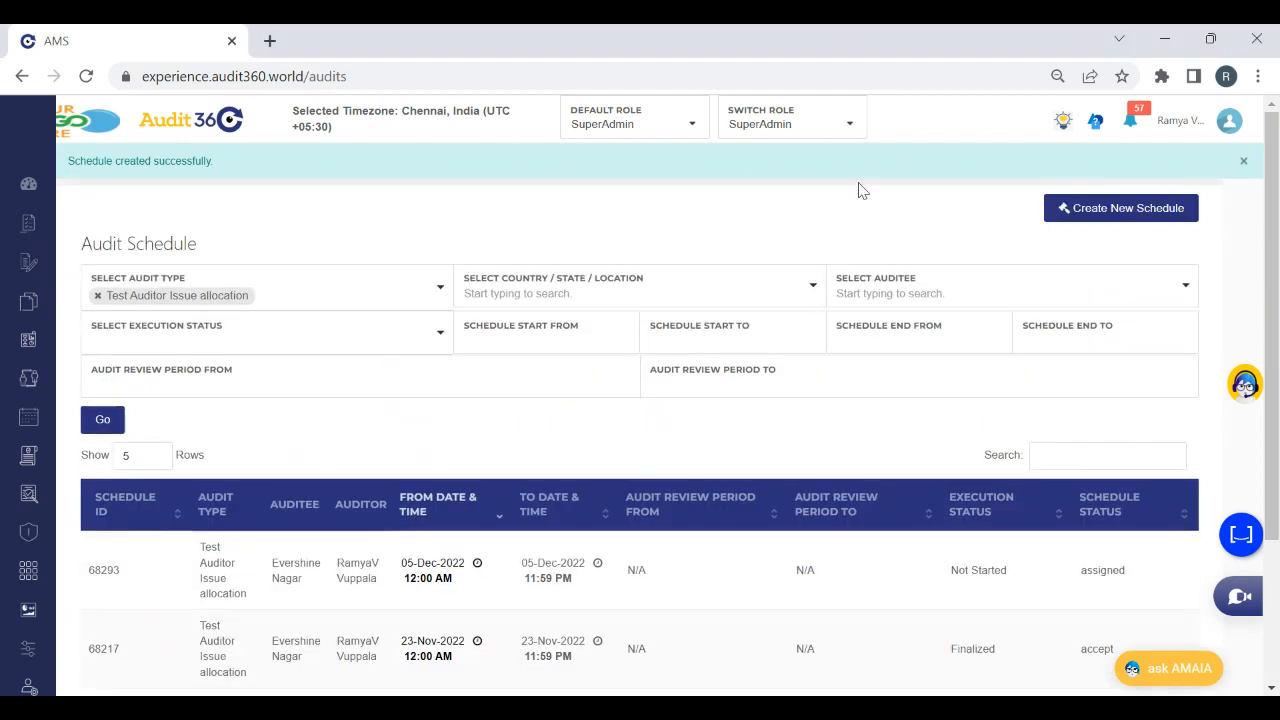
click(795, 127)
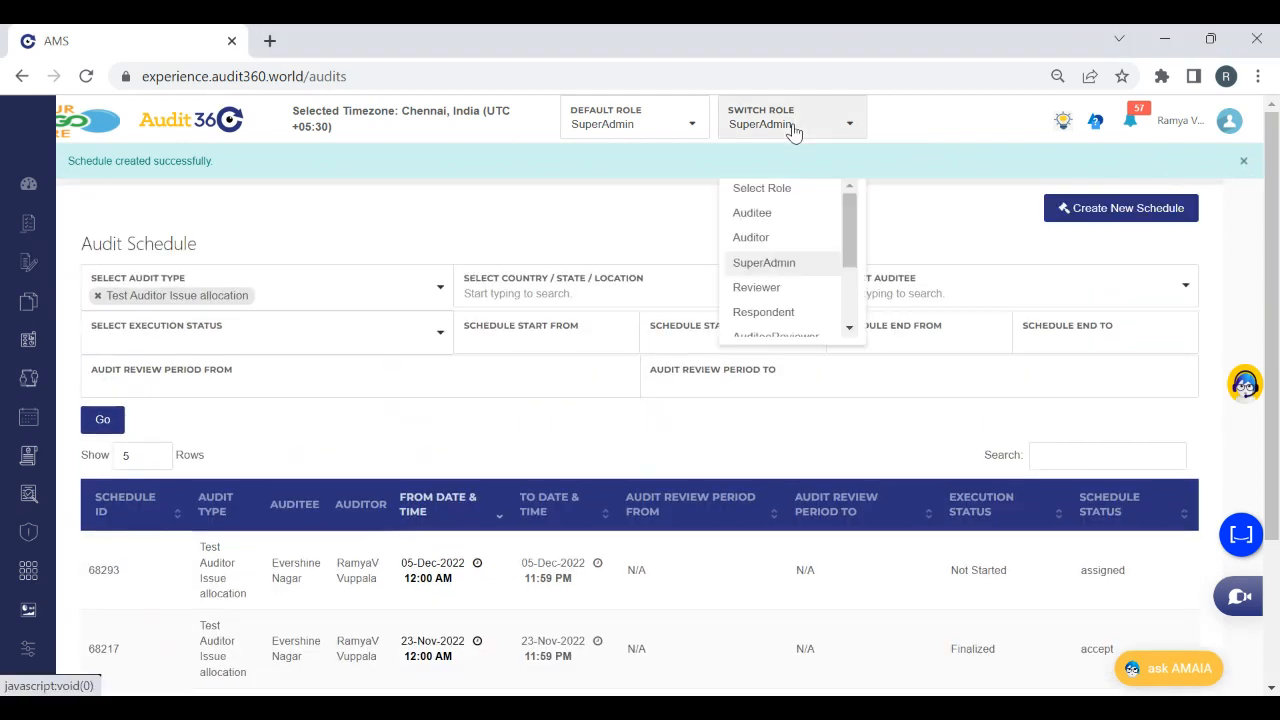
click(752, 240)
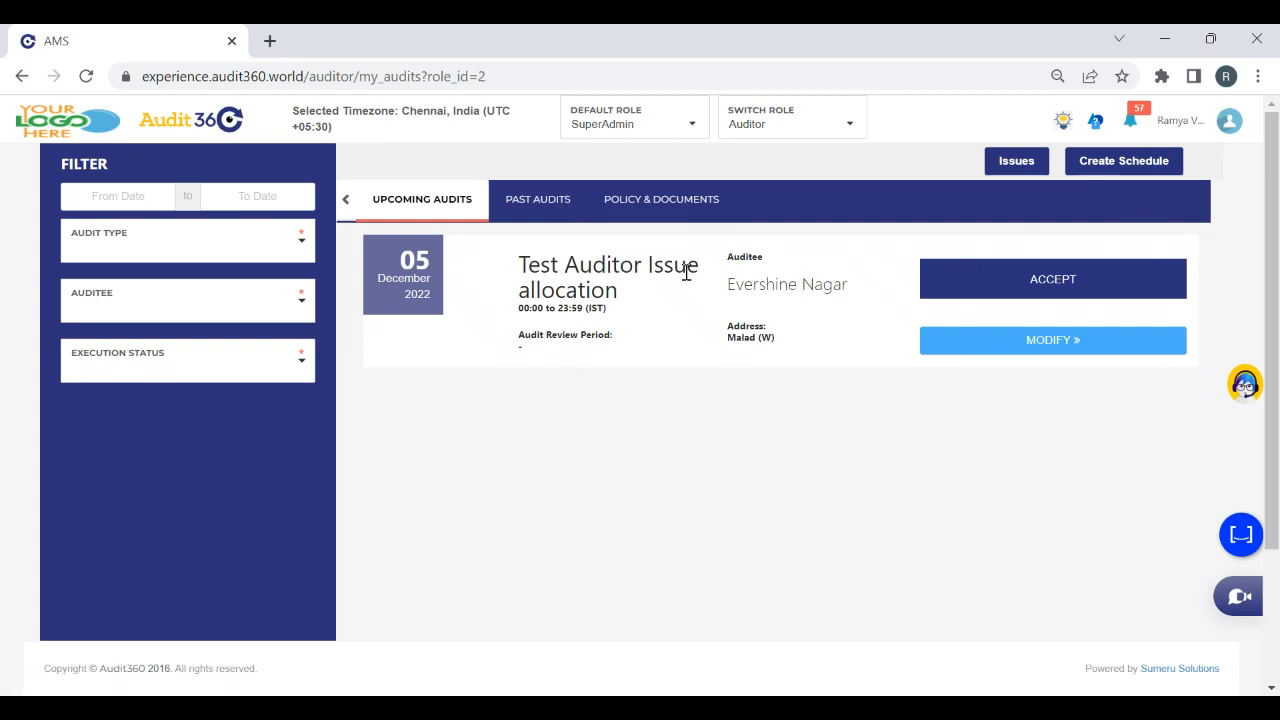
key(alt+Tab)
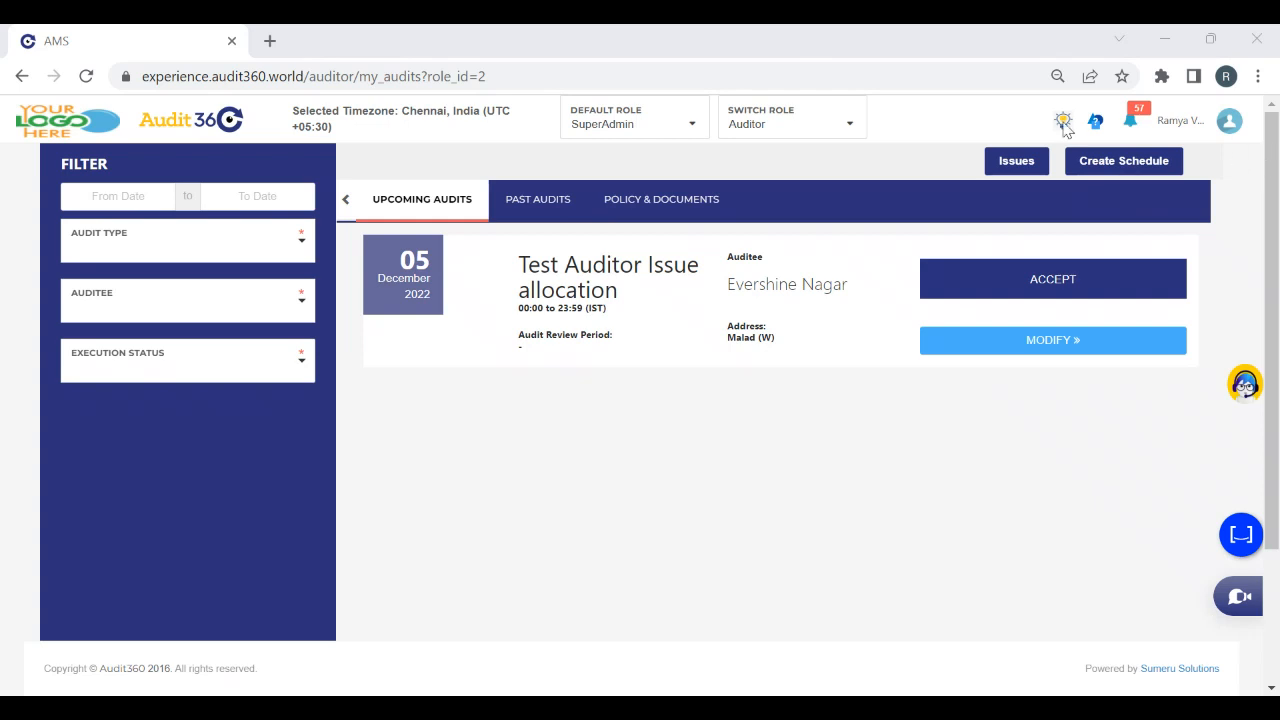
click(488, 52)
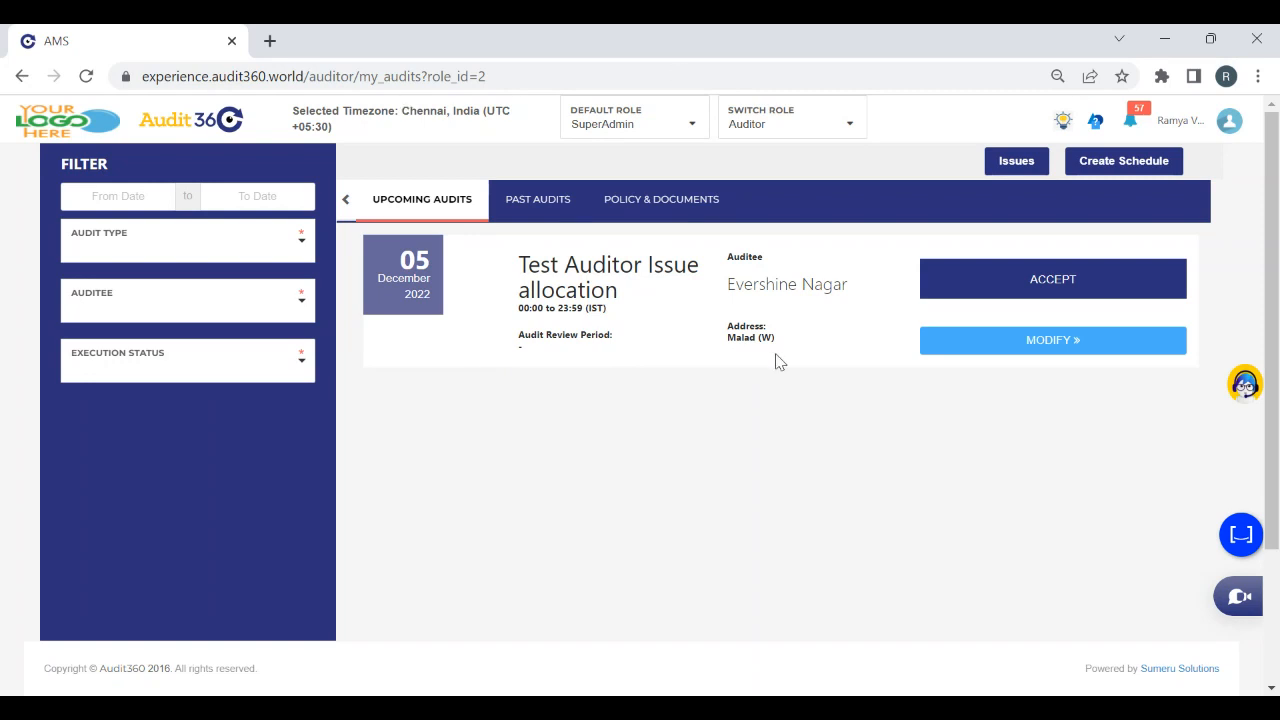
Accept the upcoming Test Auditor Issue allocation audit for Evershine Nagar and start it with the Normal execution type
click(995, 286)
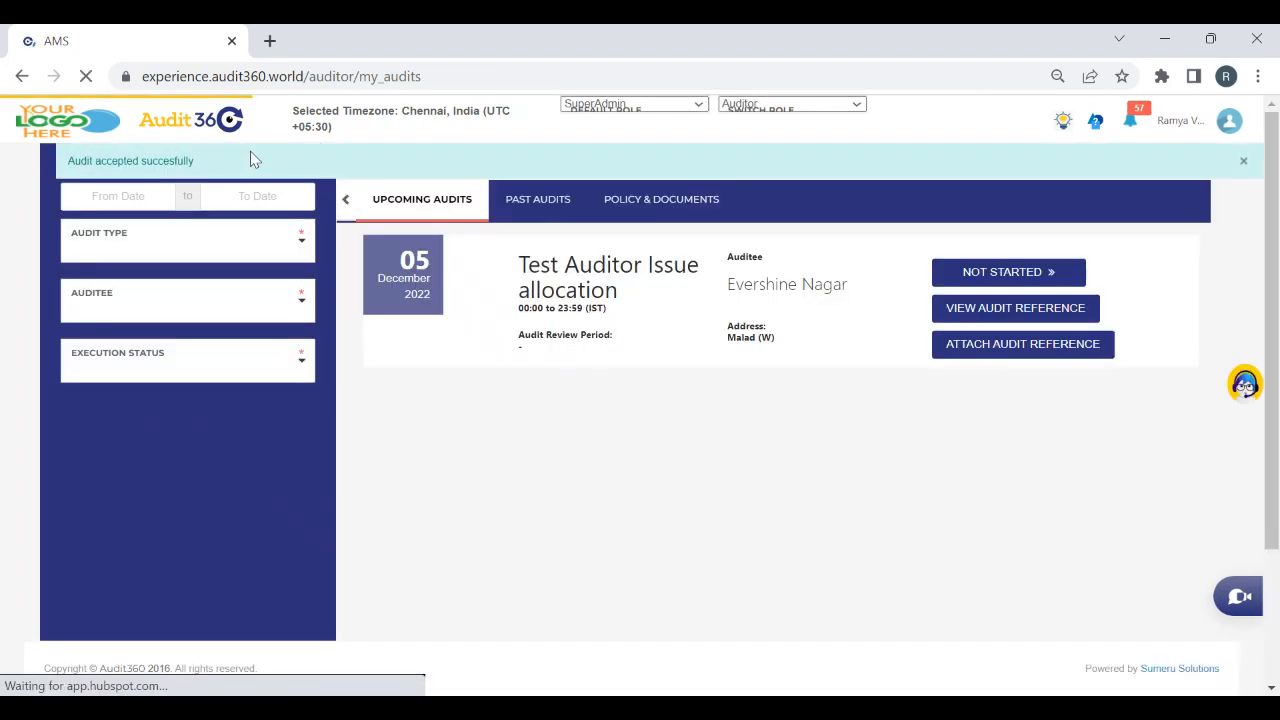
click(955, 282)
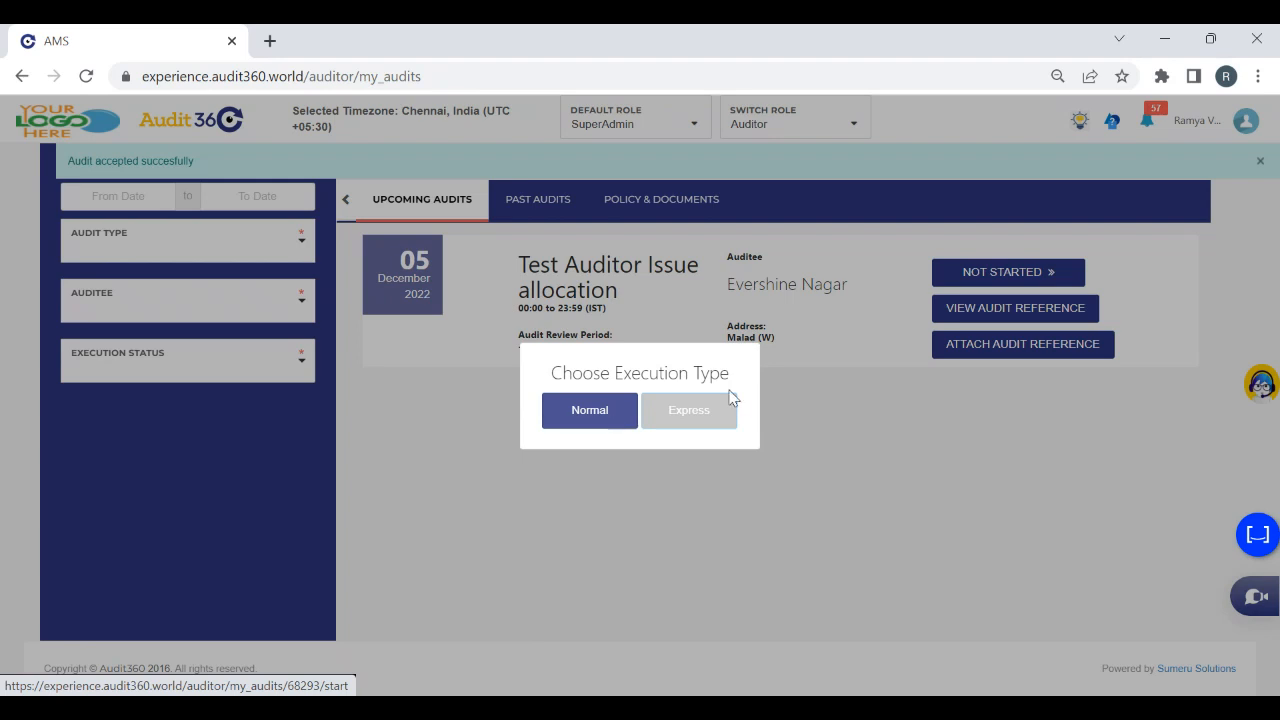
click(578, 412)
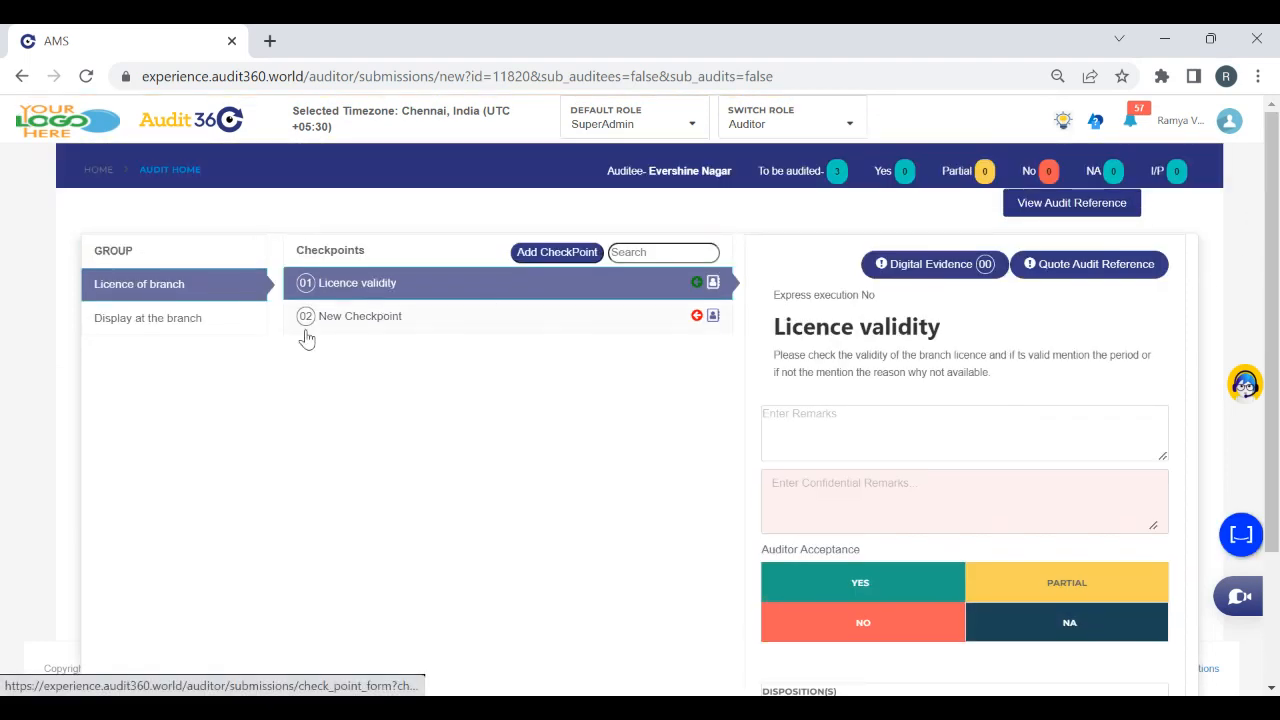
Try the Partial, Yes and NA auditor acceptance options on the Licence validity checkpoint
drag(1277, 405, 1276, 550)
click(1066, 482)
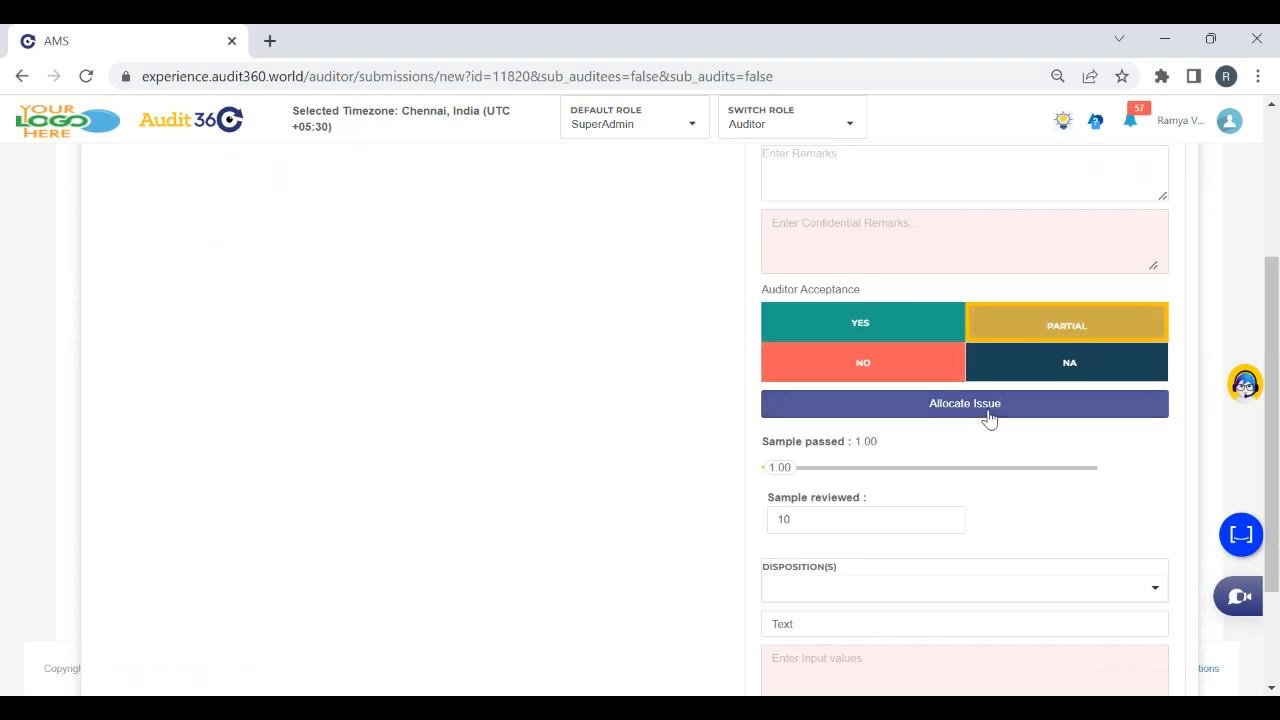
click(850, 330)
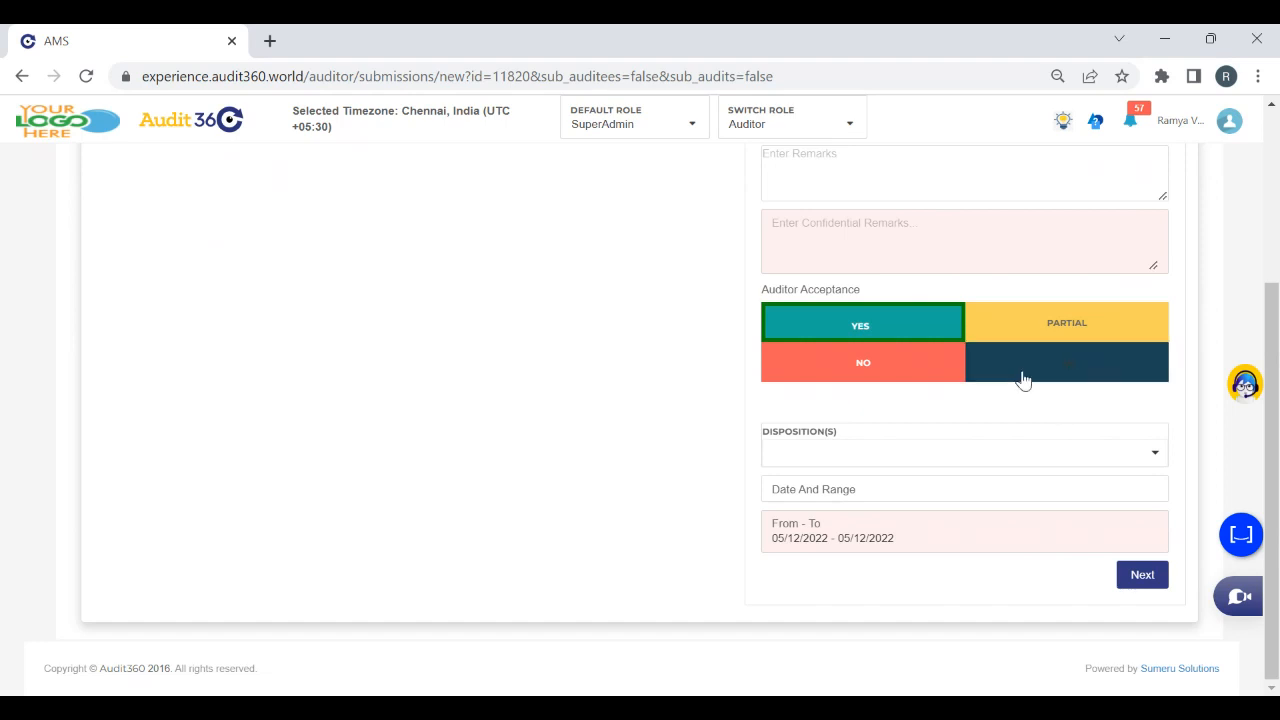
click(1022, 378)
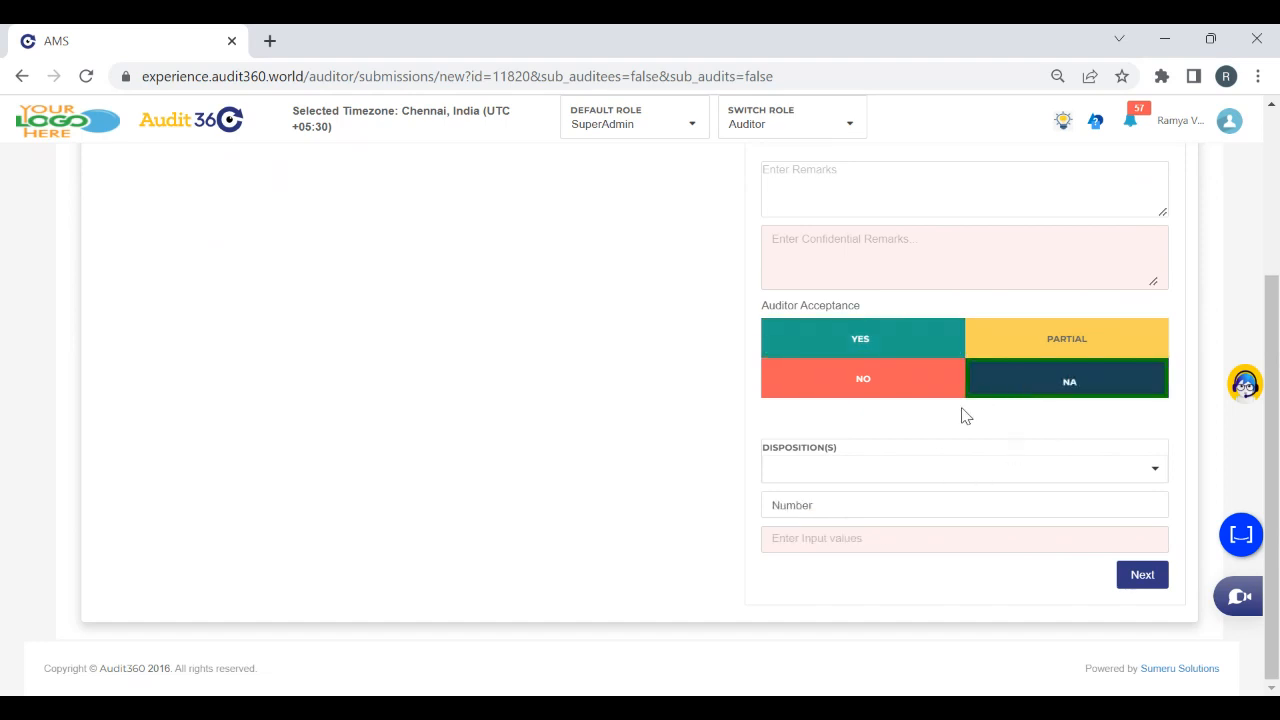
Mark the Licence validity checkpoint as No with disposition Not available and value New branch, and try to continue to the next checkpoint
click(879, 387)
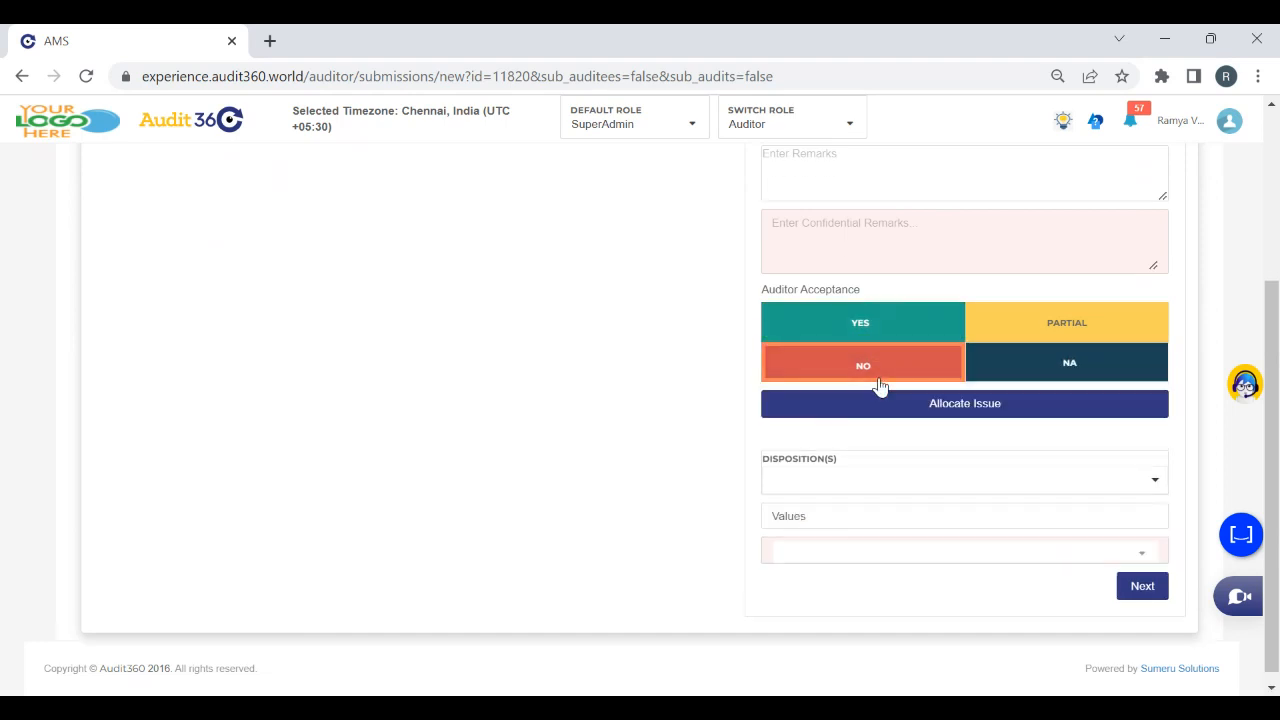
drag(1270, 379, 1276, 428)
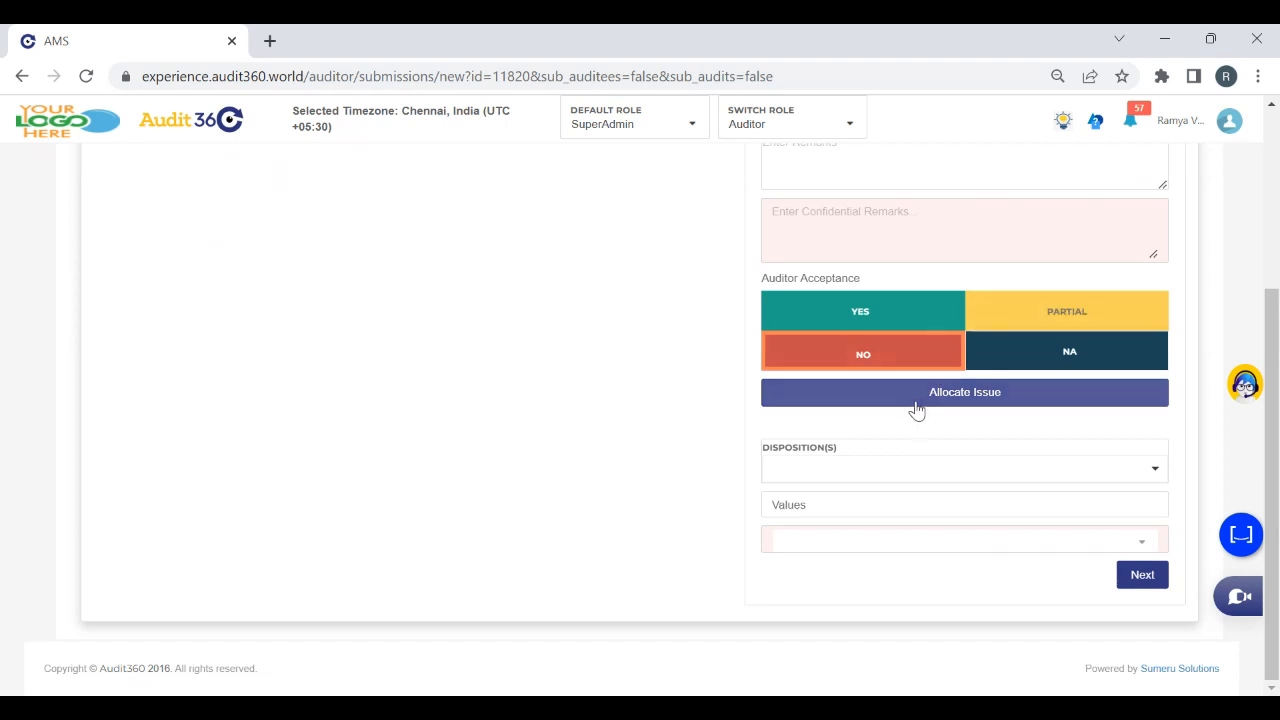
click(852, 467)
click(838, 503)
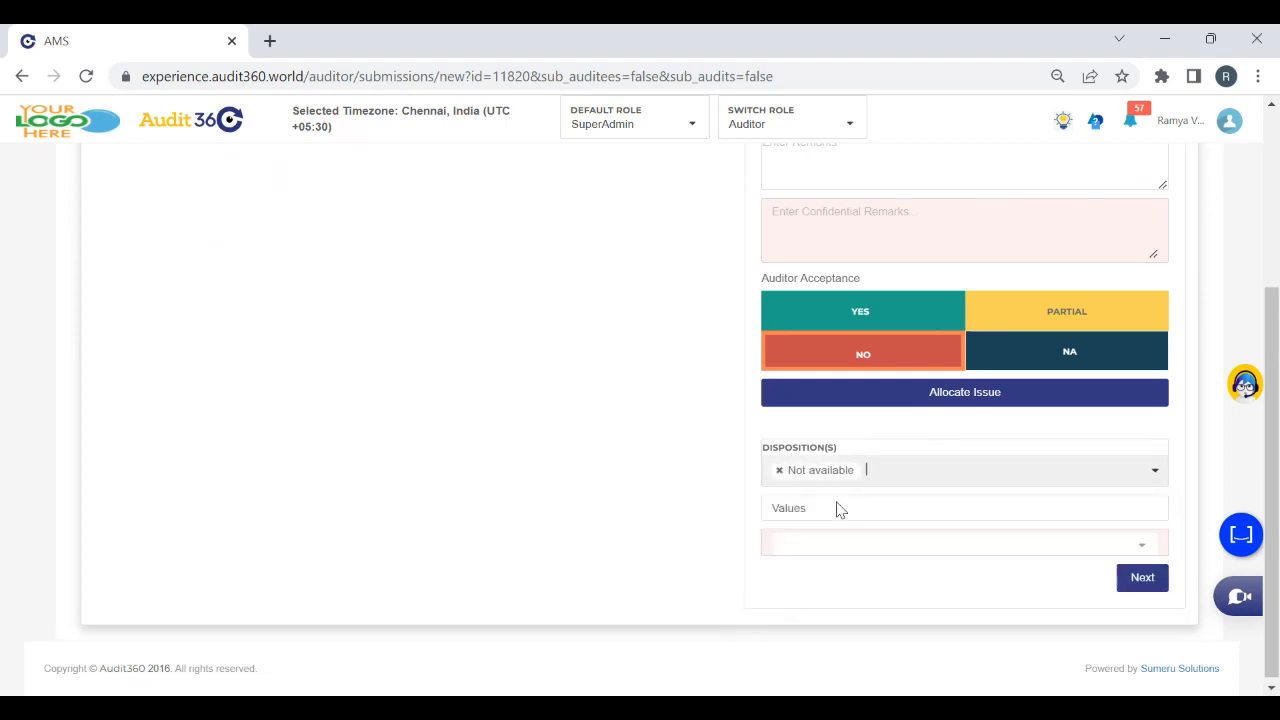
click(843, 545)
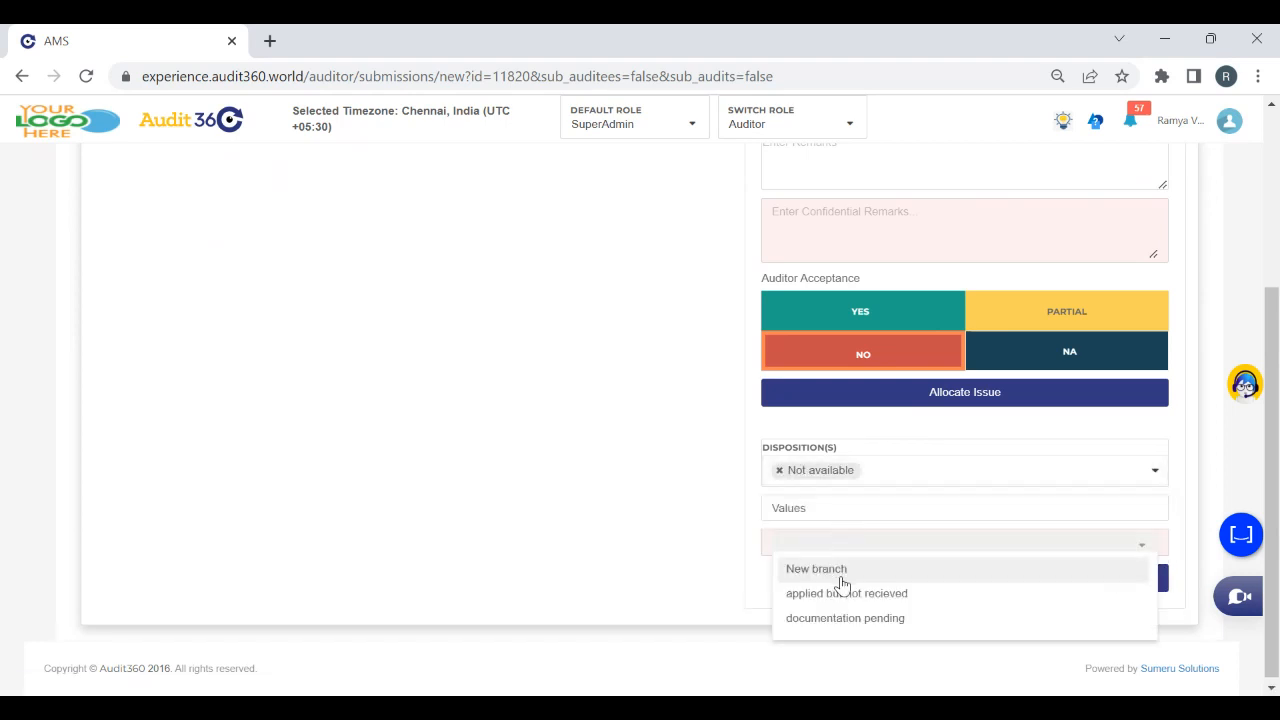
click(841, 577)
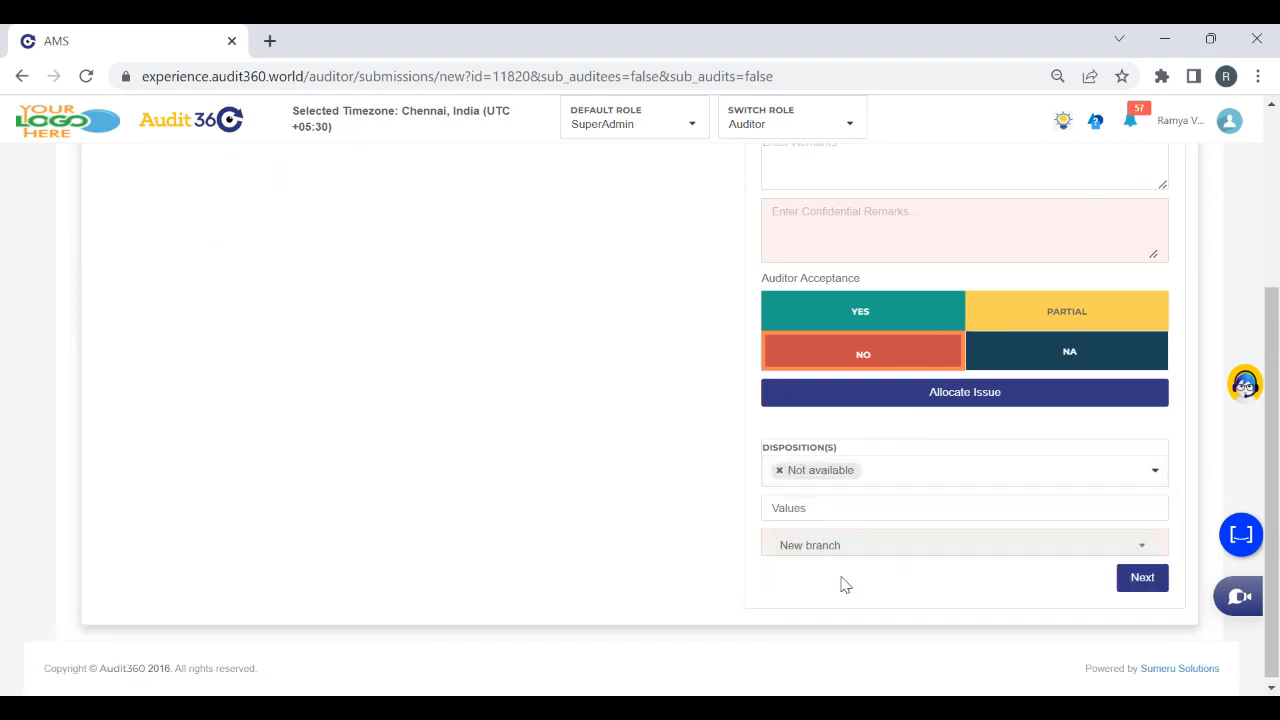
click(1145, 588)
click(720, 427)
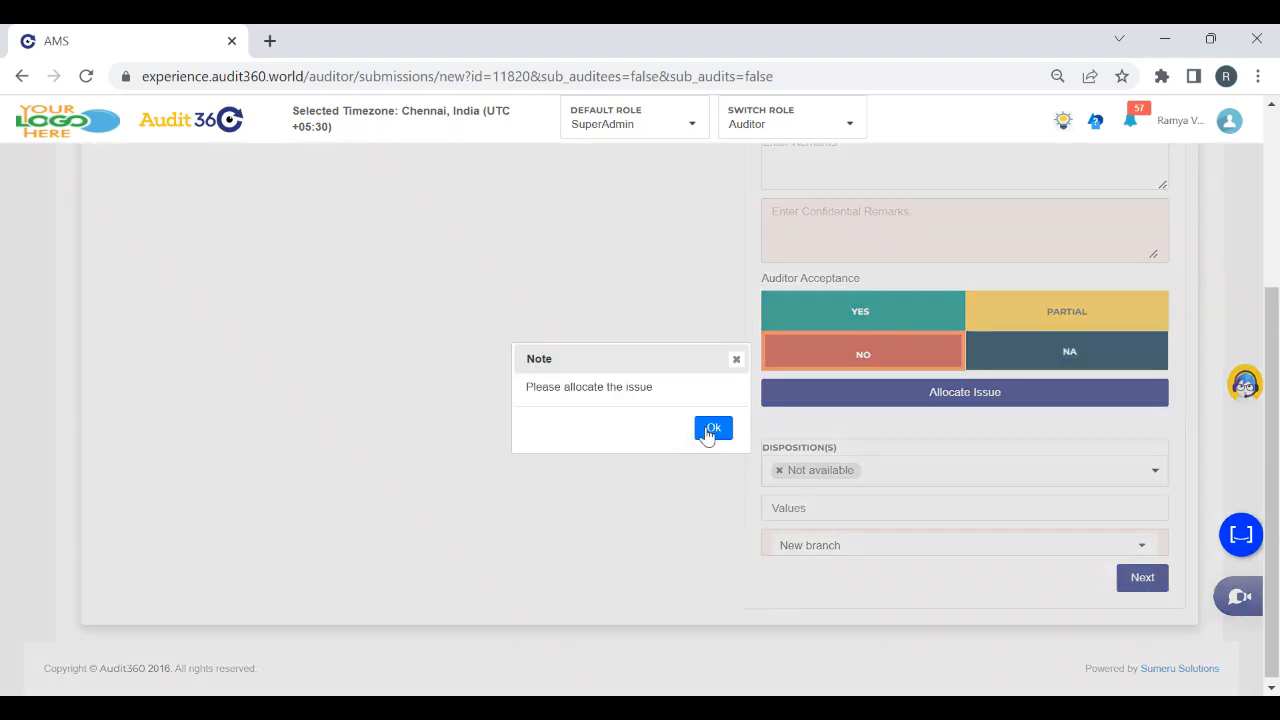
Allocate the Licence validity issue to an auditee user and an auditee reviewer, save the allocation, and continue to the next checkpoint
mouse_move(1278, 405)
mouse_down()
mouse_move(1278, 393)
mouse_move(1277, 411)
mouse_up()
click(928, 397)
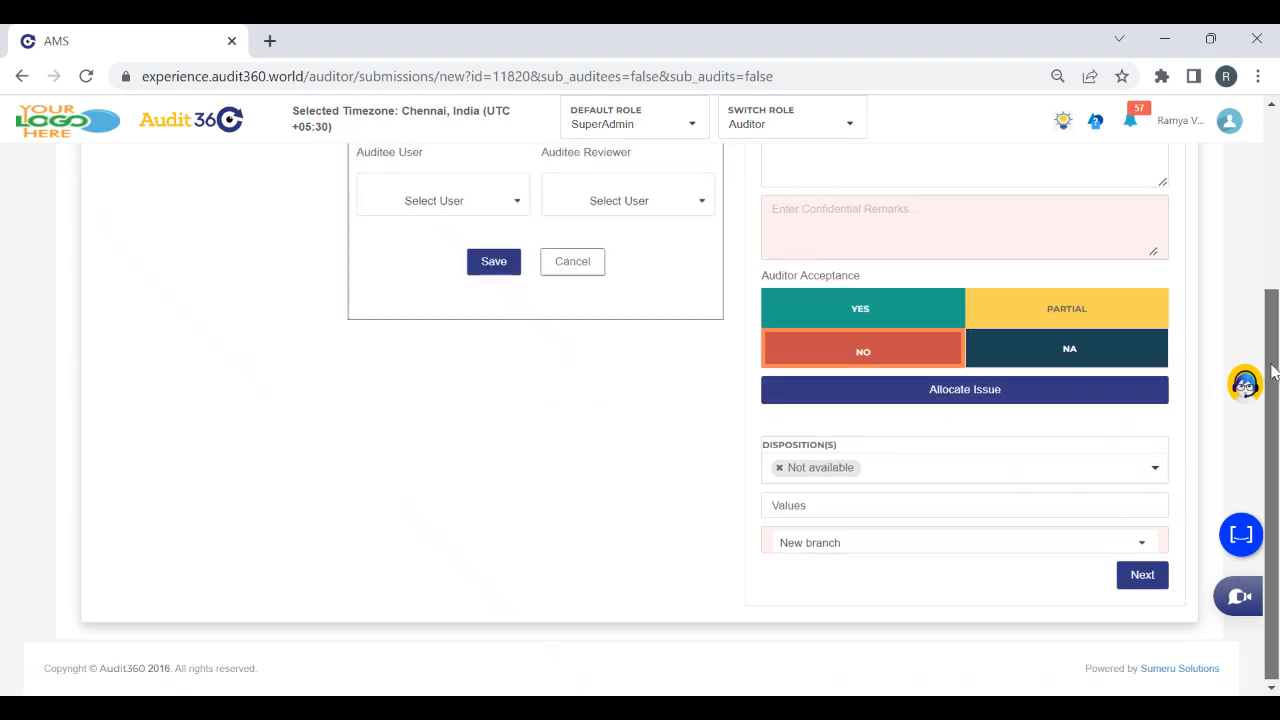
scroll(1275, 360, up, 1)
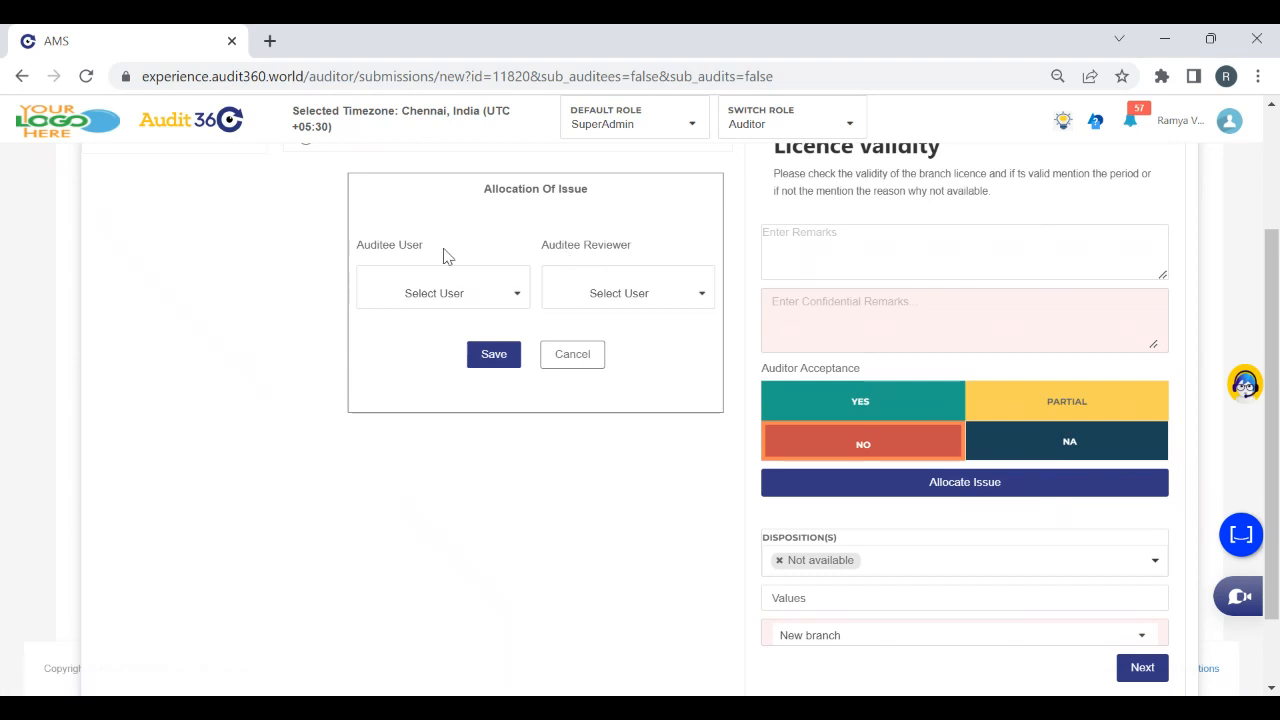
click(488, 302)
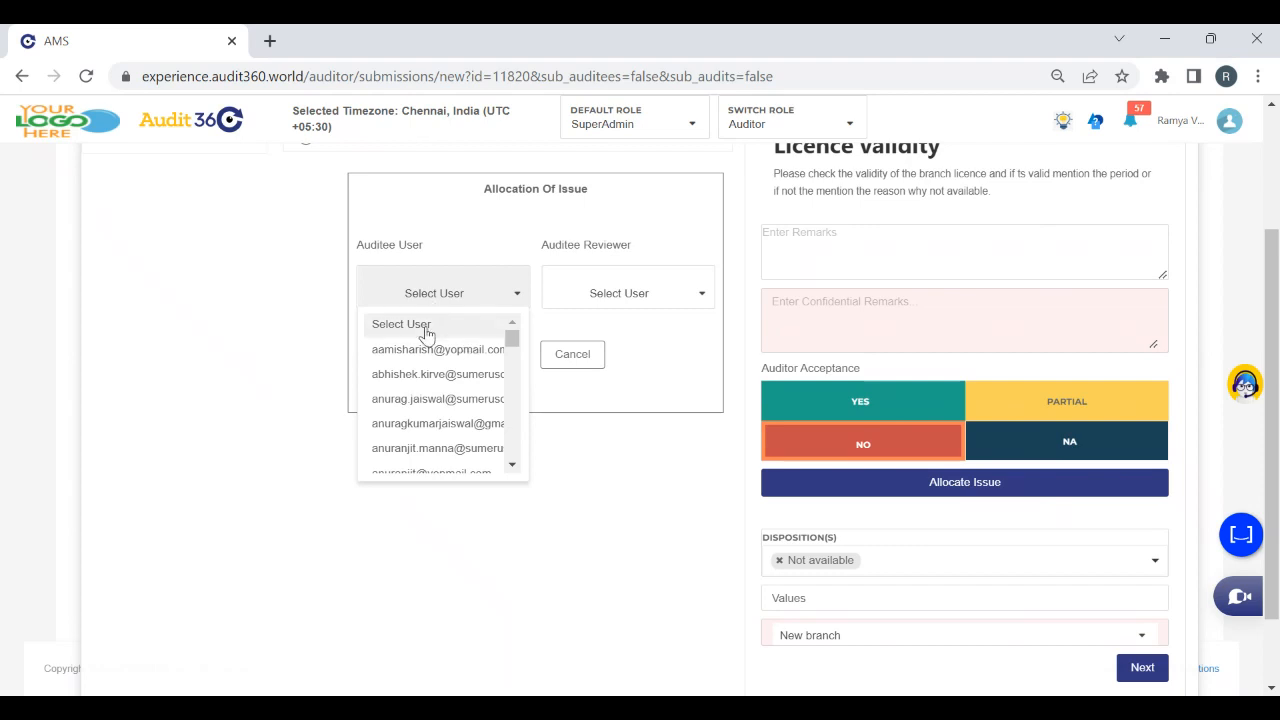
drag(512, 338, 509, 434)
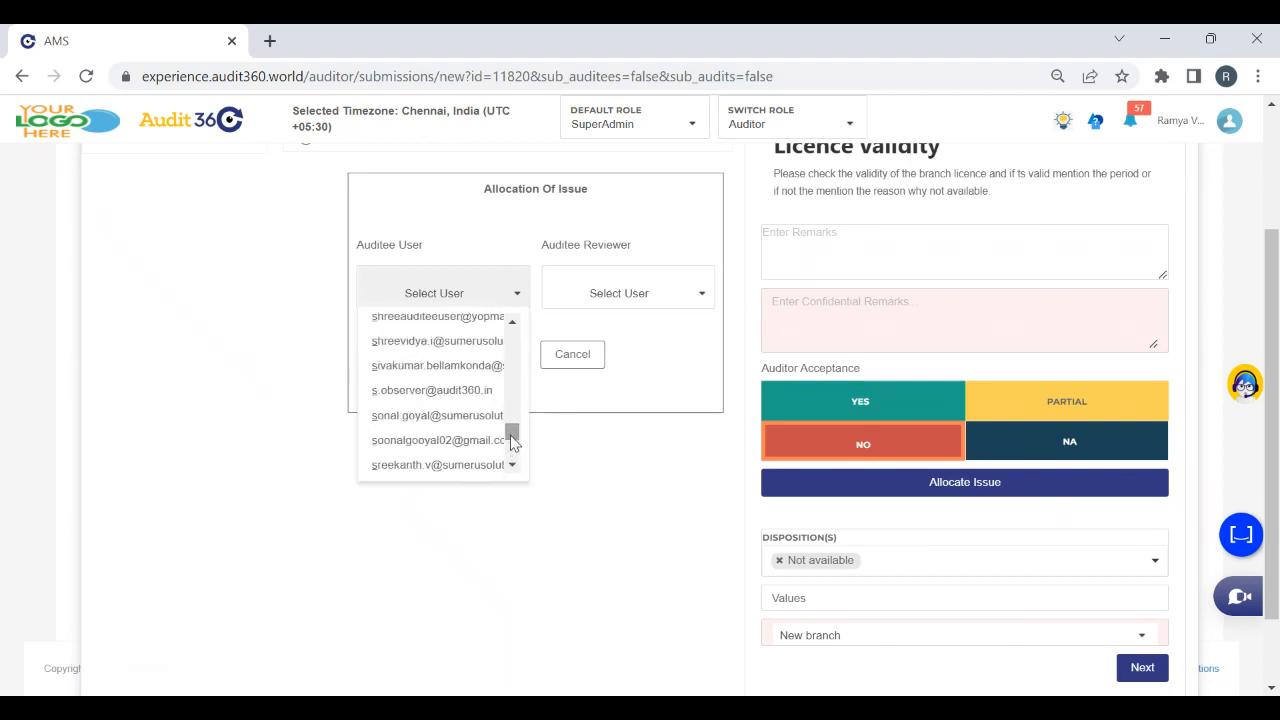
click(424, 418)
click(617, 295)
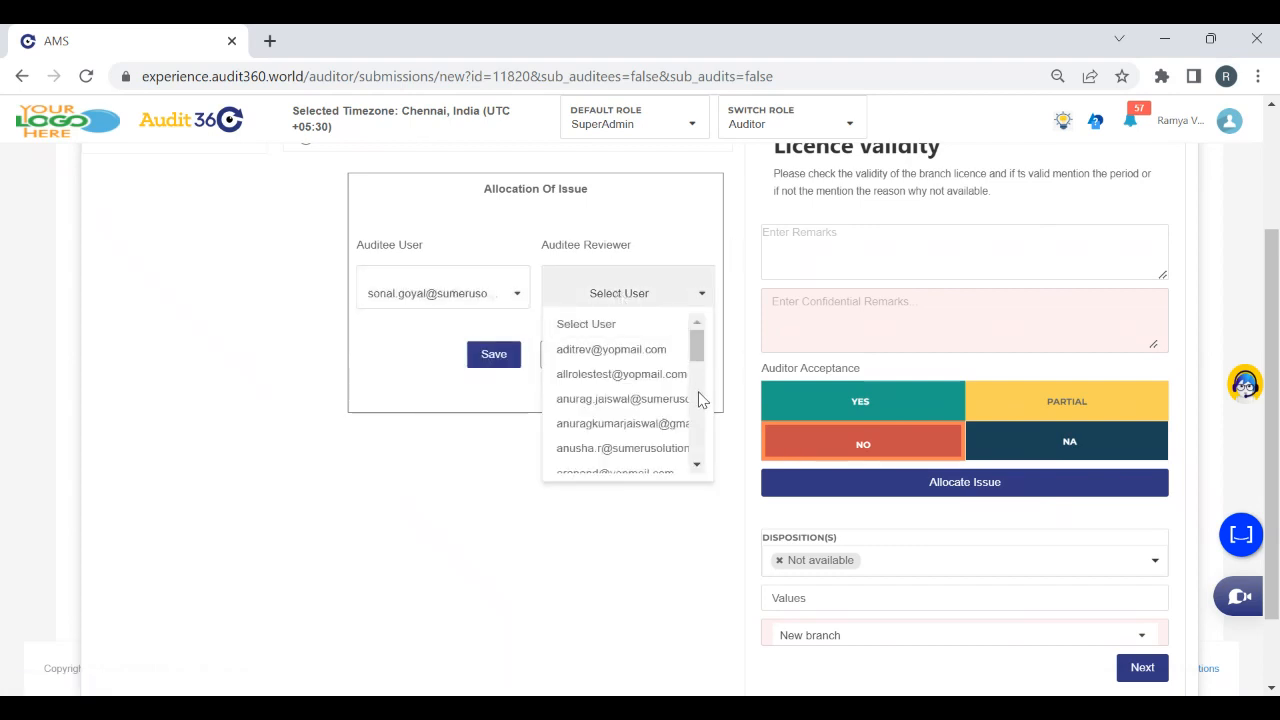
click(616, 449)
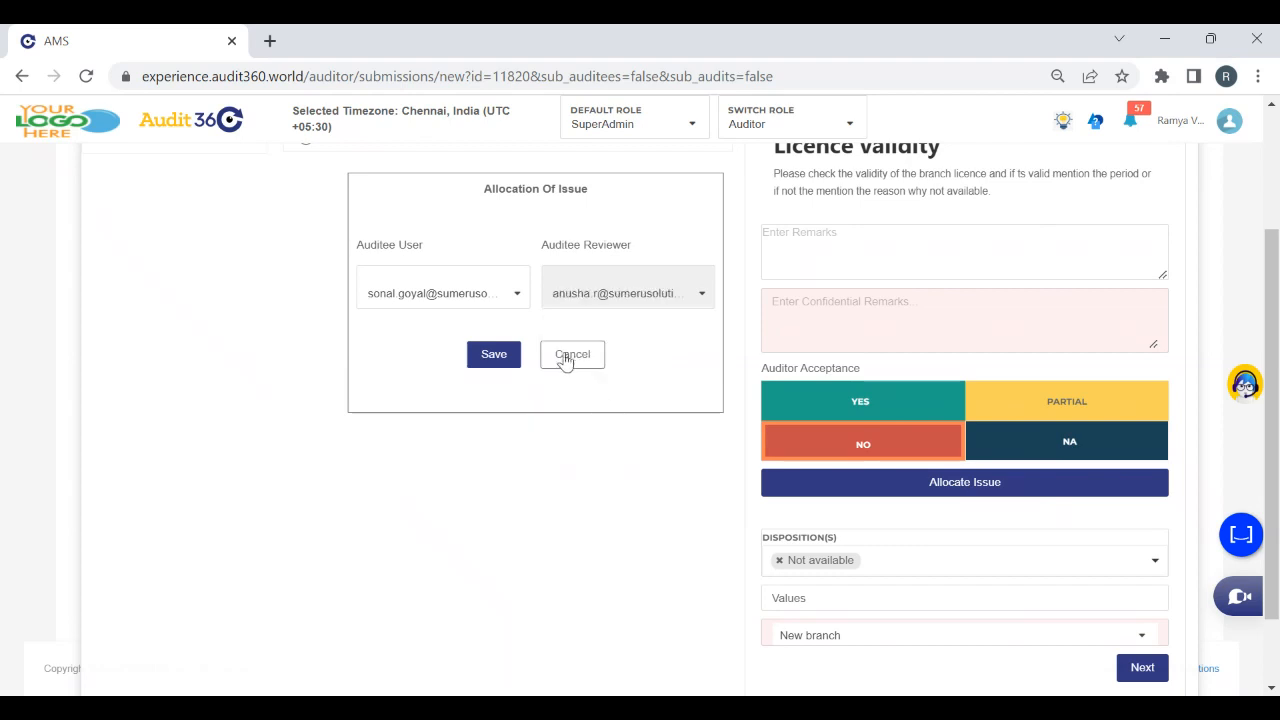
click(496, 355)
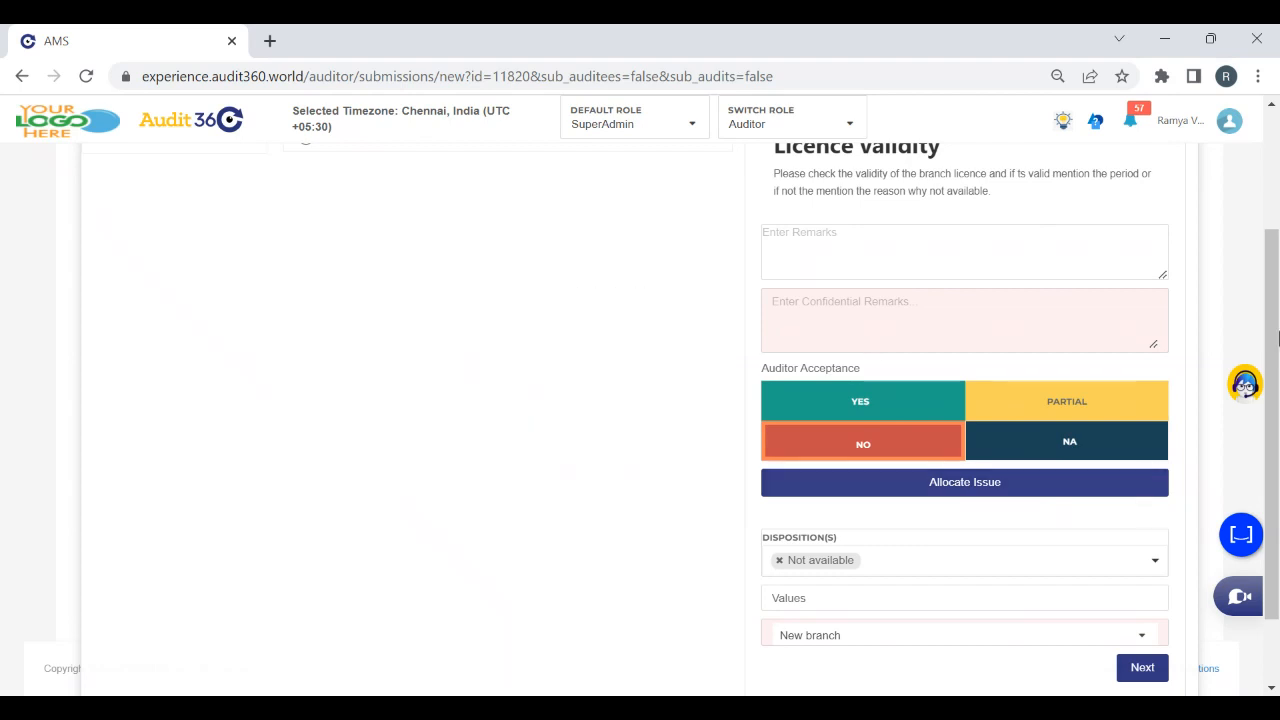
drag(1276, 333, 1278, 471)
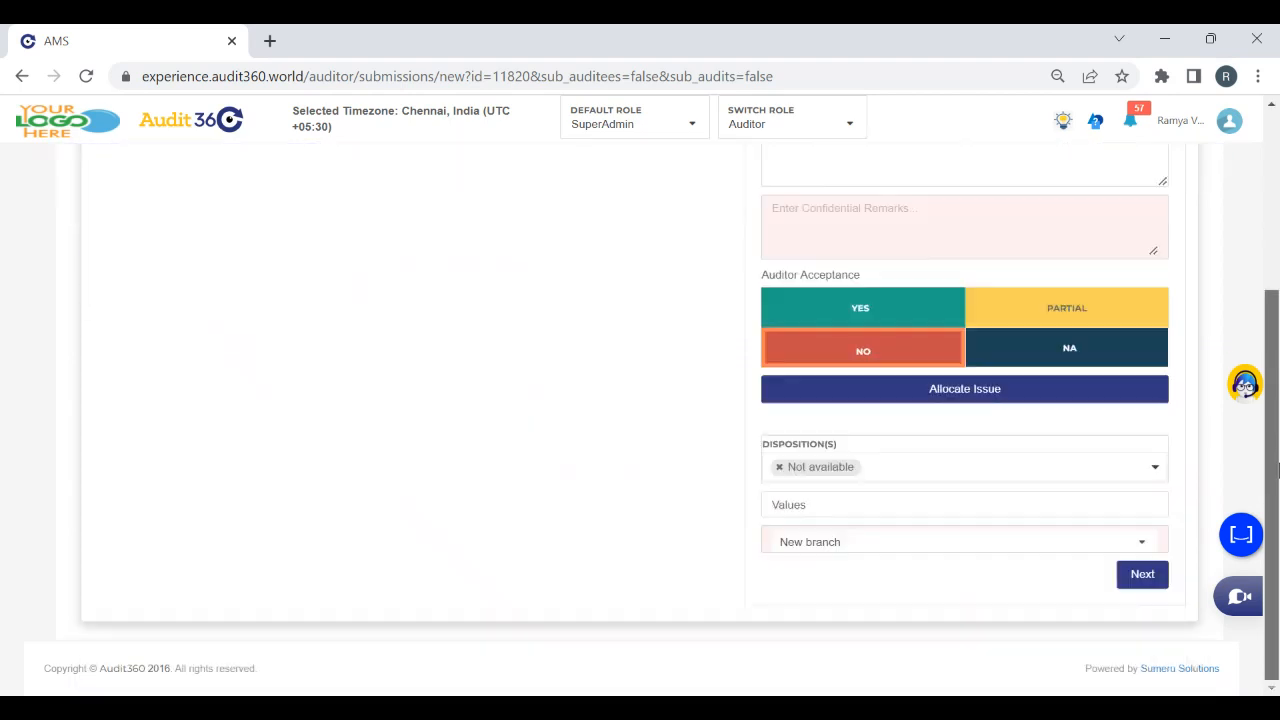
click(1147, 588)
Mark New Checkpoint as Yes without a disposition and continue to the next checkpoint
drag(1276, 400, 1274, 287)
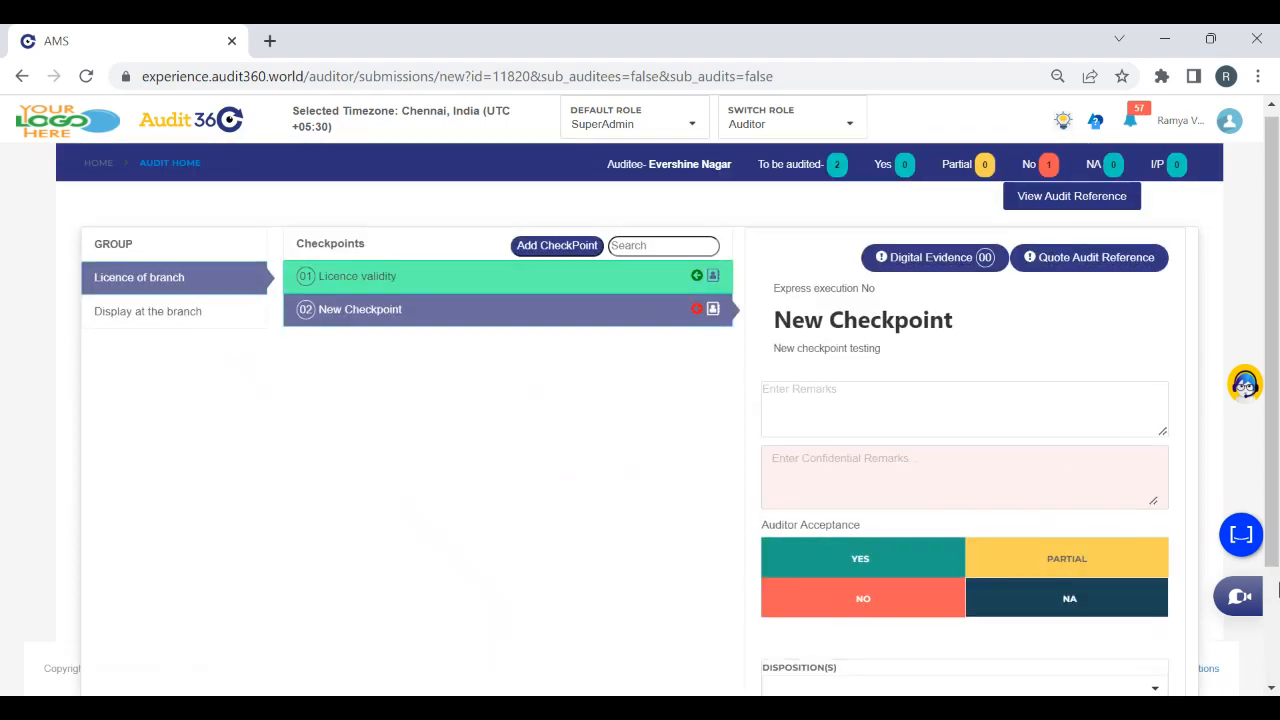
drag(1276, 458, 1276, 590)
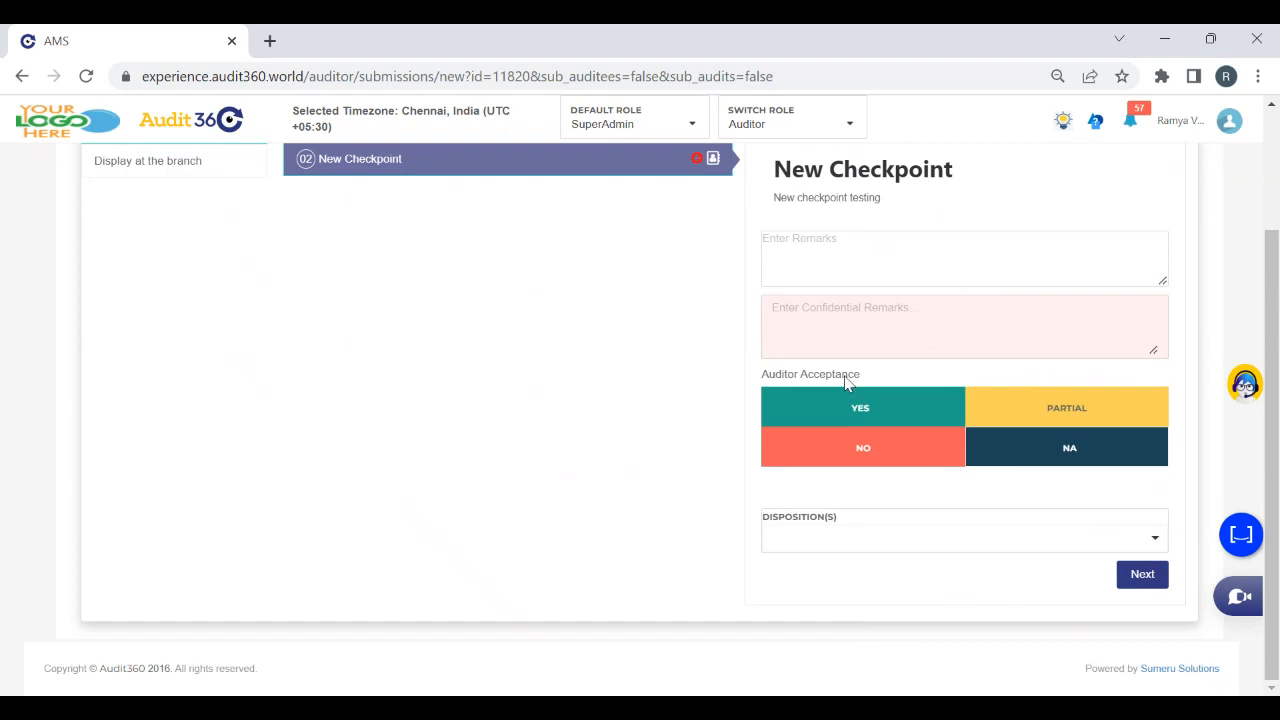
click(834, 405)
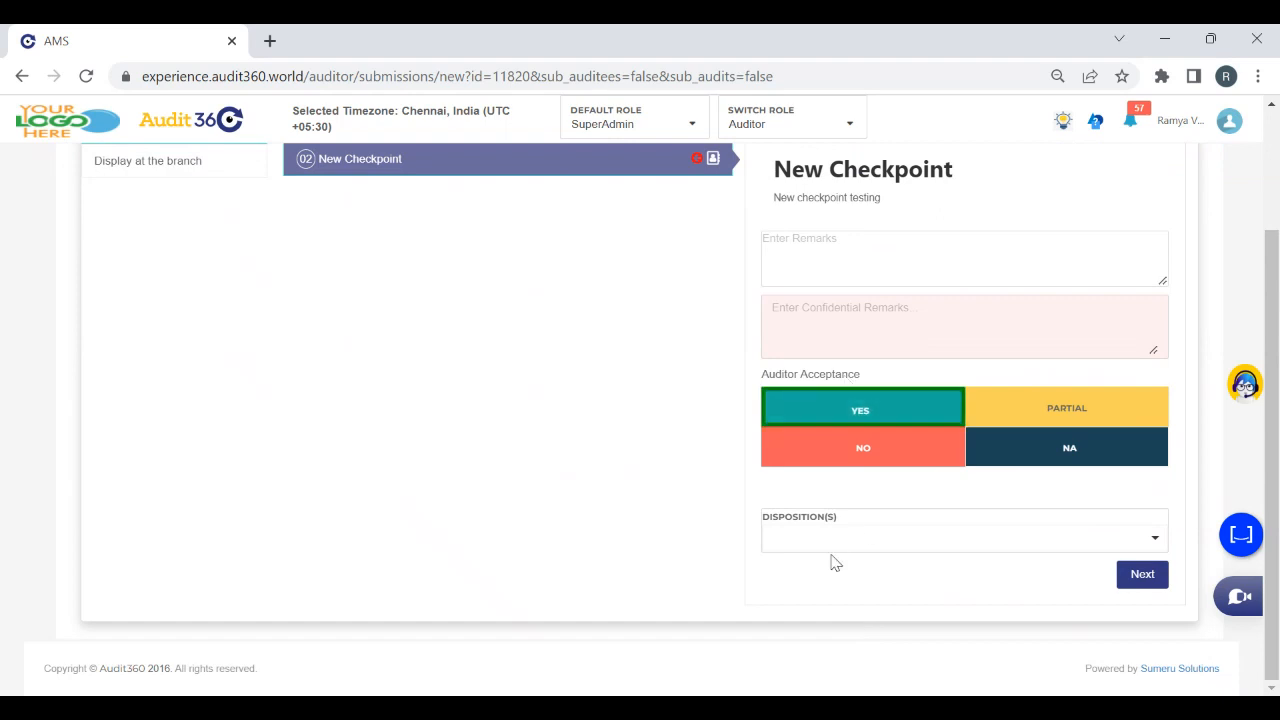
click(792, 531)
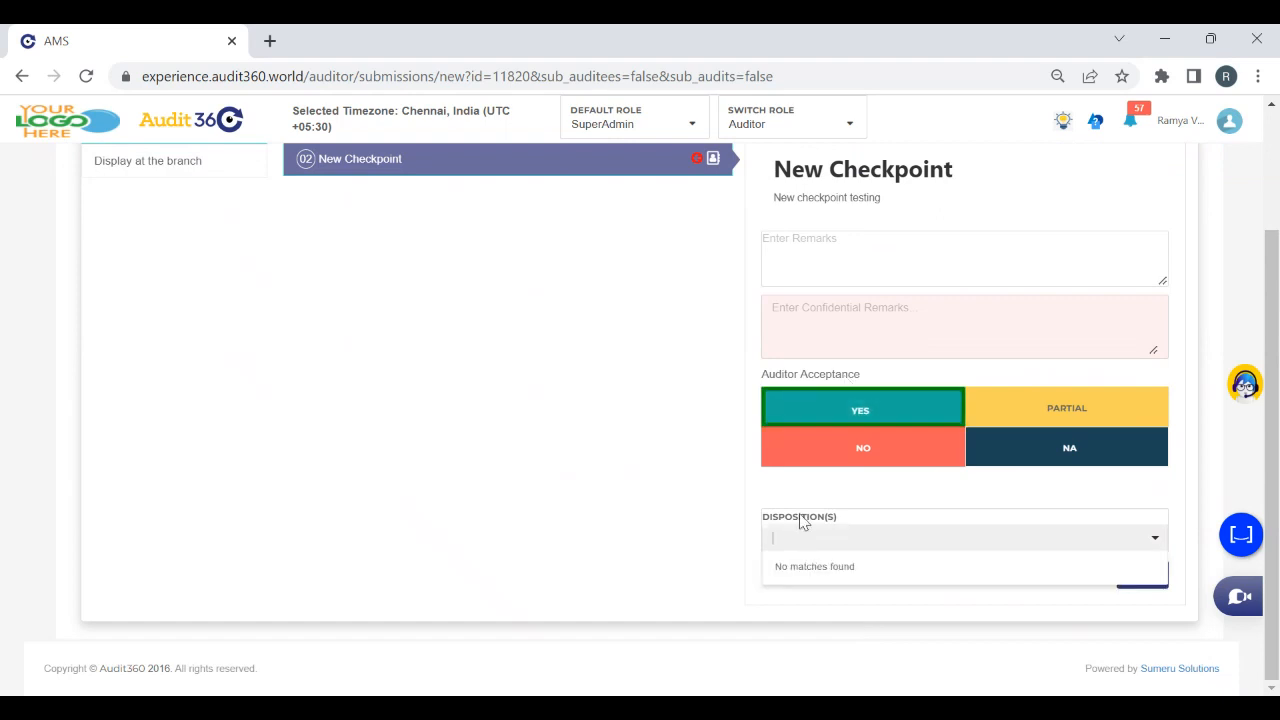
click(1136, 577)
Mark the Licence dispay checkpoint as Partial with 25 samples reviewed, 16 passed, and disposition Available but not displayed
drag(1275, 242, 1276, 340)
click(1002, 276)
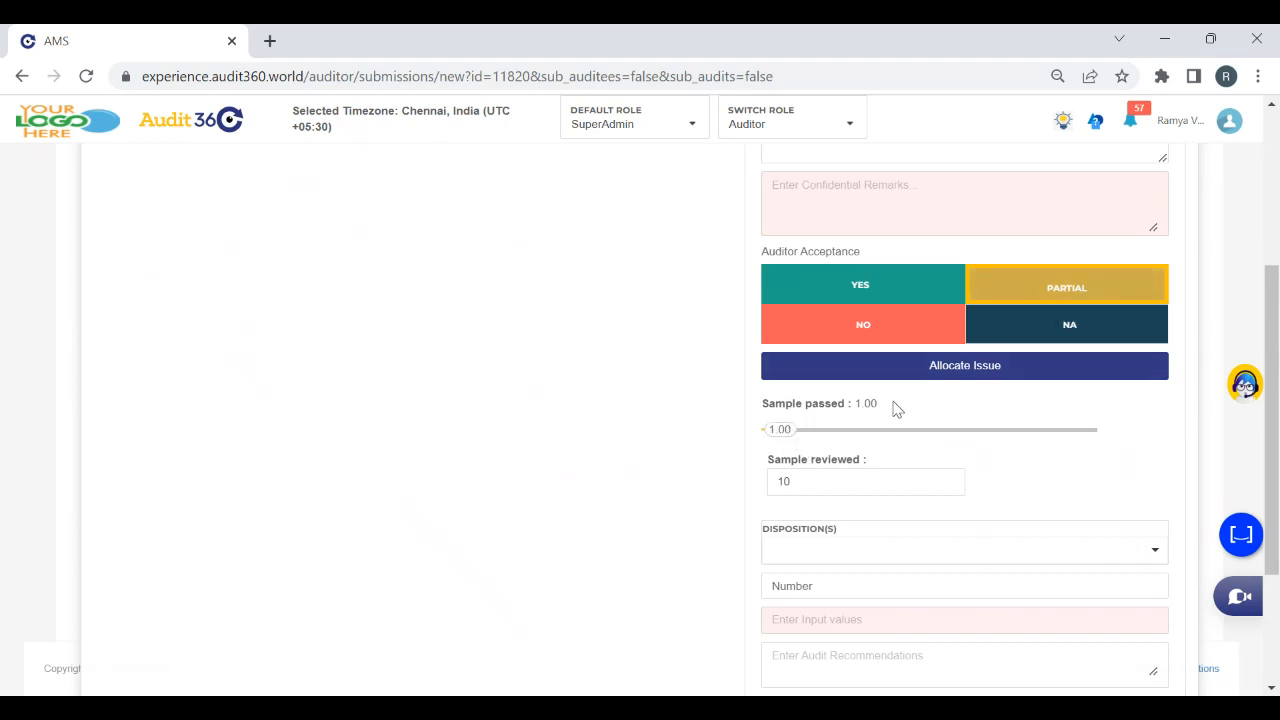
click(821, 481)
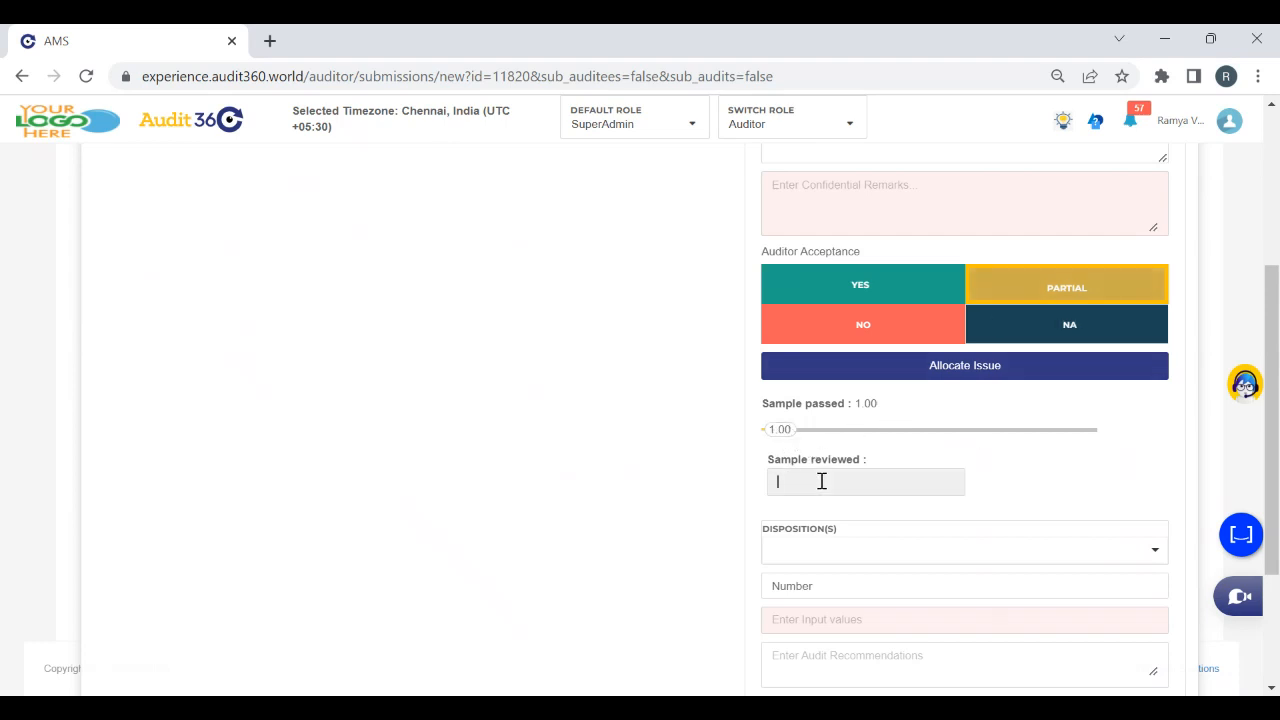
click(966, 446)
drag(787, 428, 1001, 436)
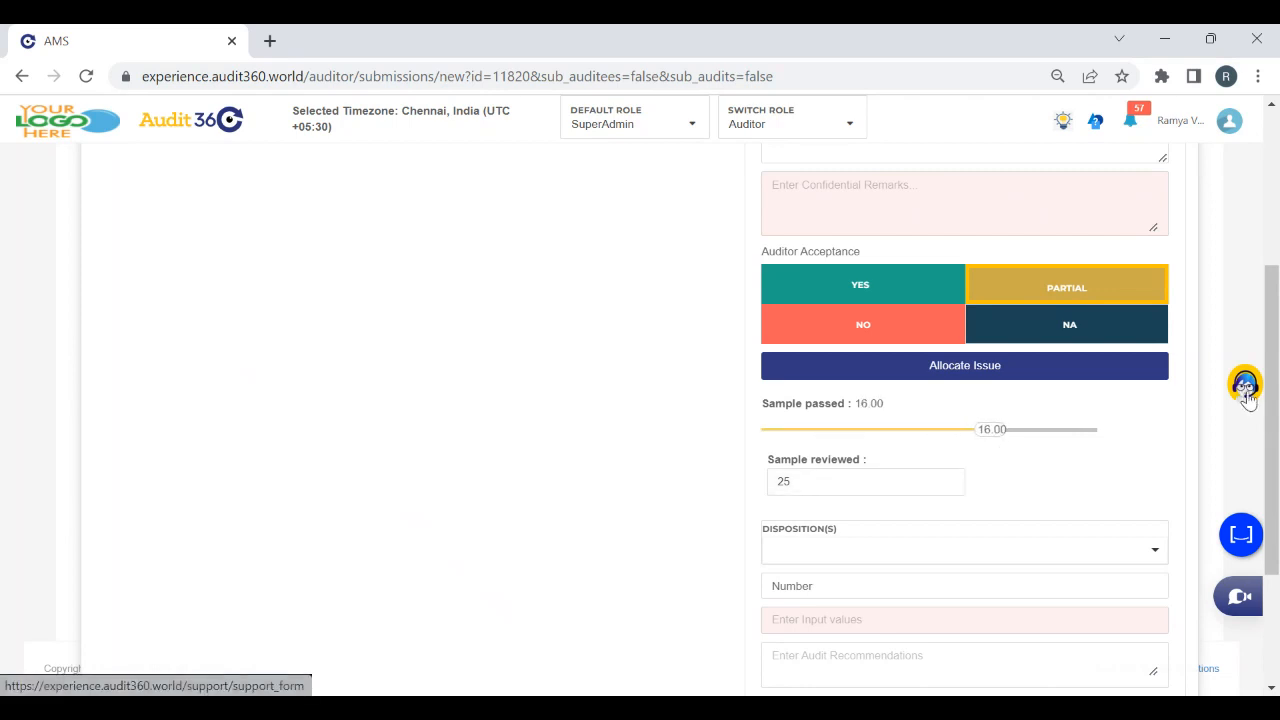
click(838, 545)
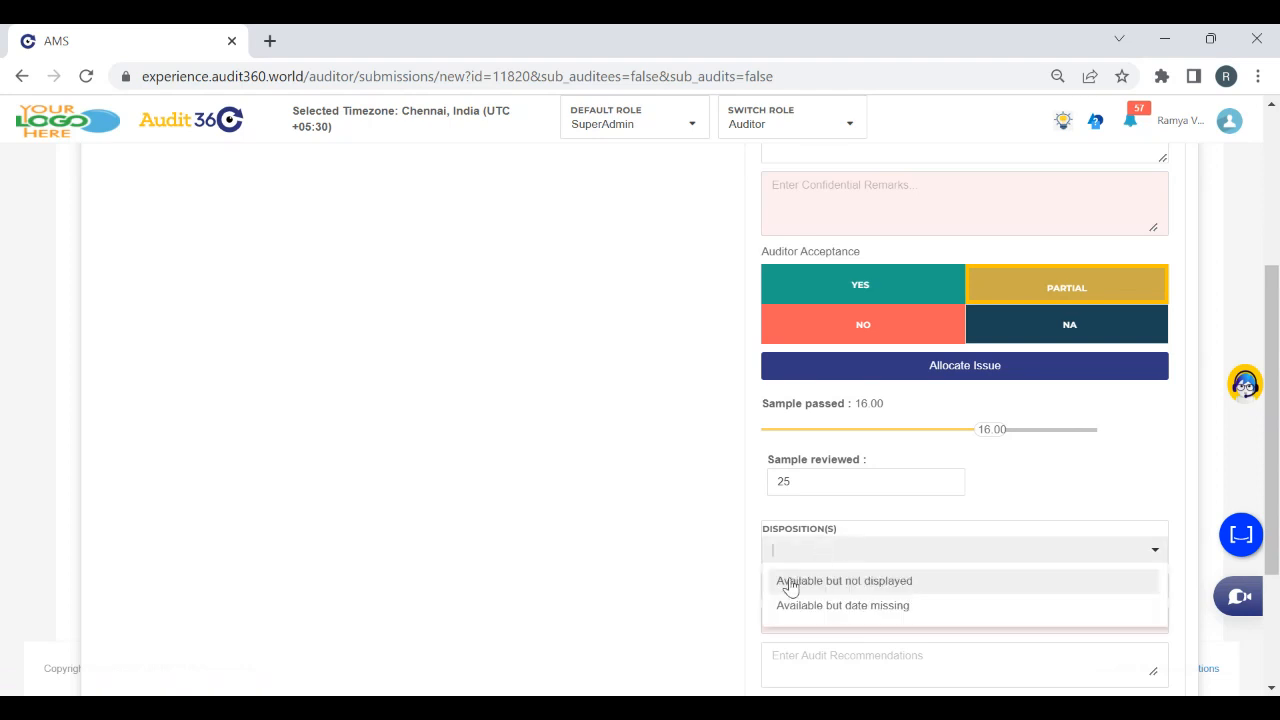
click(790, 583)
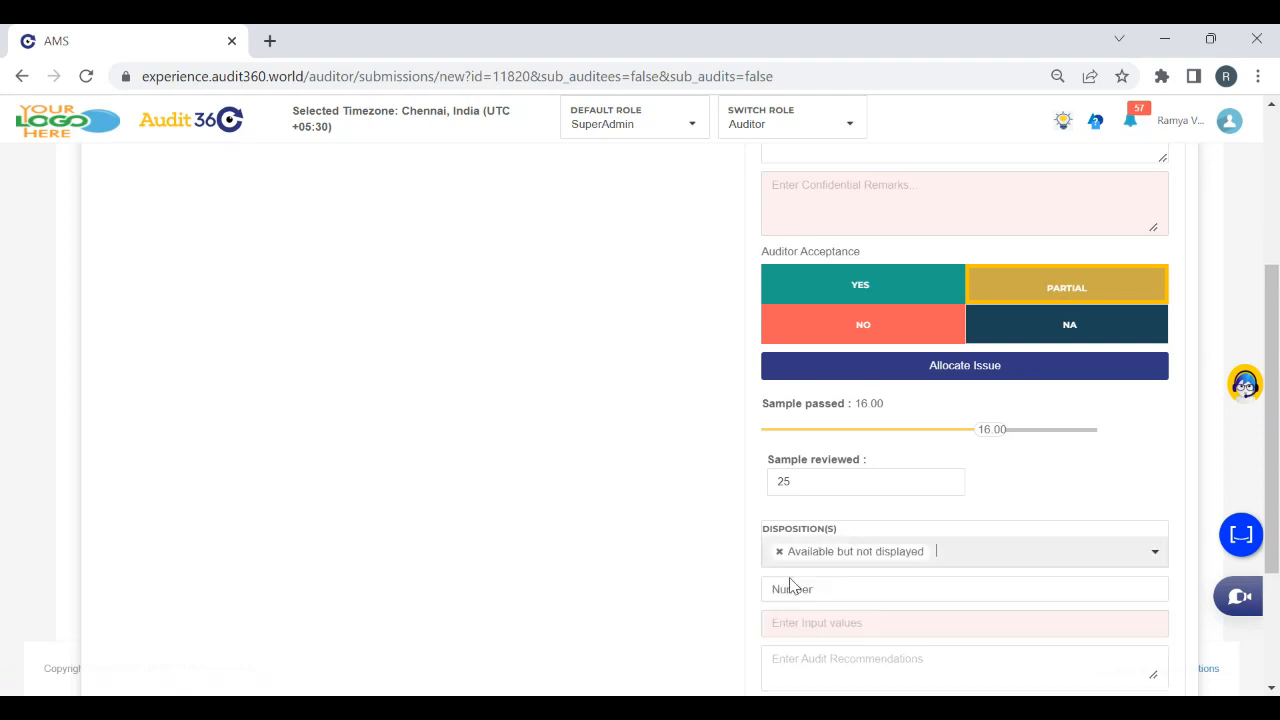
Allocate the Licence dispay issue to an auditee user and an auditee reviewer, and save the allocation
click(848, 372)
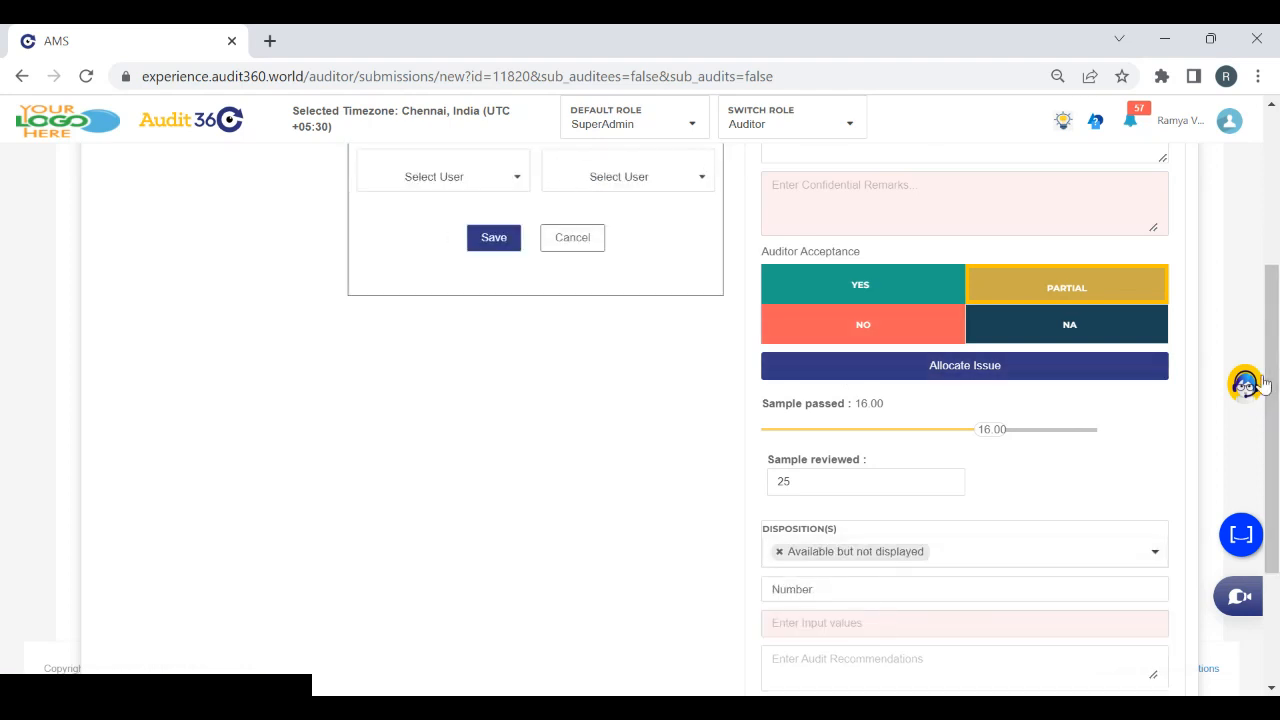
drag(1275, 385, 1266, 329)
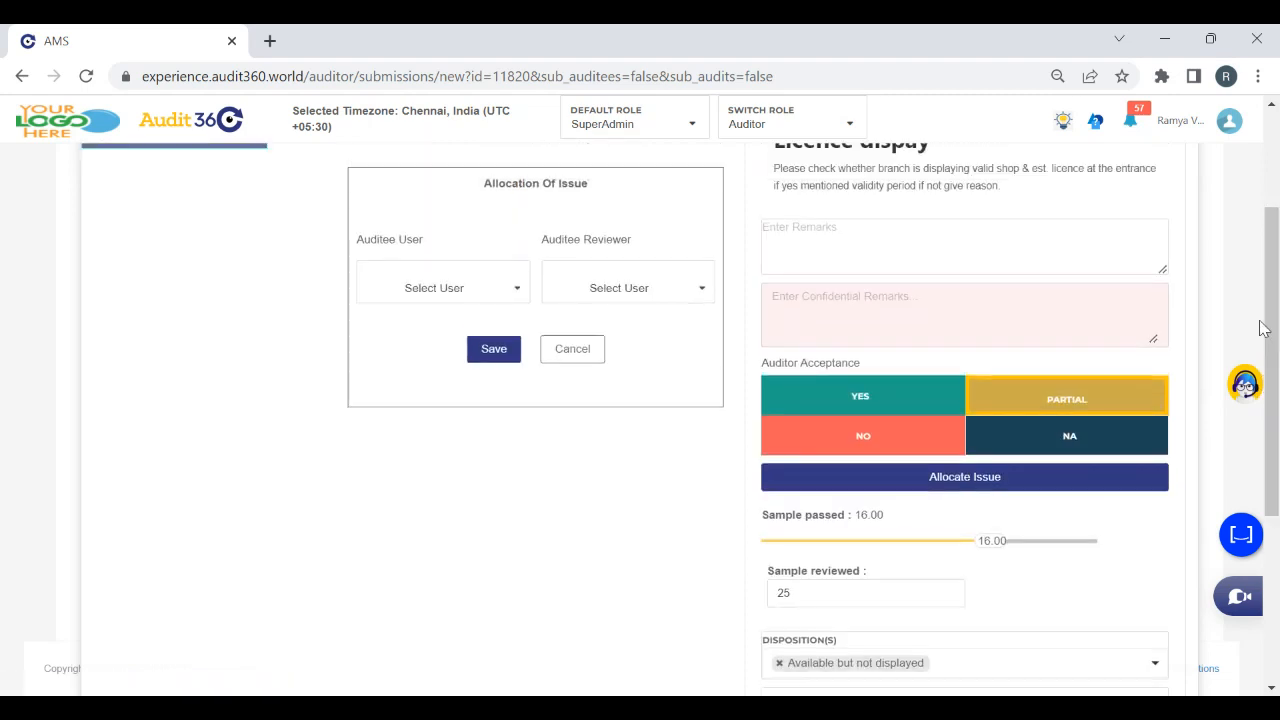
click(483, 302)
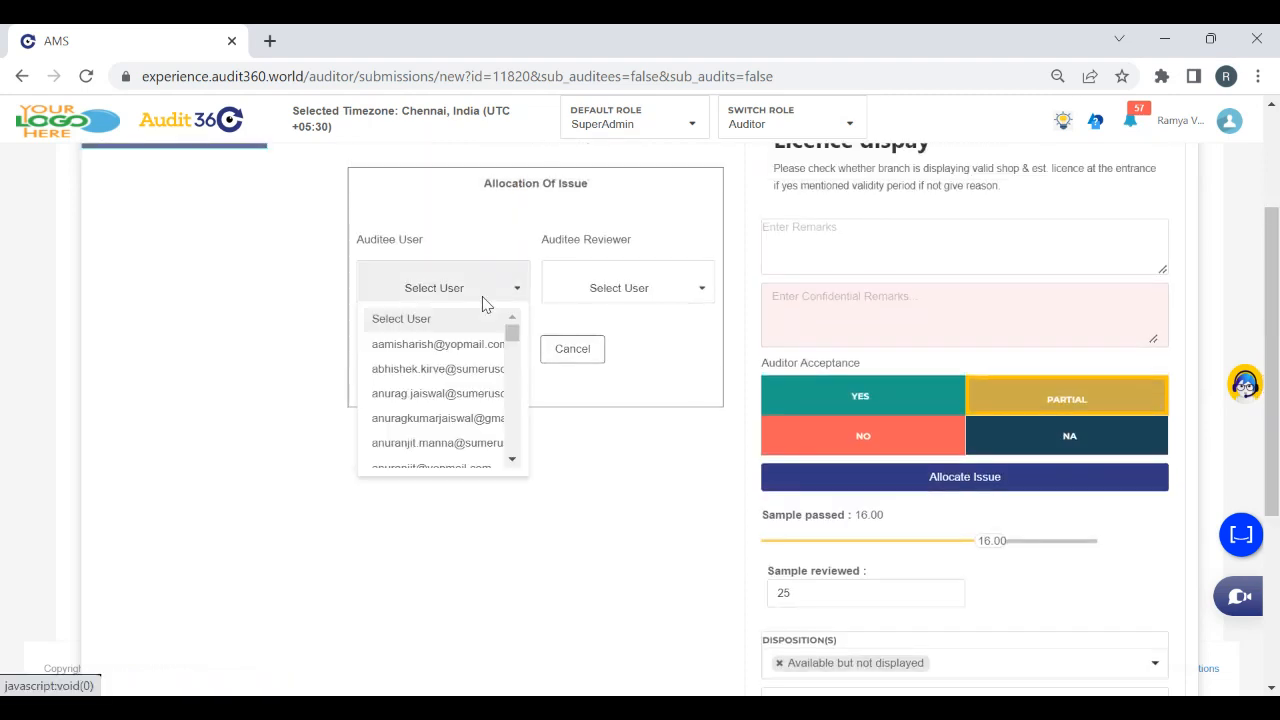
click(440, 344)
click(622, 288)
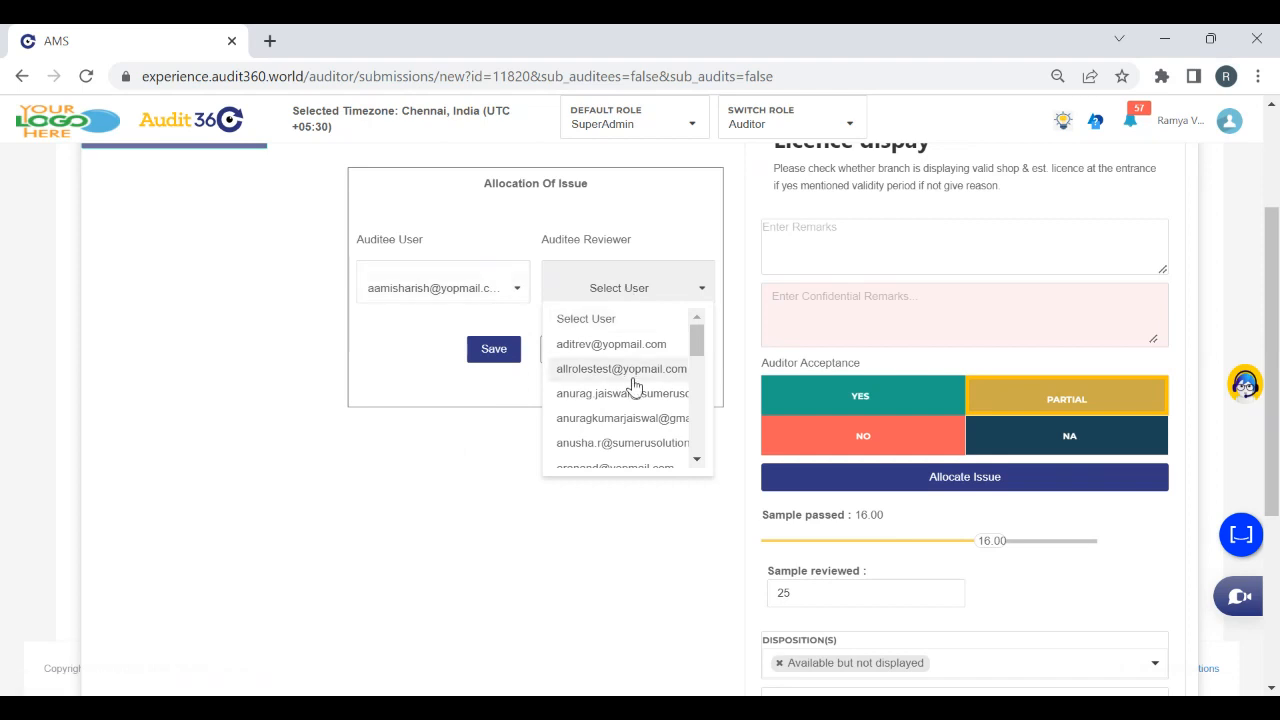
click(633, 369)
click(490, 352)
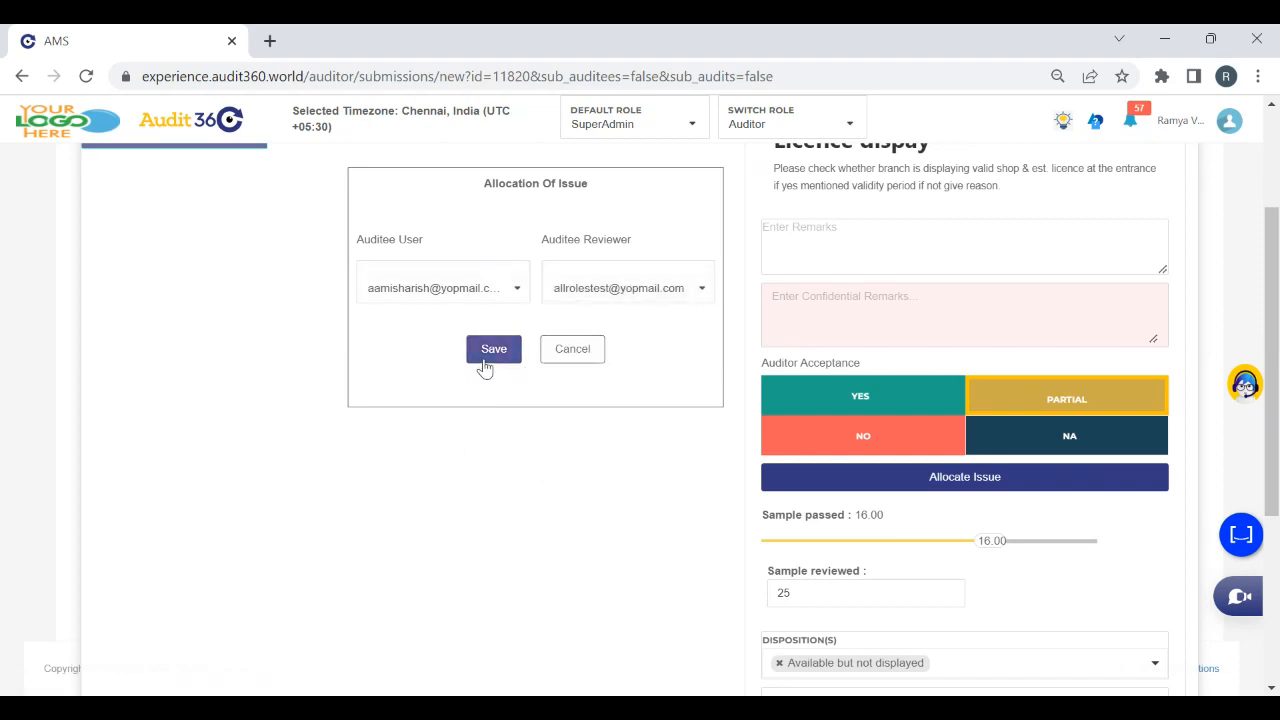
Enter 1234 as the Number value for the Licence dispay checkpoint and finish the audit, dismissing the submission notice
scroll(1270, 535, down, 3)
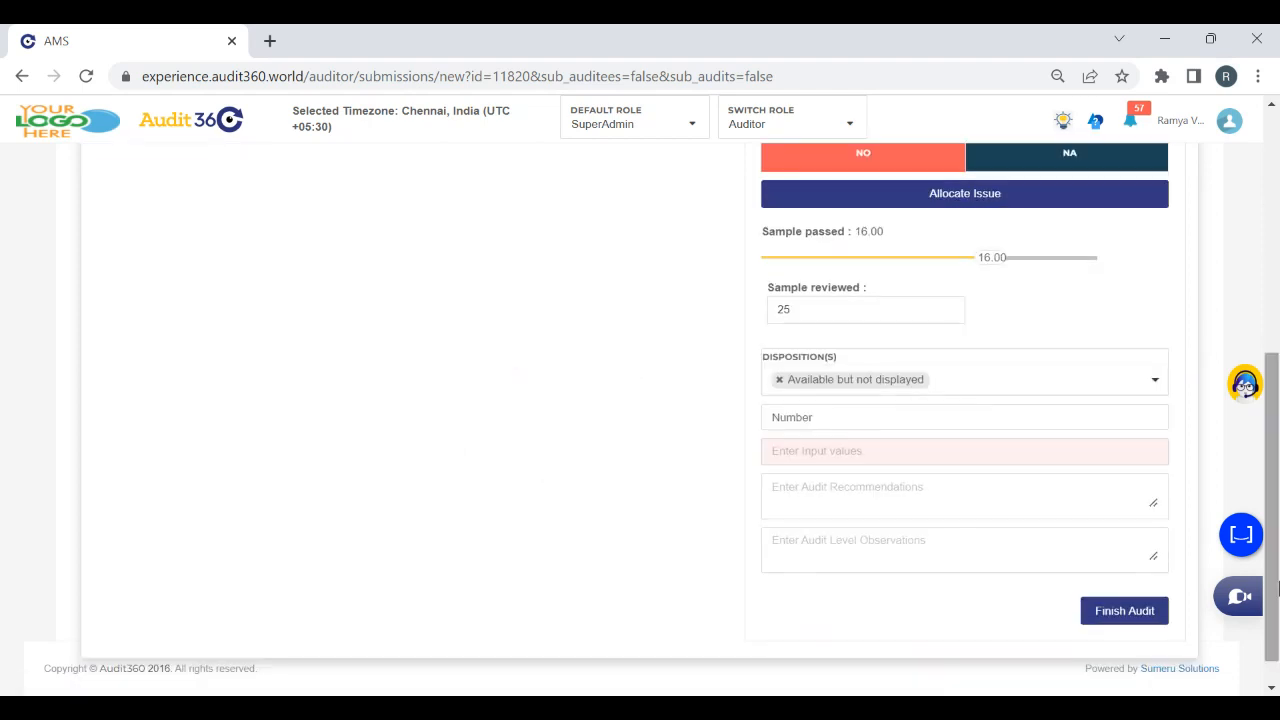
click(856, 450)
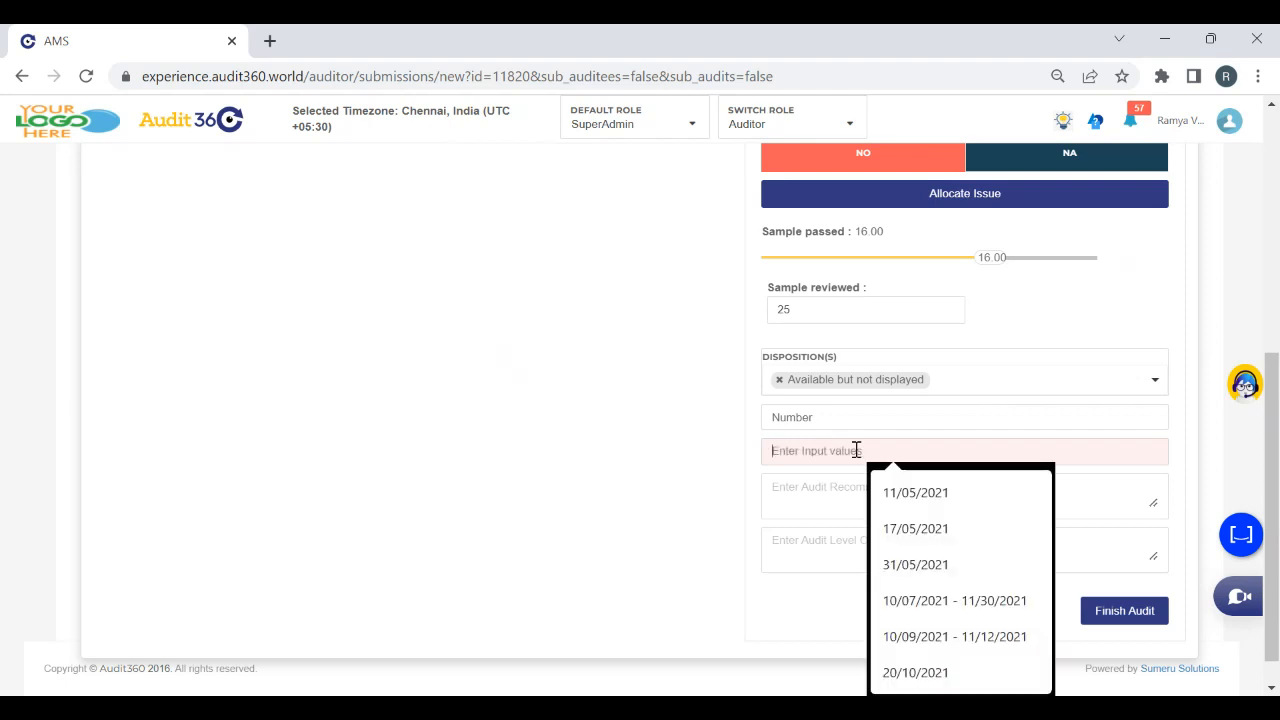
text(1234)
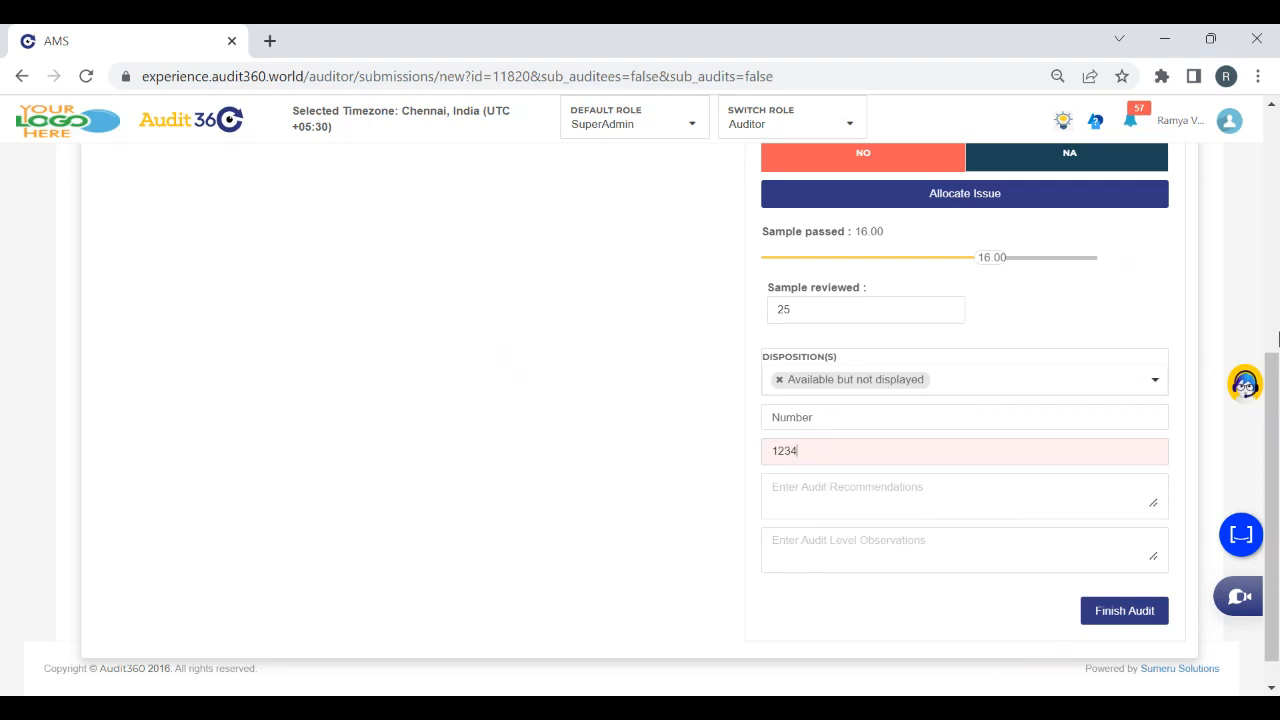
mouse_move(1271, 371)
mouse_down()
mouse_move(1254, 176)
mouse_move(1191, 91)
mouse_move(1268, 372)
mouse_up()
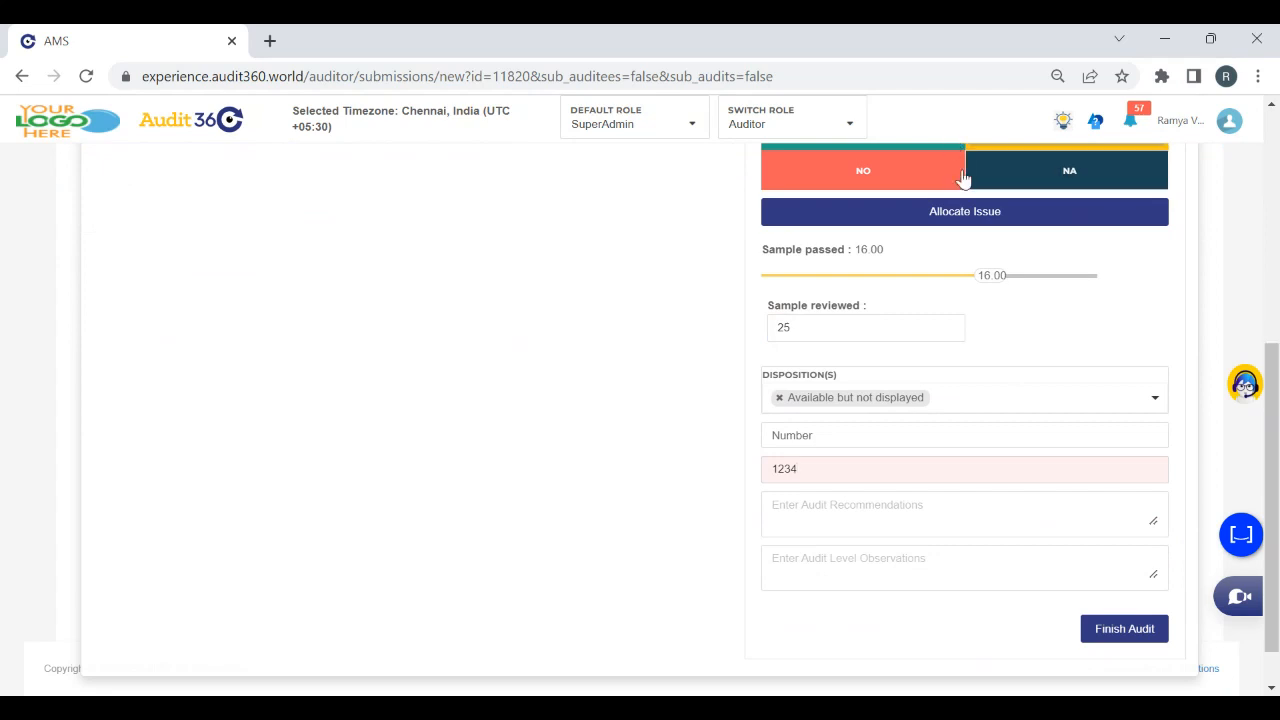
click(1120, 630)
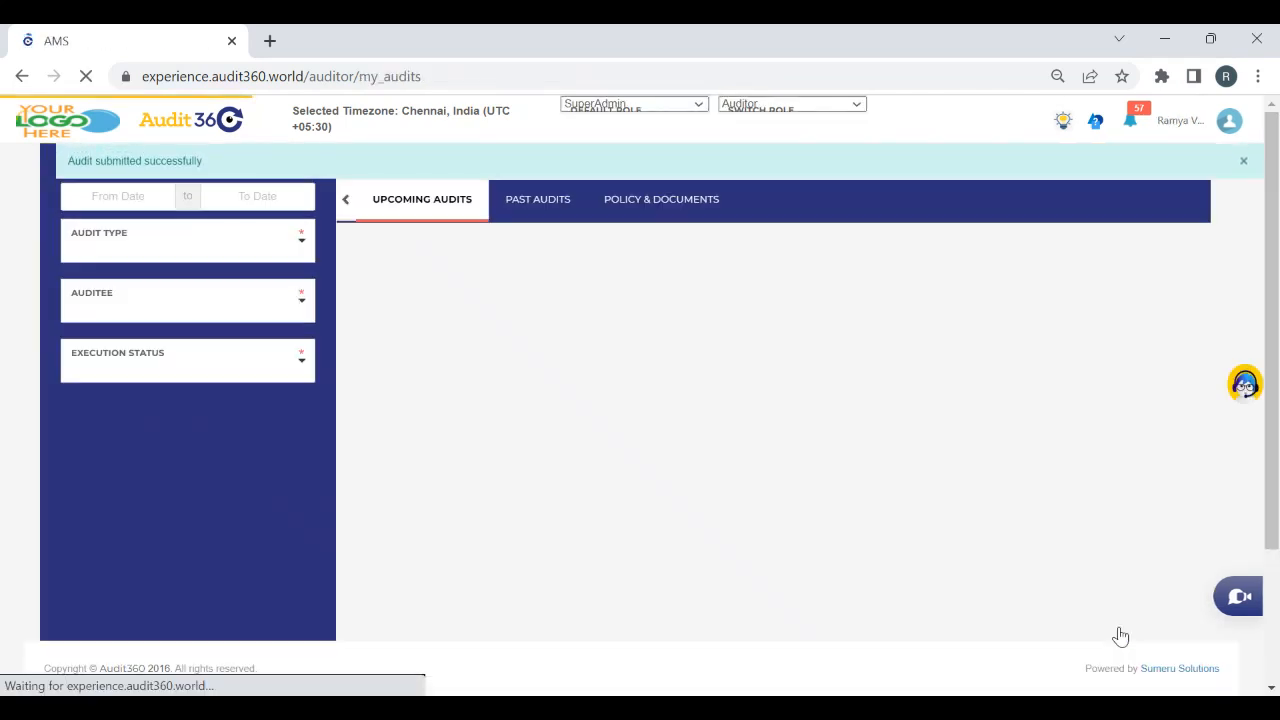
click(1244, 165)
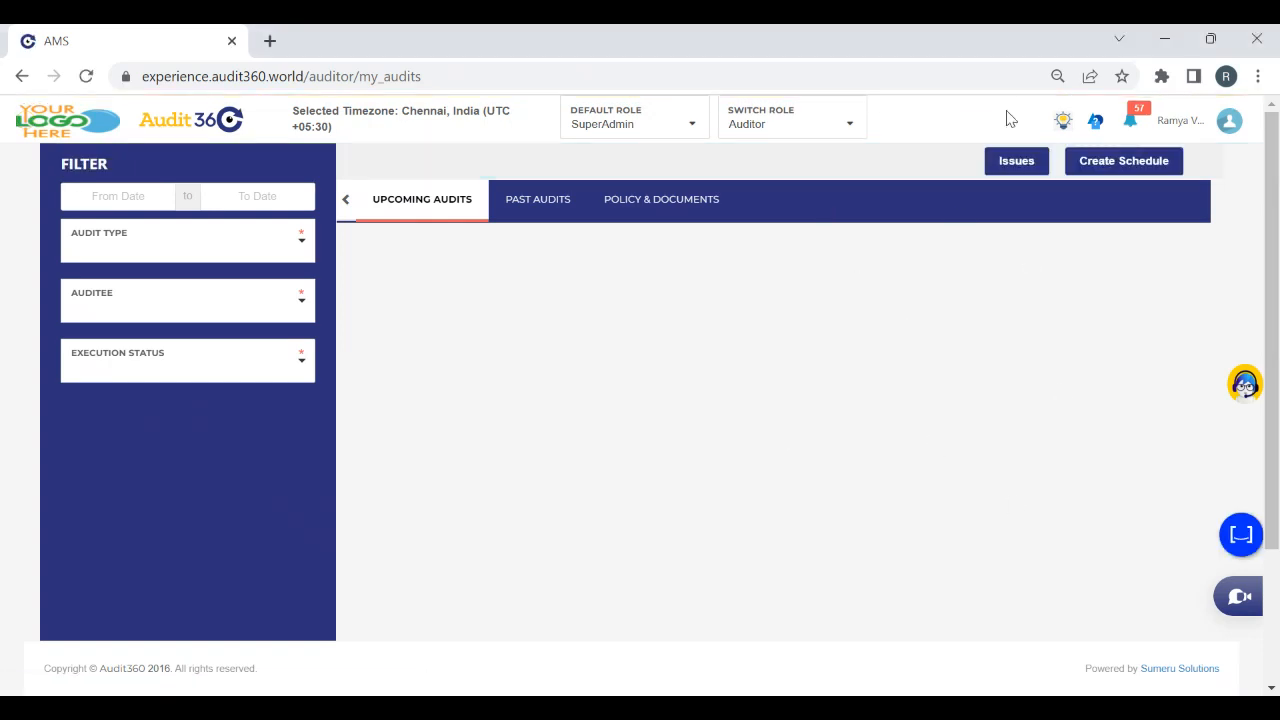
Switch the active role from Auditor to SuperAdmin
click(748, 138)
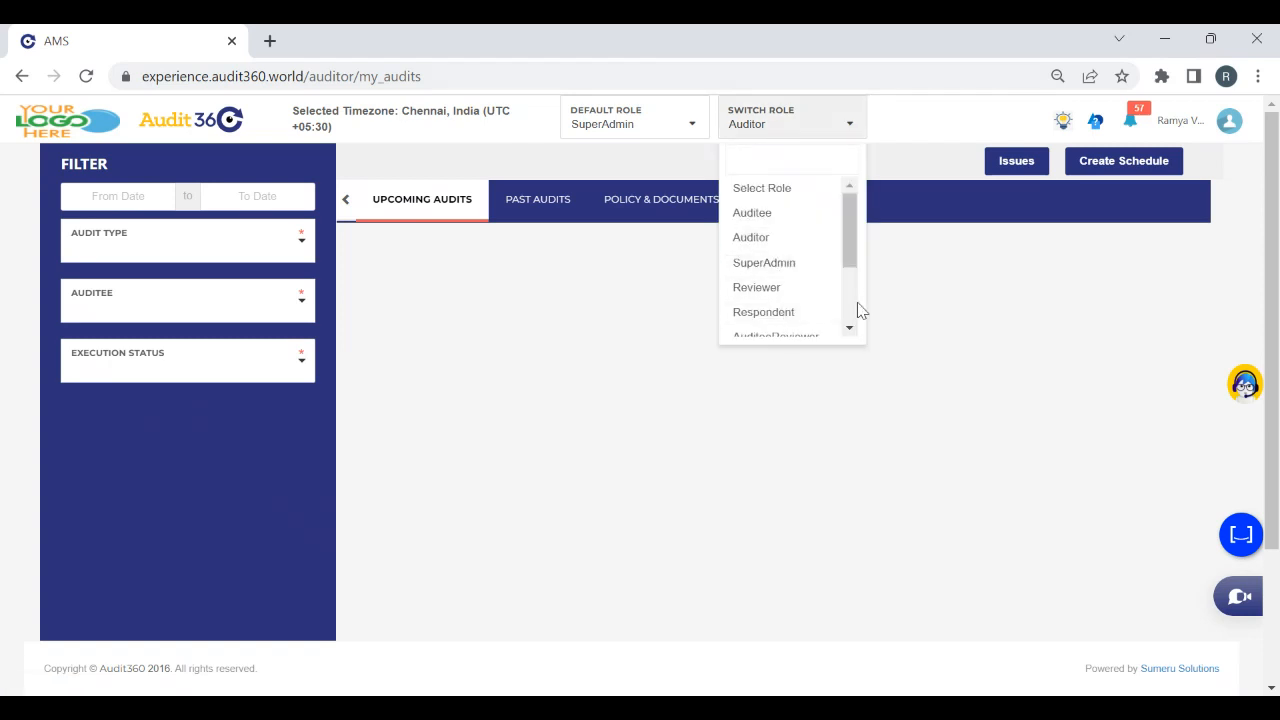
scroll(854, 314, down, 2)
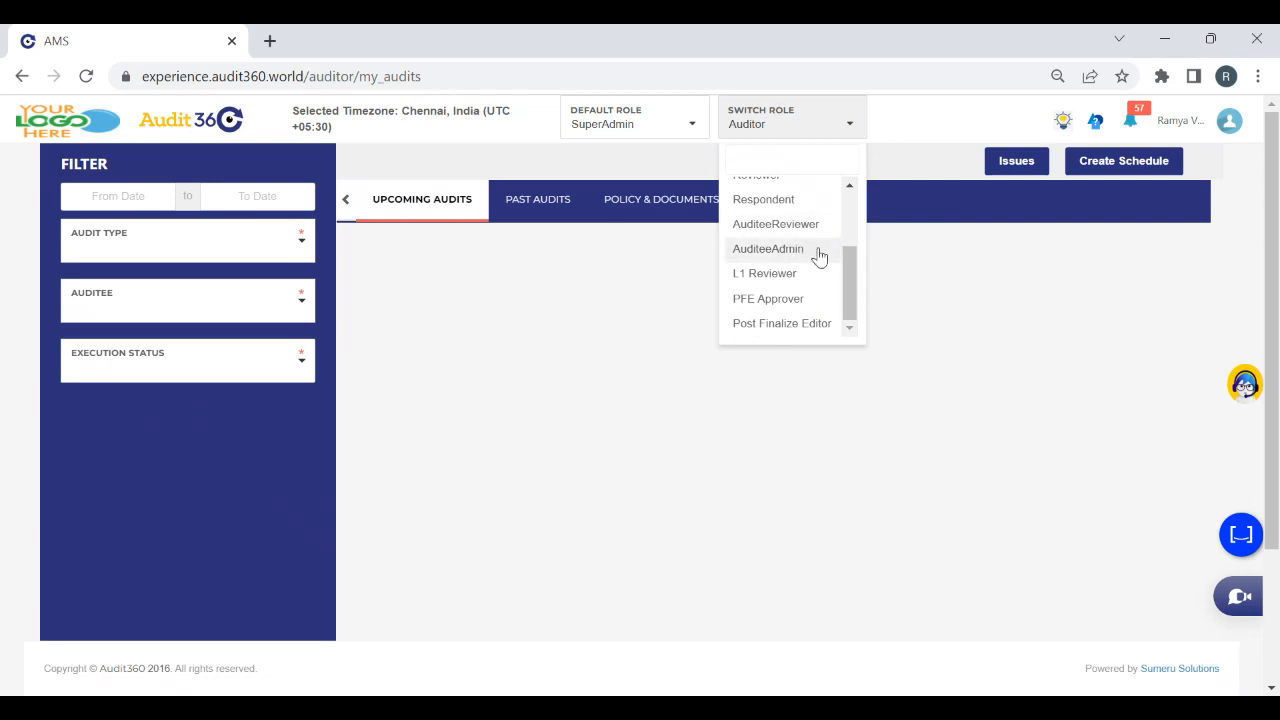
scroll(846, 212, up, 2)
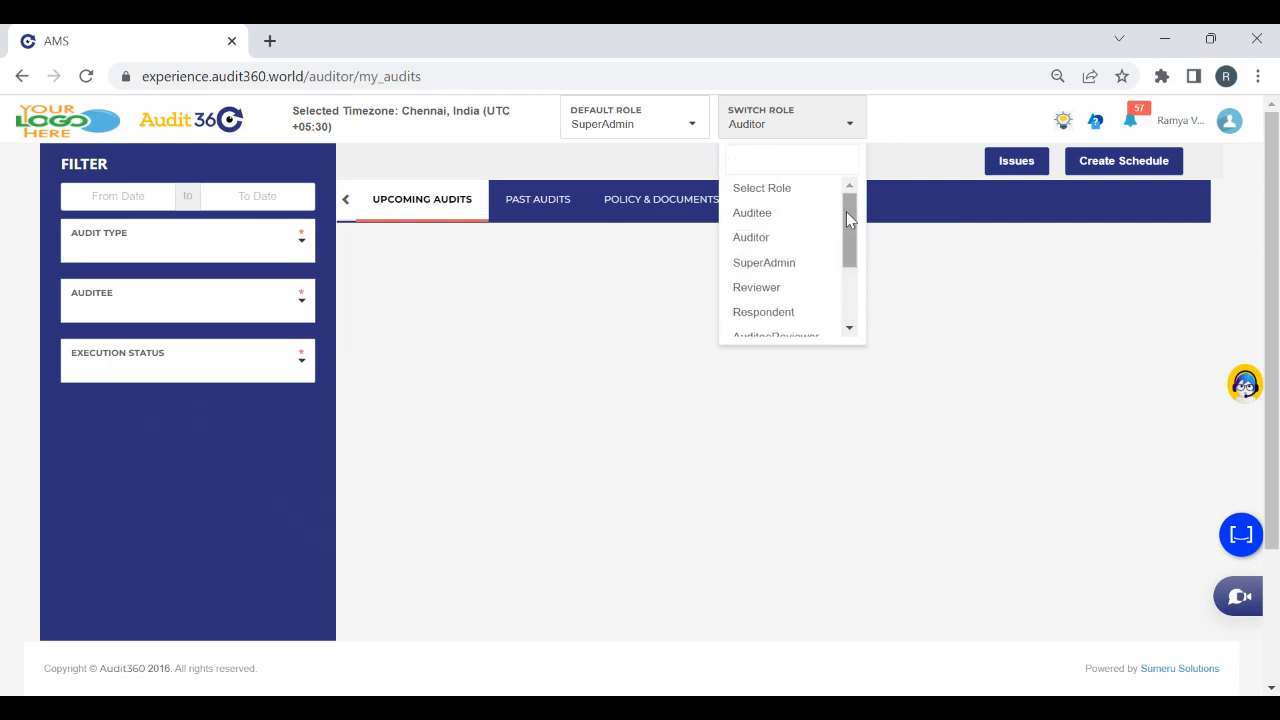
click(800, 264)
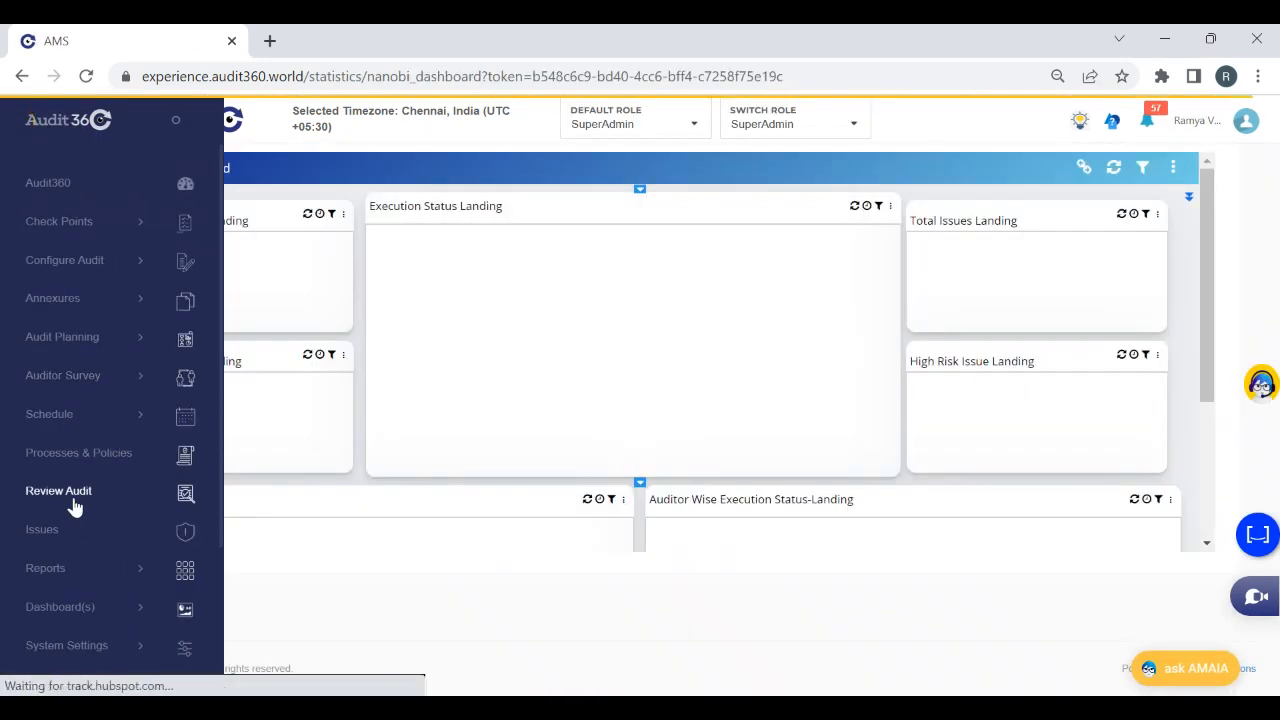
Search the audits up for review for test auditor and open the Accepted Test Auditor Issue allocation audit dated 05-Dec-2022
click(73, 498)
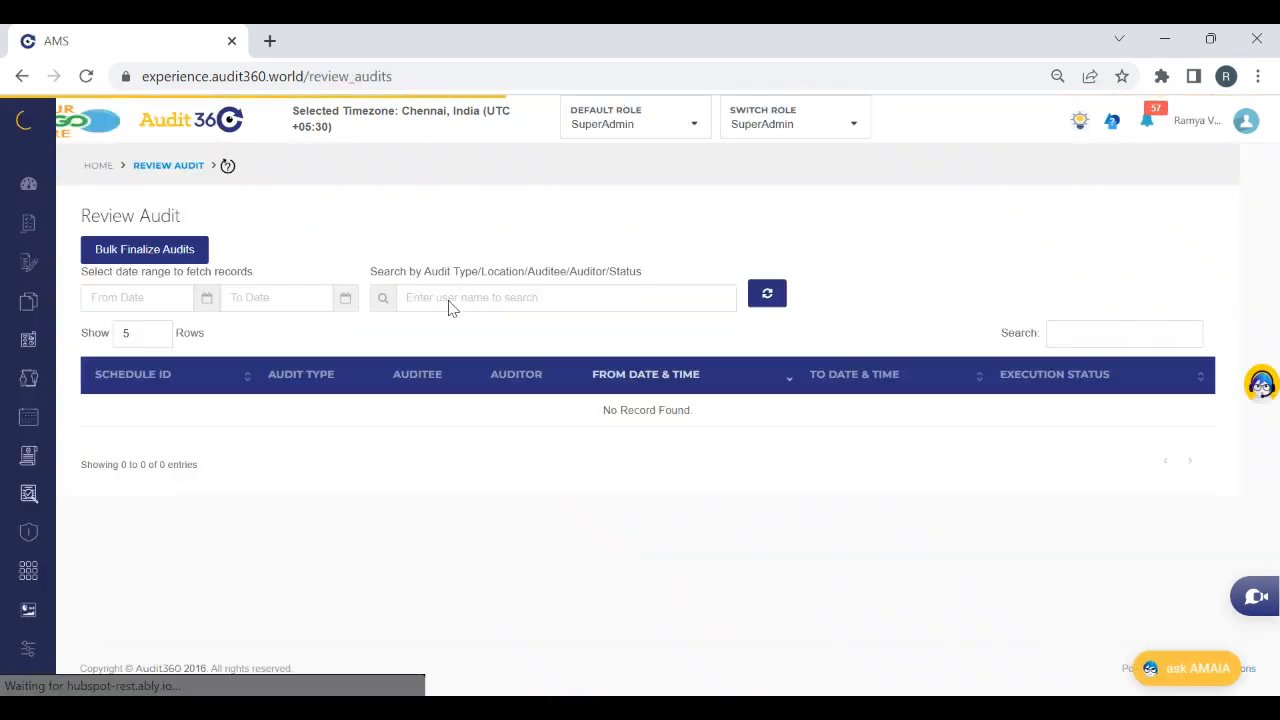
click(449, 299)
text(Test audi)
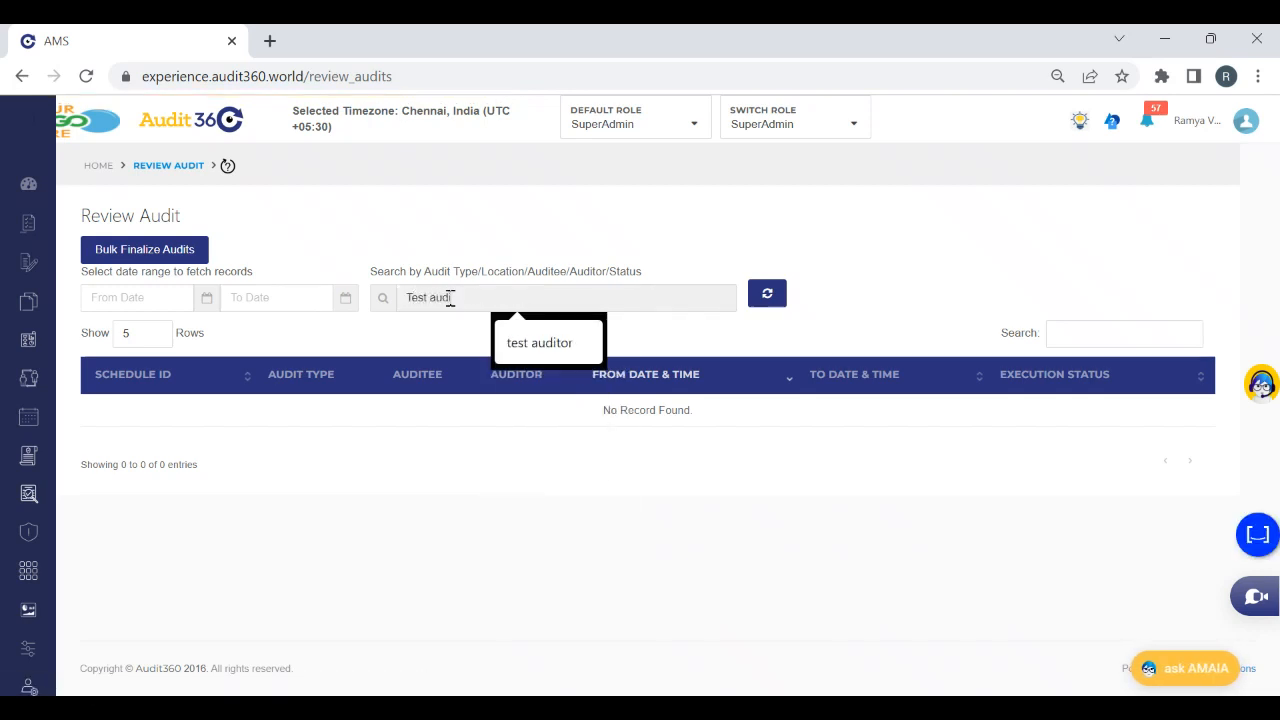
click(577, 338)
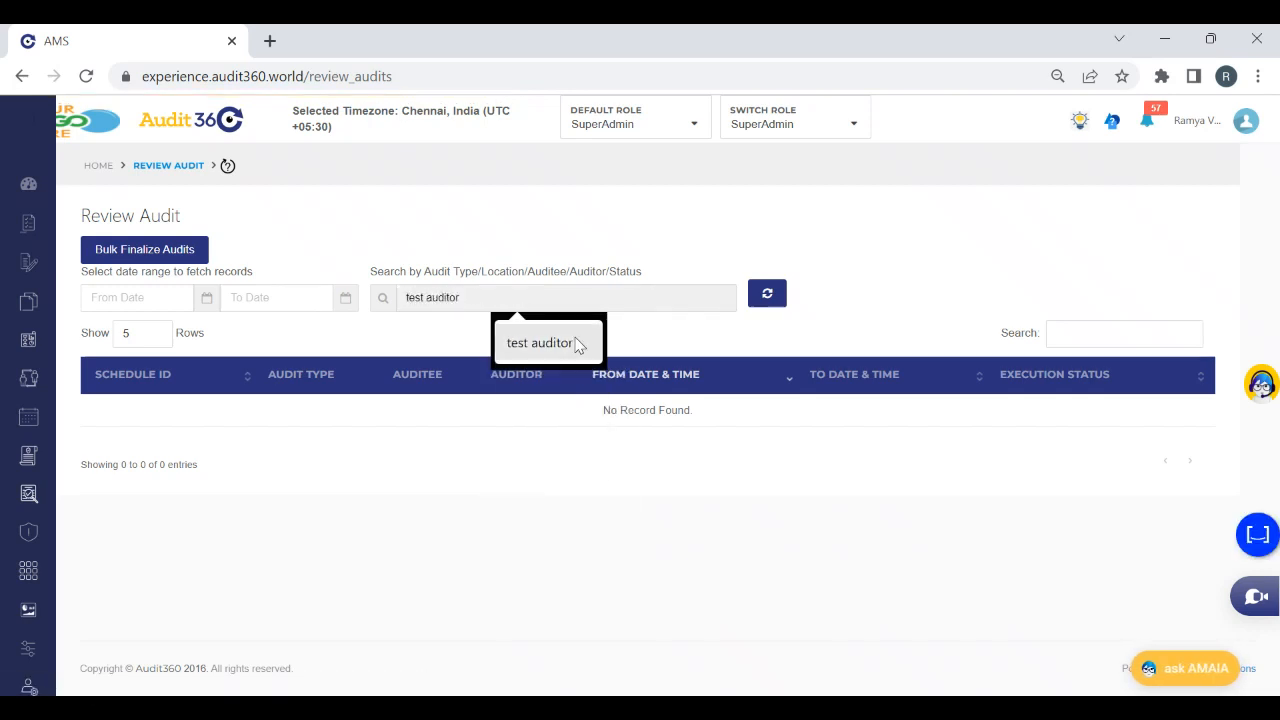
click(770, 296)
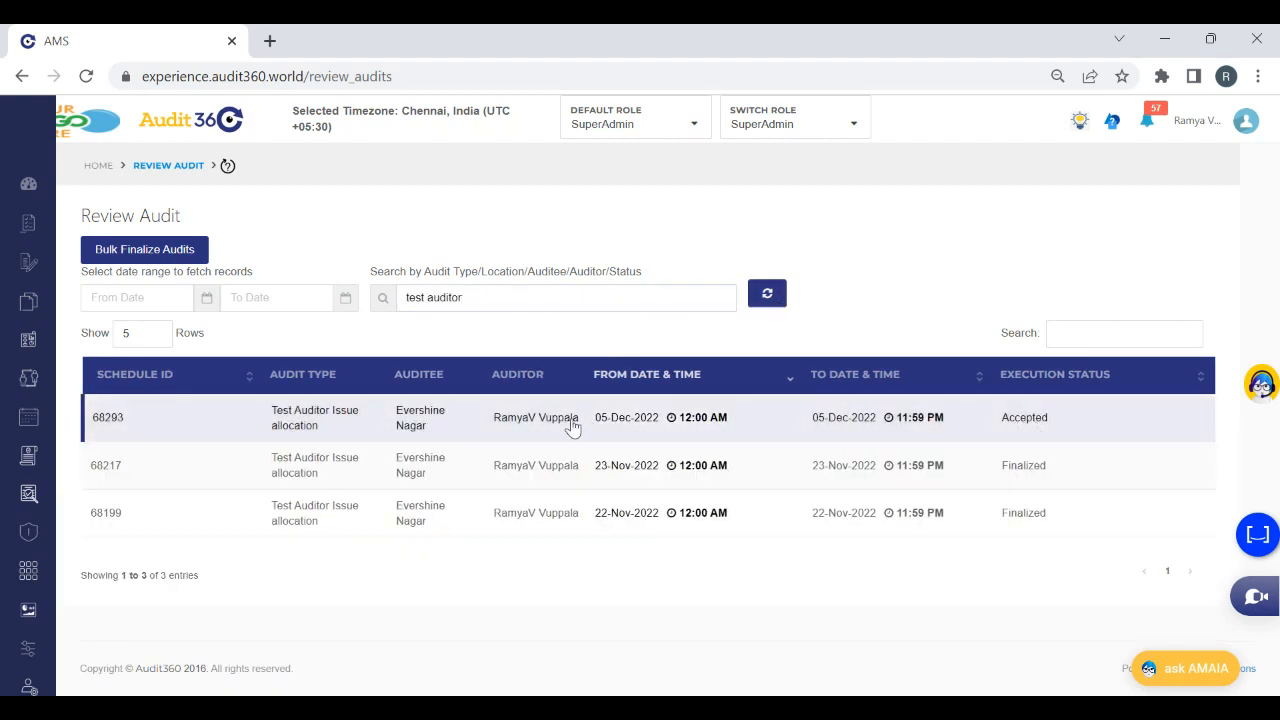
click(572, 425)
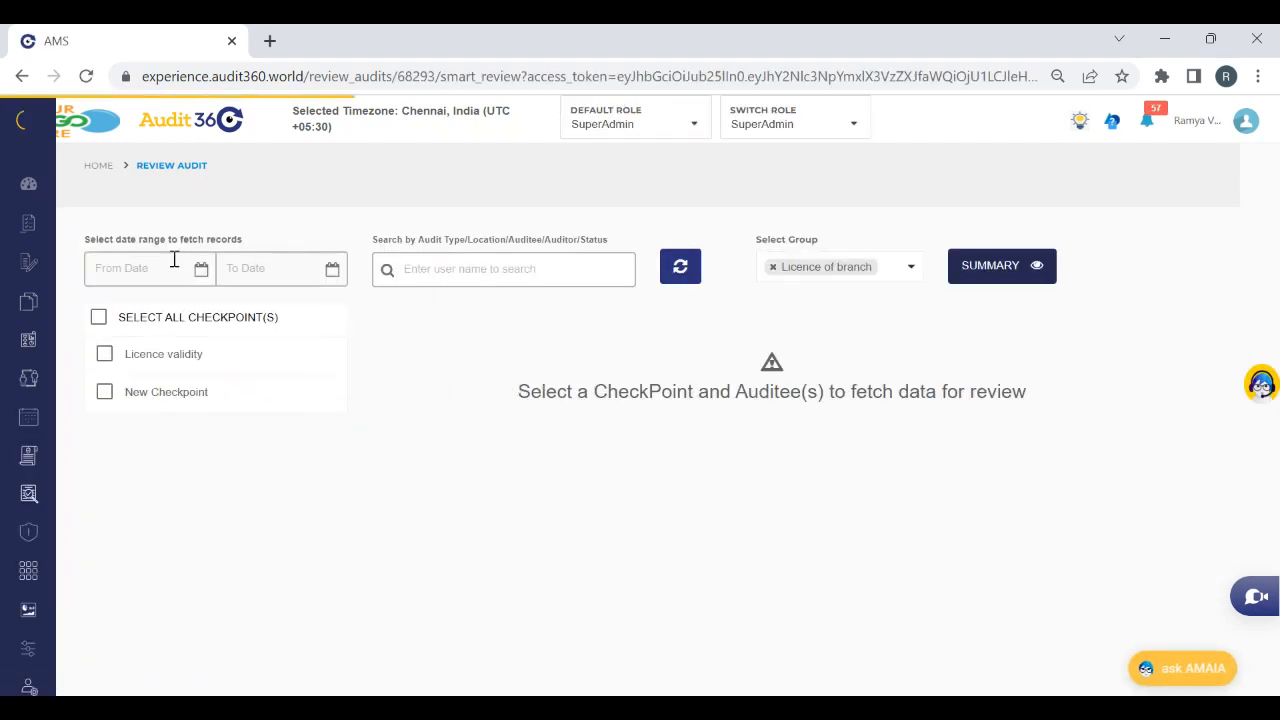
Include the Display at the branch group and list all checkpoints to examine the New Checkpoint and Licence dispay entries
click(889, 273)
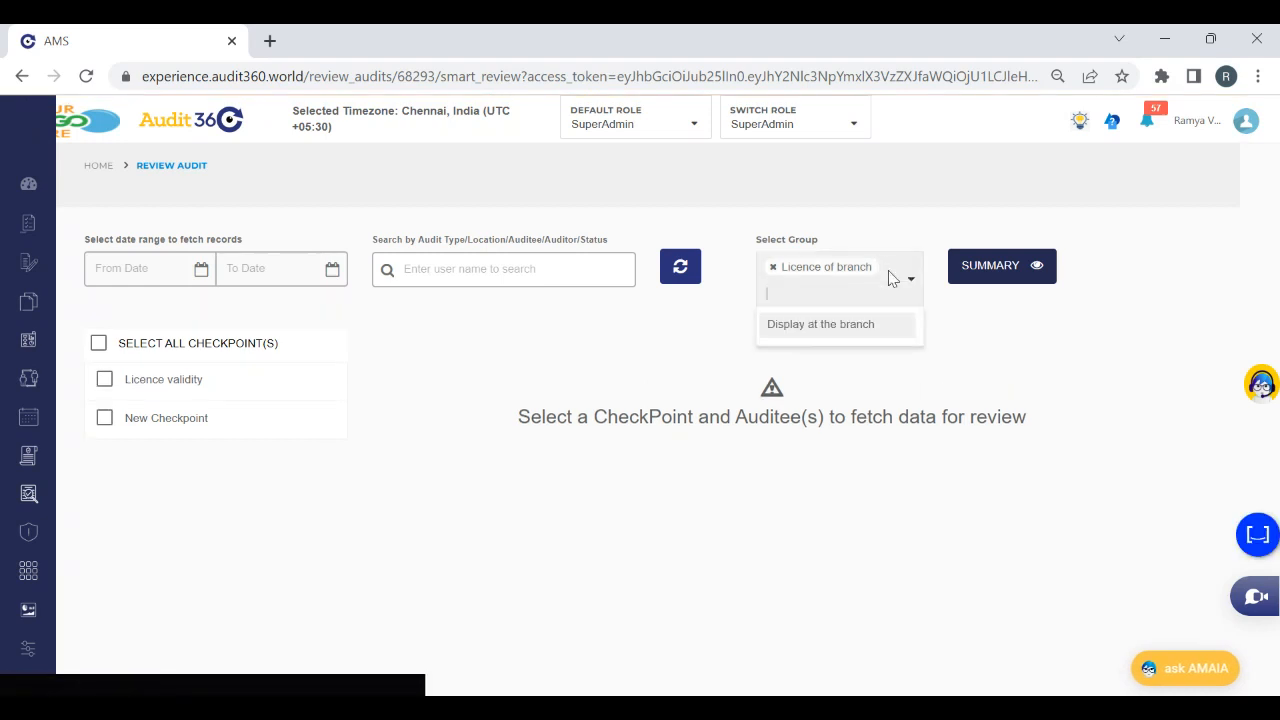
click(798, 330)
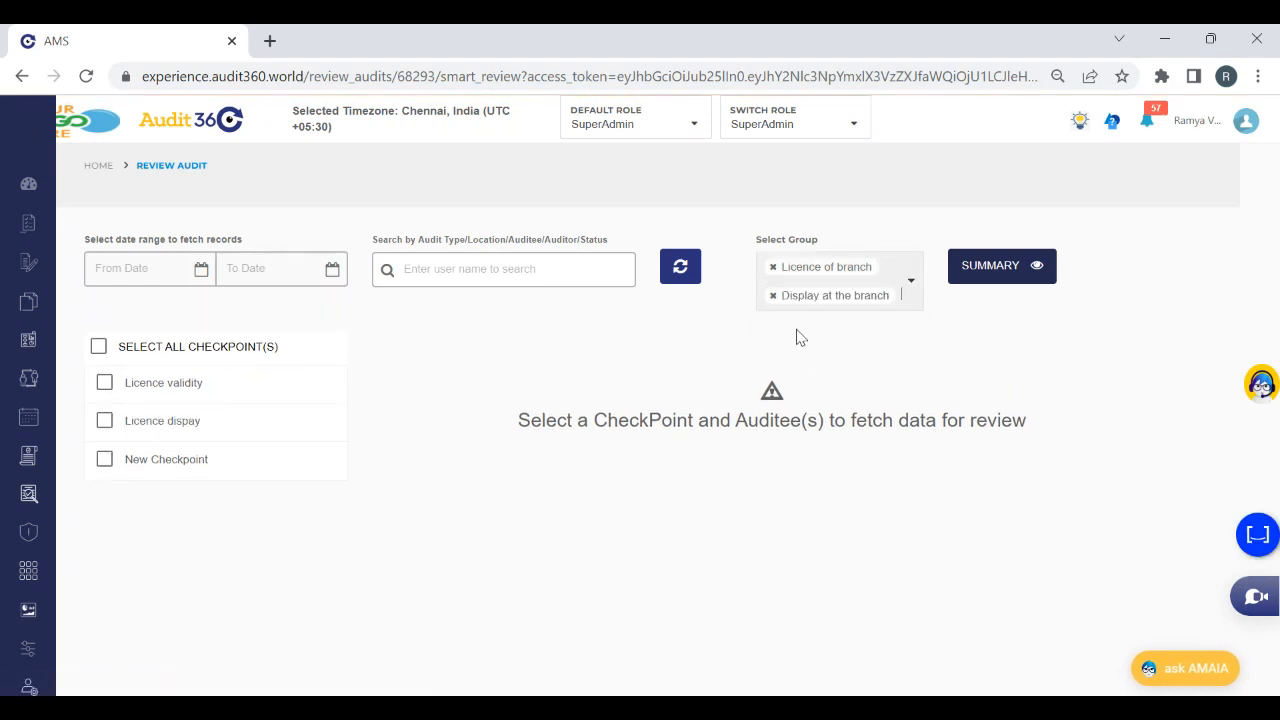
click(138, 348)
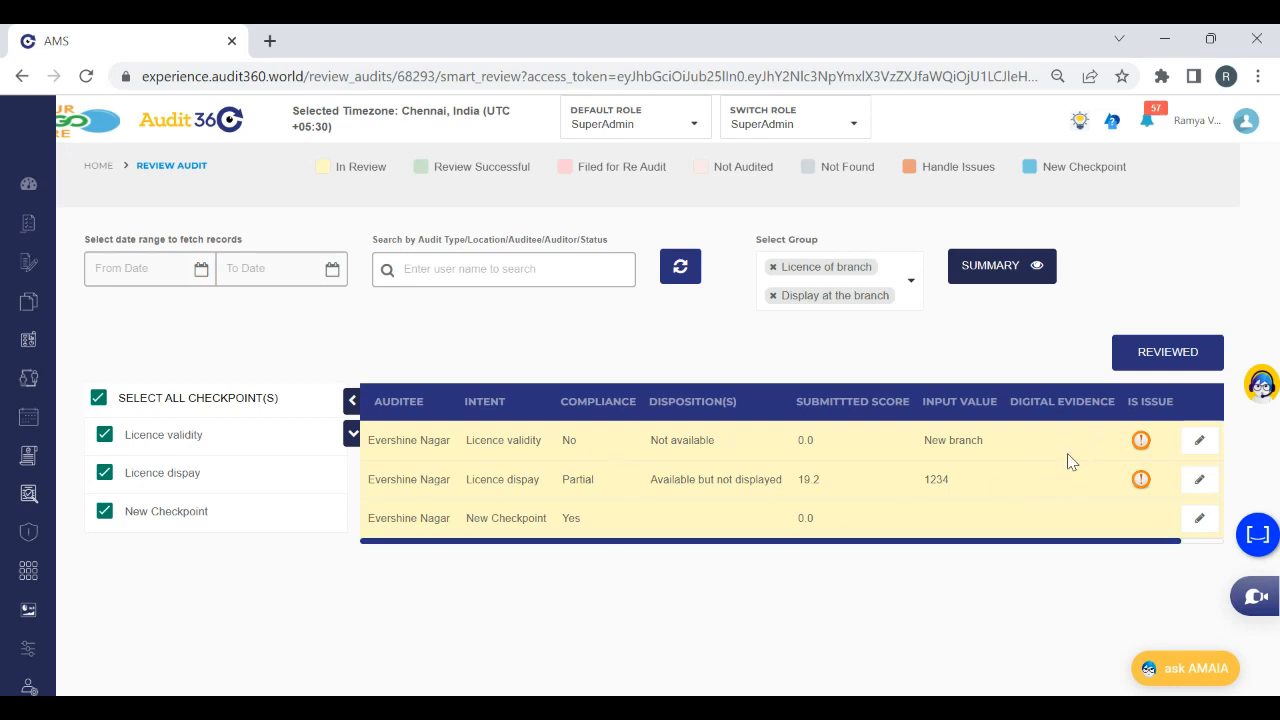
click(1205, 526)
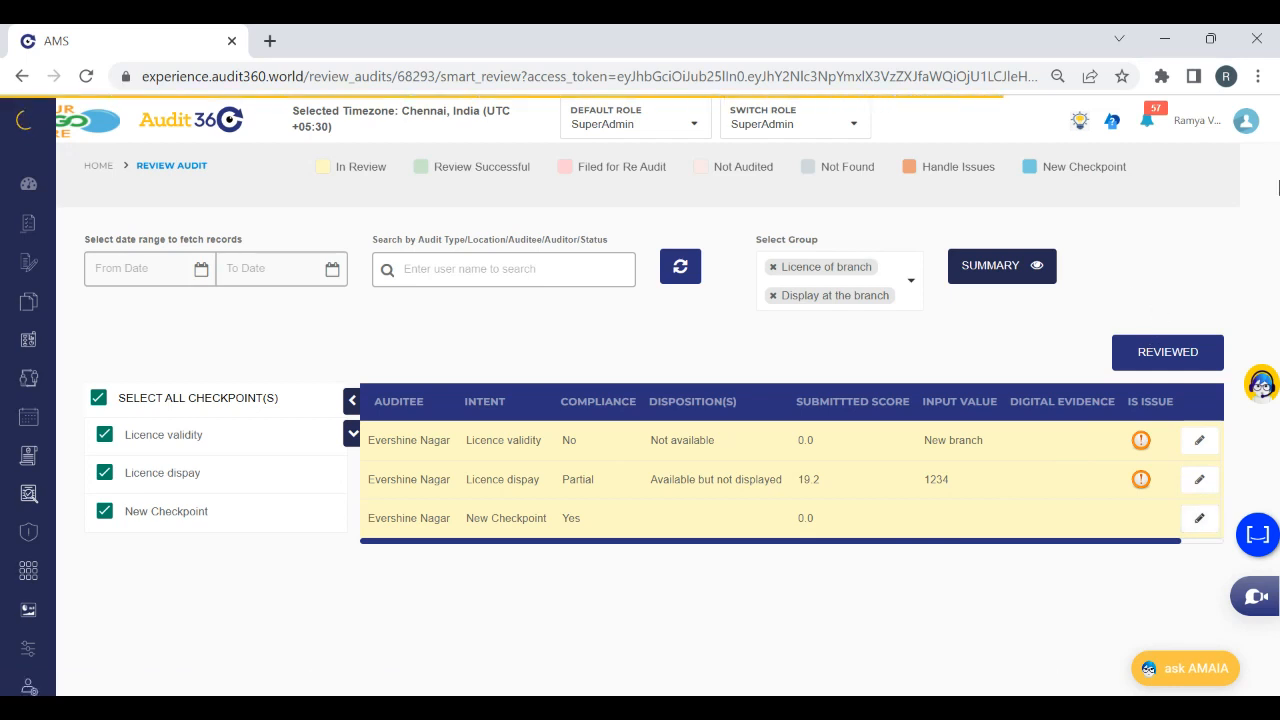
click(1202, 536)
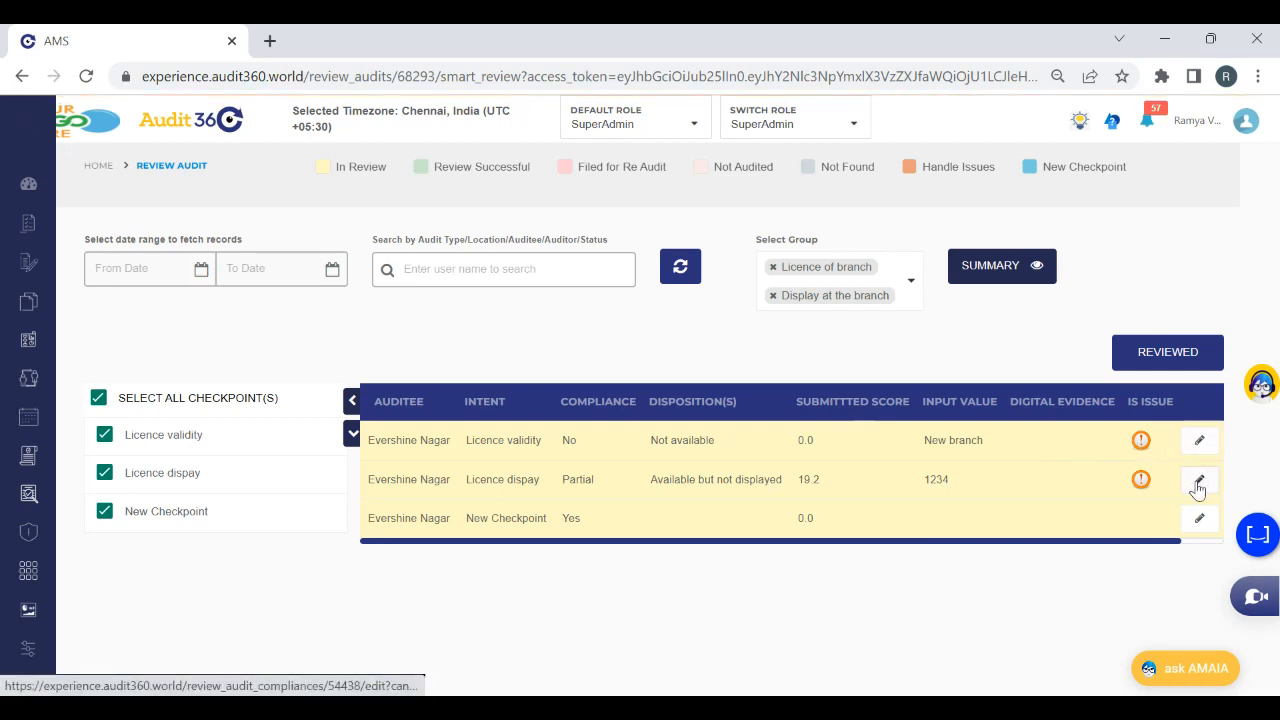
click(1198, 484)
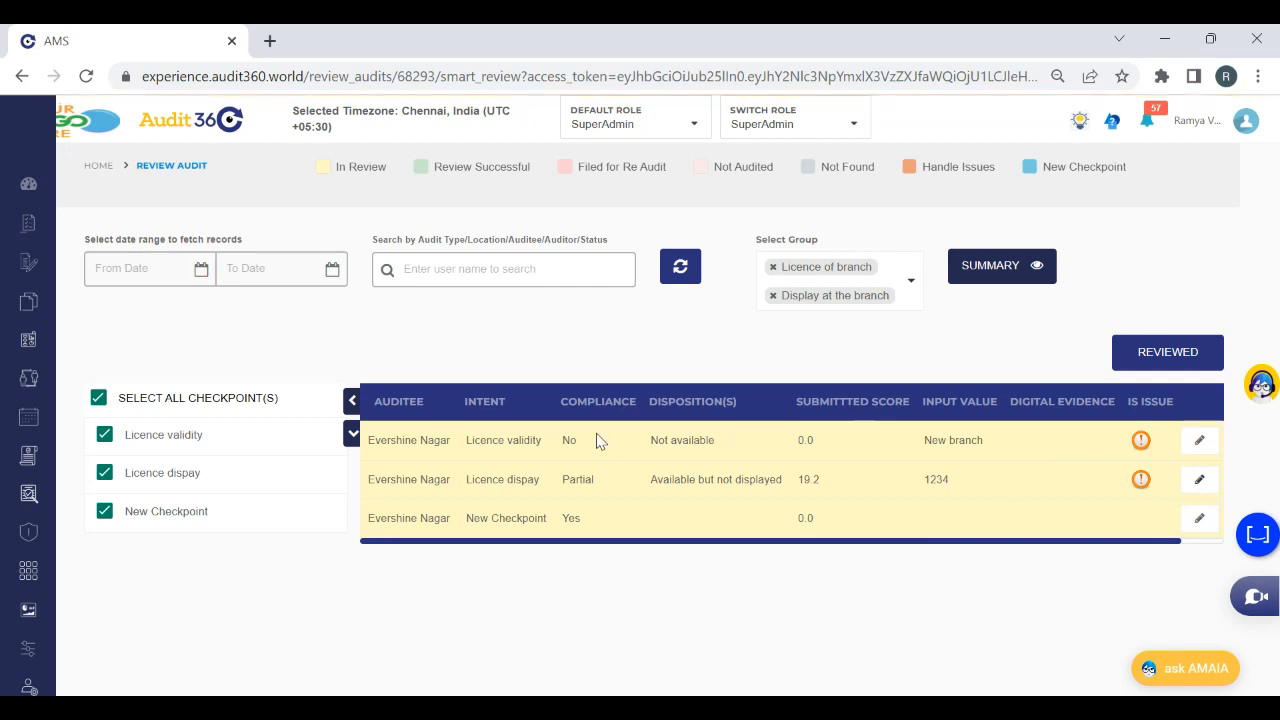
View the audit summary through to its score and rating columns, and close it
click(1011, 272)
drag(643, 260, 1251, 134)
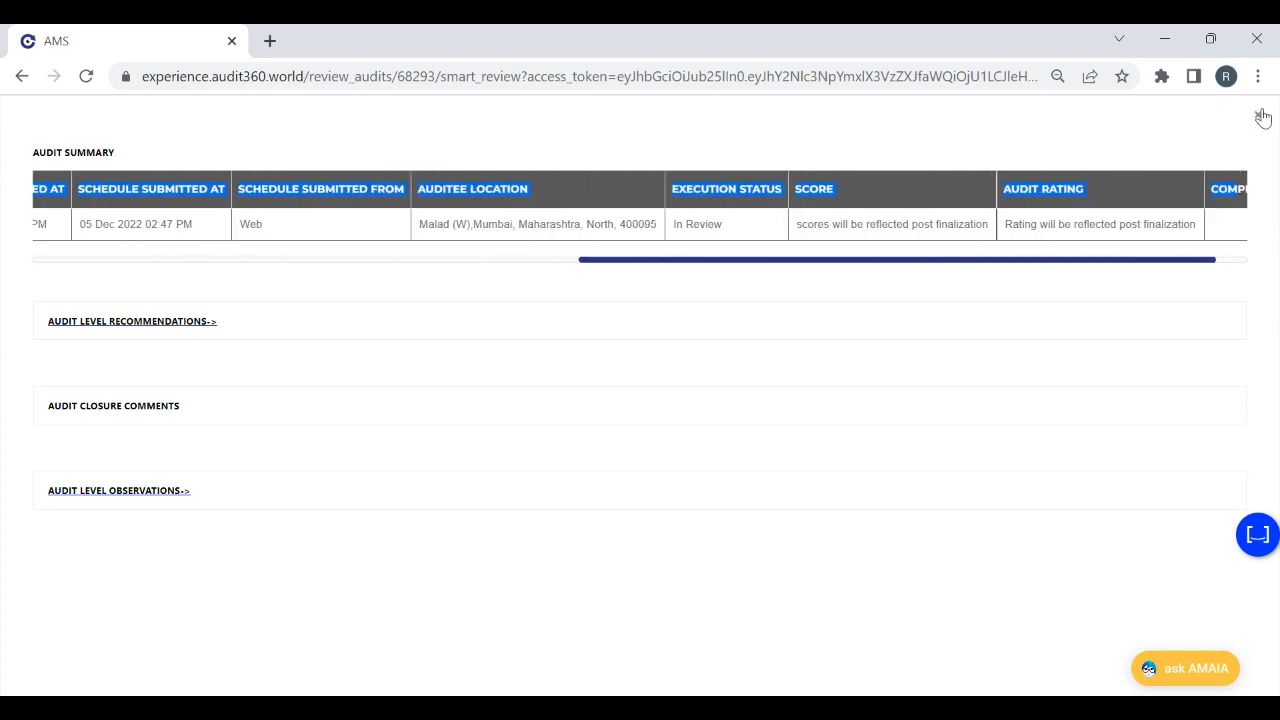
click(1261, 116)
Reload the audit's review page, select all checkpoints, and open the Licence validity entry to examine its details
click(601, 69)
key(Return)
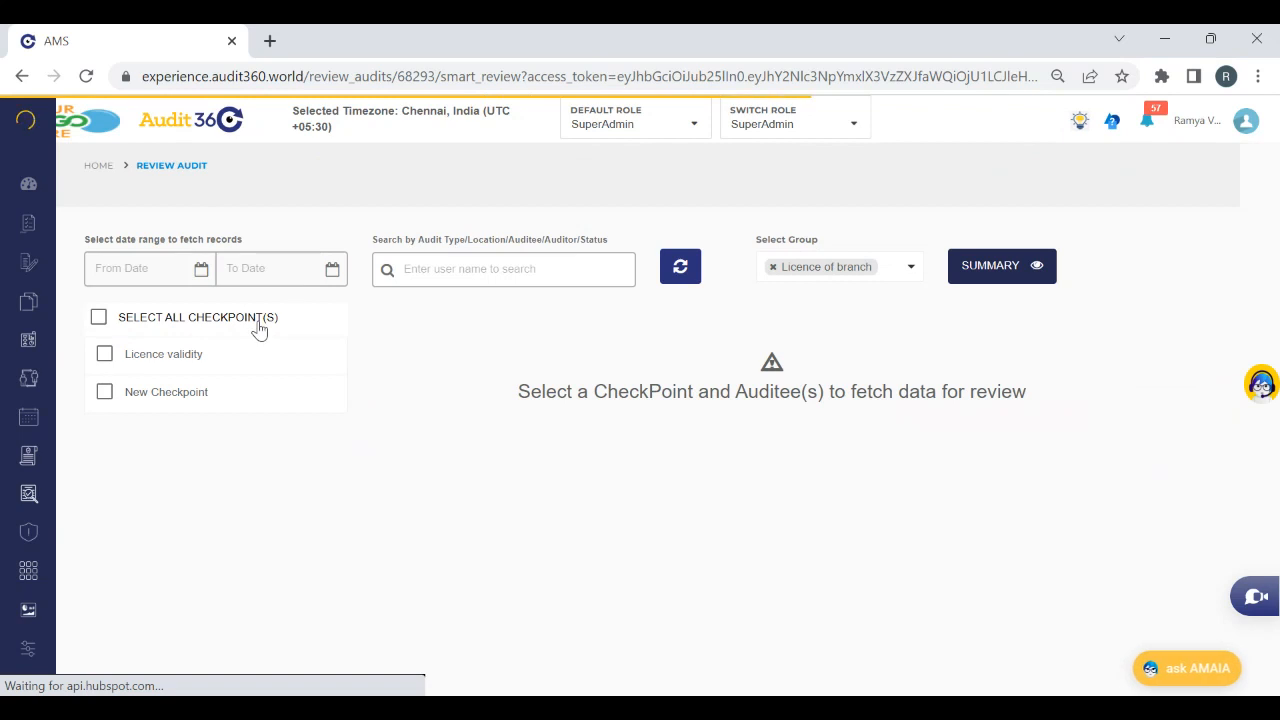
click(259, 330)
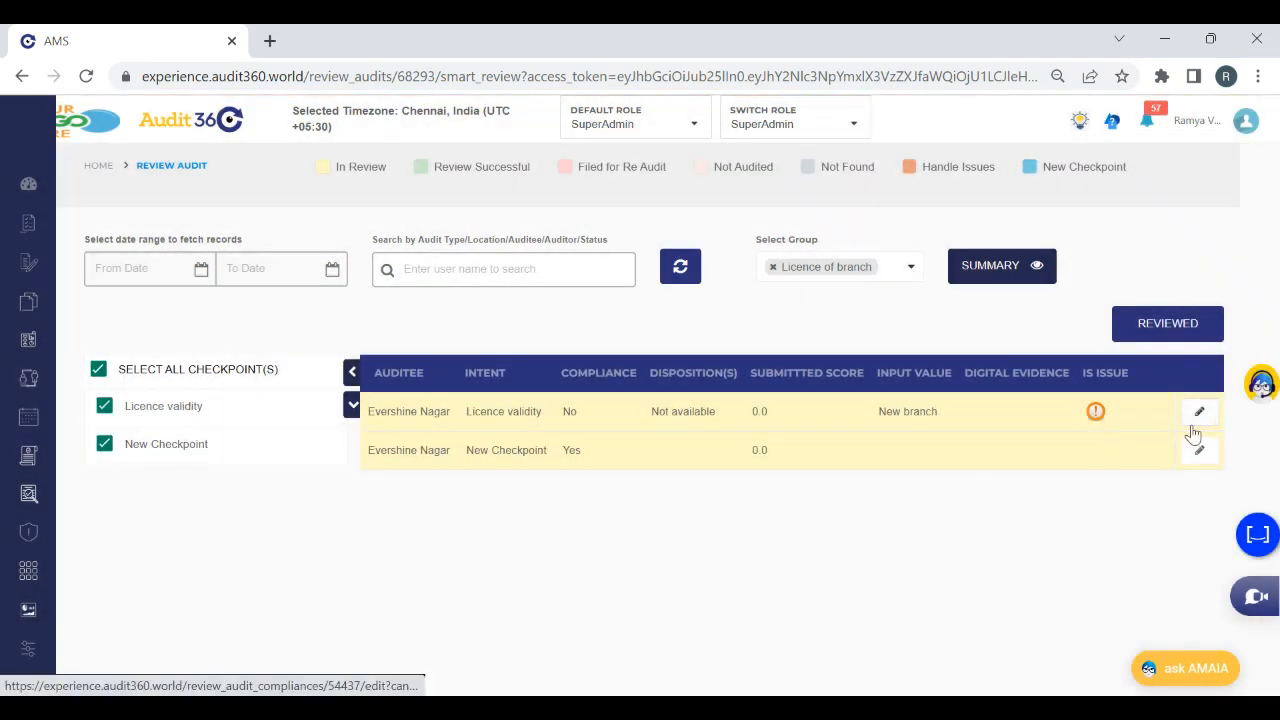
click(1198, 412)
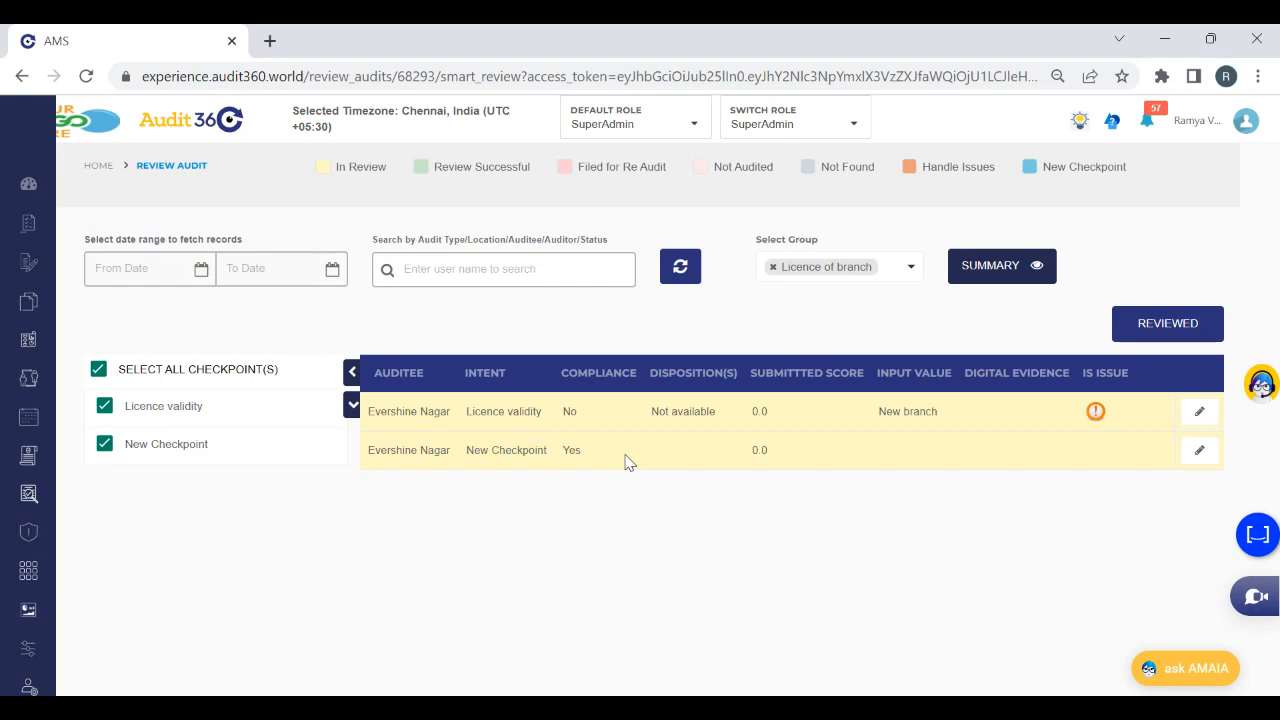
Search the audits up for review for test auditor and open the Finalized audit dated 23-Nov-2022
mouse_move(28, 494)
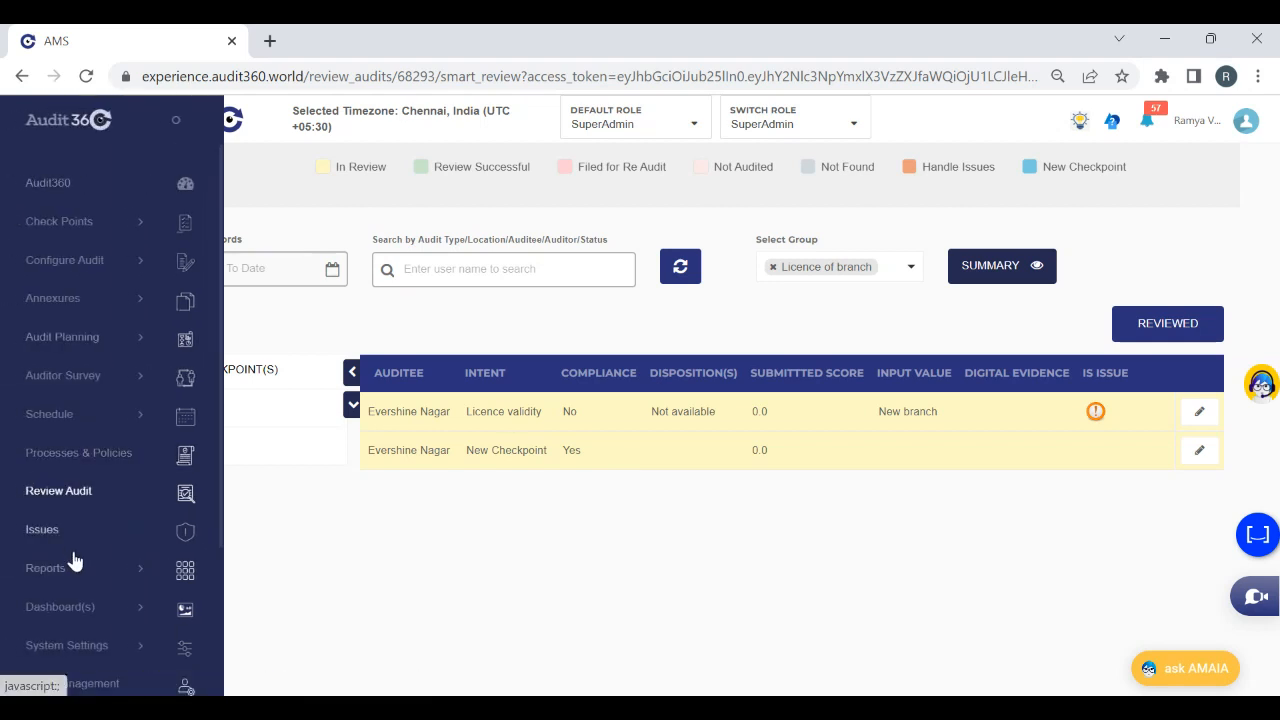
click(463, 268)
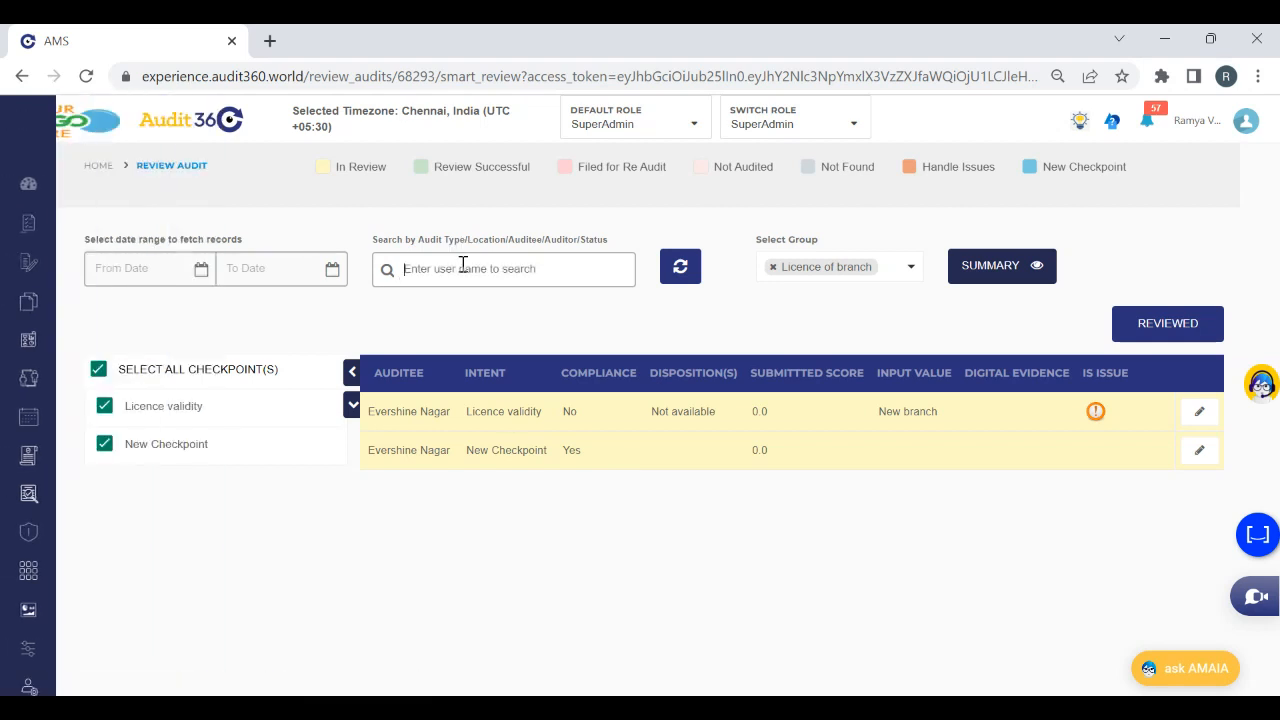
text(Test Auditor)
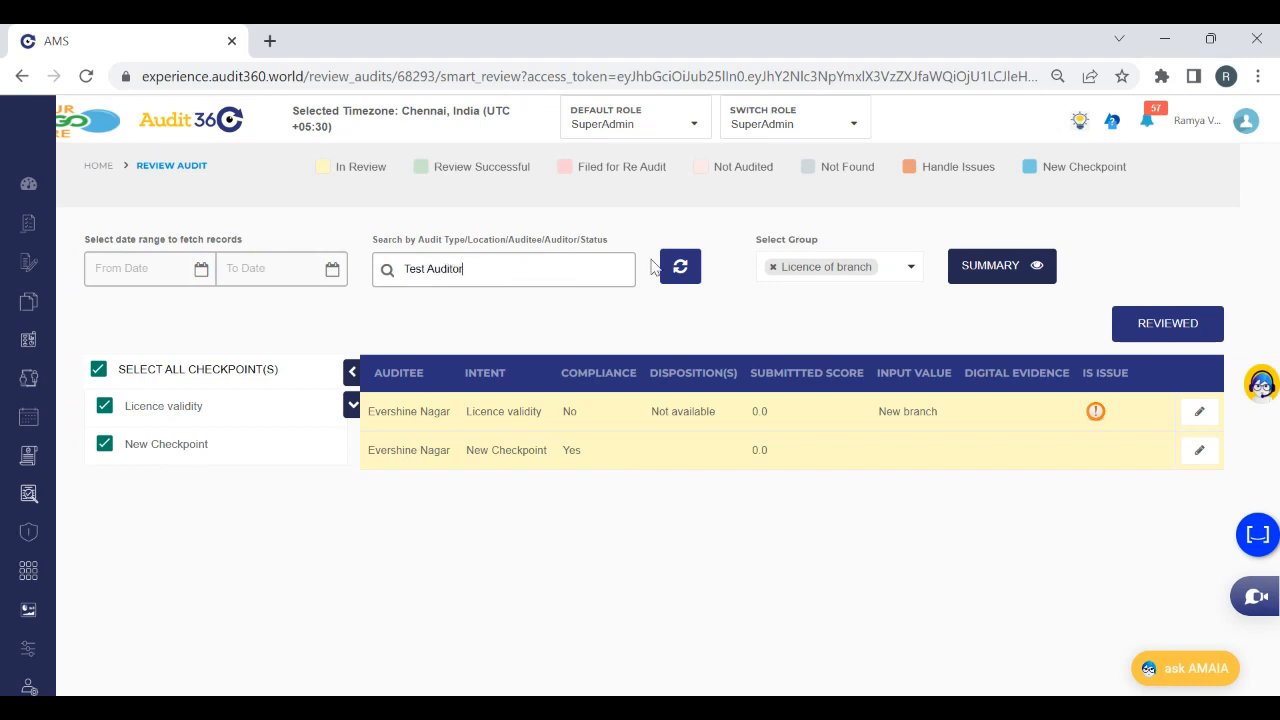
click(680, 272)
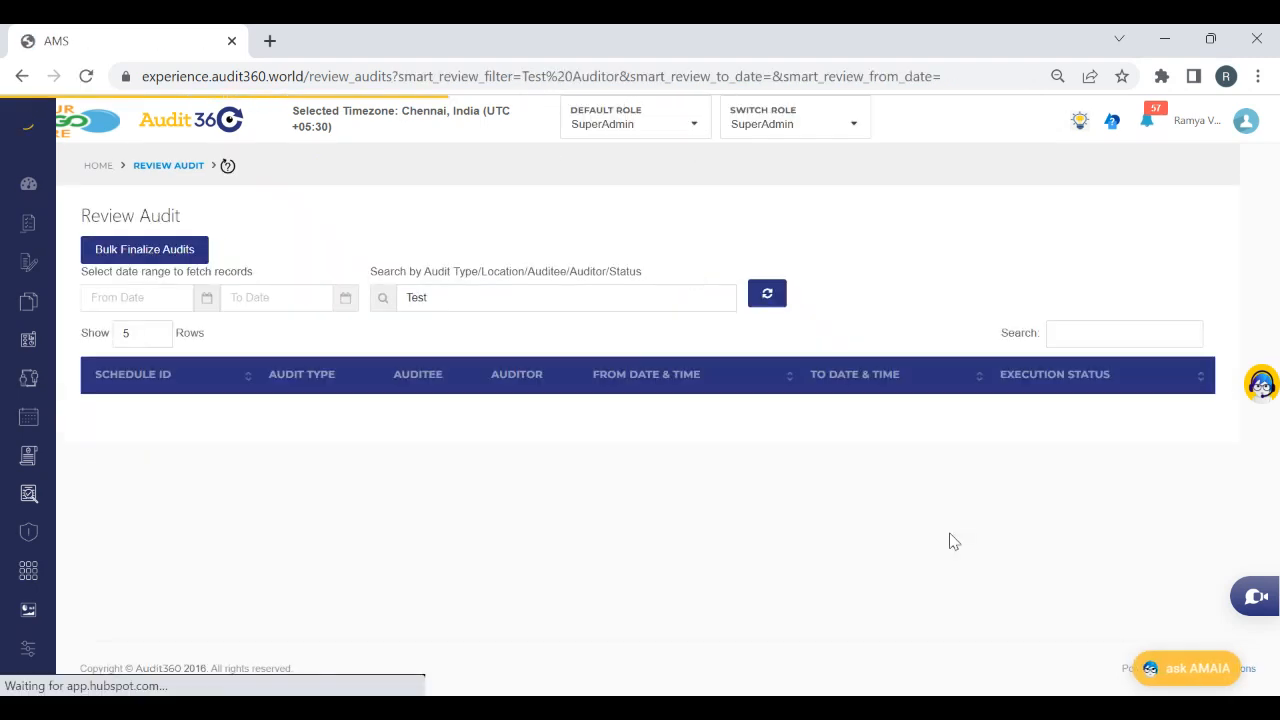
click(551, 296)
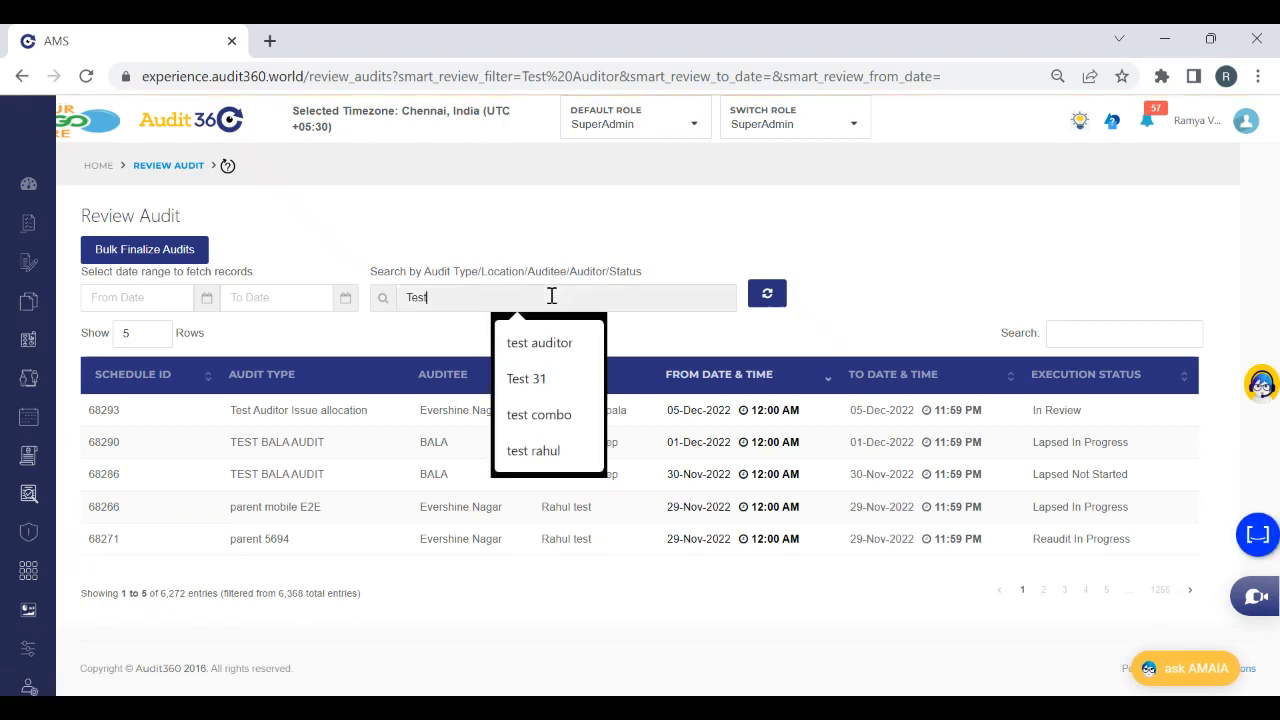
text(audit)
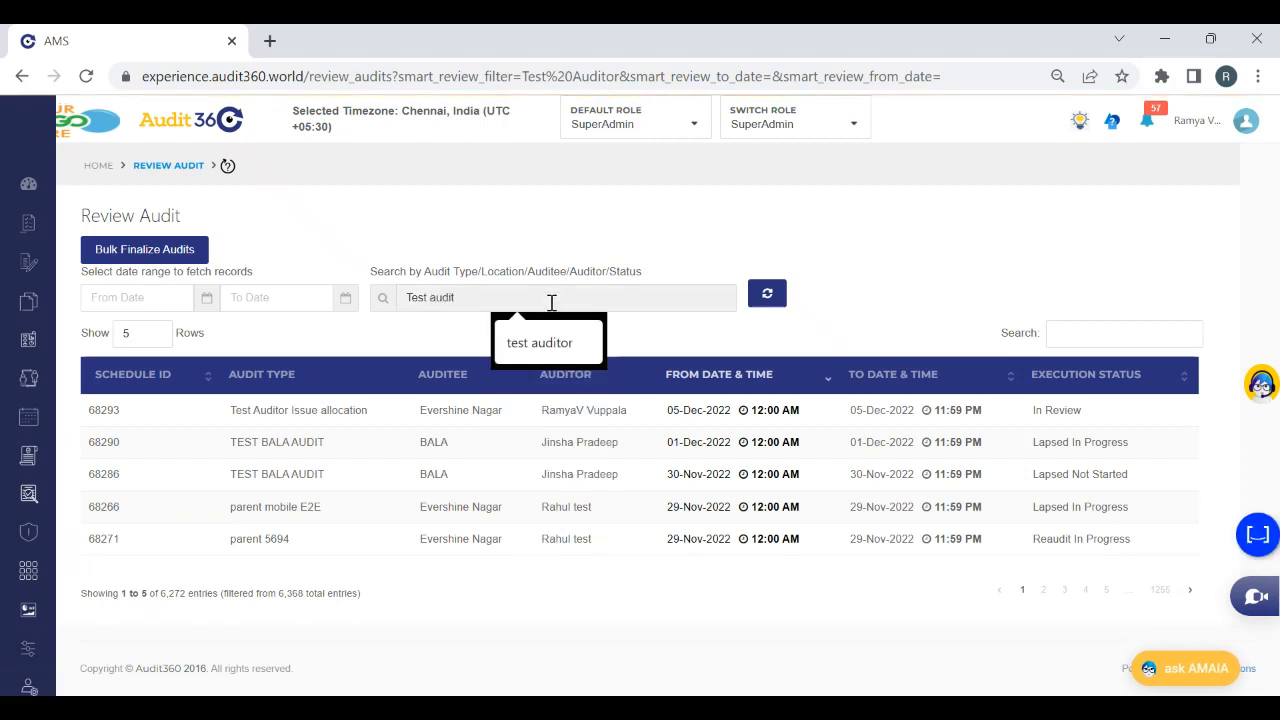
click(543, 340)
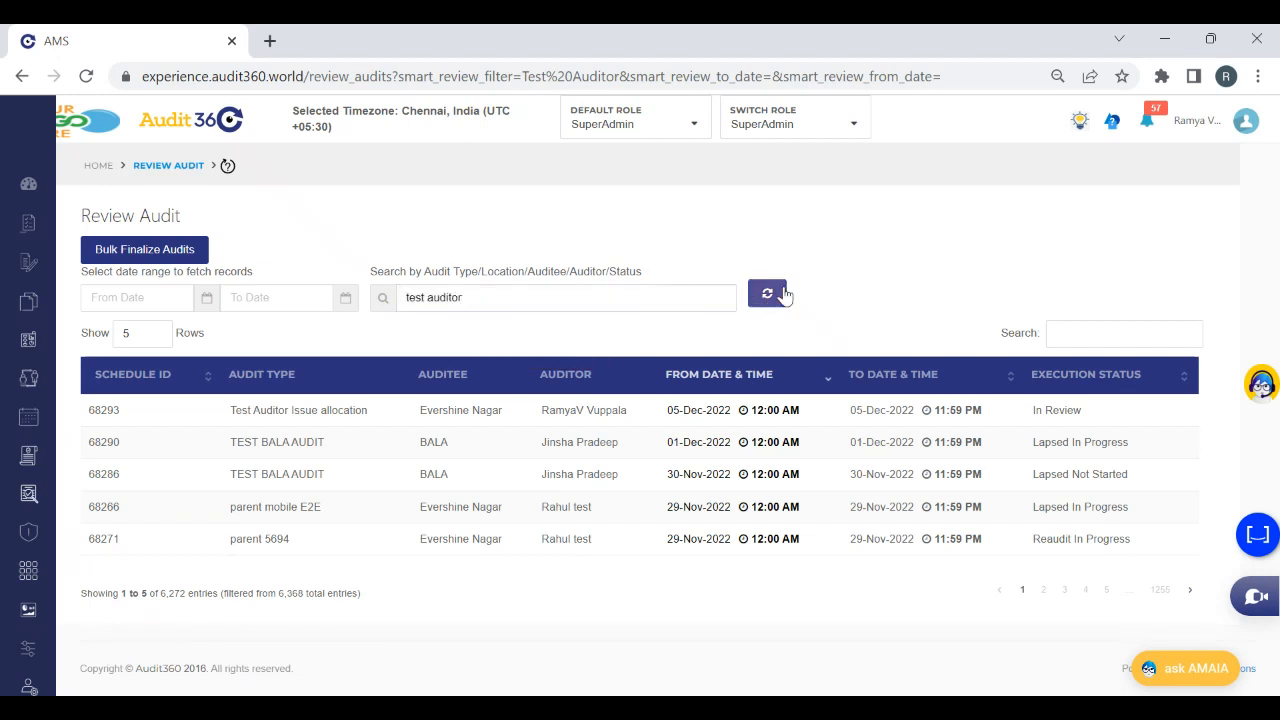
click(783, 293)
click(1047, 458)
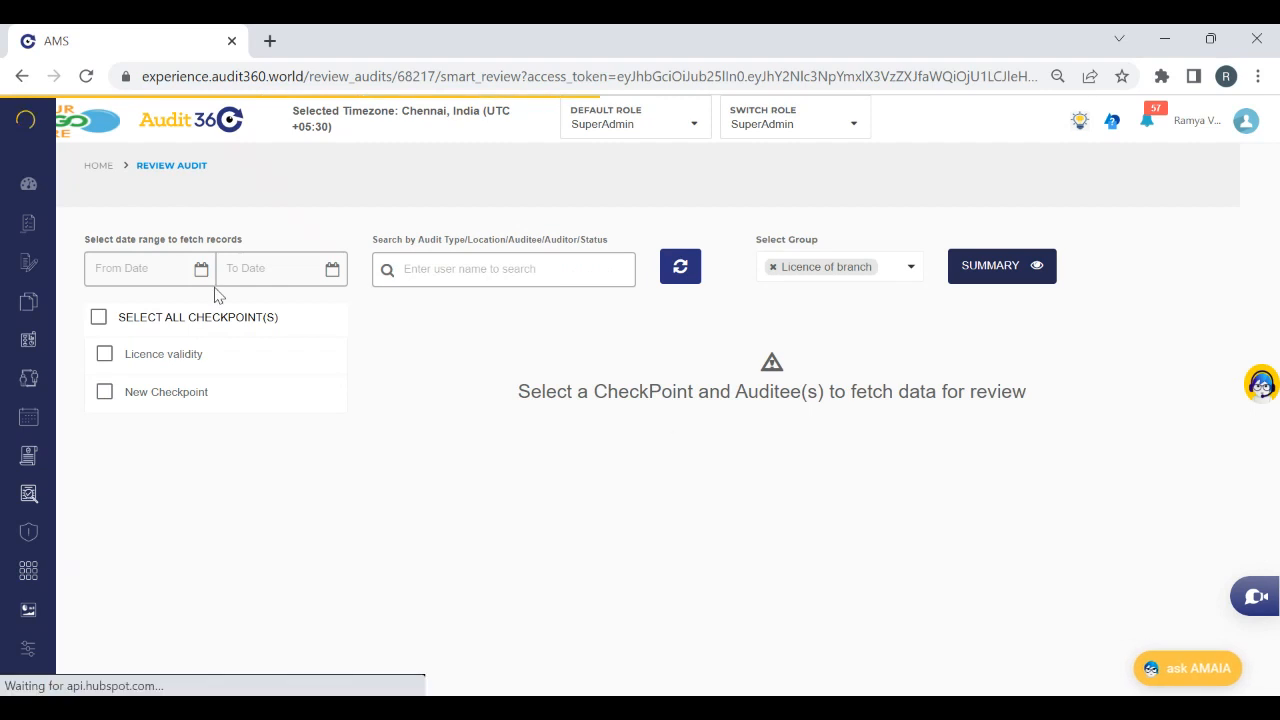
List all checkpoints of the finalized audit and view the details of the non-compliant New Checkpoint entry
click(220, 314)
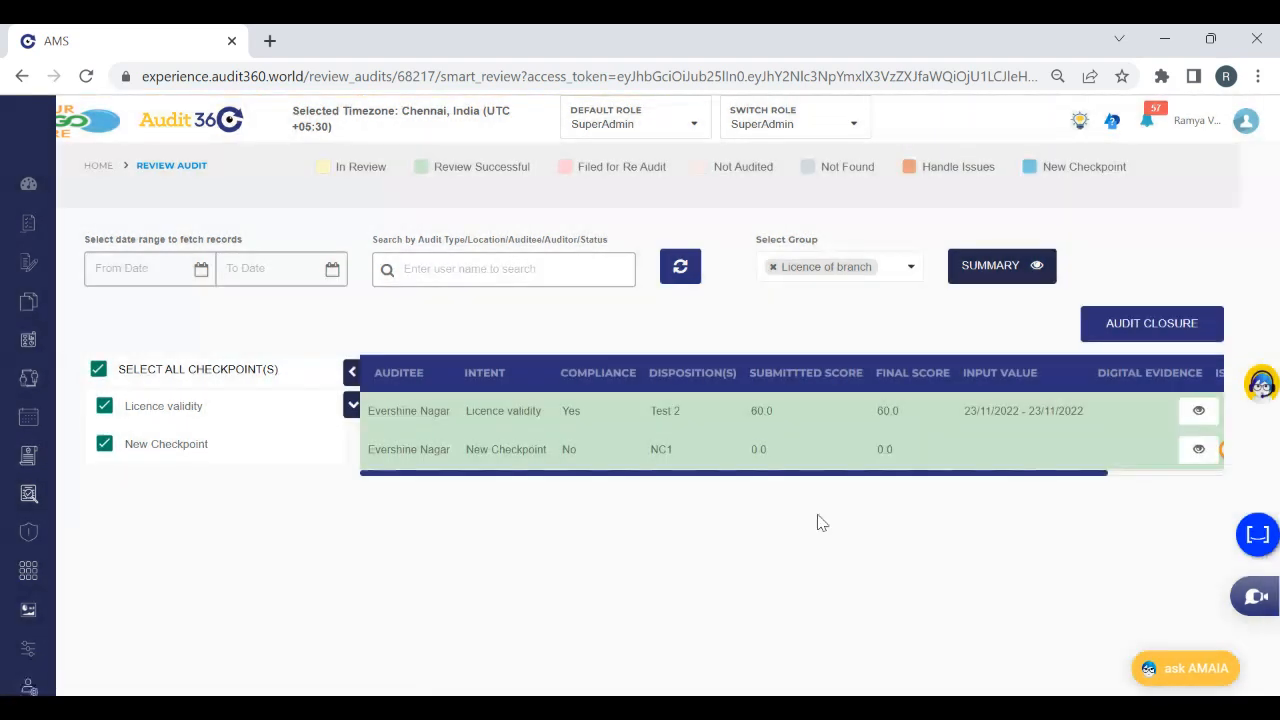
drag(1000, 476, 1166, 497)
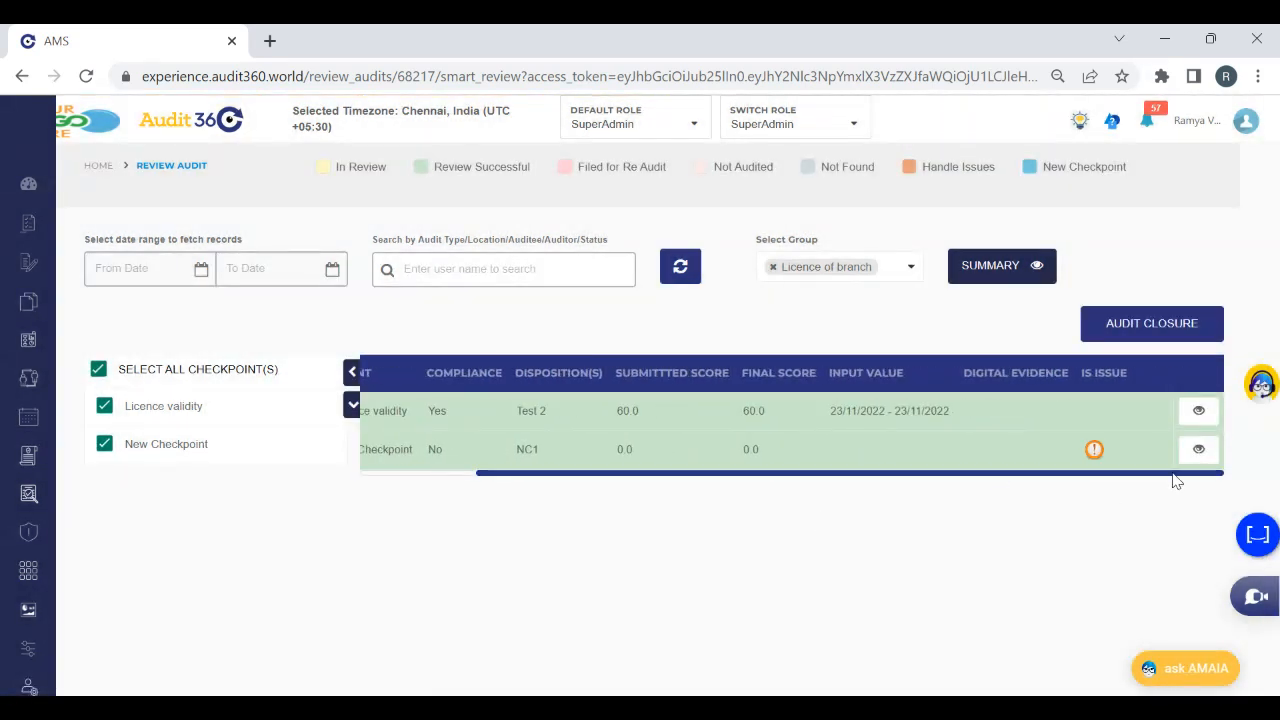
click(1193, 462)
click(1199, 452)
Open the Issues page
mouse_move(26, 466)
click(48, 537)
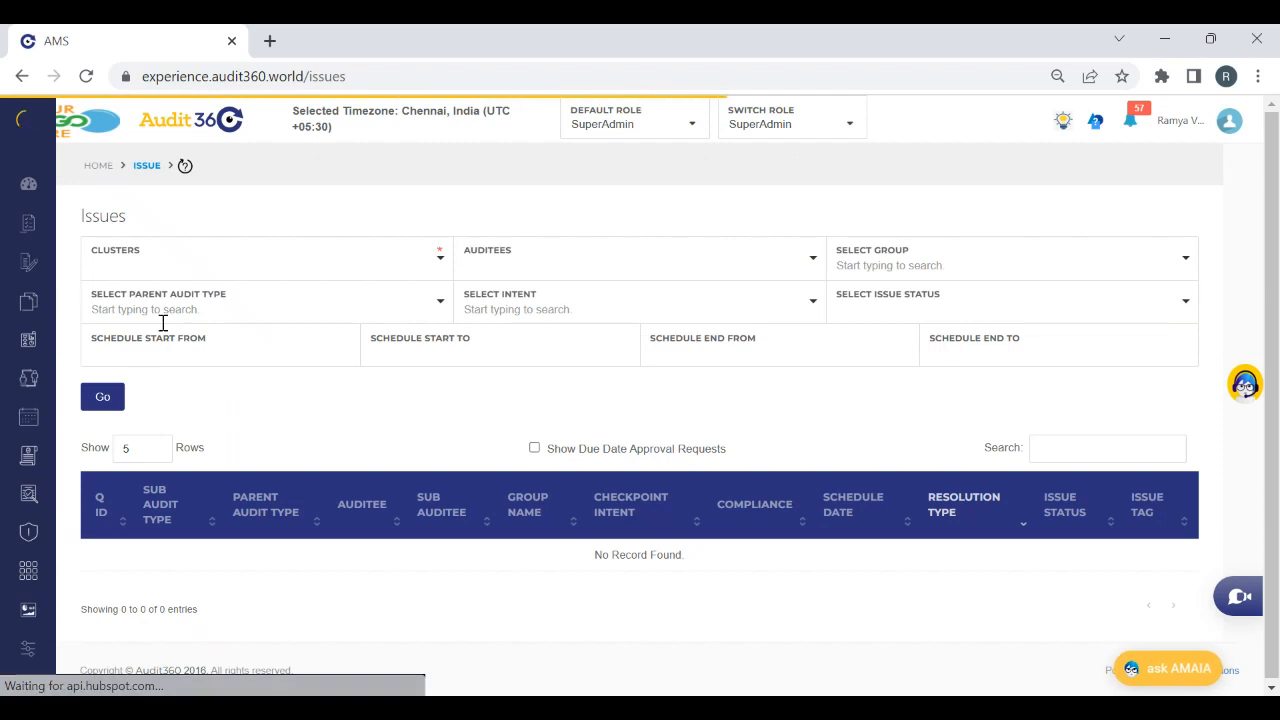
Return to the audit review list, search for test auditor, and open the In Review audit dated 05-Dec-2022
mouse_move(8, 516)
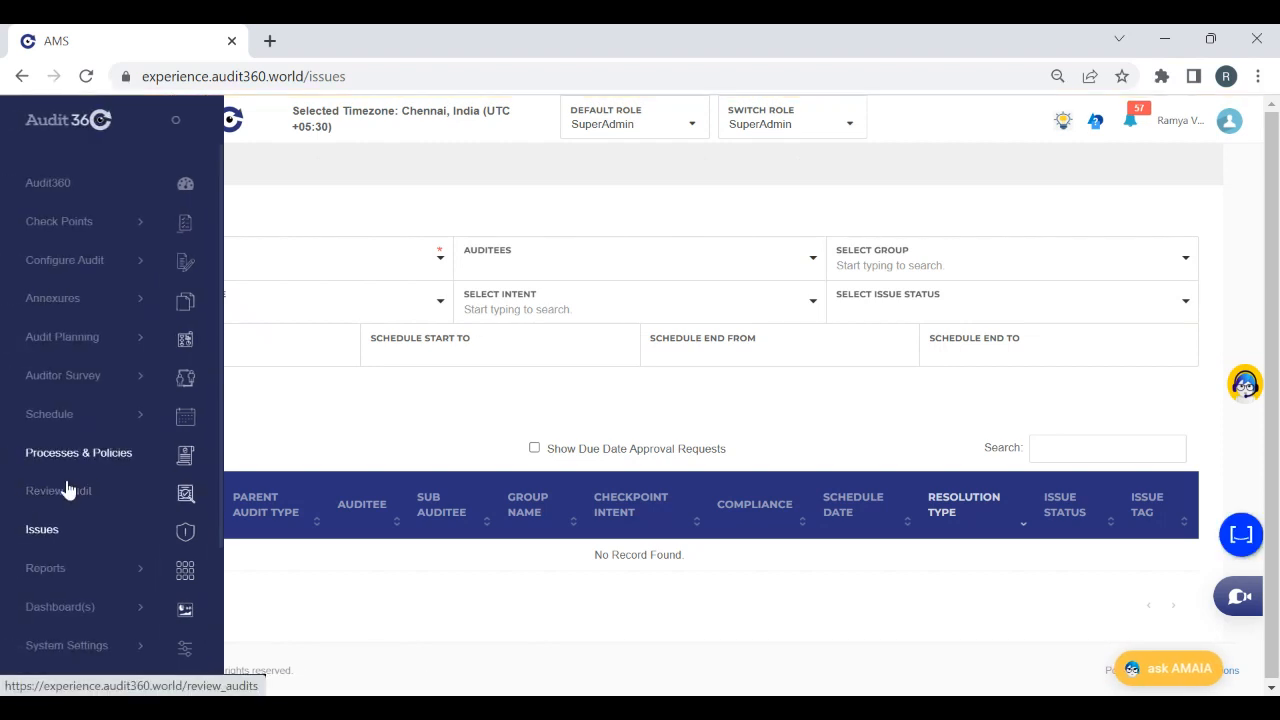
click(45, 508)
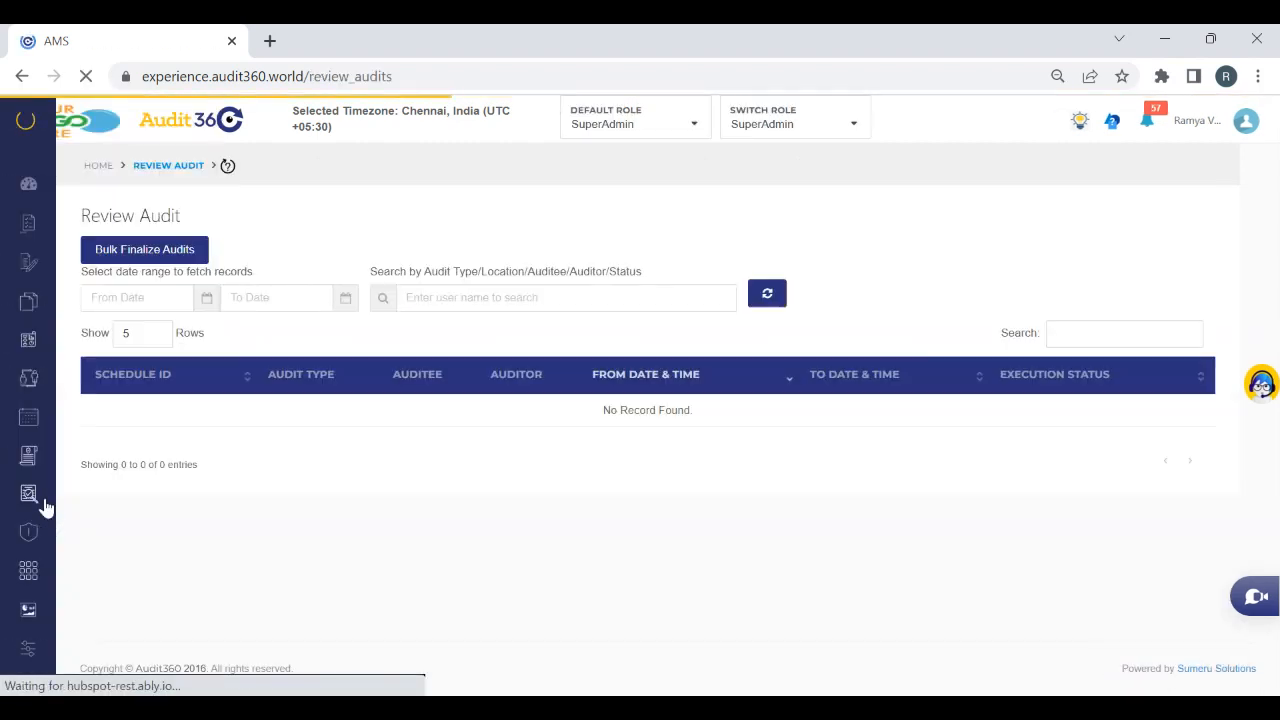
click(416, 296)
text(Tes)
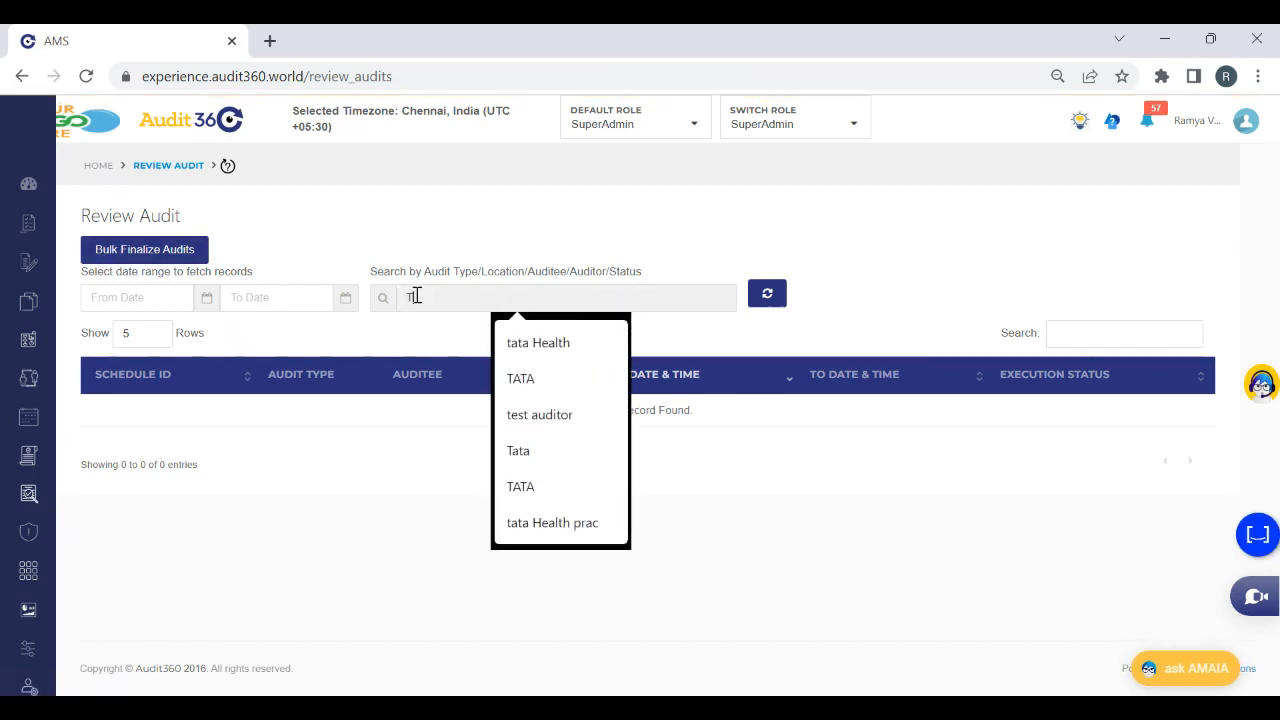
click(578, 342)
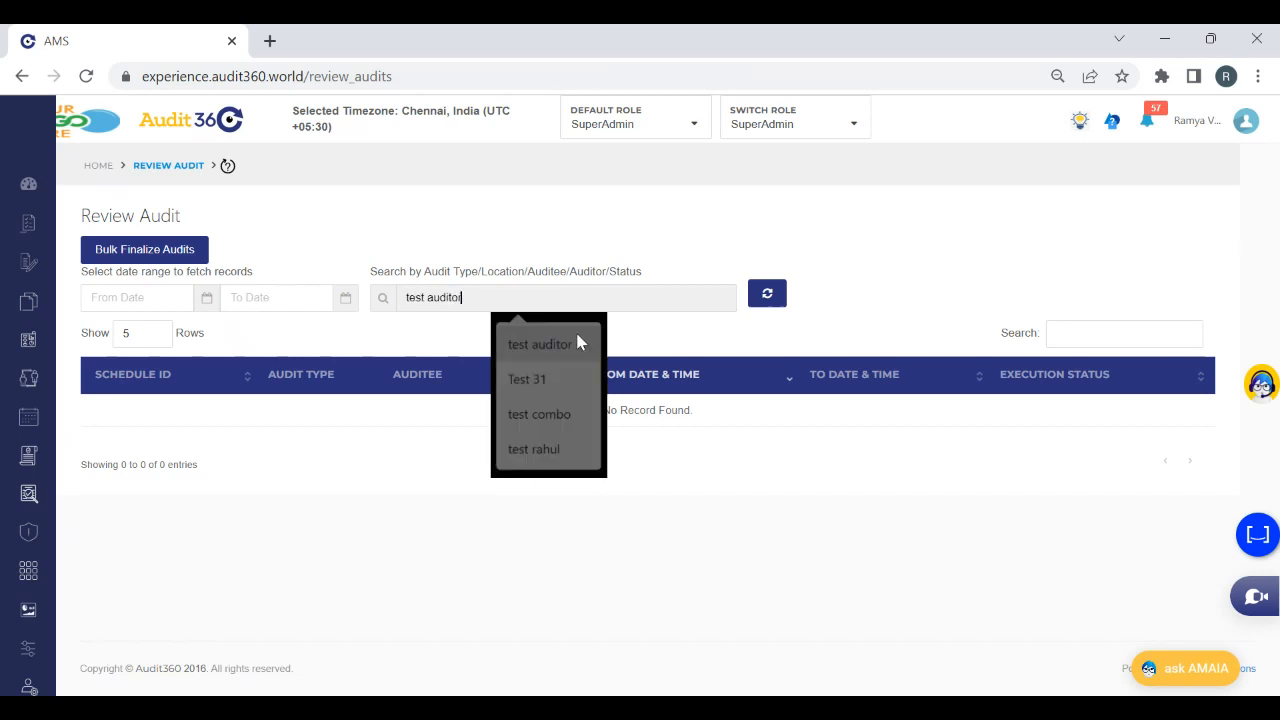
click(782, 297)
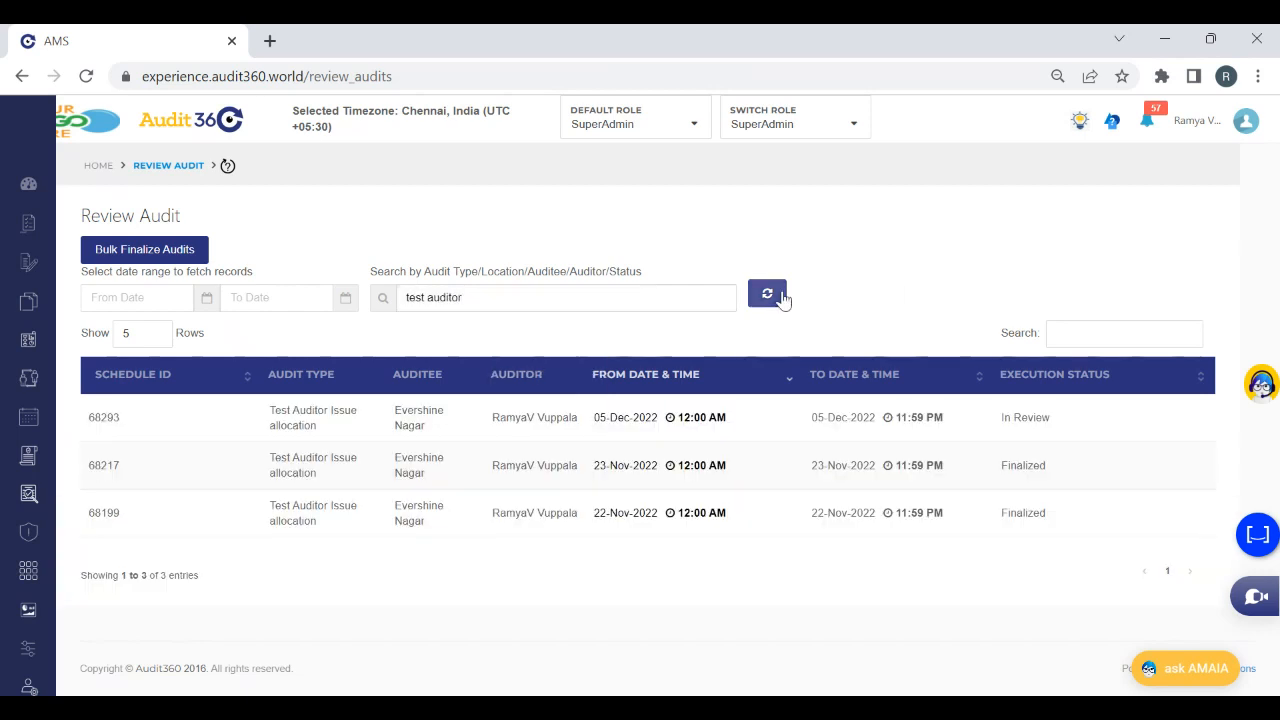
click(785, 421)
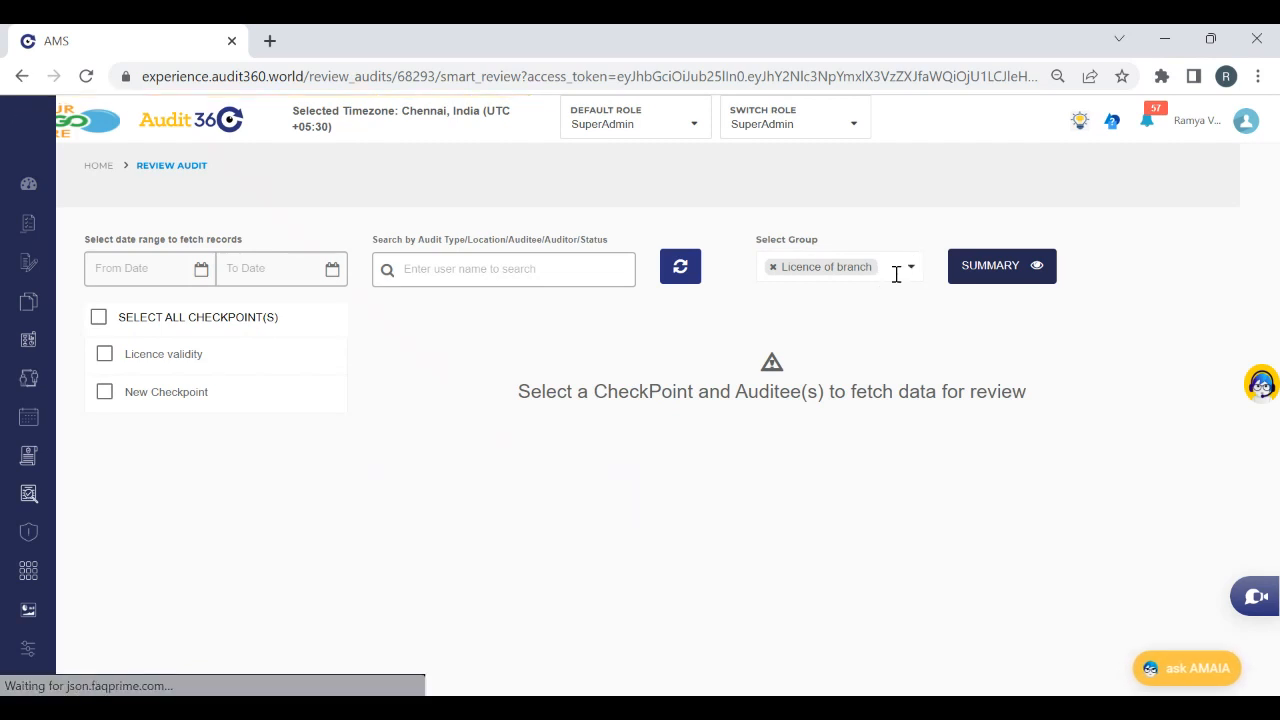
Include the Display at the branch group, mark all checkpoints as reviewed, and finalize the audit
click(894, 274)
click(859, 326)
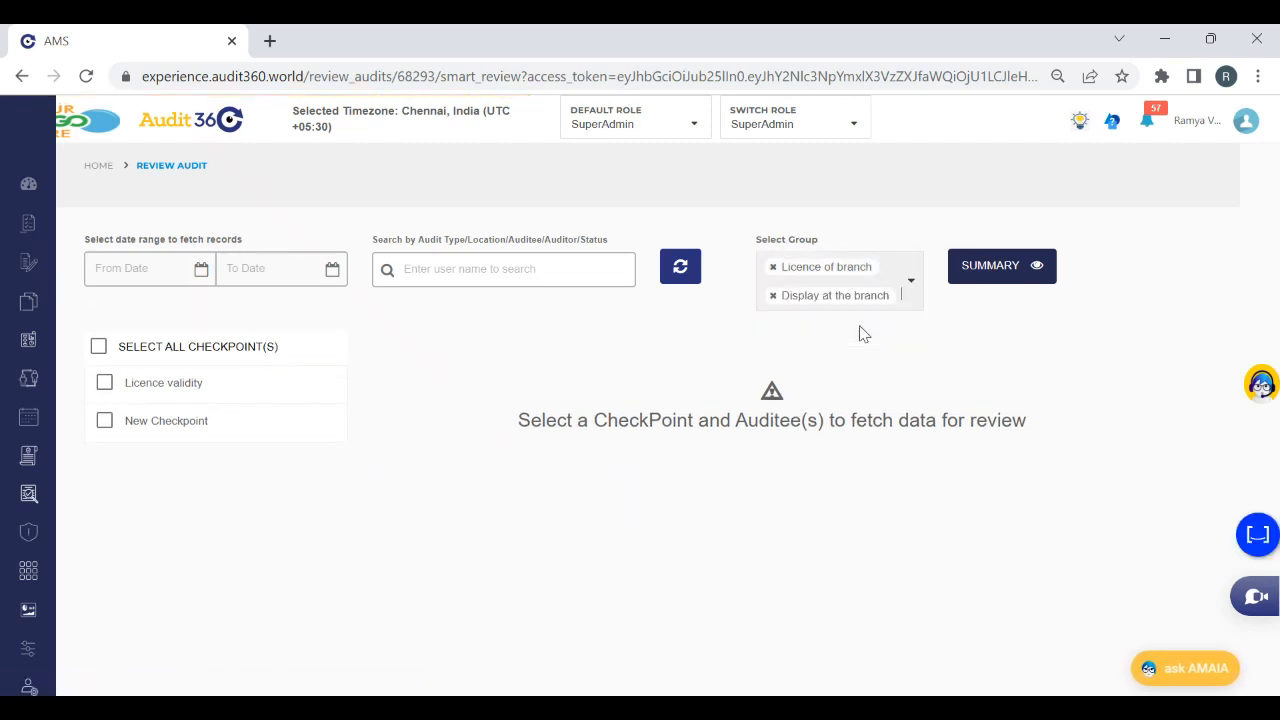
click(226, 346)
click(1157, 360)
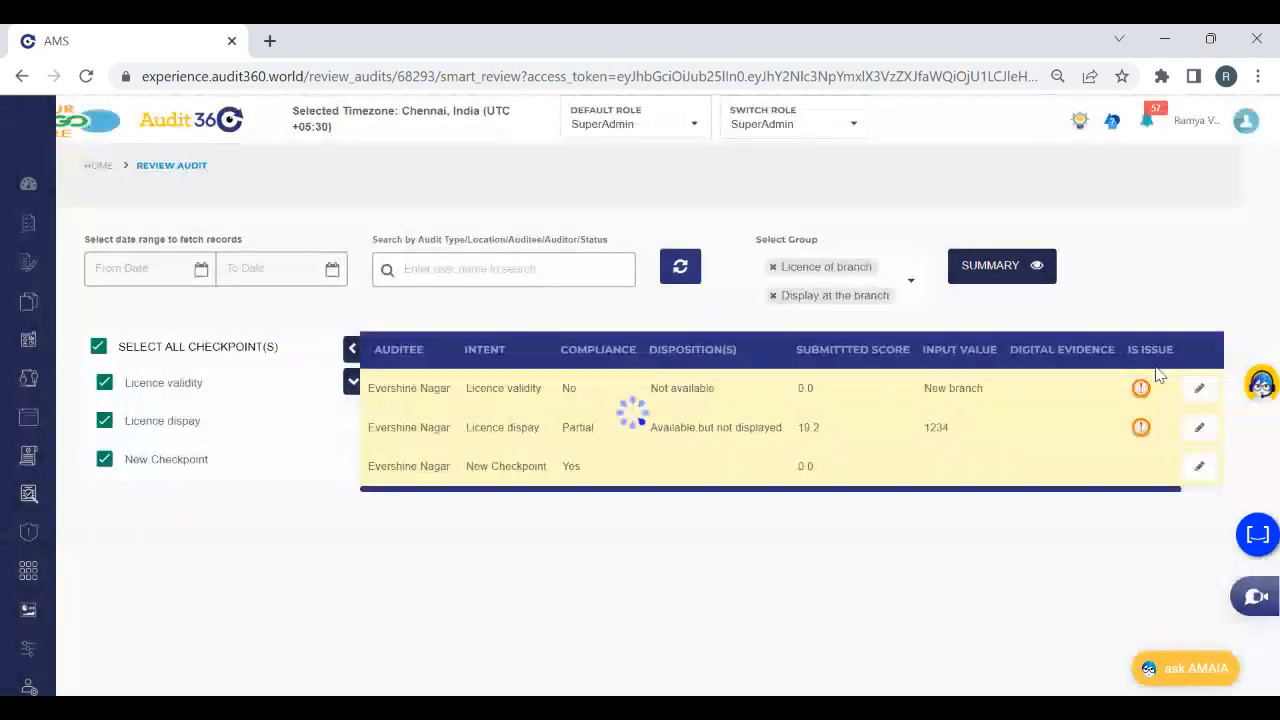
click(1187, 370)
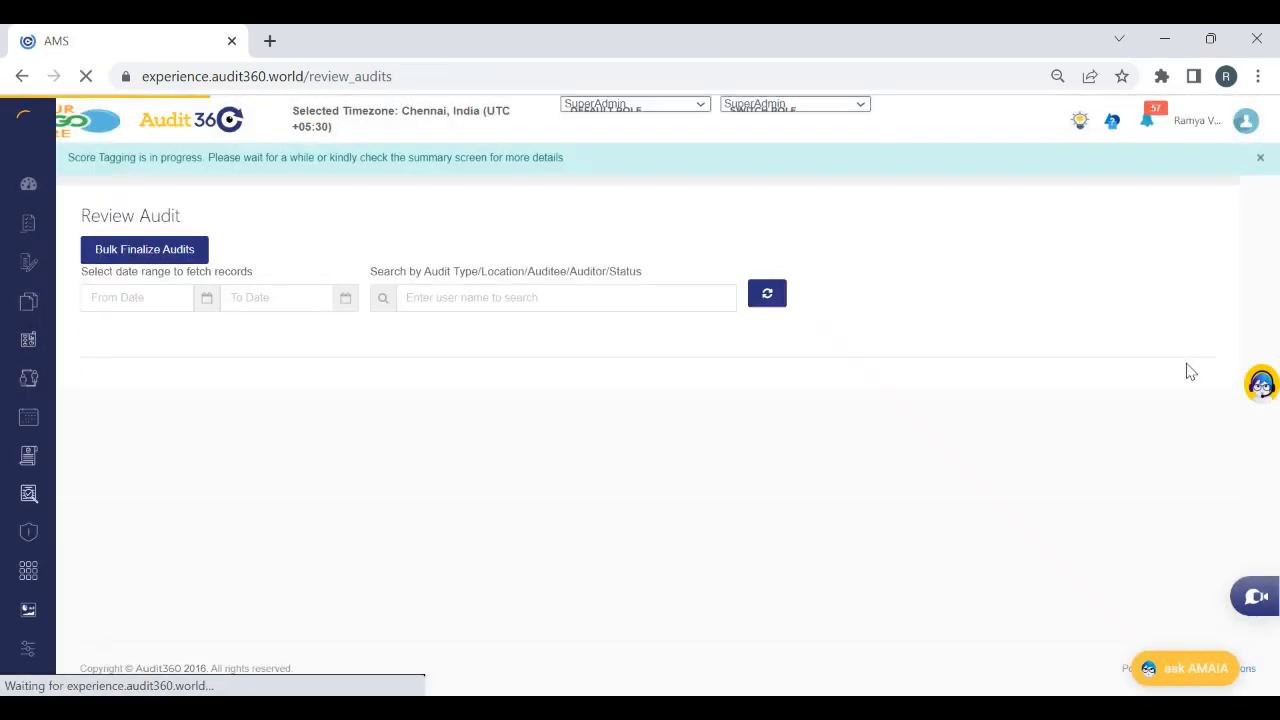
Open the Issues page and list issues for cluster CL0003 - Mumbai Western with parent audit type Test Auditor Issue allocation
mouse_move(85, 485)
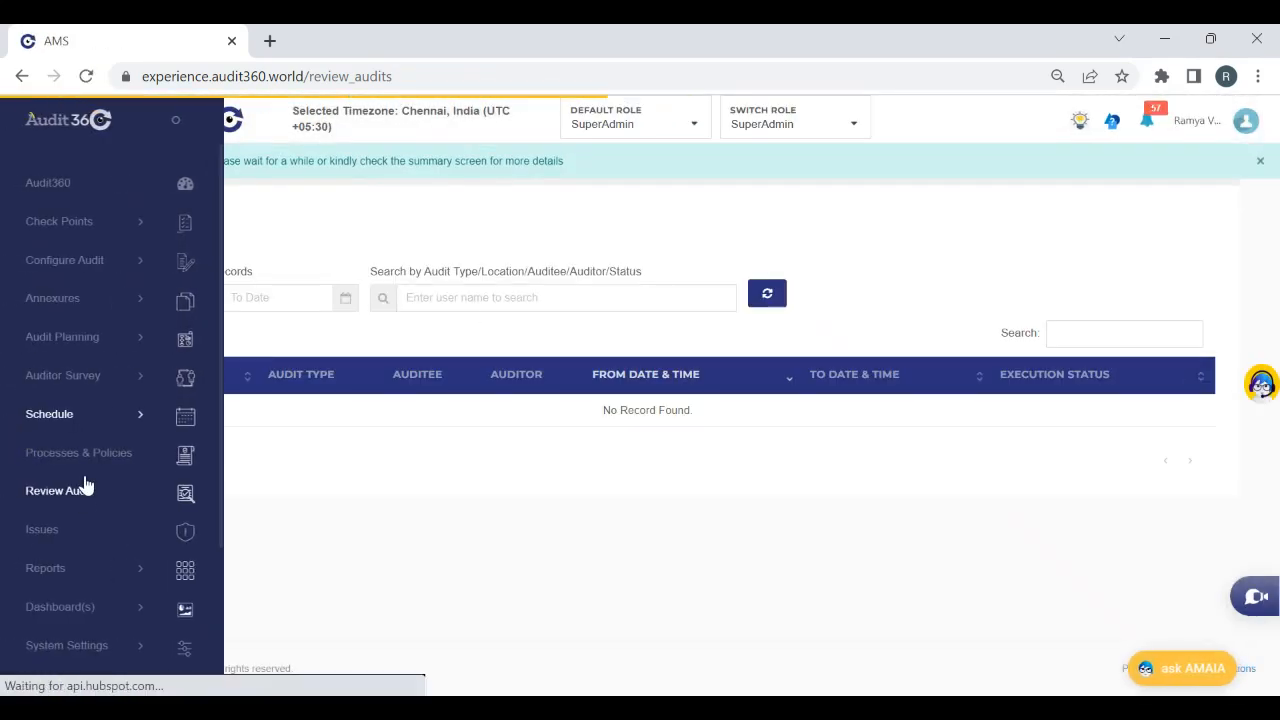
click(42, 530)
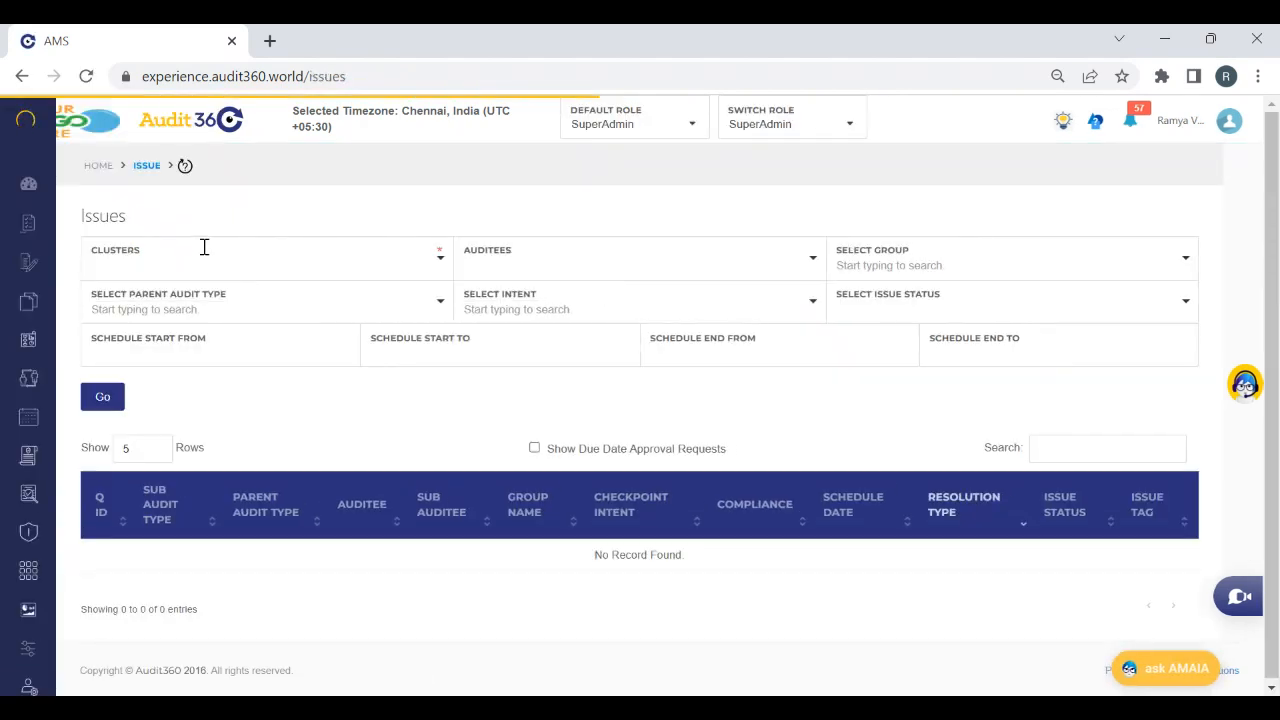
click(206, 270)
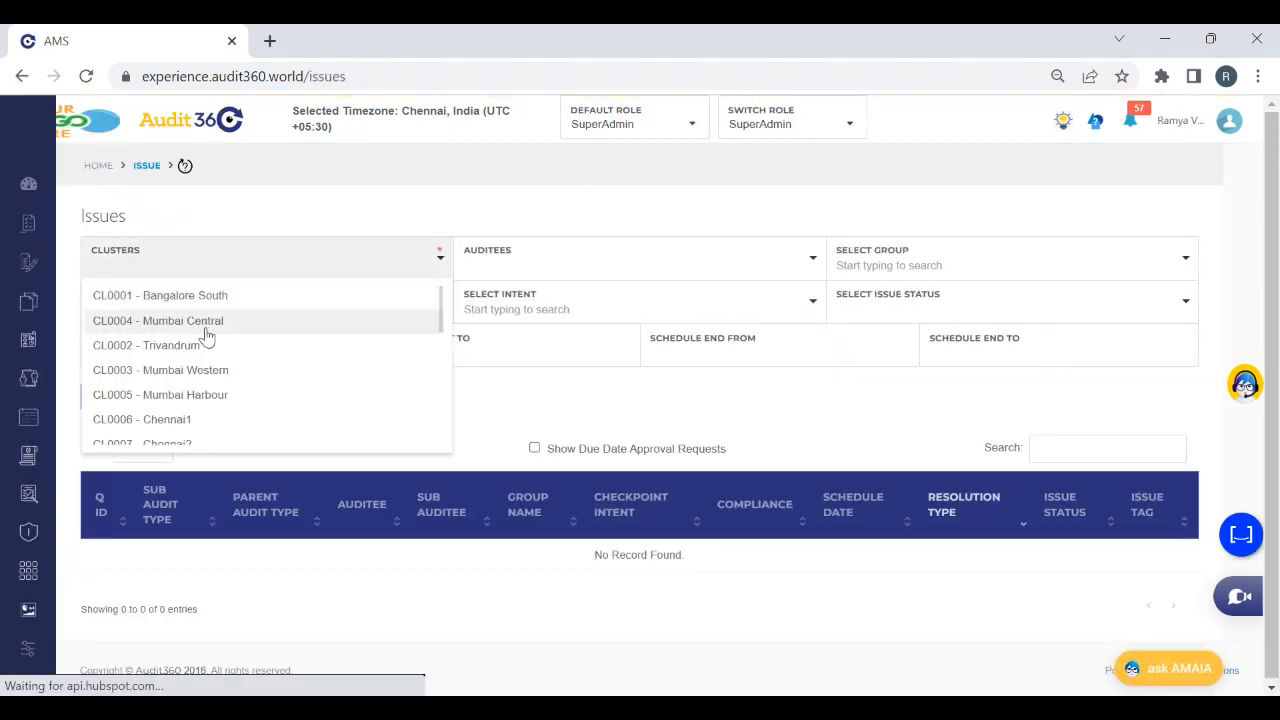
click(232, 380)
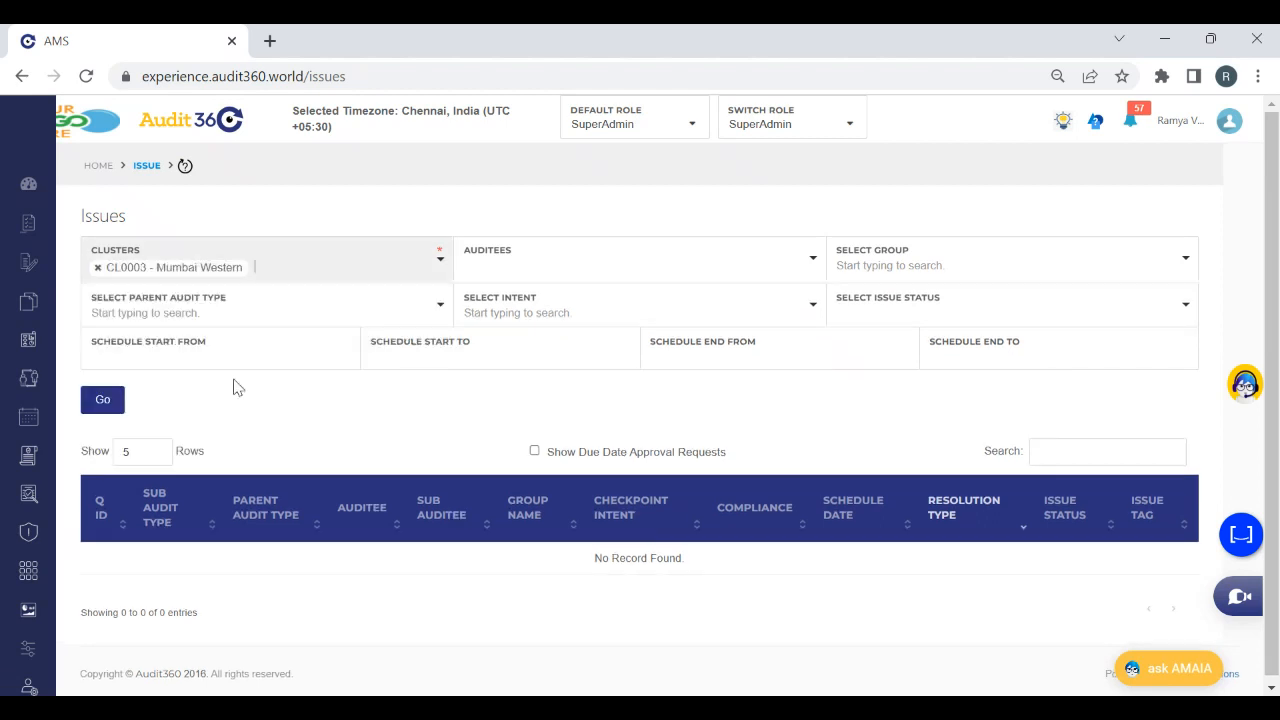
click(188, 318)
text(Te)
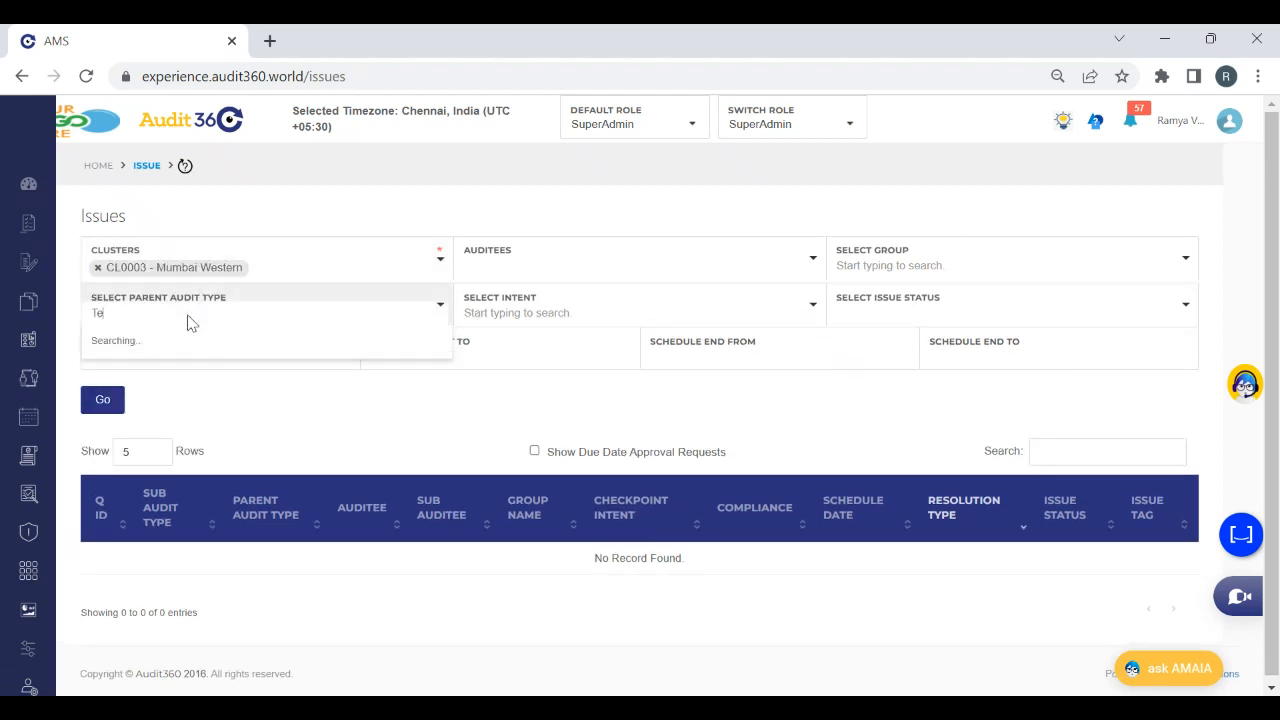
text(st Auditor)
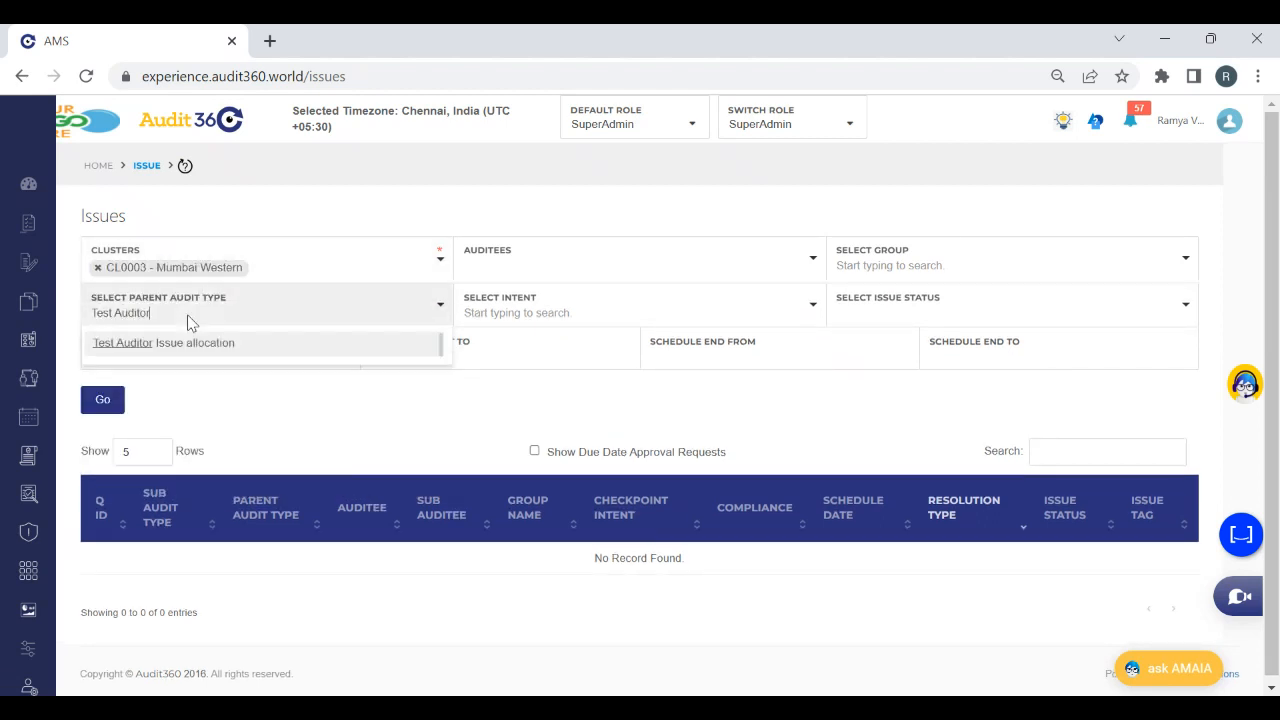
click(191, 343)
click(102, 412)
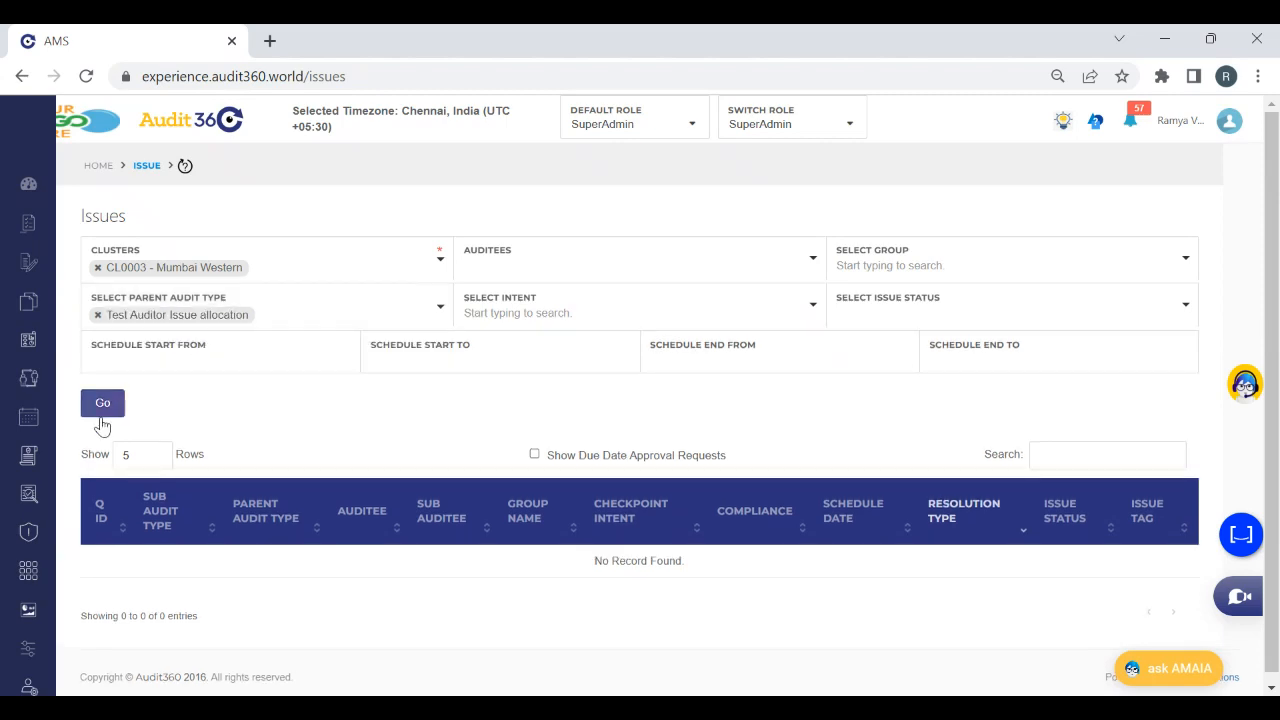
drag(1278, 312, 1278, 416)
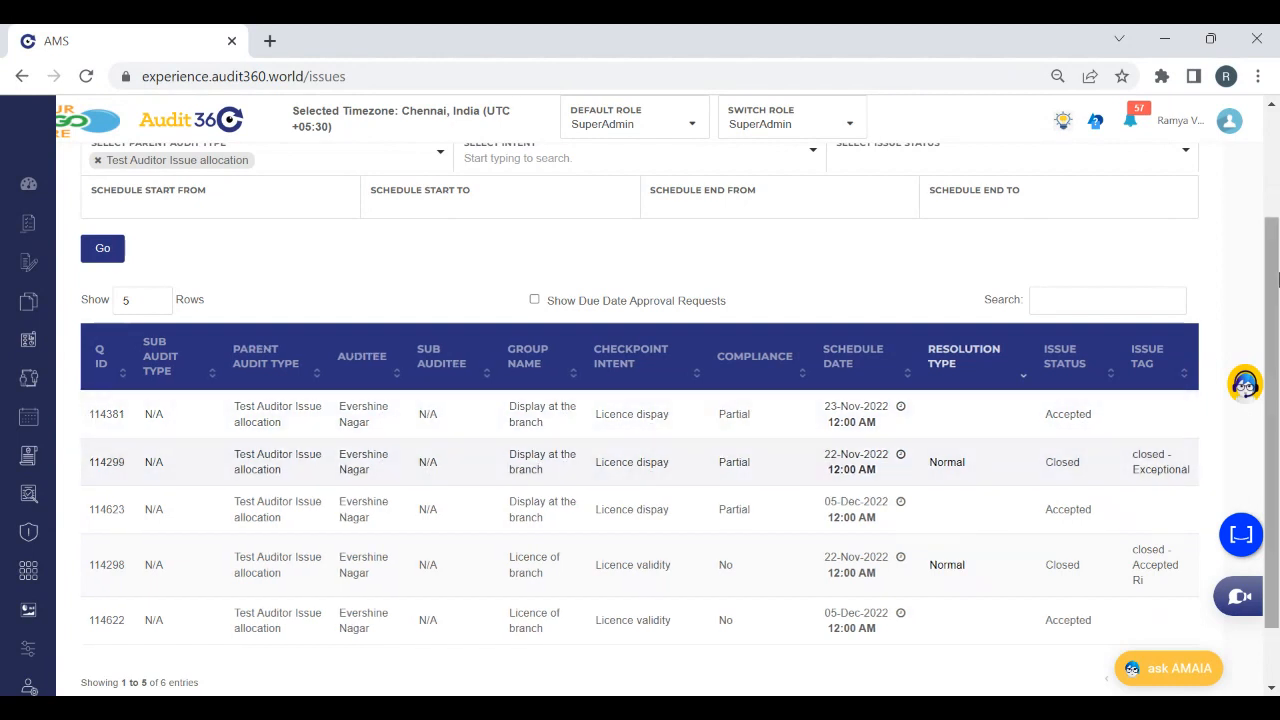
Narrow the issue list to a schedule start range from 05/12/2022 to 05/12/2022
scroll(228, 395, up, 2)
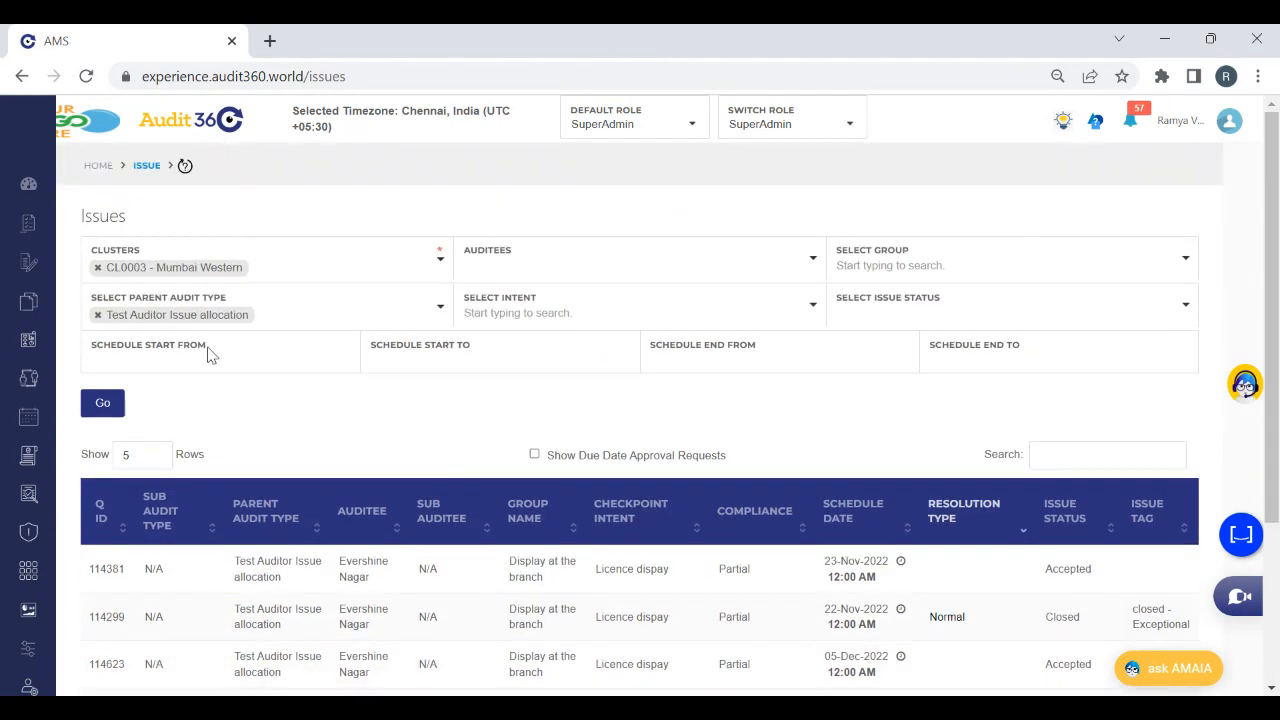
click(214, 366)
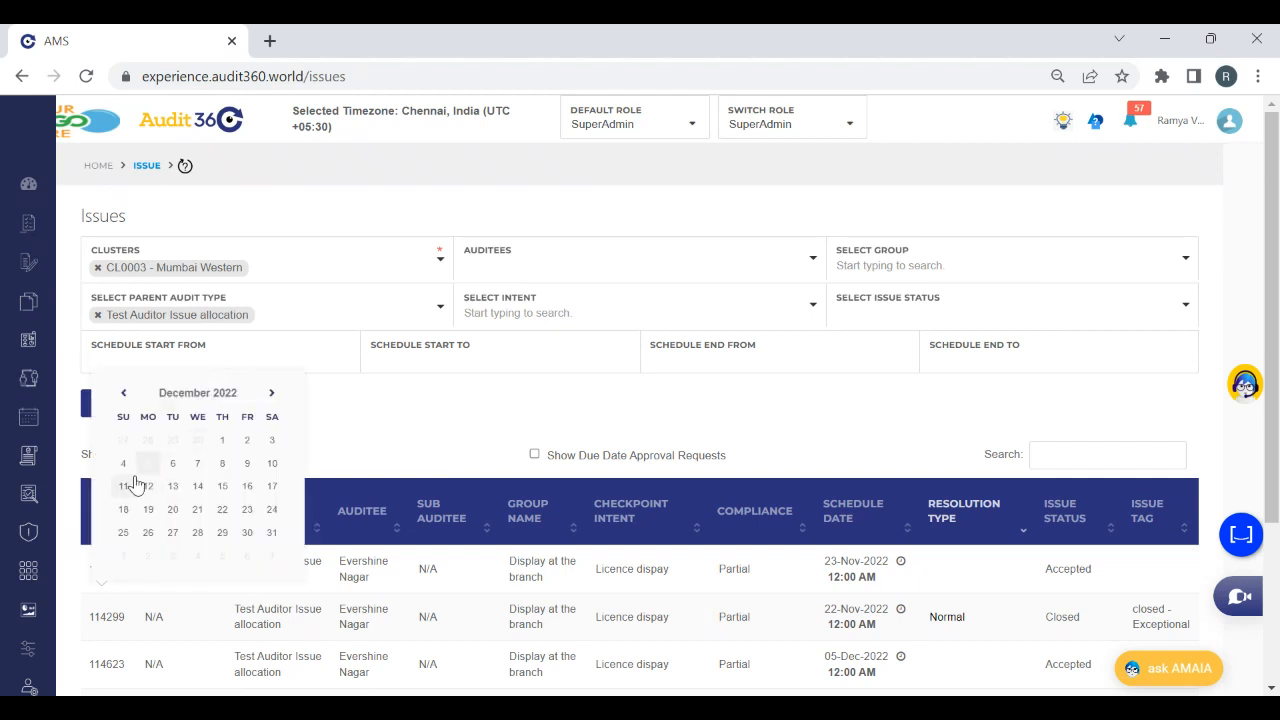
click(147, 463)
click(547, 369)
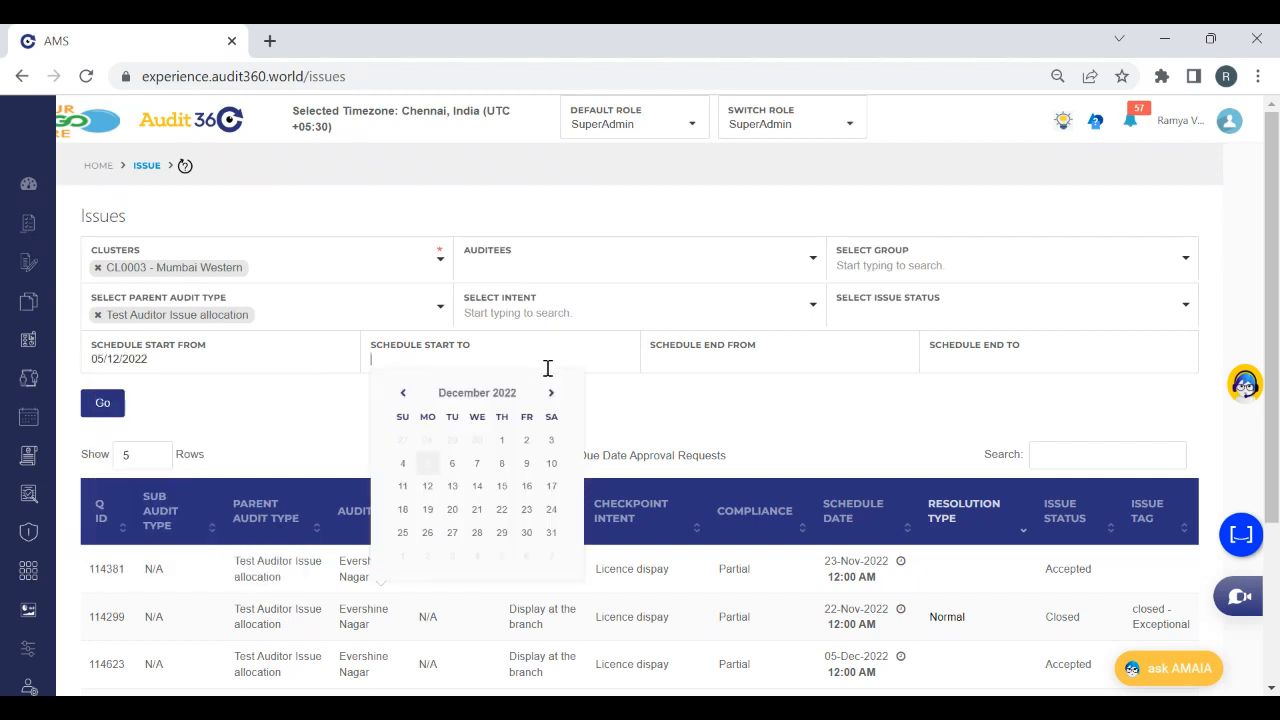
click(428, 465)
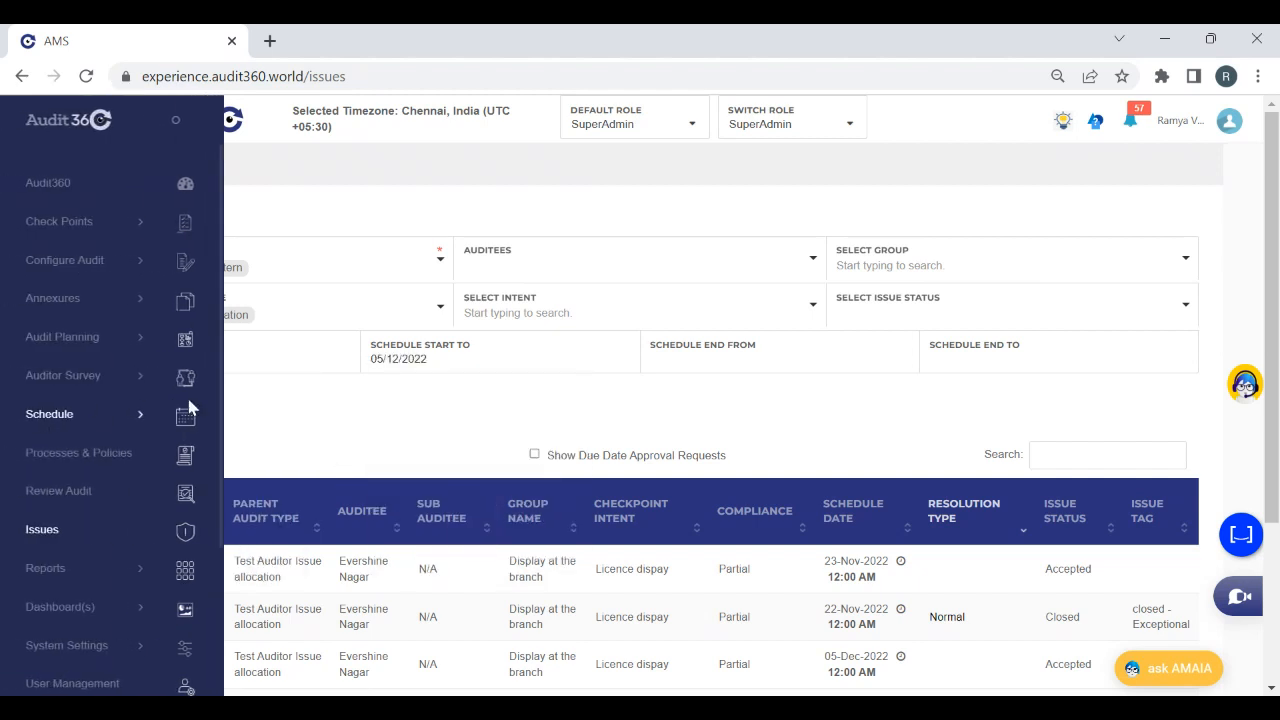
click(112, 405)
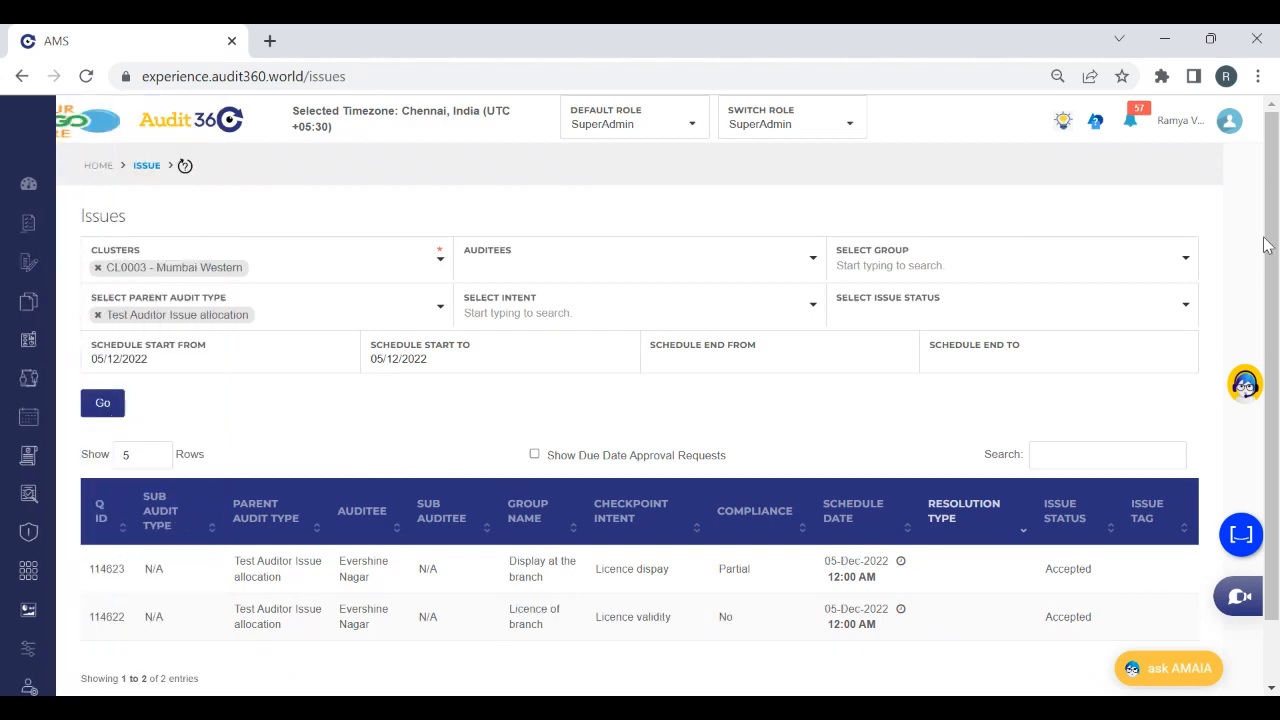
Open the Licence dispay issue, inspect its review details, digital files, reference files and remarks, and close it
scroll(1198, 349, down, 1)
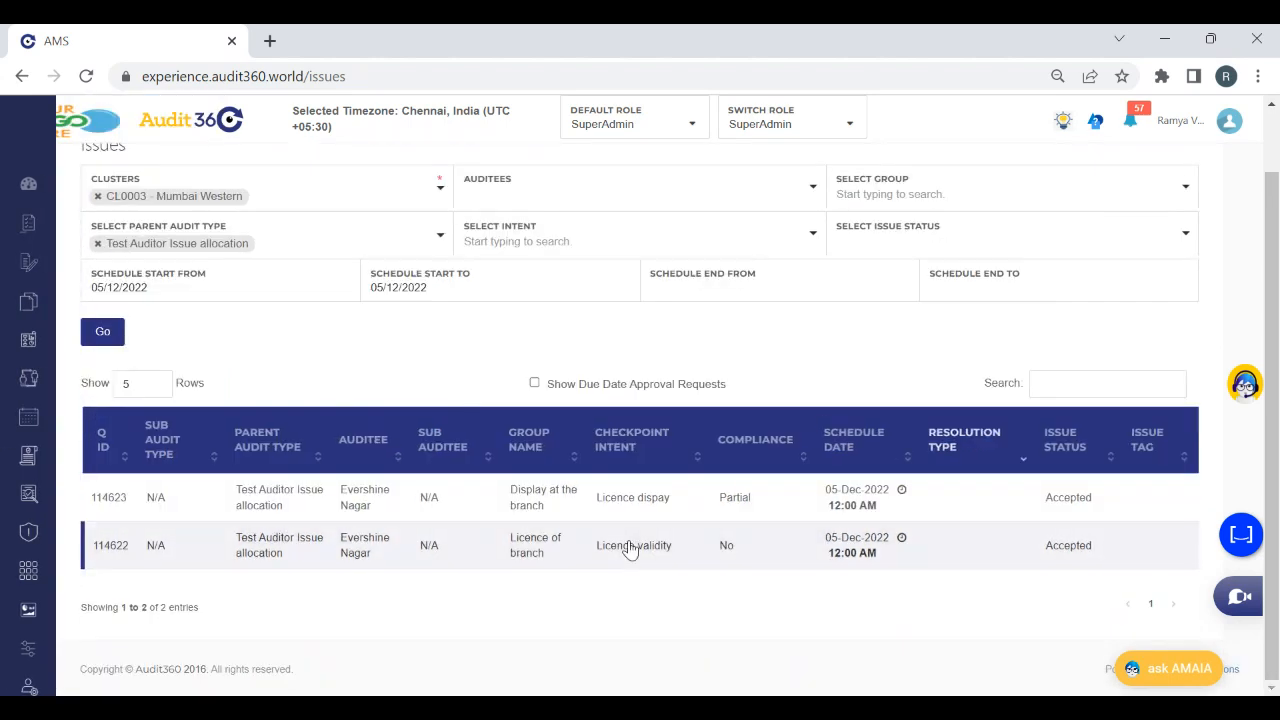
click(817, 527)
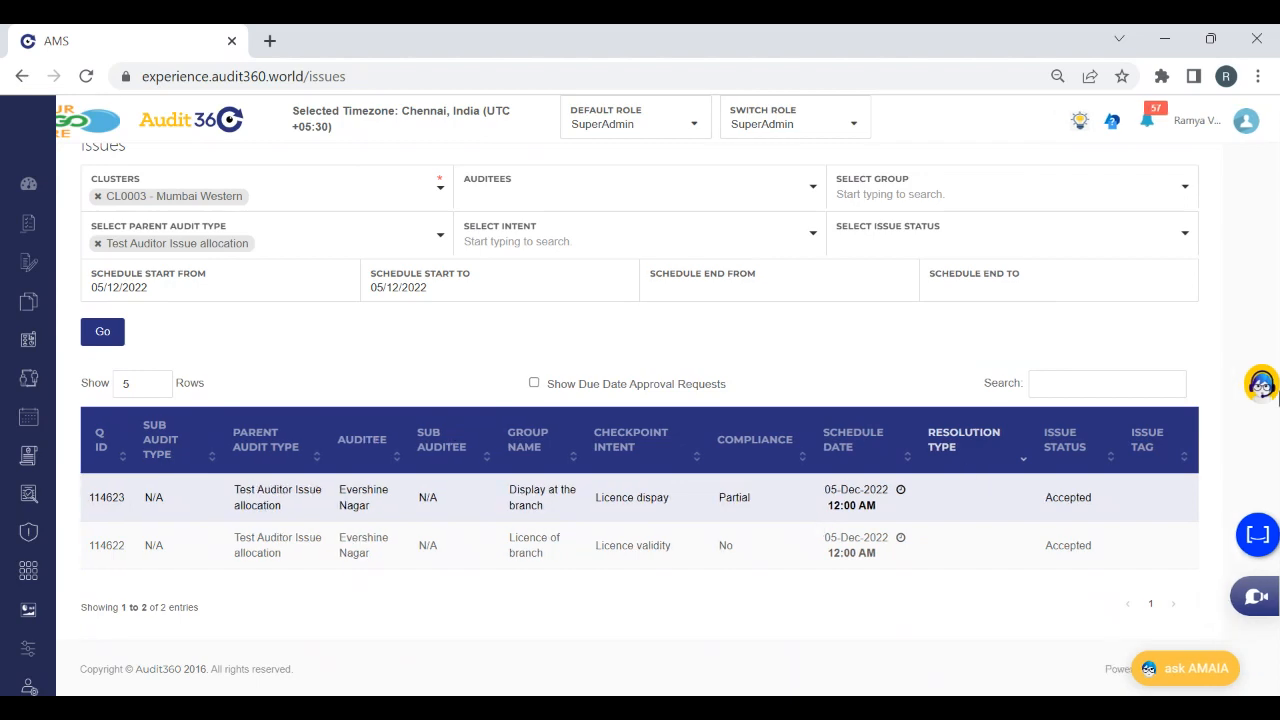
scroll(1275, 508, down, 3)
drag(1278, 508, 1228, 75)
click(965, 133)
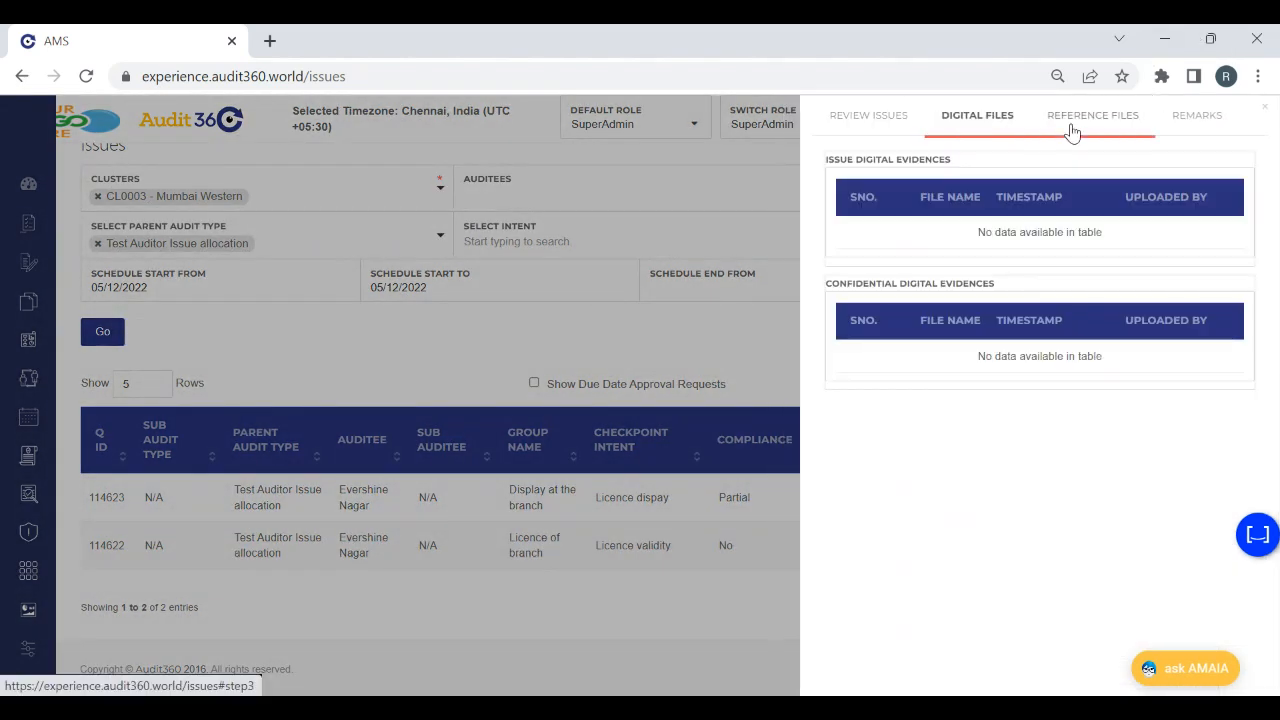
click(1072, 125)
click(1190, 116)
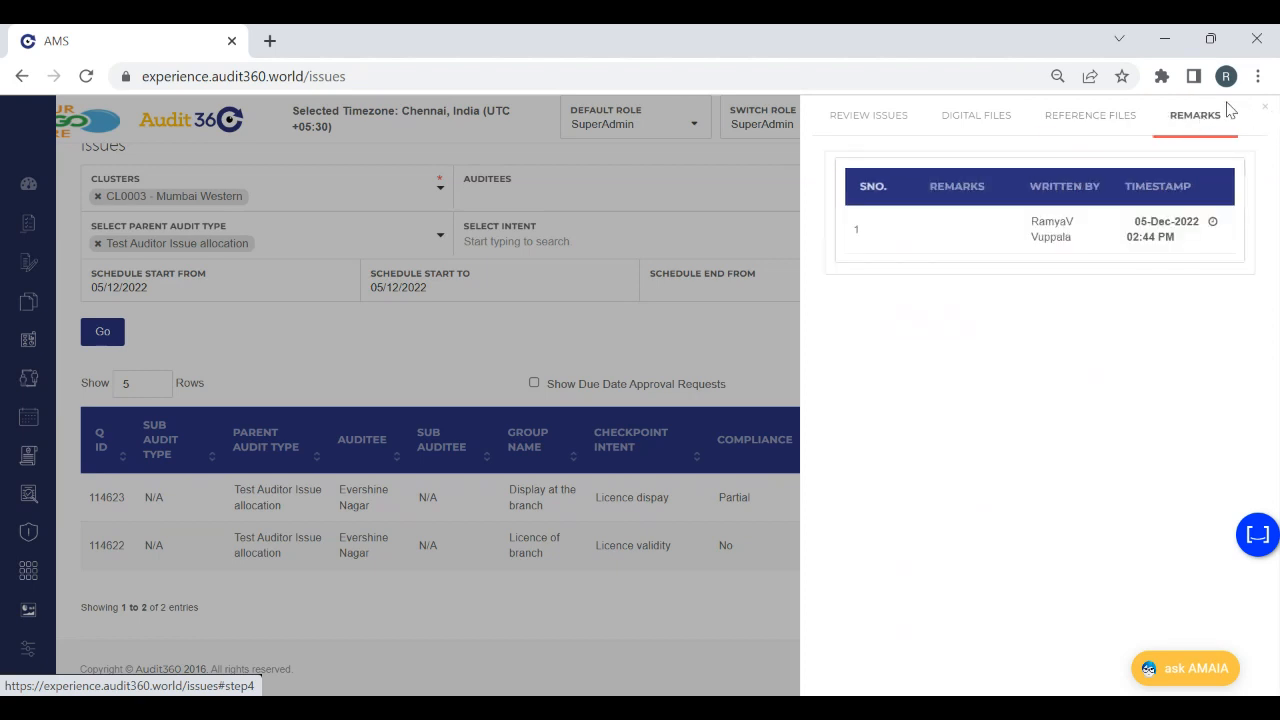
click(1265, 110)
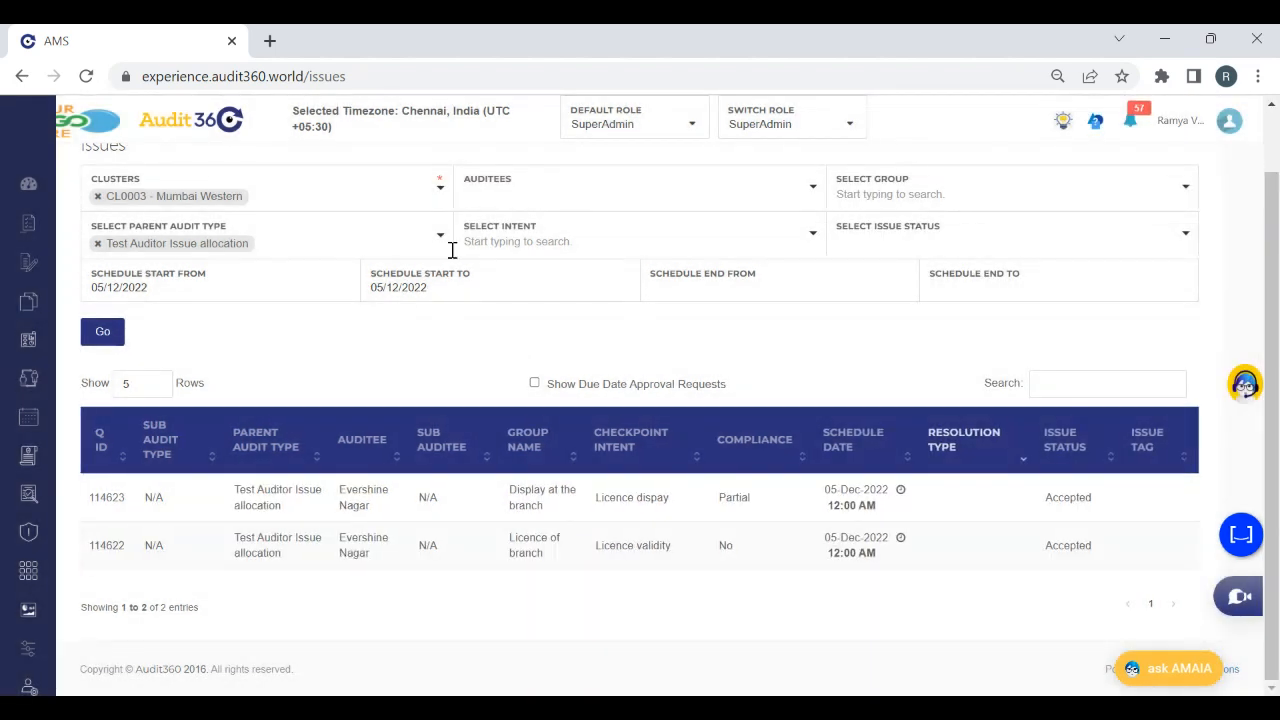
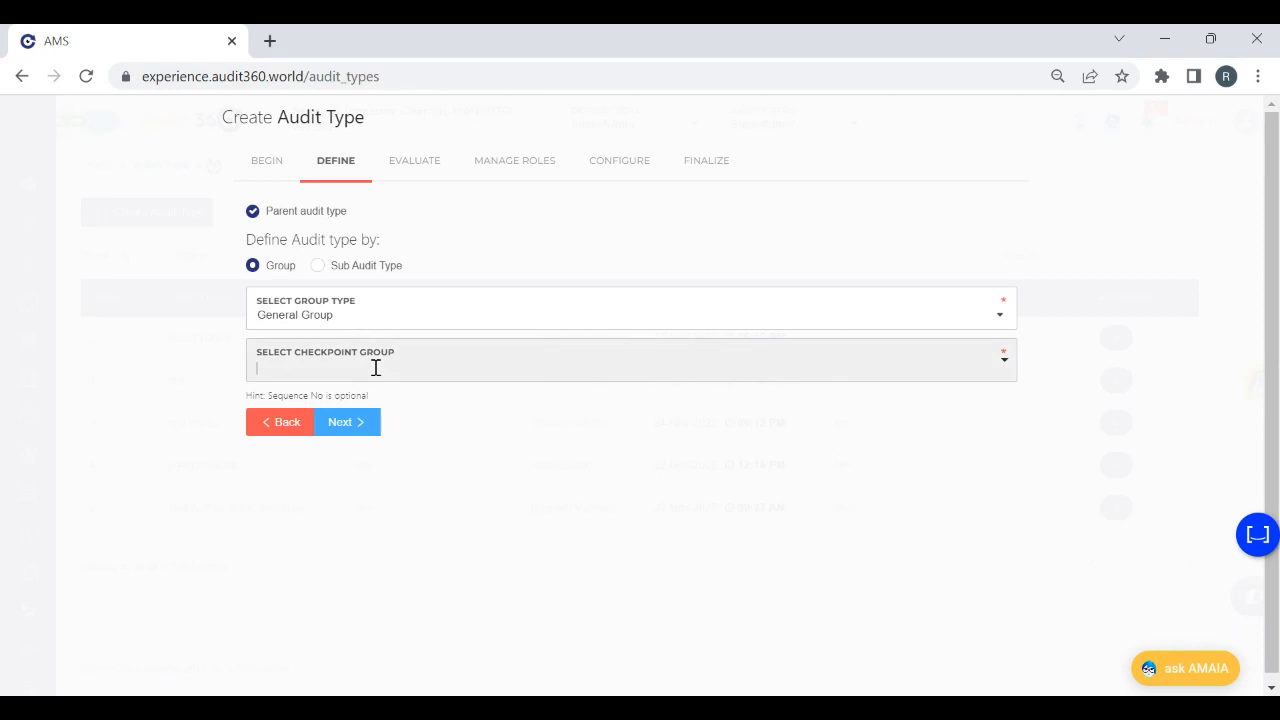
Add checkpoint groups Credit SENP Application form13 and form14 to the audit type definition and continue to risk scoring
click(440, 397)
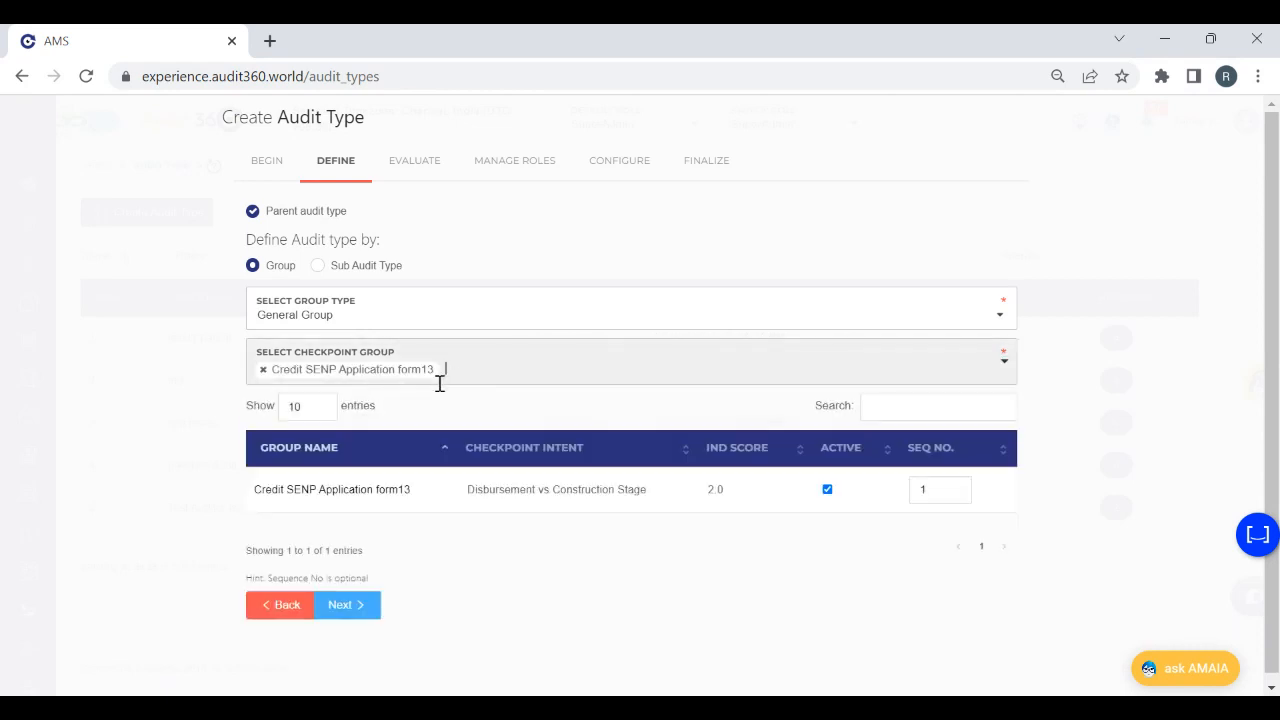
click(510, 379)
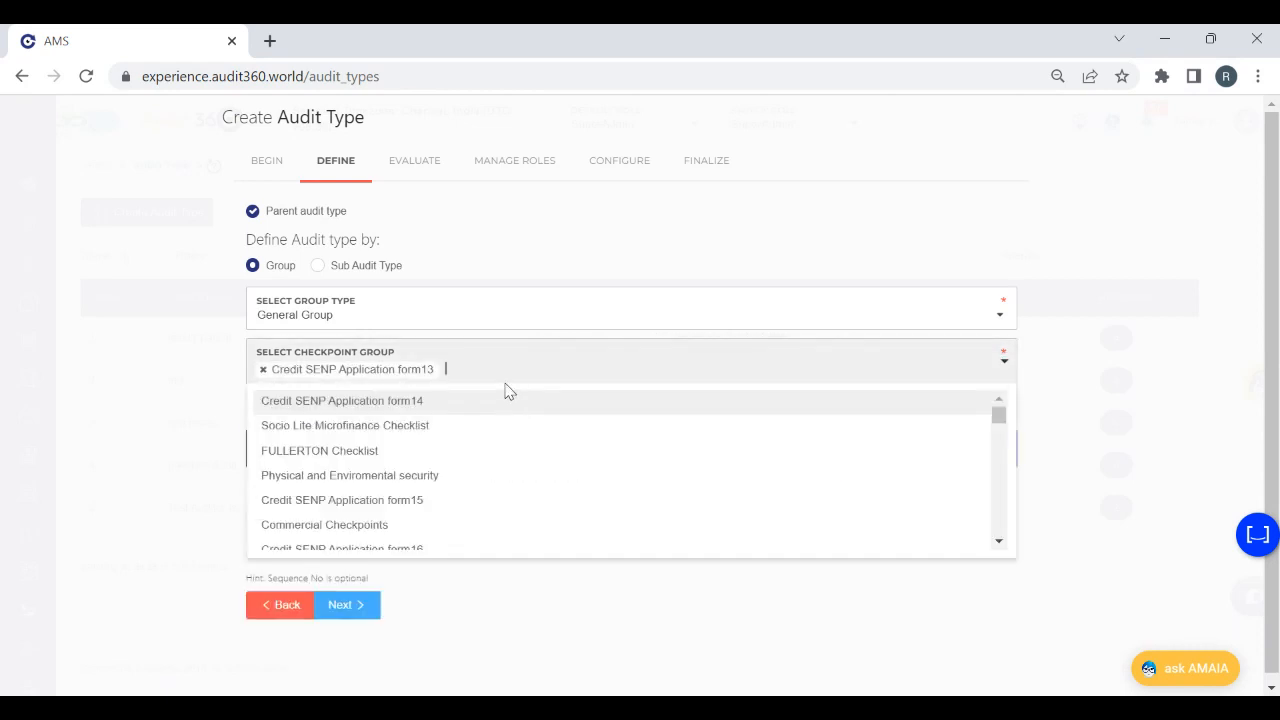
click(445, 402)
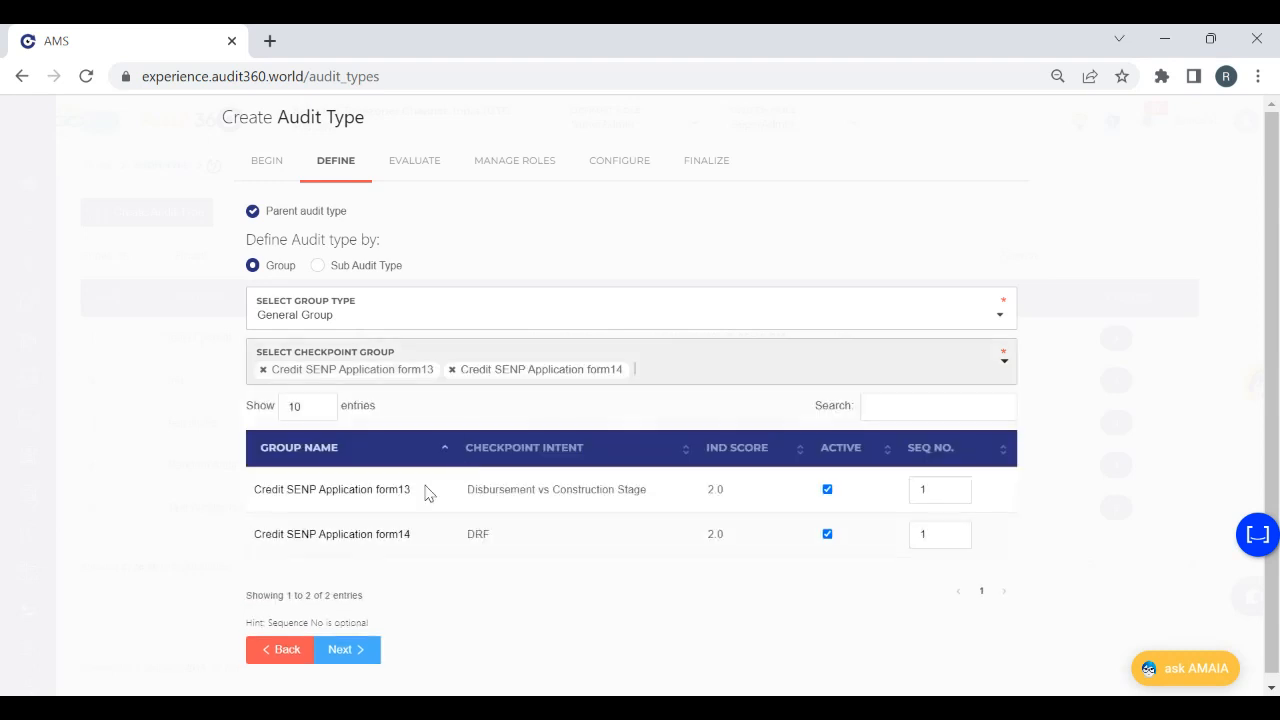
click(350, 655)
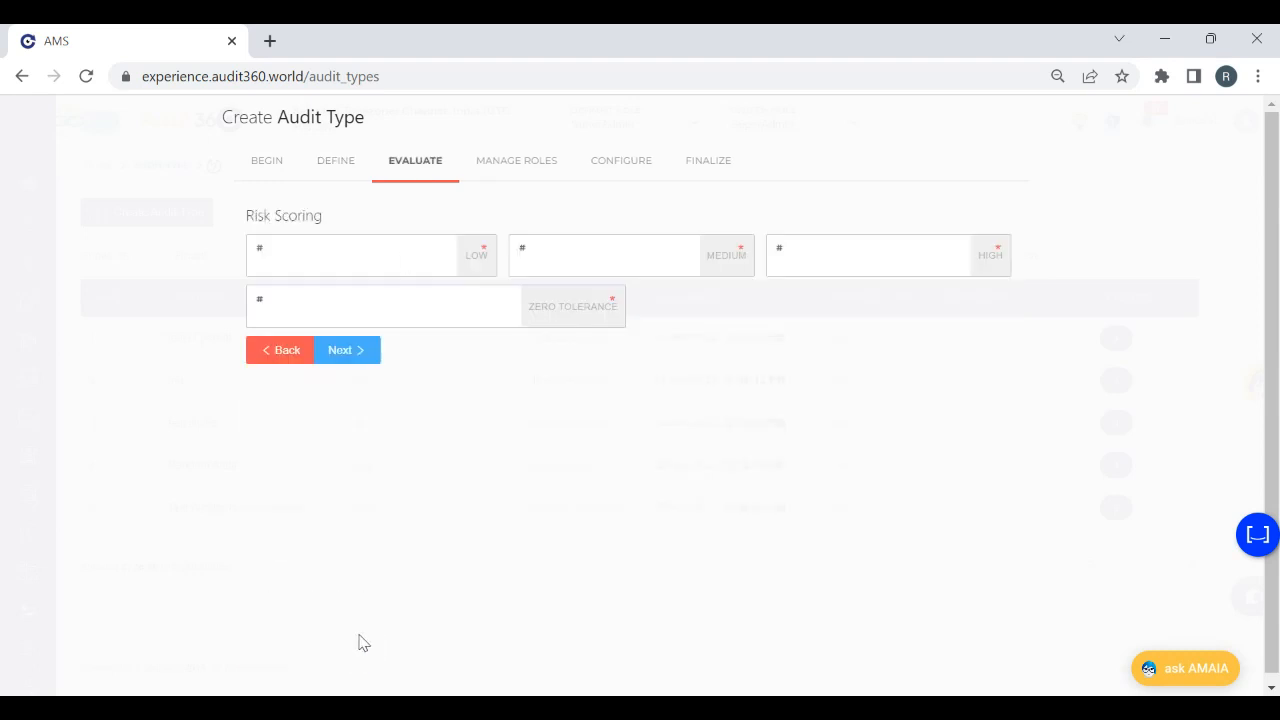
Set risk scores to 1 for low, 2 for medium, 3 for high and 5 for zero tolerance, and continue through roles to configuration
click(329, 271)
text(1)
key(Tab)
text(2)
key(Tab)
text(3)
key(Tab)
text(5)
click(365, 350)
click(822, 190)
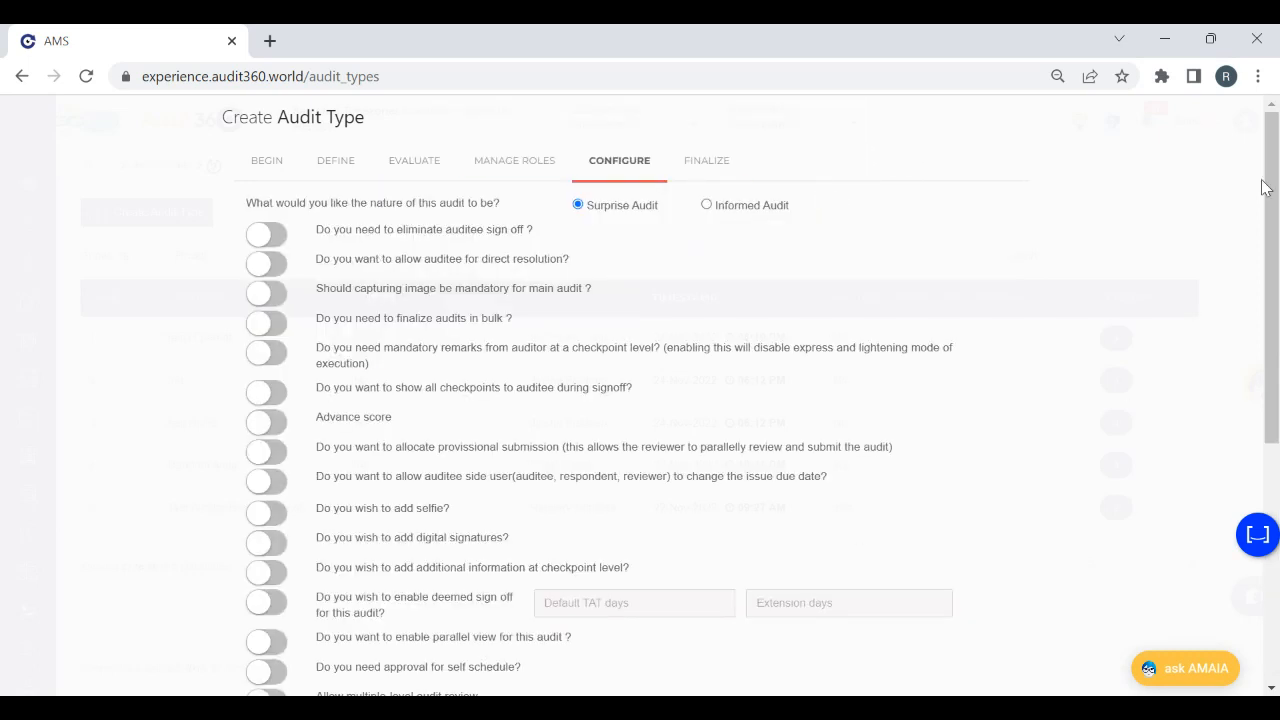
Enable issue mapping configuration for the audit type and turn on Issue Closure Tagging
drag(1276, 197, 1277, 332)
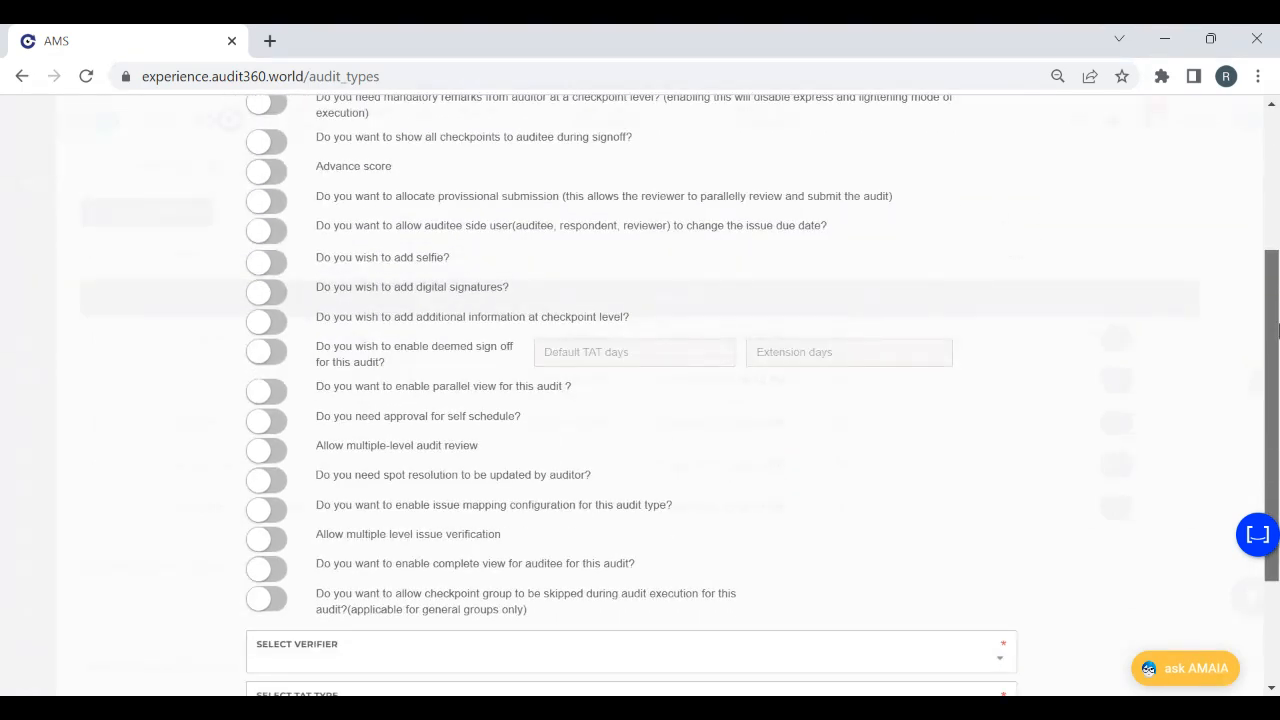
click(276, 514)
drag(700, 508, 310, 507)
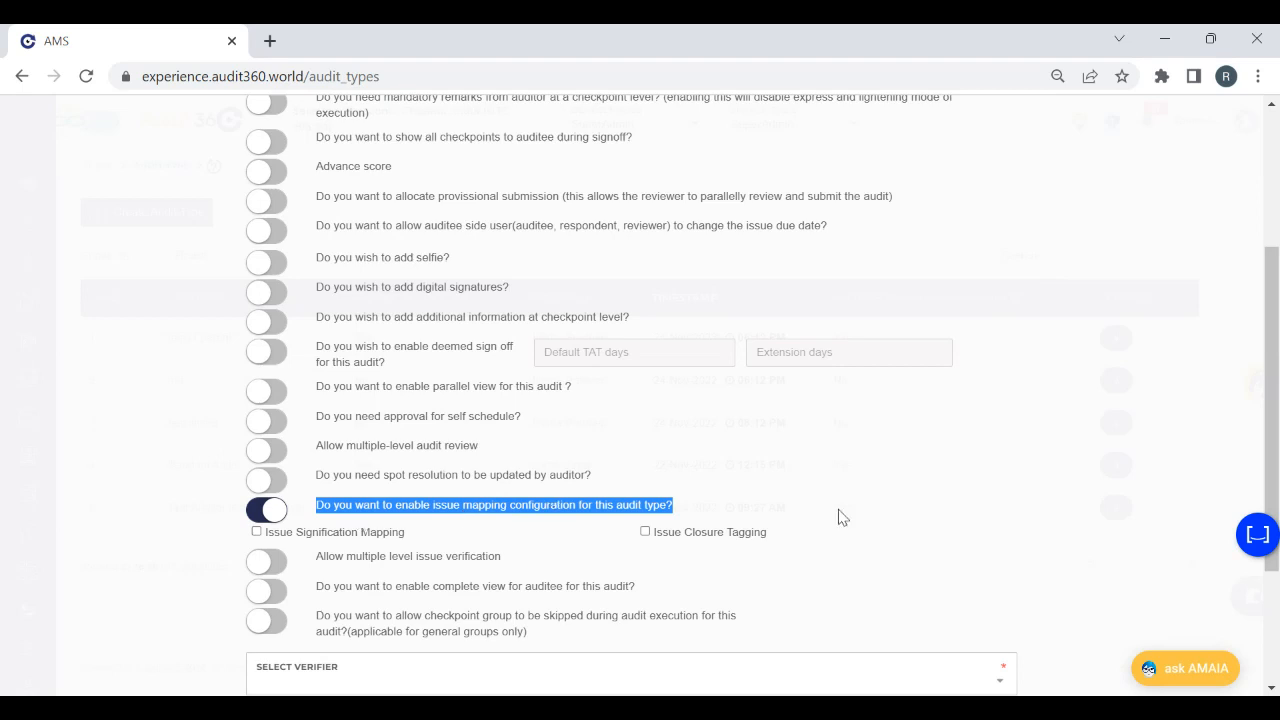
click(925, 459)
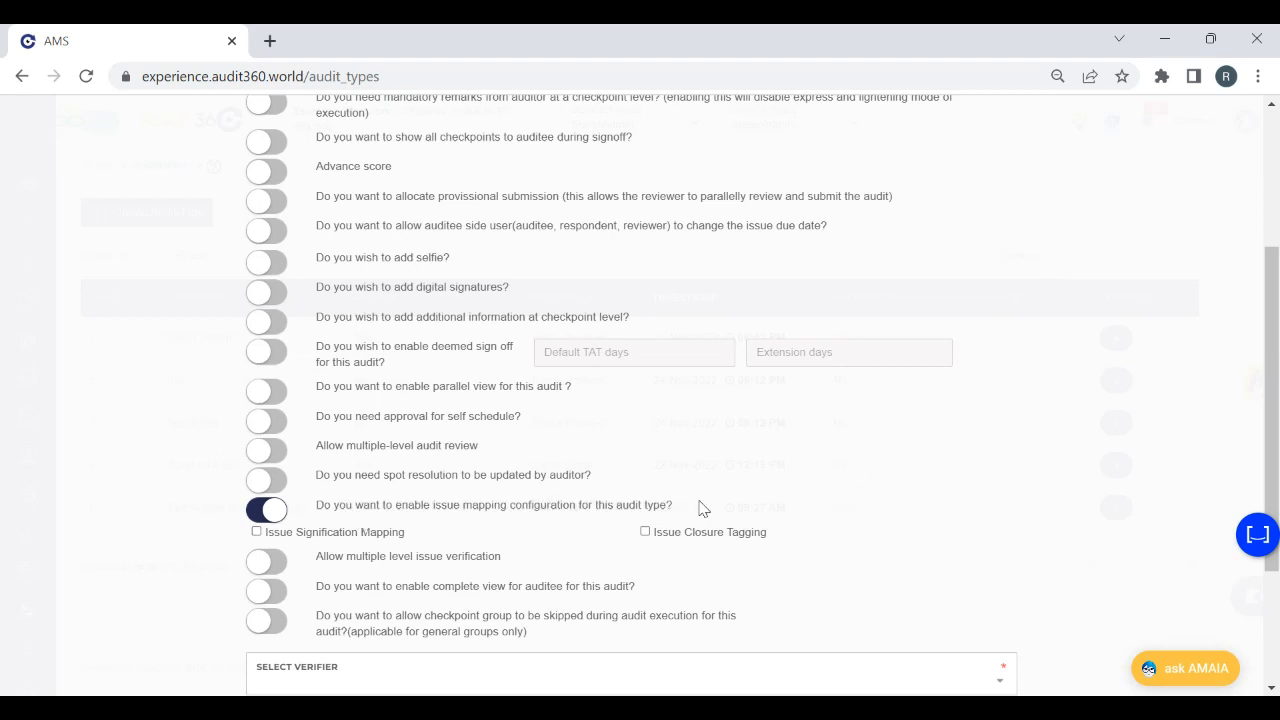
click(645, 533)
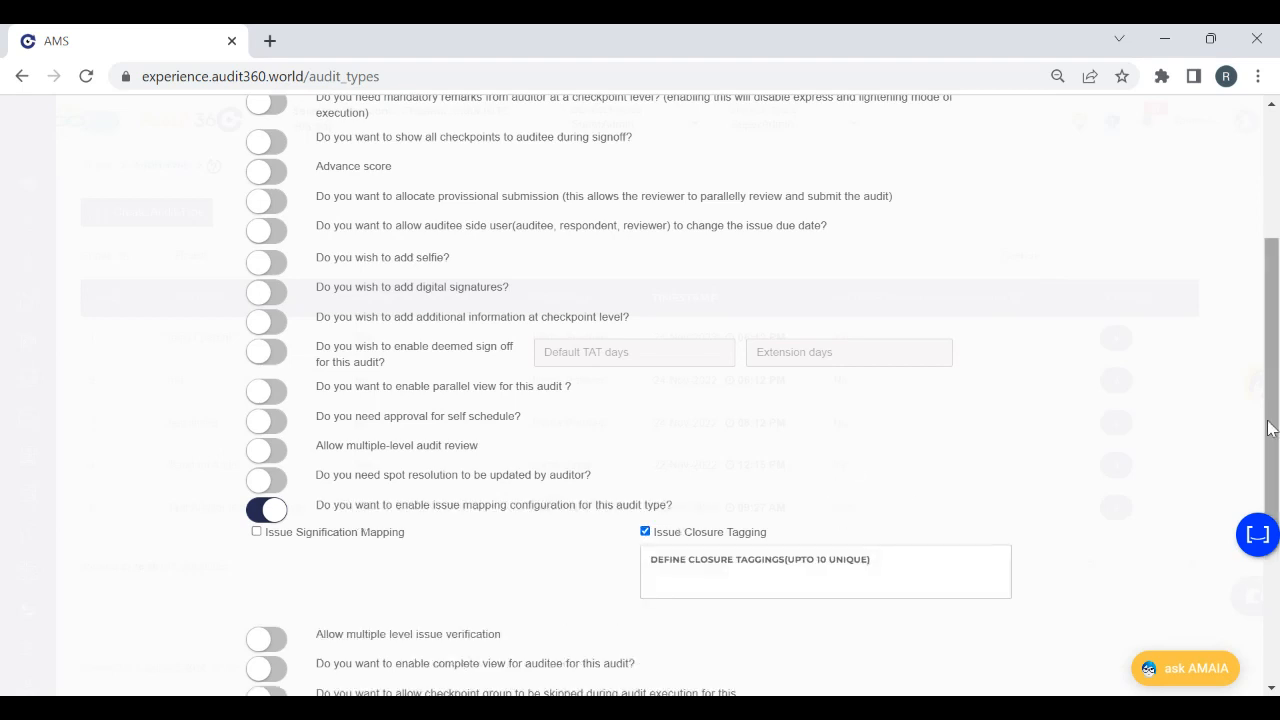
Define the closure tags Accepted Risk, Exceptional Approval, Fully Resolved and Partially Closed
scroll(1270, 428, down, 1)
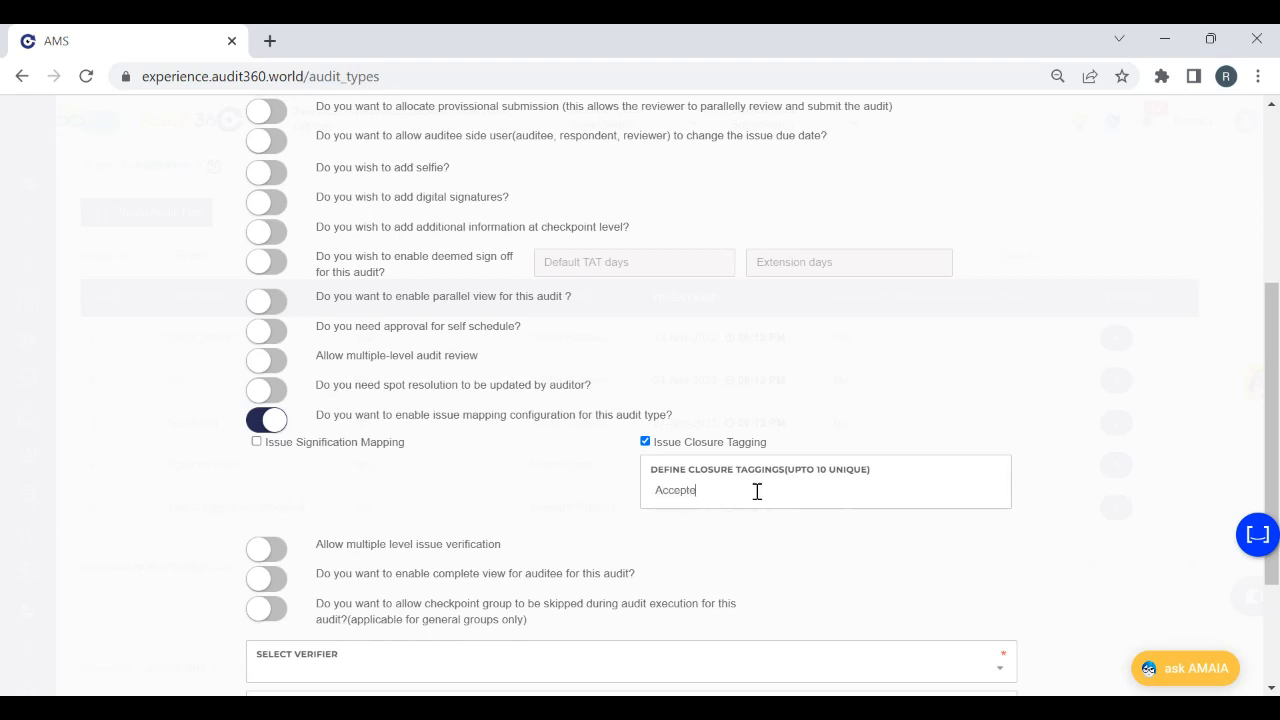
key(Return)
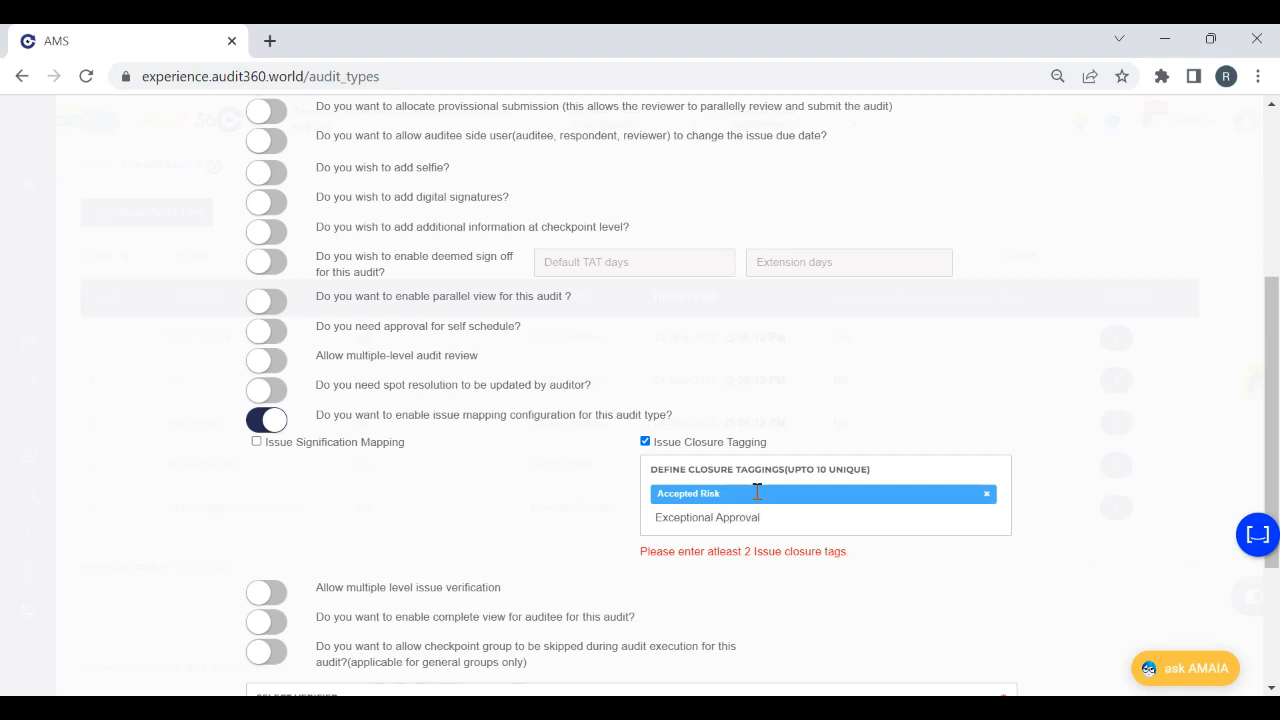
key(Return)
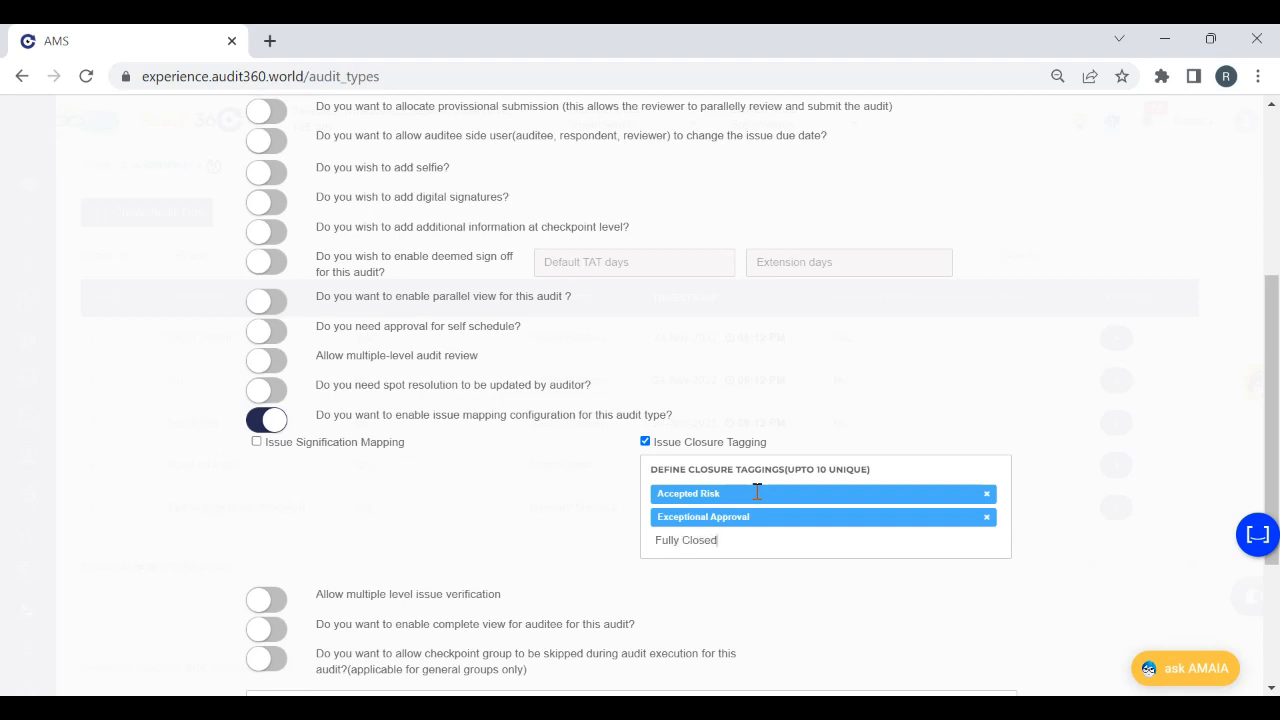
key(BackSpace)
key(BackSpace)
key(BackSpace)
key(BackSpace)
key(BackSpace)
key(BackSpace)
key(Return)
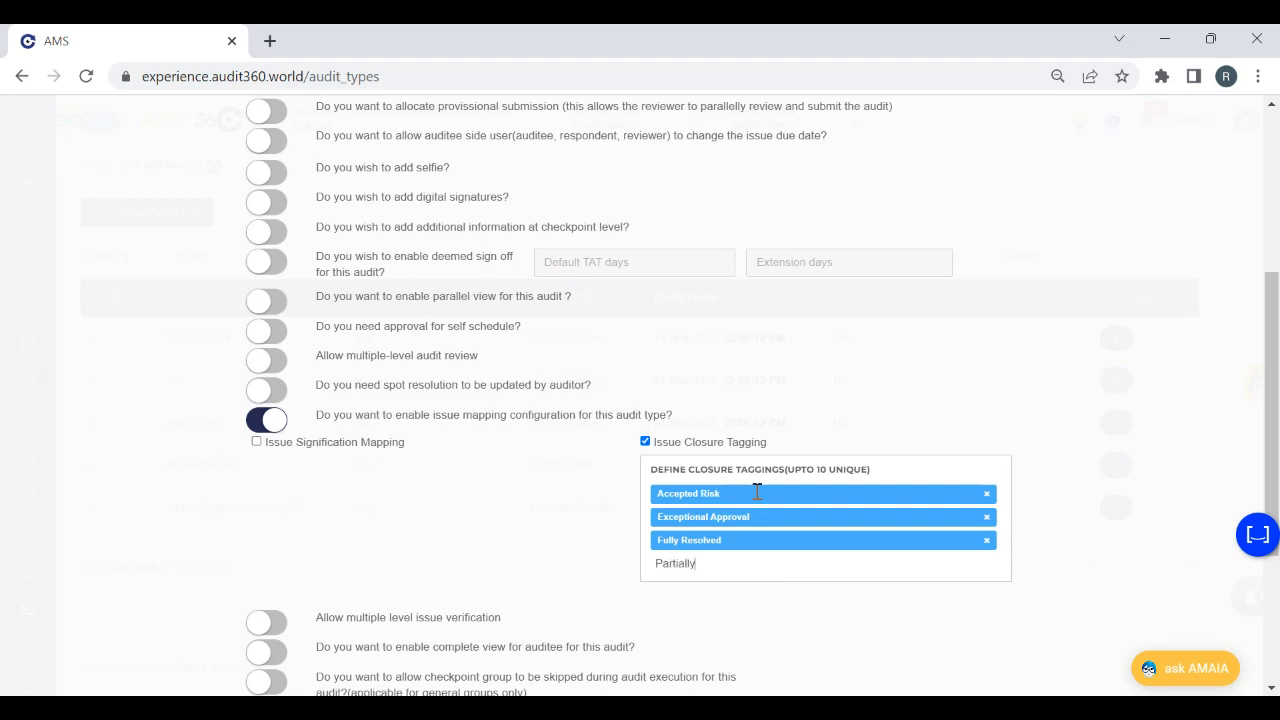
text(Partially Closed)
key(Return)
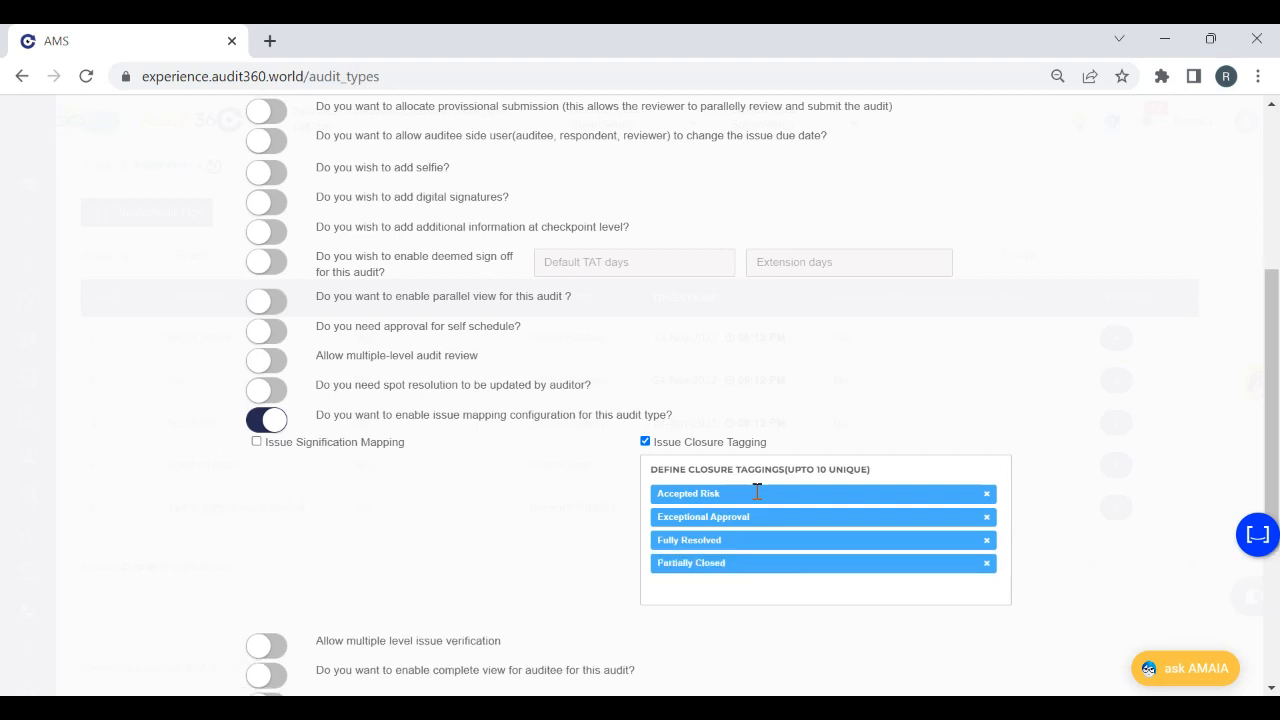
Set the verifier to Admin and the TAT type to Proposed By Auditee, and enable elimination of auditee sign off
drag(1274, 357, 1273, 516)
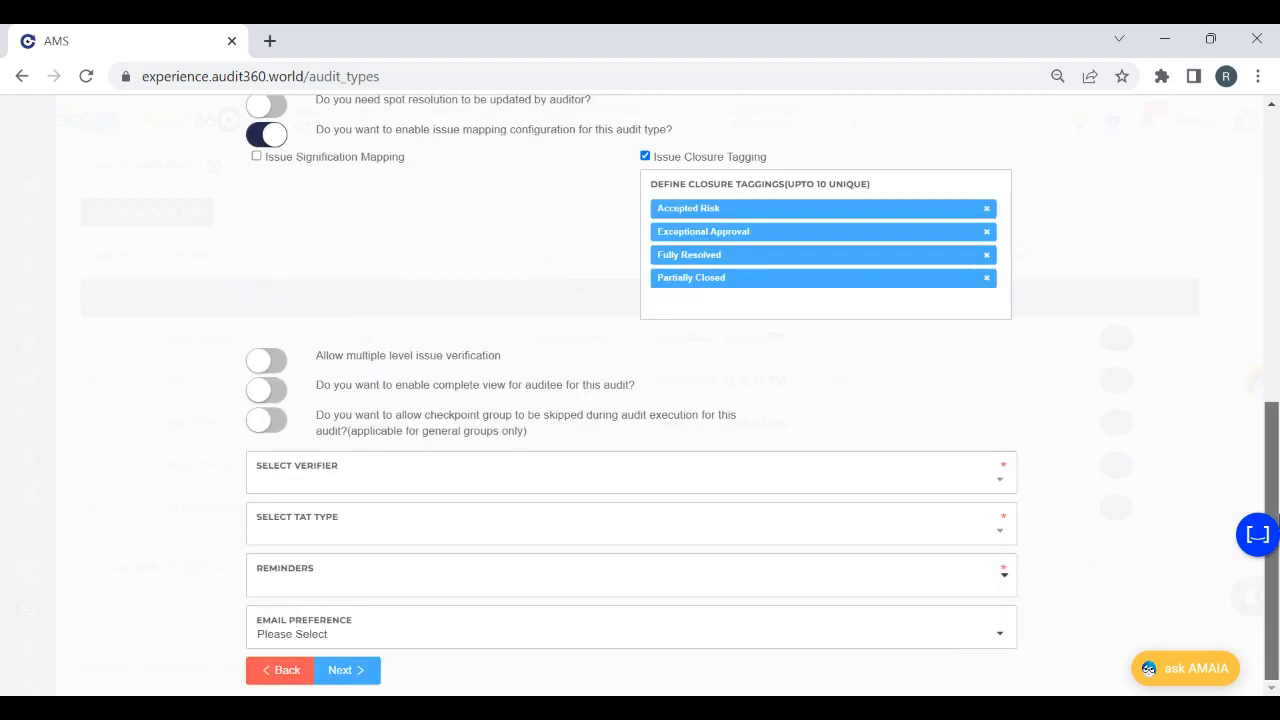
click(424, 486)
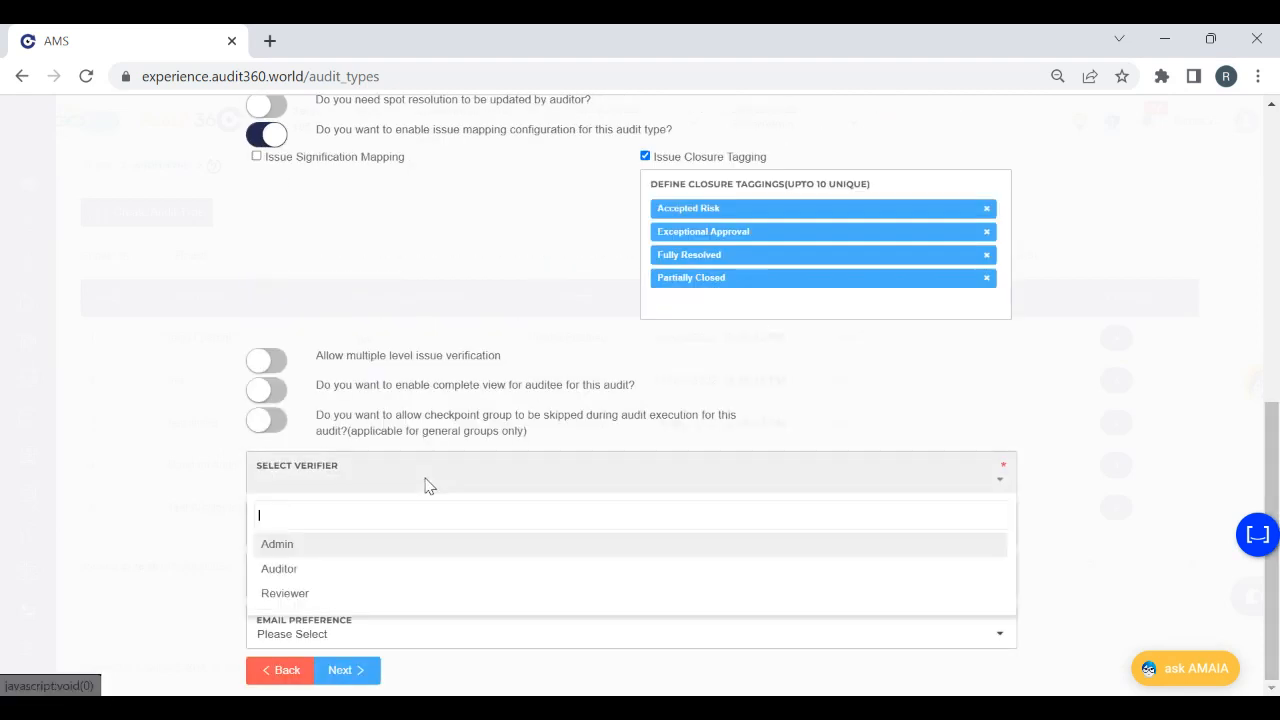
click(330, 549)
click(346, 540)
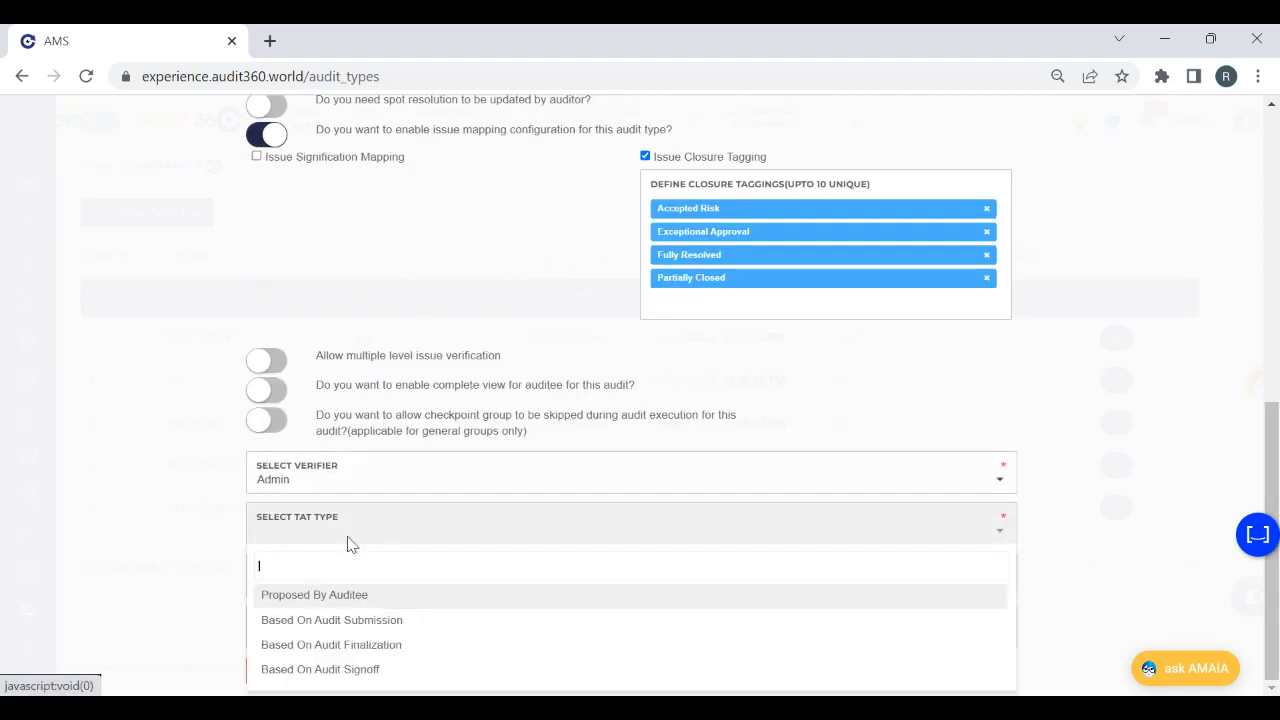
click(350, 596)
drag(1272, 540, 1278, 95)
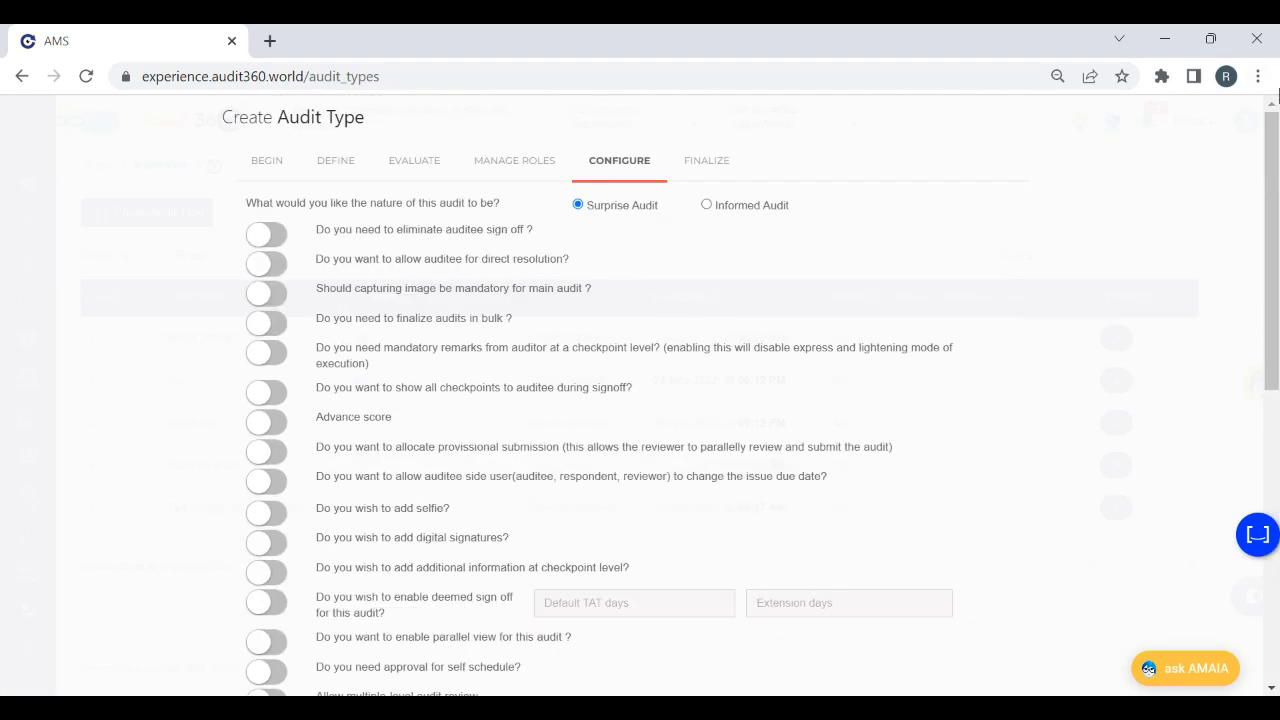
click(280, 238)
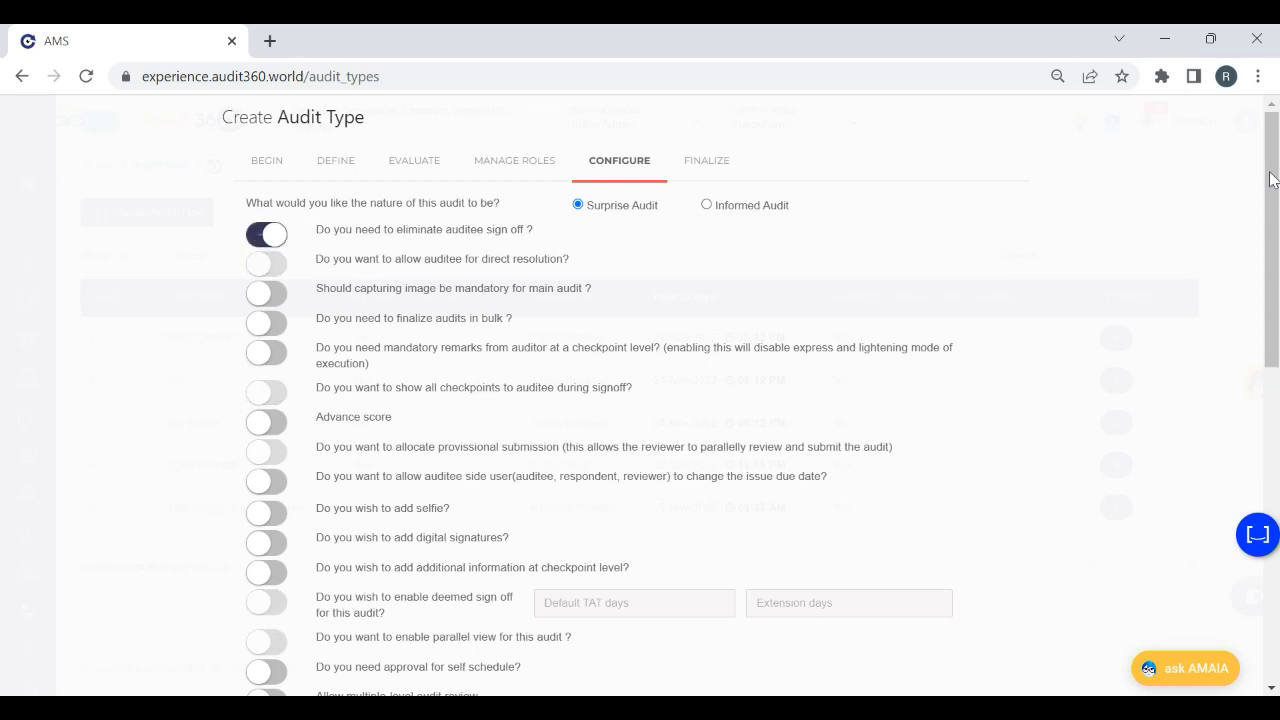
Set the low due days to 1 and the medium, high and ZT due days to 12, and continue to finalization
drag(1273, 195, 1277, 510)
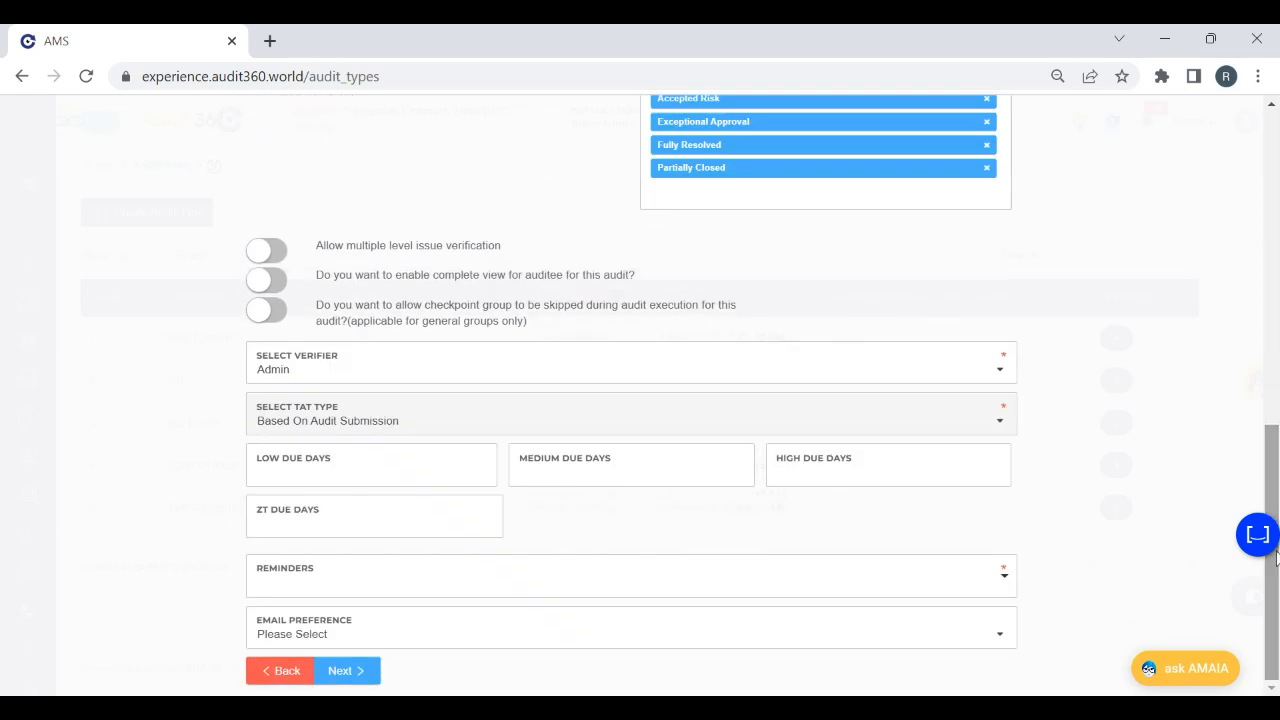
click(325, 474)
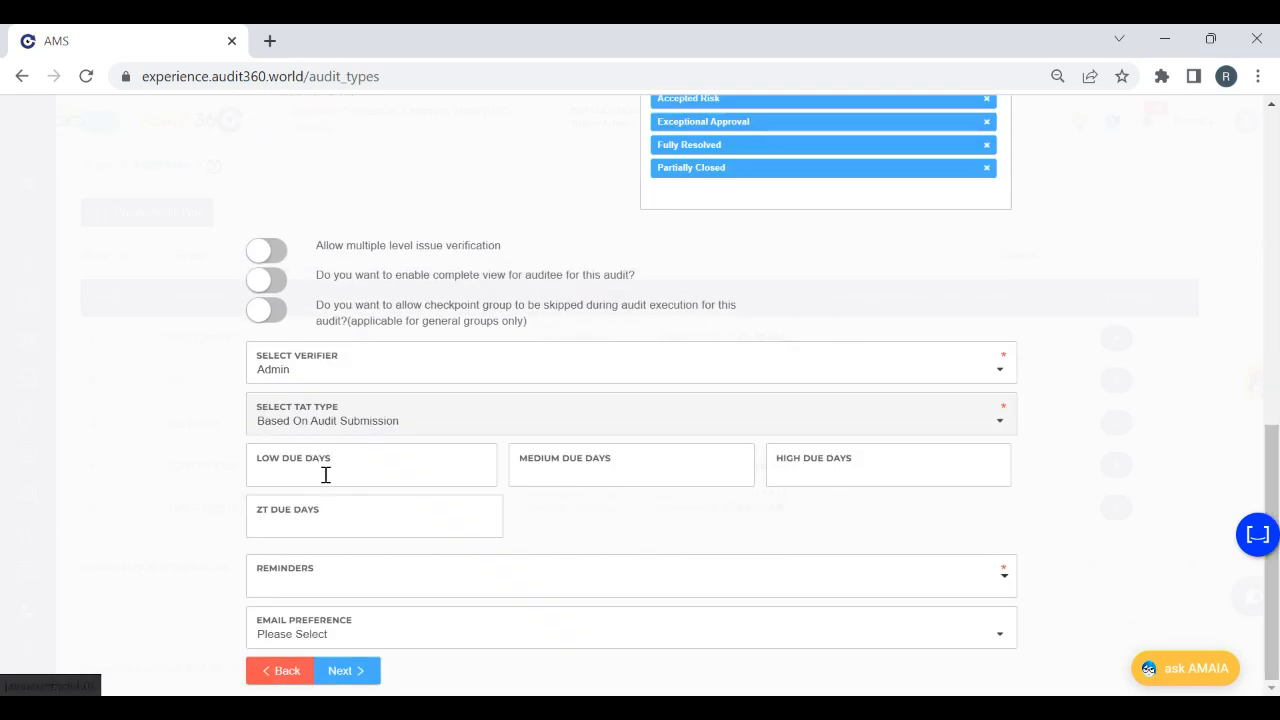
text(12)
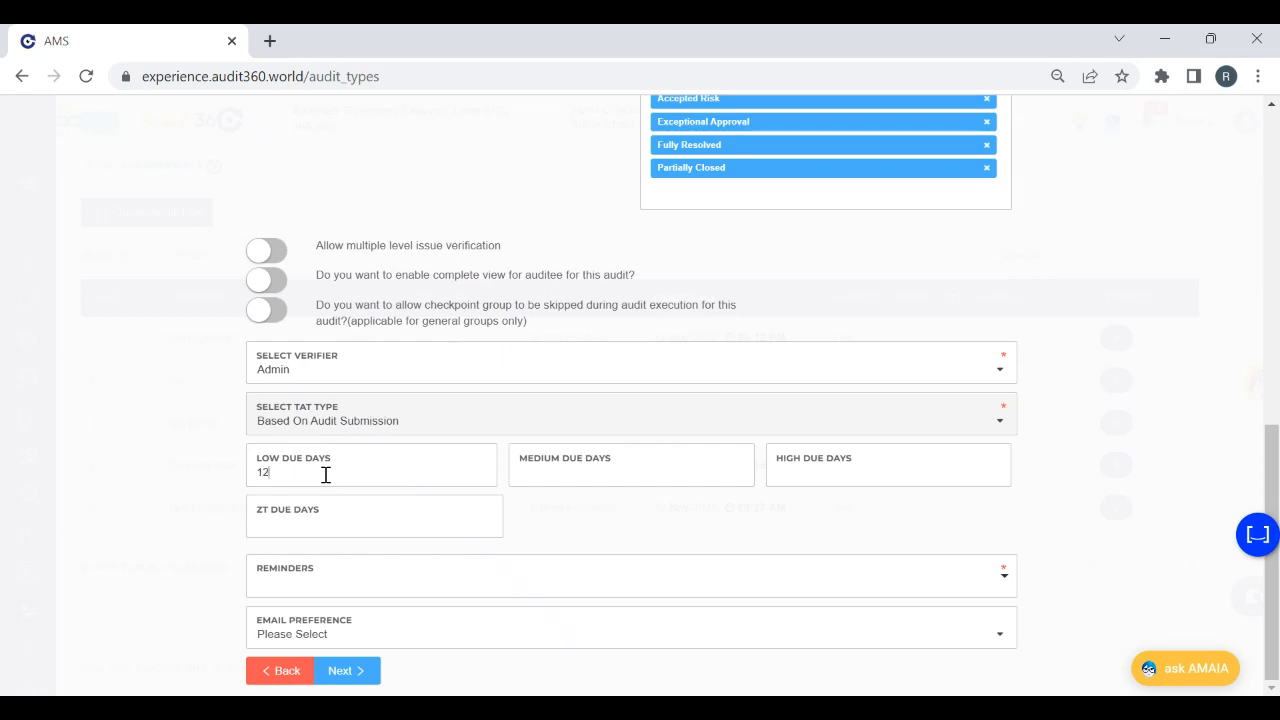
key(Tab)
text(12)
key(Tab)
text(12)
key(Tab)
text(12)
click(340, 671)
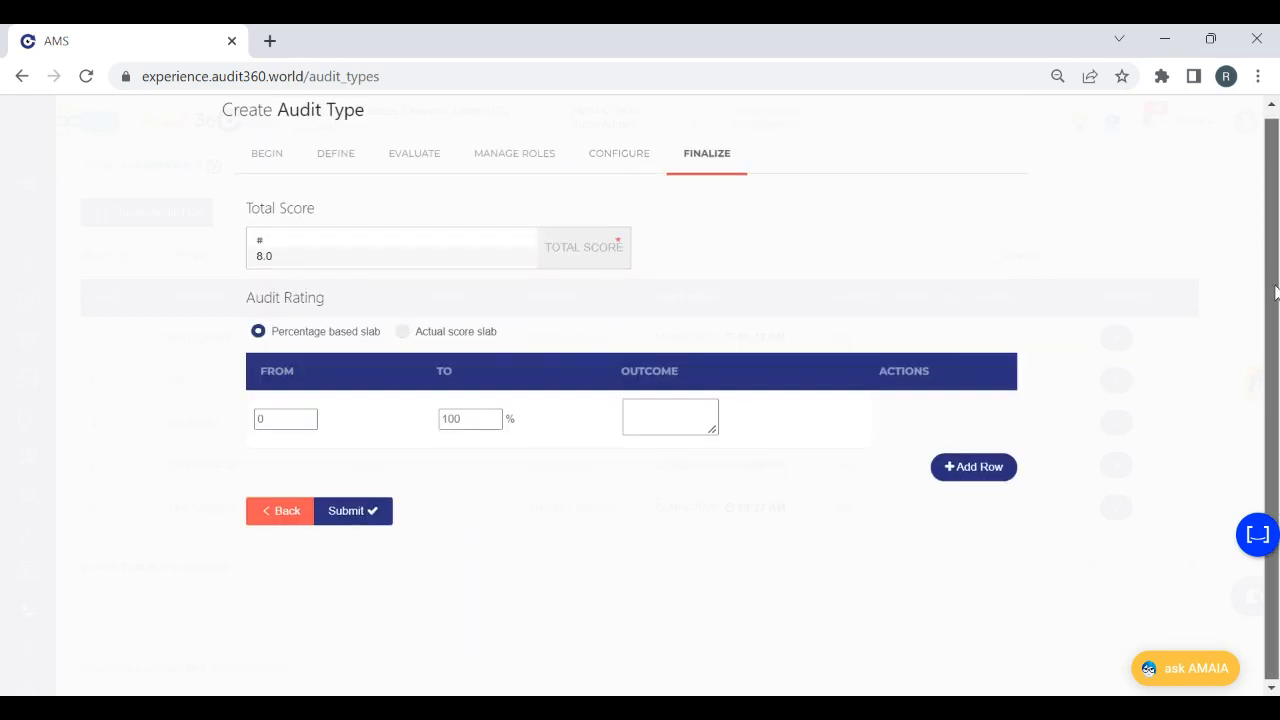
Enter TEST as the outcome for the 0 to 100% audit rating slab and submit the audit type
click(663, 409)
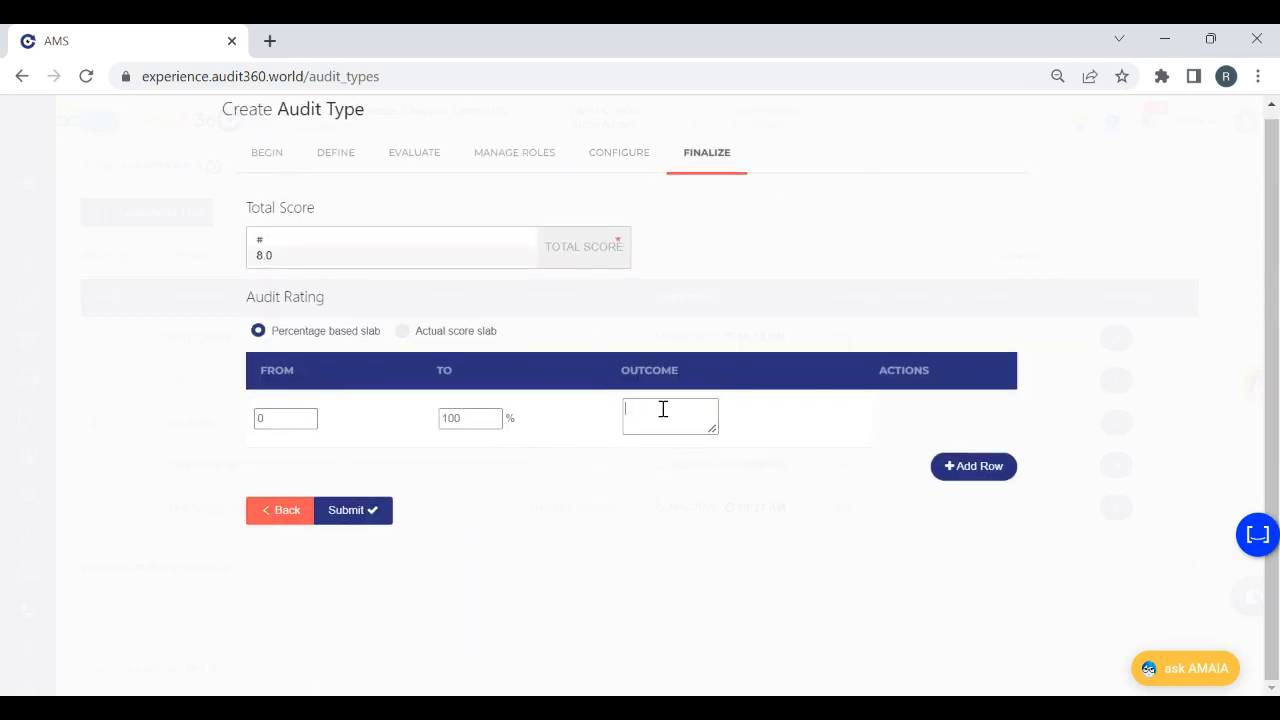
text(TEST)
click(351, 515)
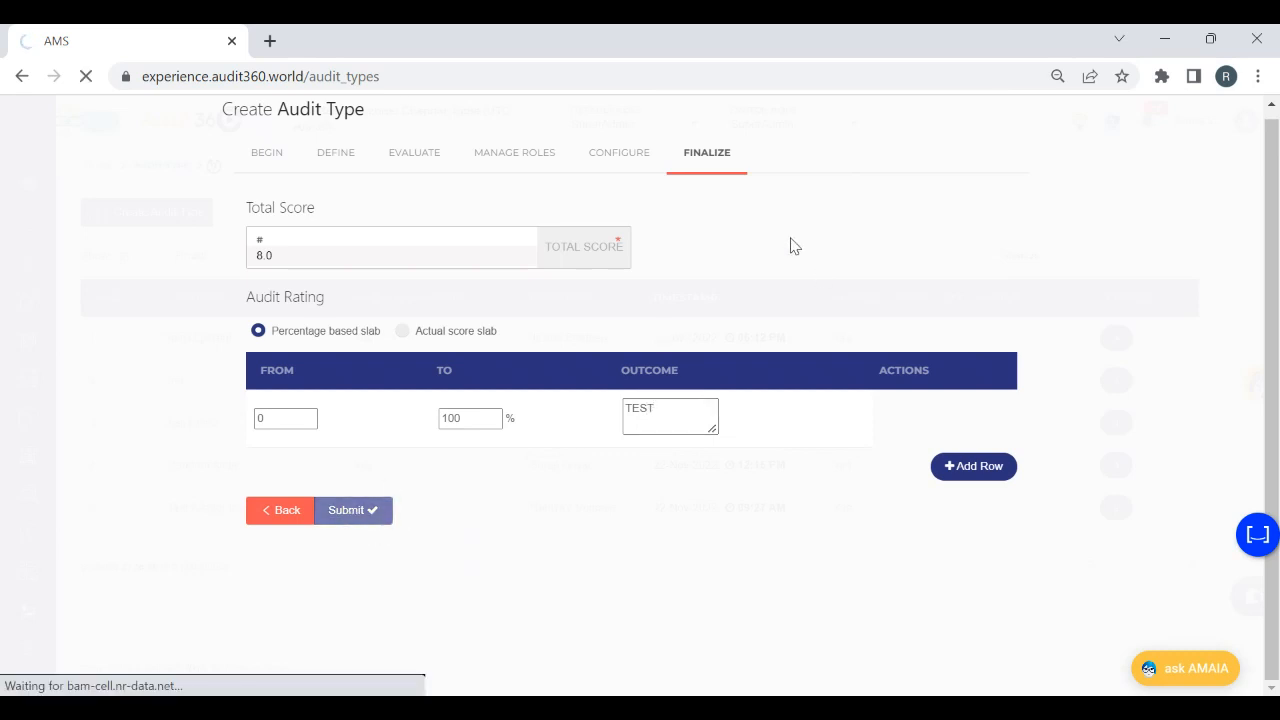
Open the Auditee Admin Configuration page and its list of audit types
mouse_move(20, 300)
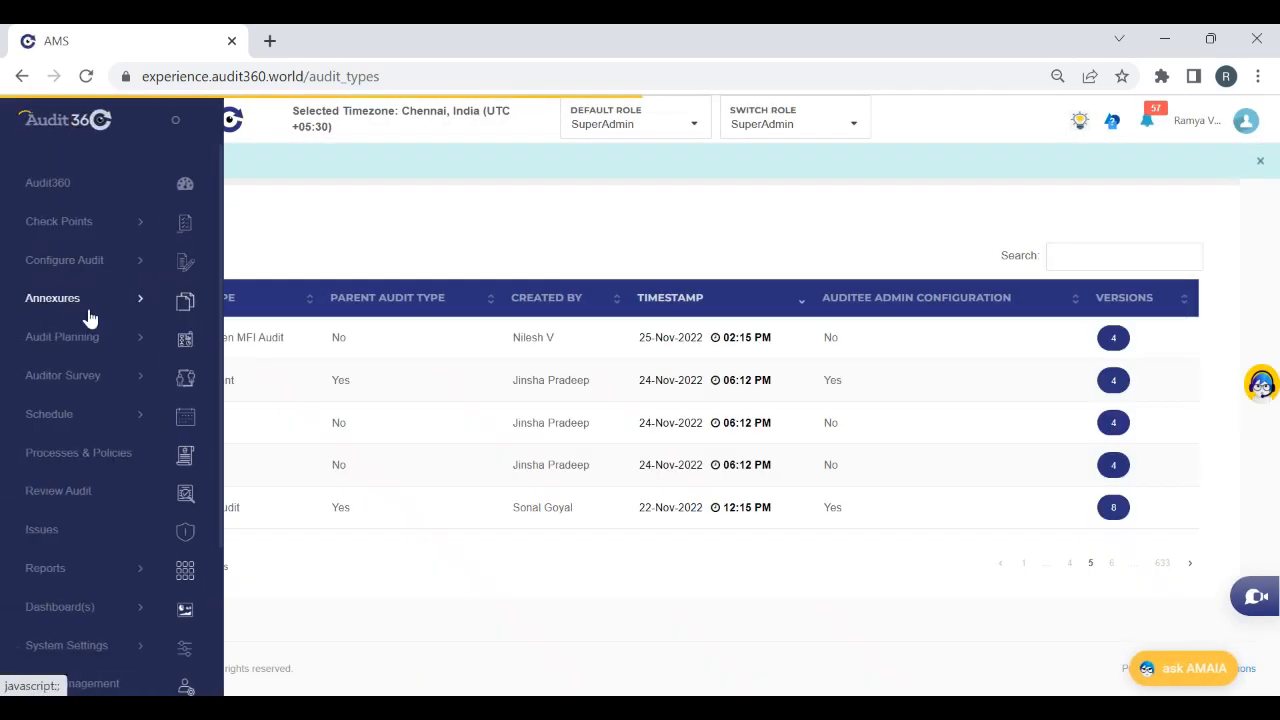
click(58, 262)
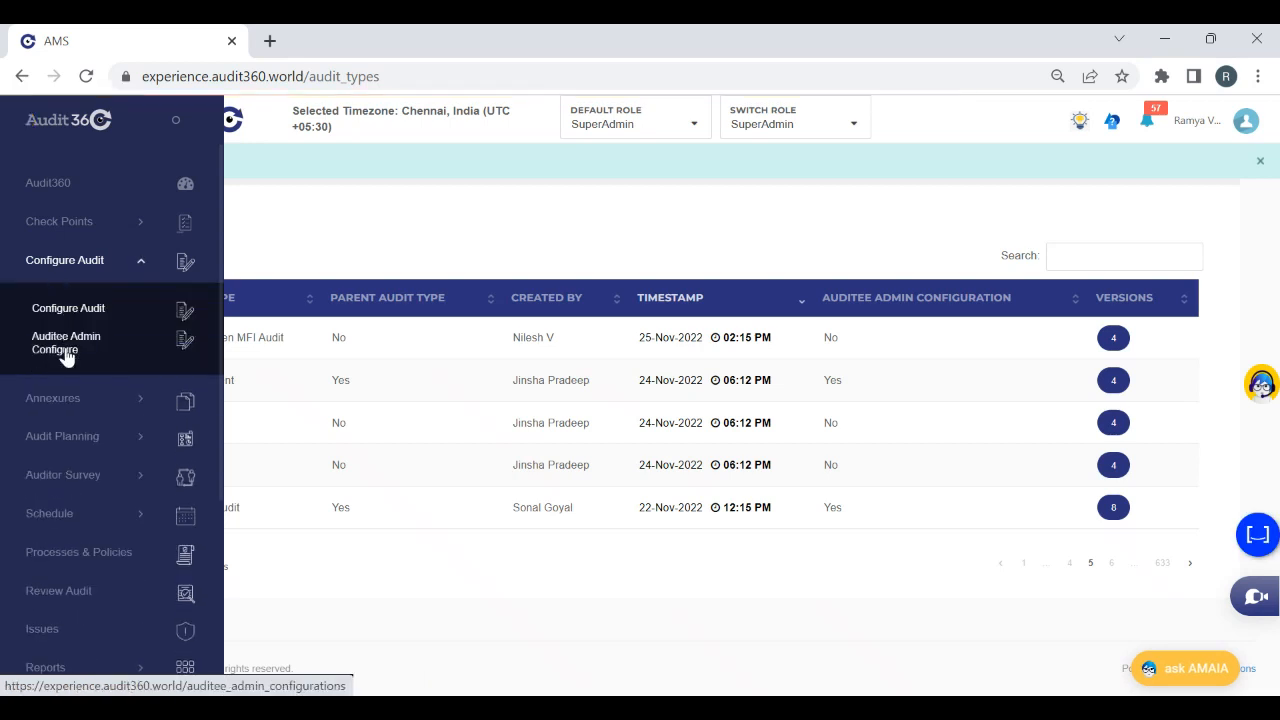
click(66, 345)
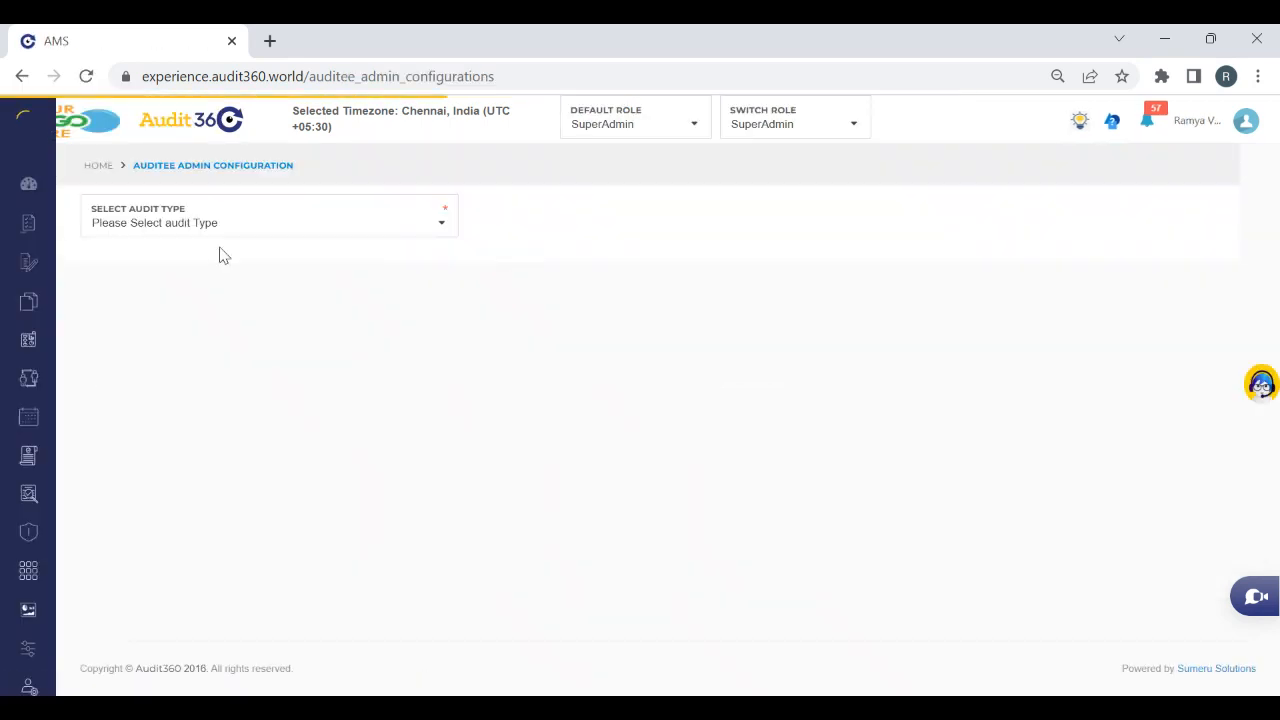
click(210, 232)
text(T)
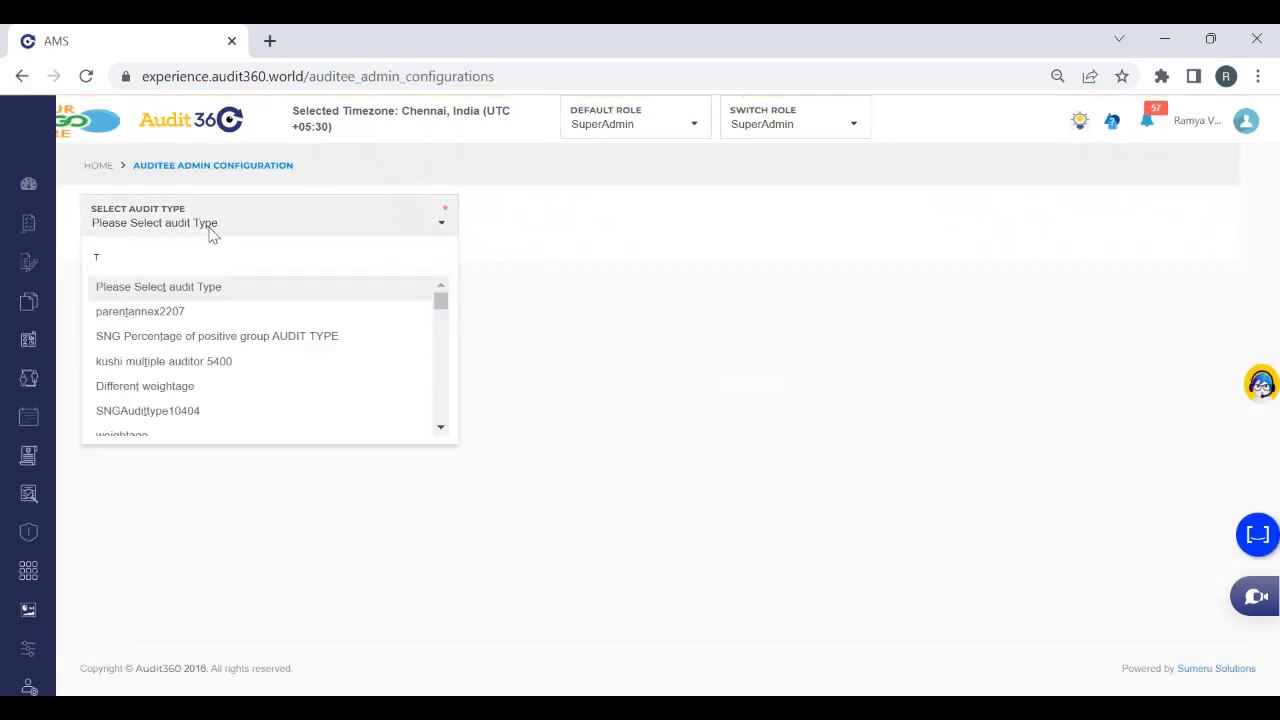
text(est)
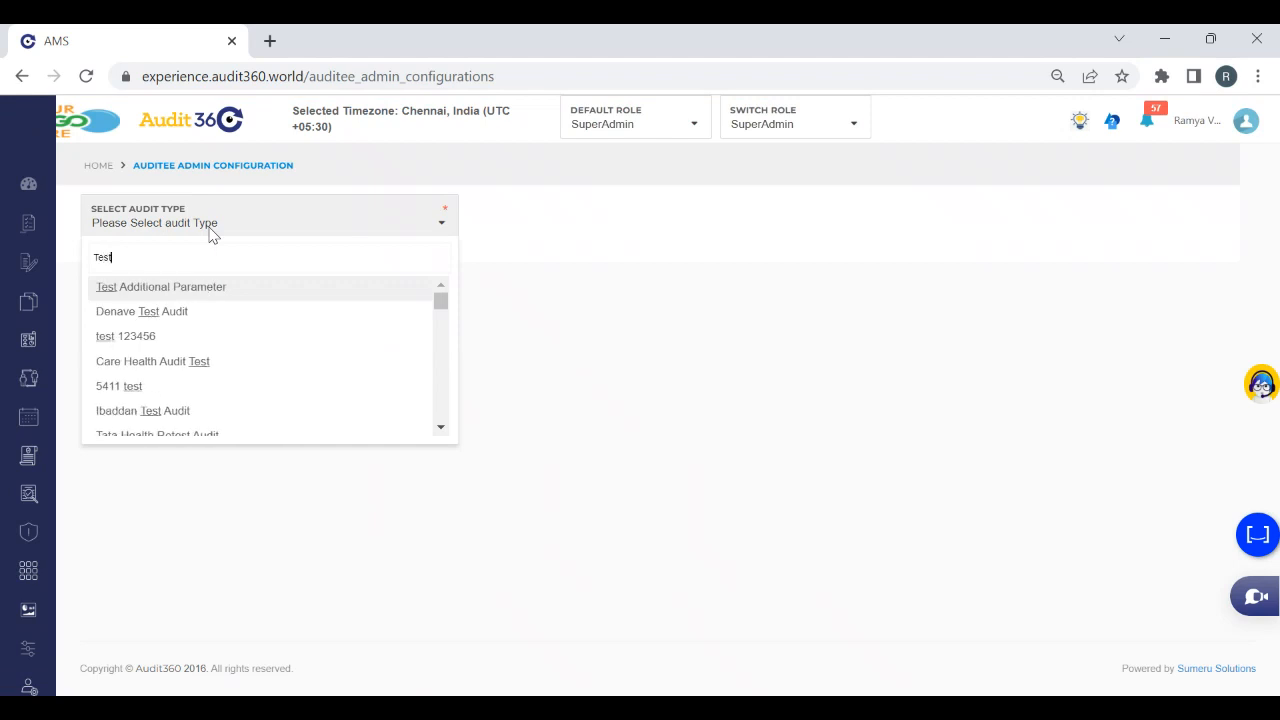
key(BackSpace)
key(BackSpace)
key(BackSpace)
key(BackSpace)
Choose the Webinar 5 Dec audit type and set its auditee respondent and reviewer workflows to Not Required
text(w)
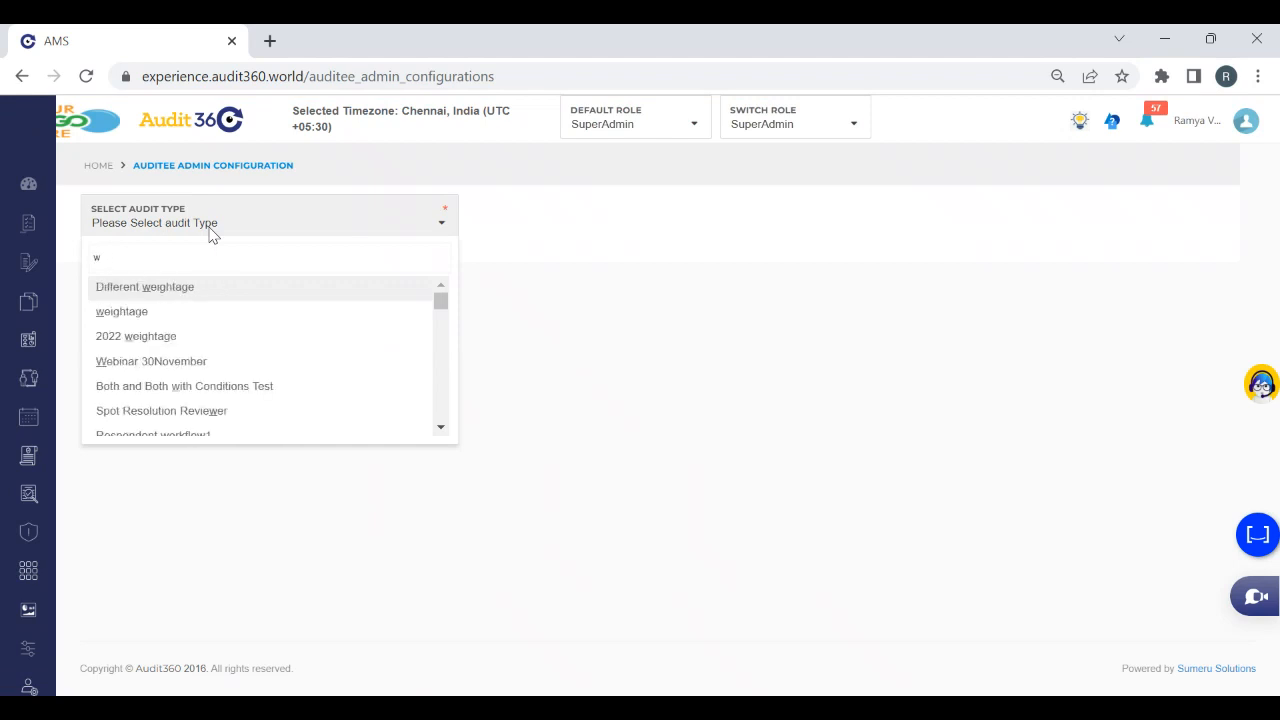
text(ebinar)
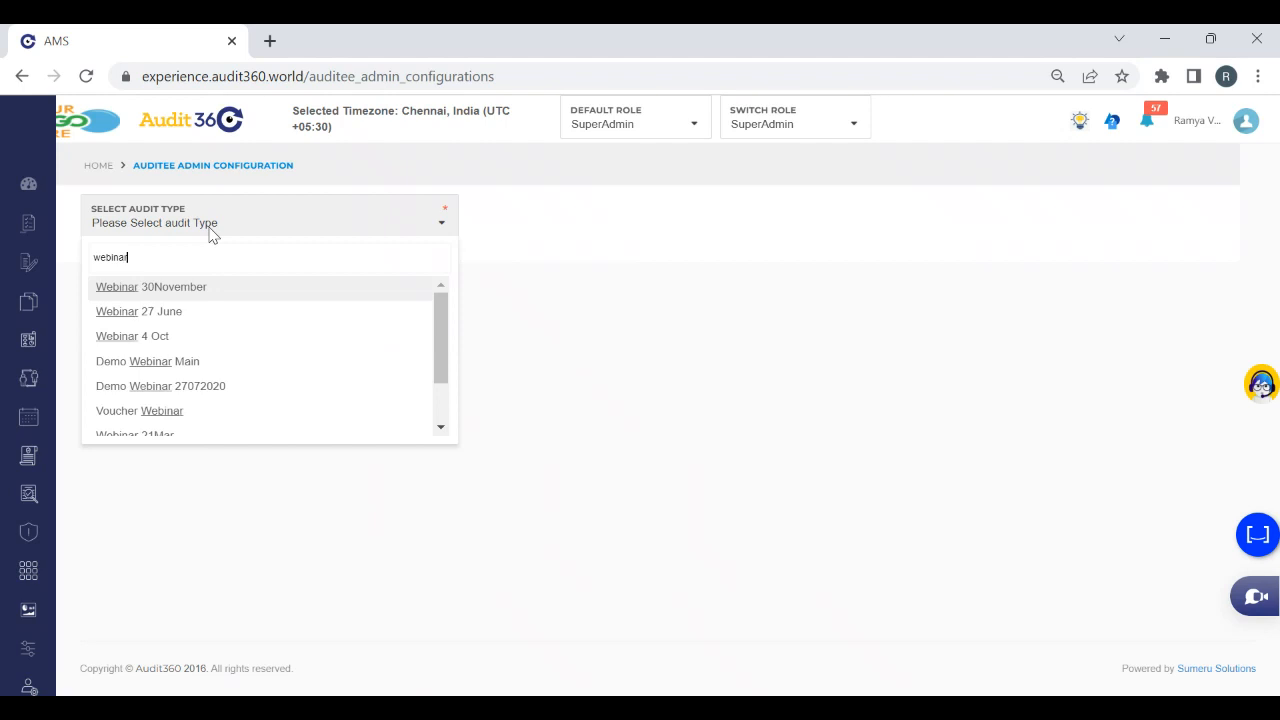
text( 5)
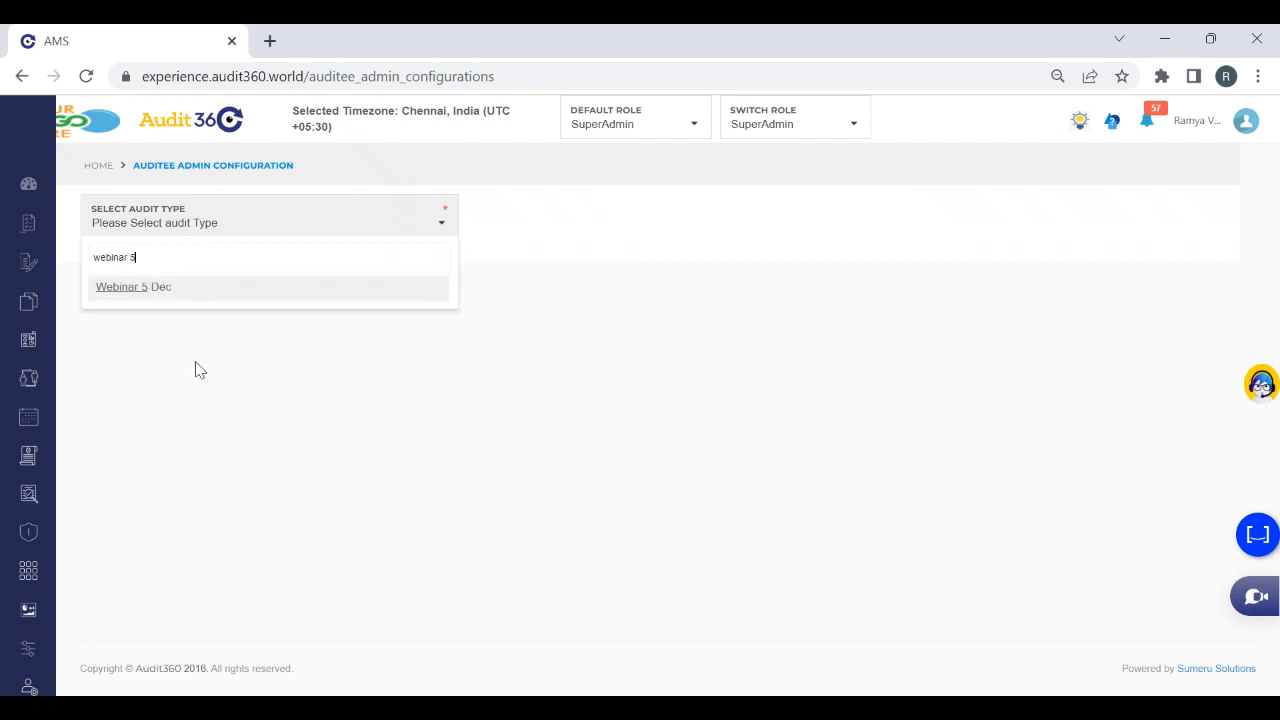
click(170, 291)
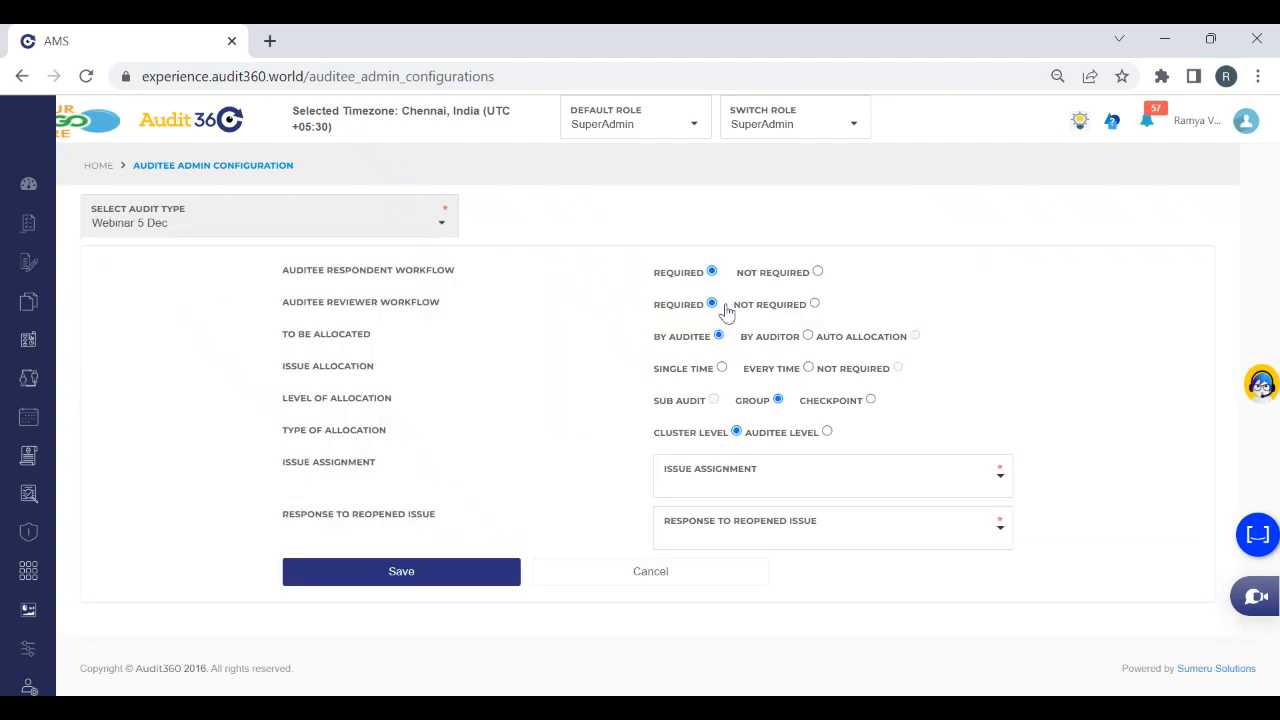
click(818, 272)
click(815, 304)
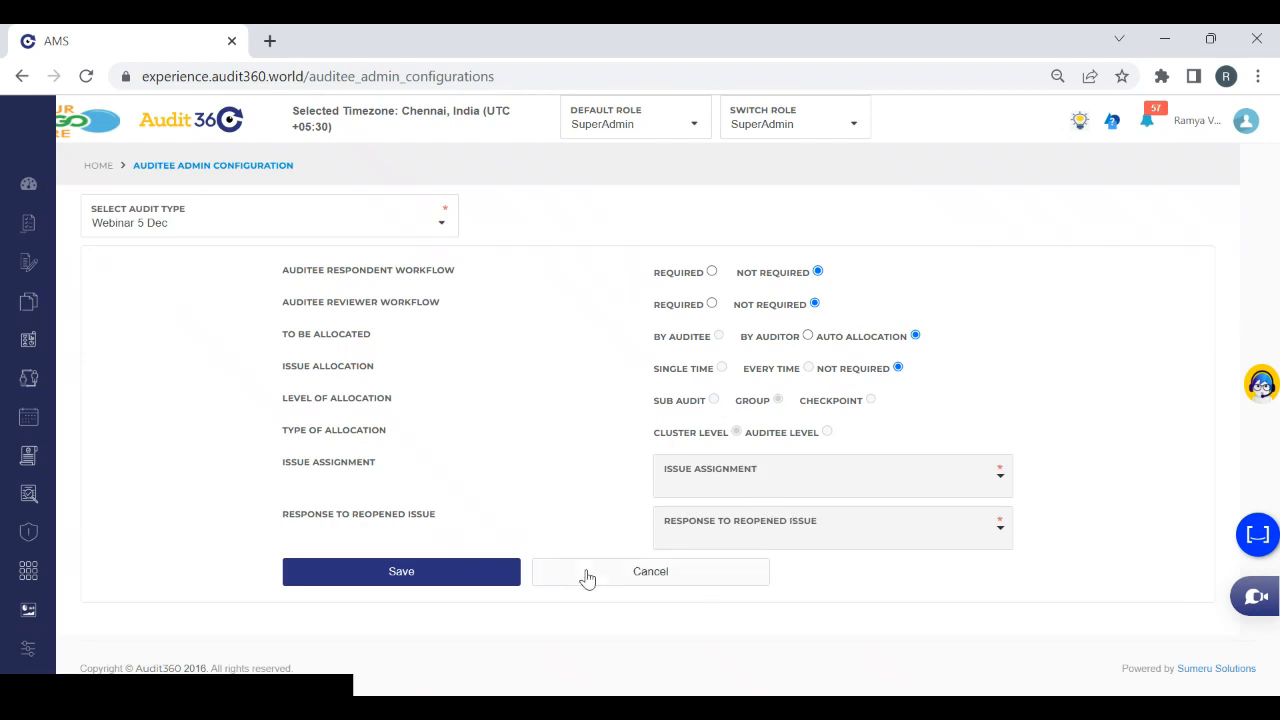
Save the auditee configuration and switch to the Auditor role
click(452, 582)
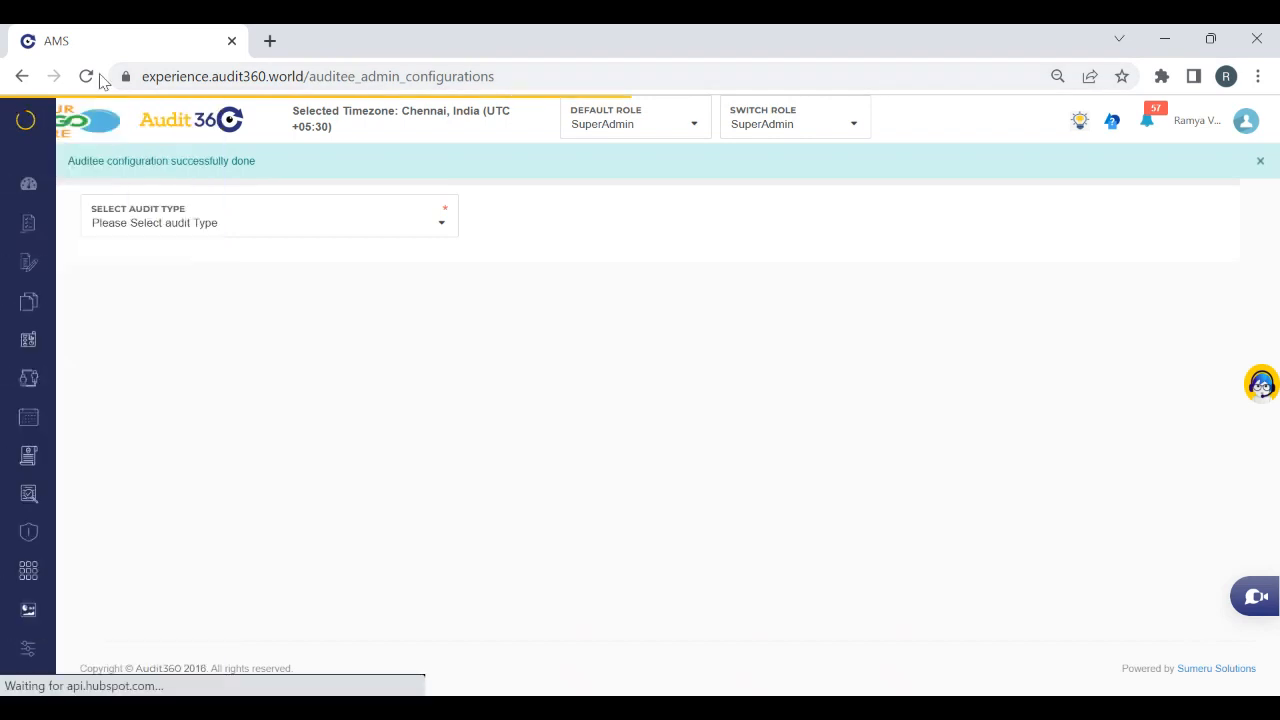
mouse_move(12, 307)
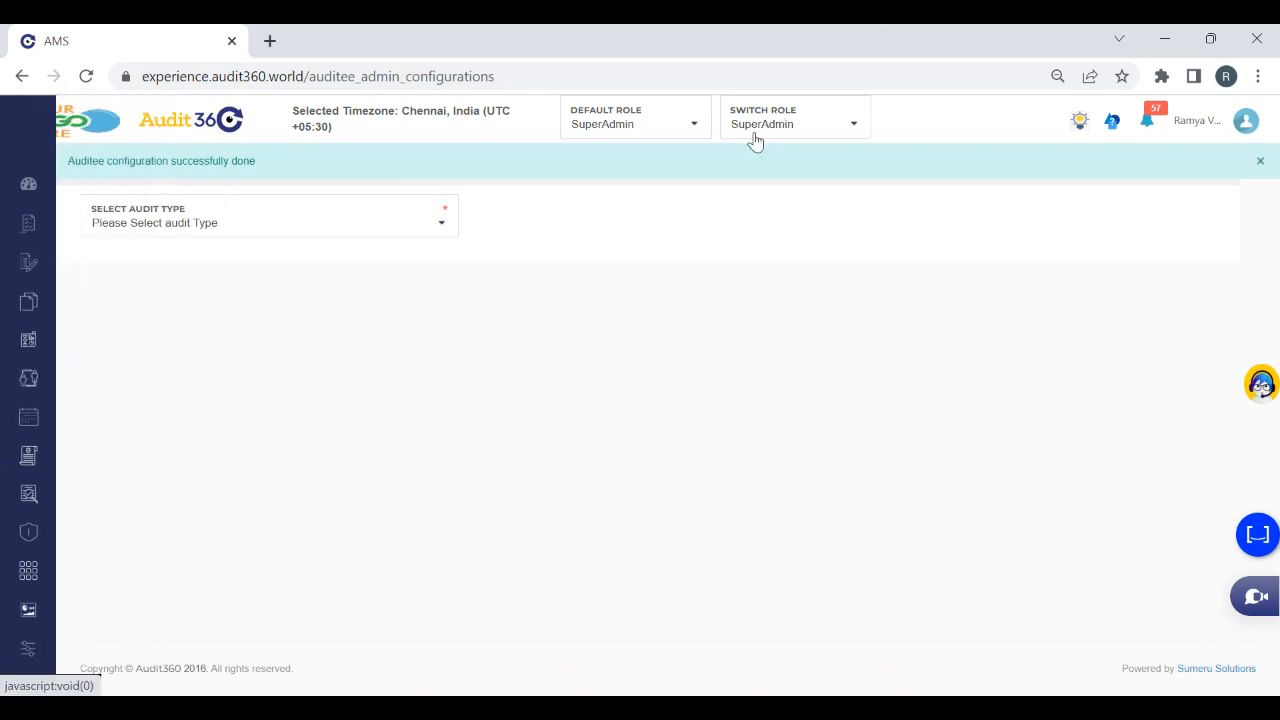
click(755, 138)
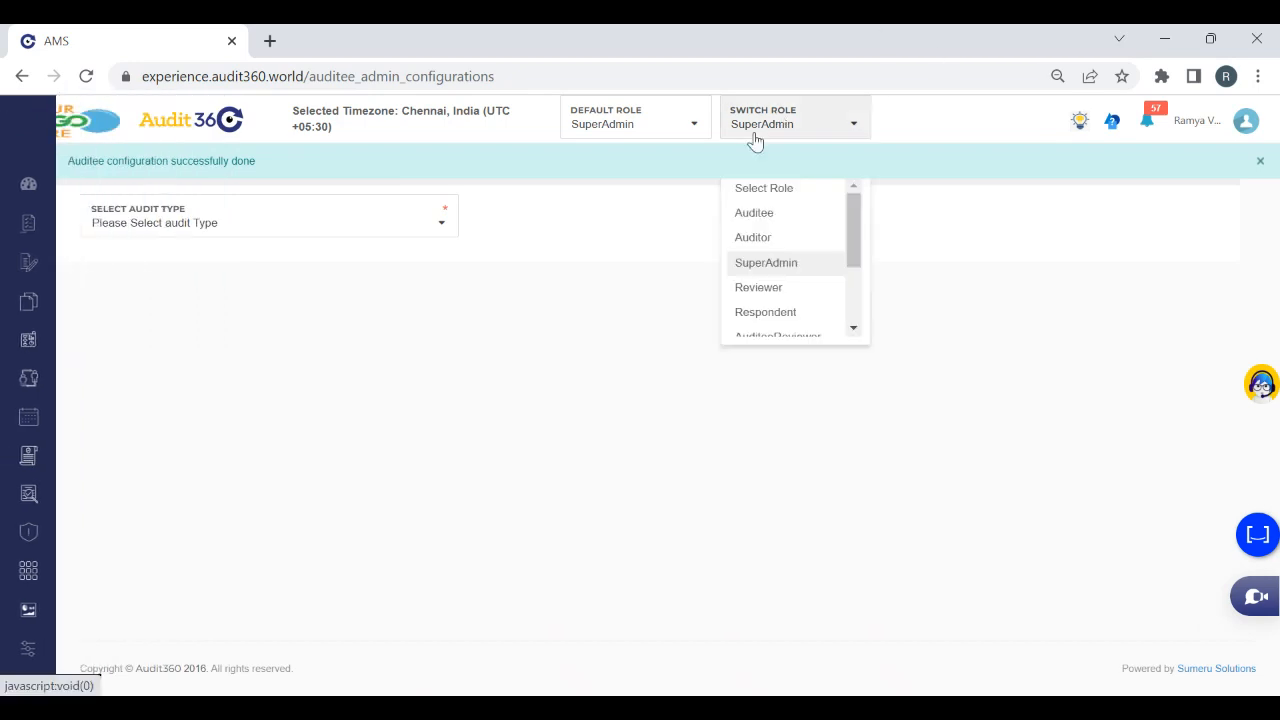
click(766, 243)
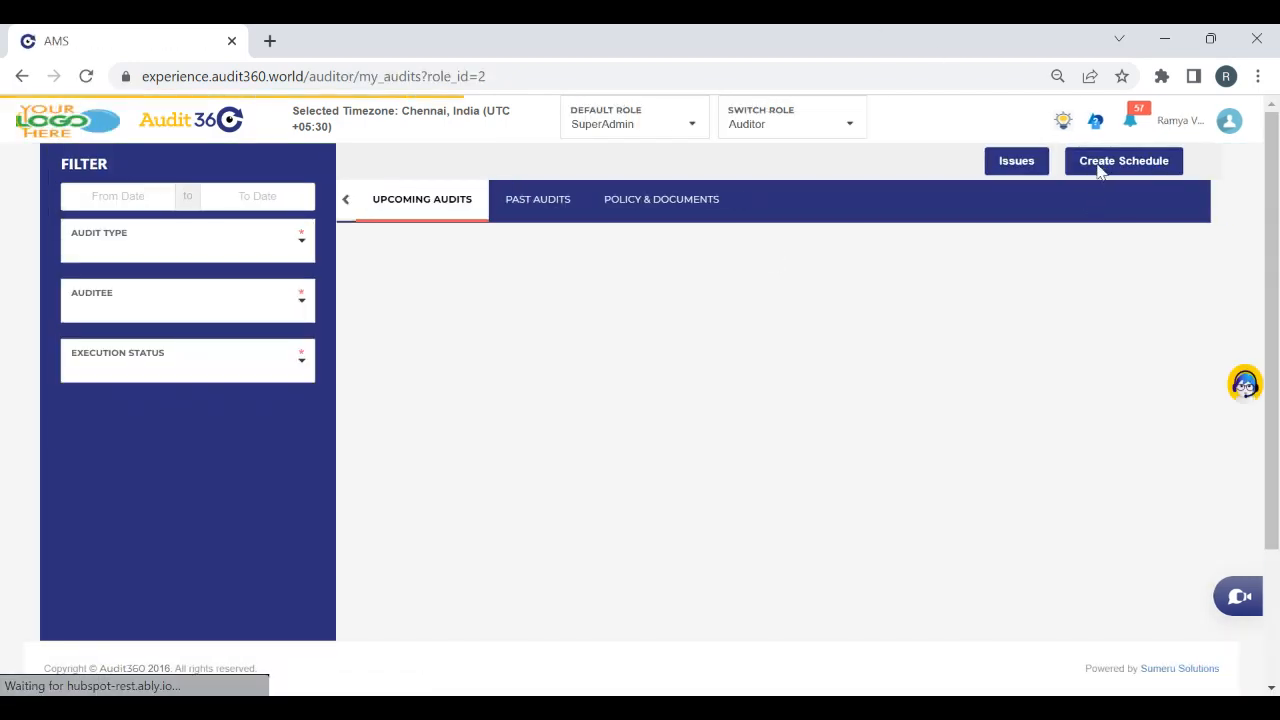
Create an audit schedule for audit type Webinar 5 Dec, with auditee type Branch and auditee Evershine Nagar
click(1097, 170)
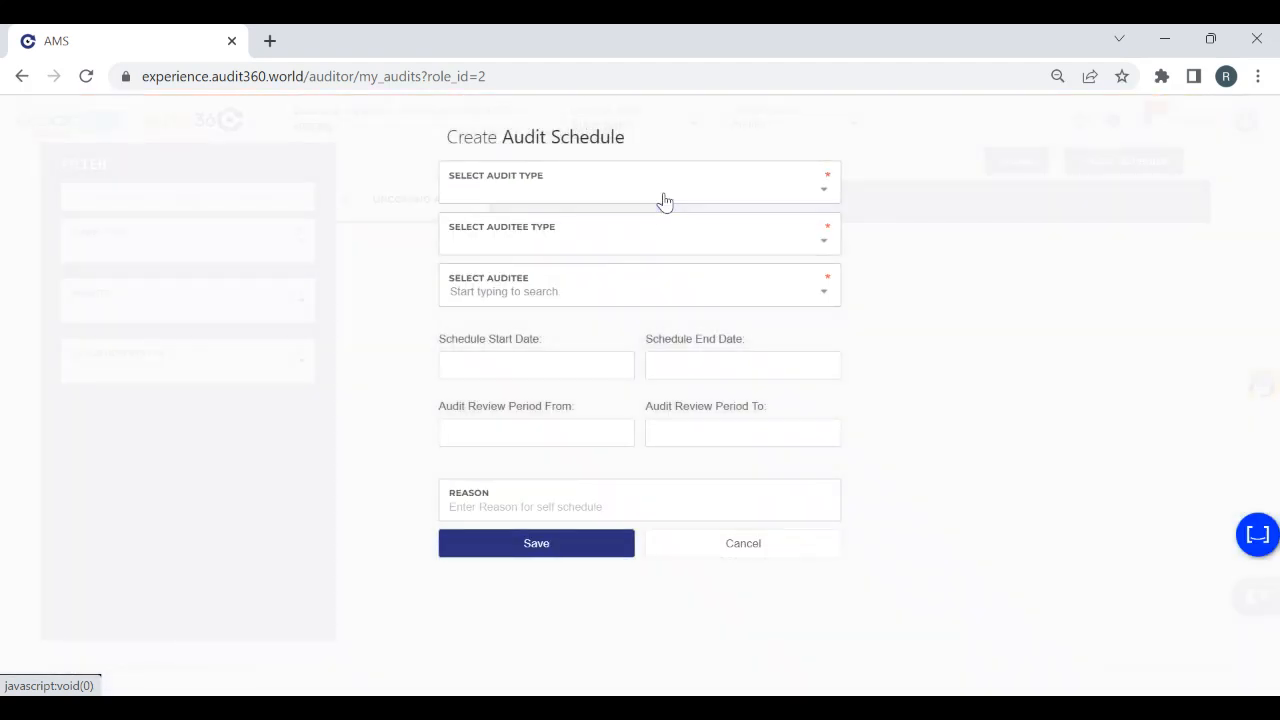
click(631, 190)
text(webinar)
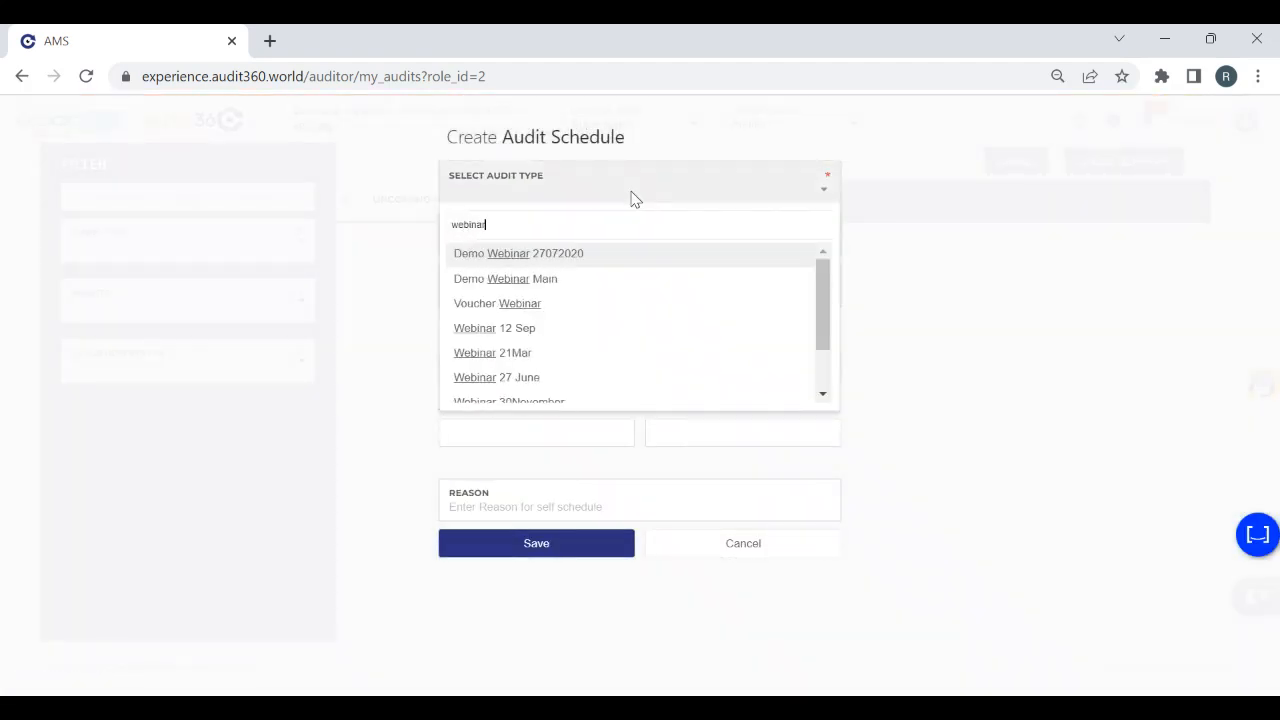
text( 5)
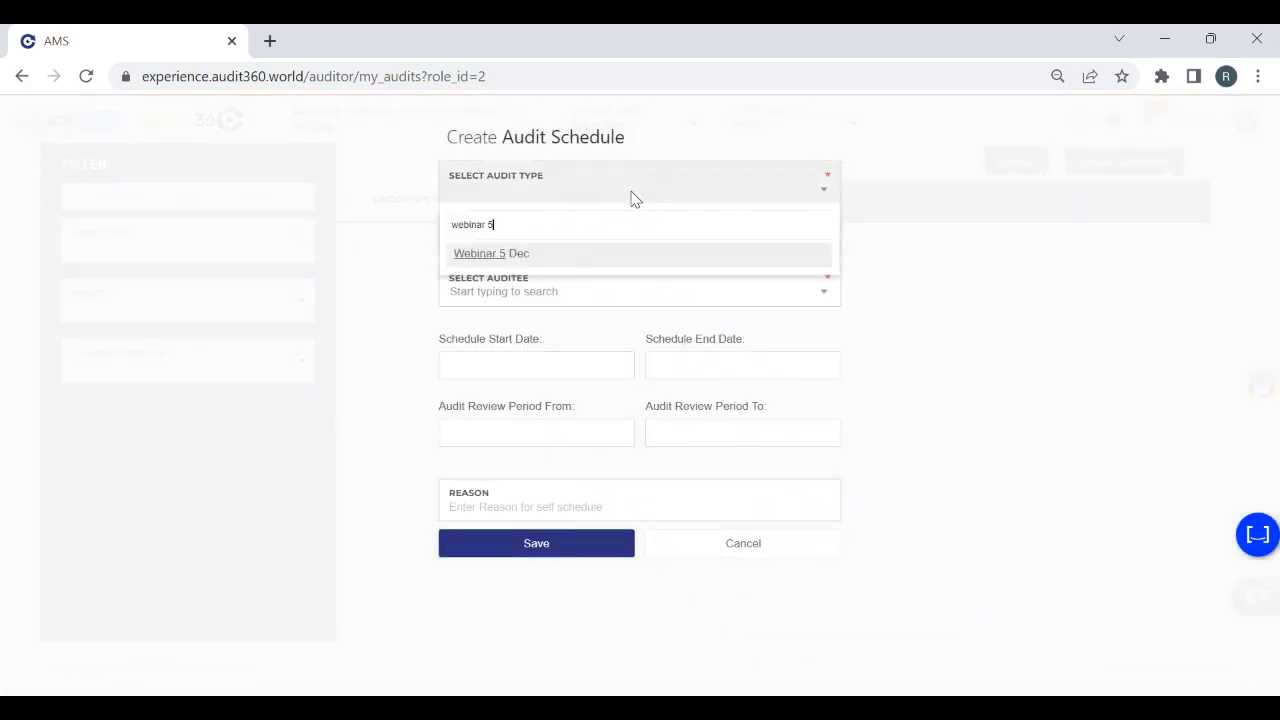
click(600, 260)
click(503, 245)
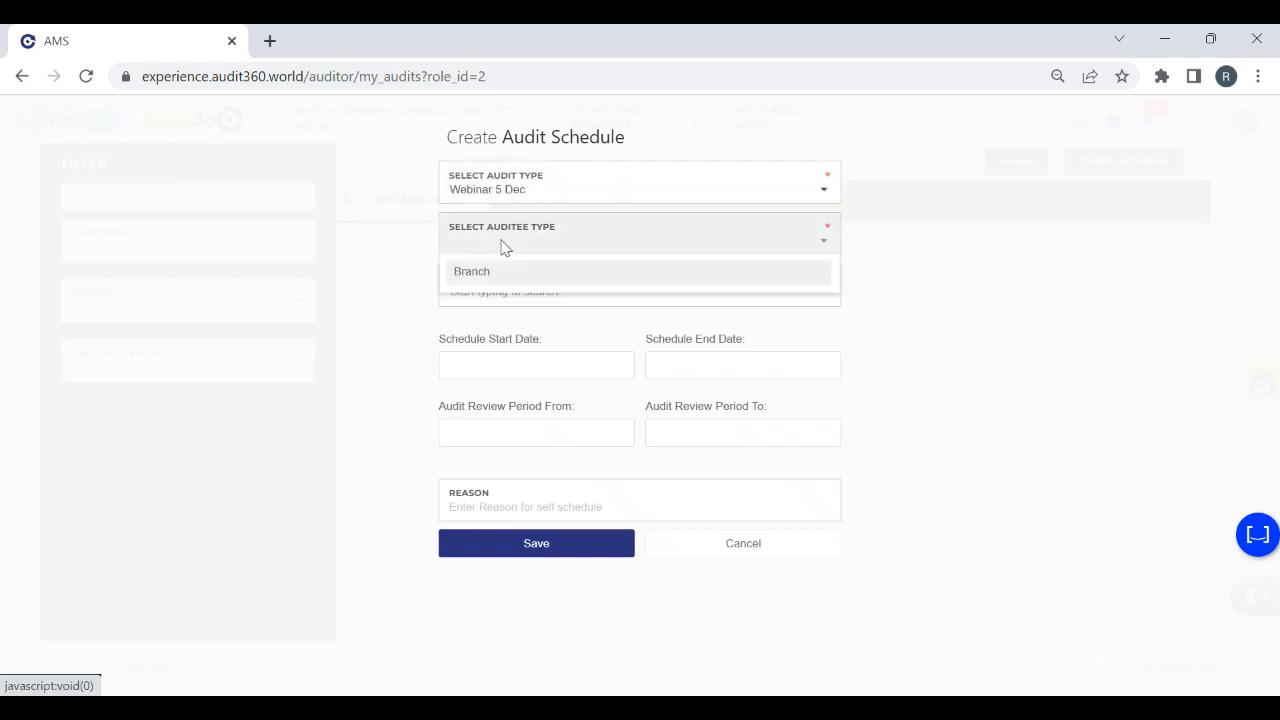
click(508, 271)
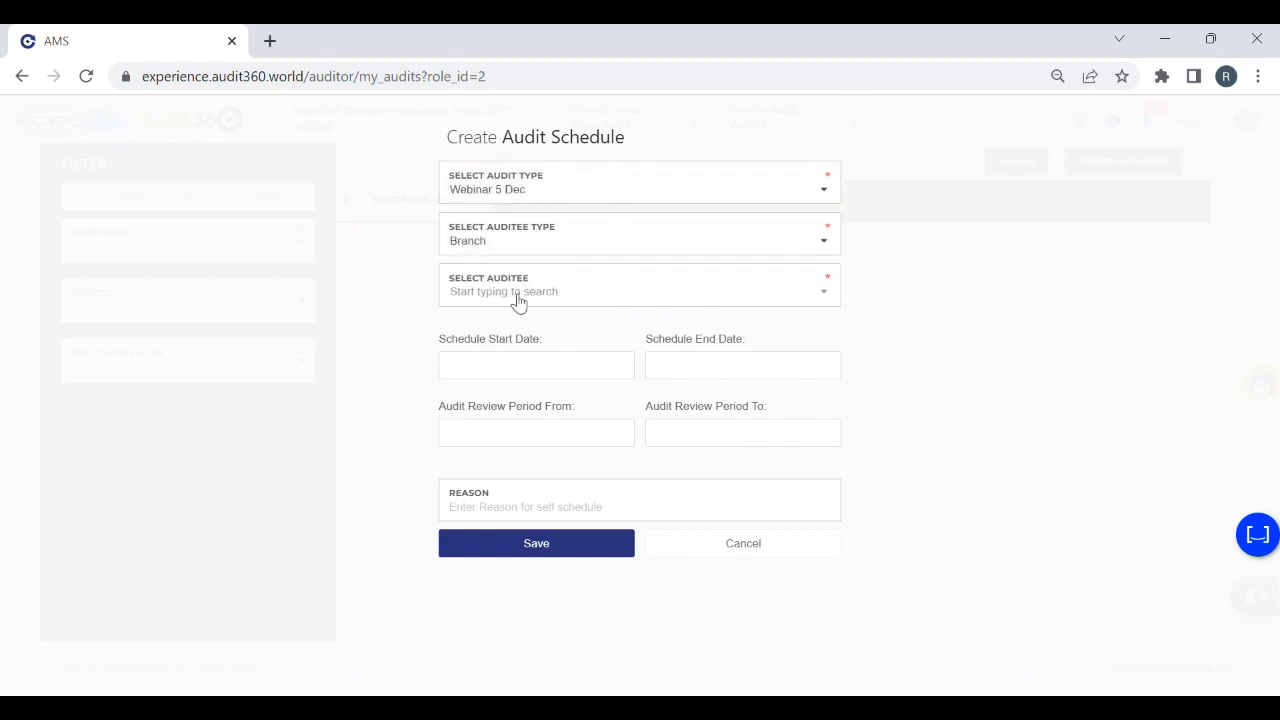
click(518, 298)
text(ever)
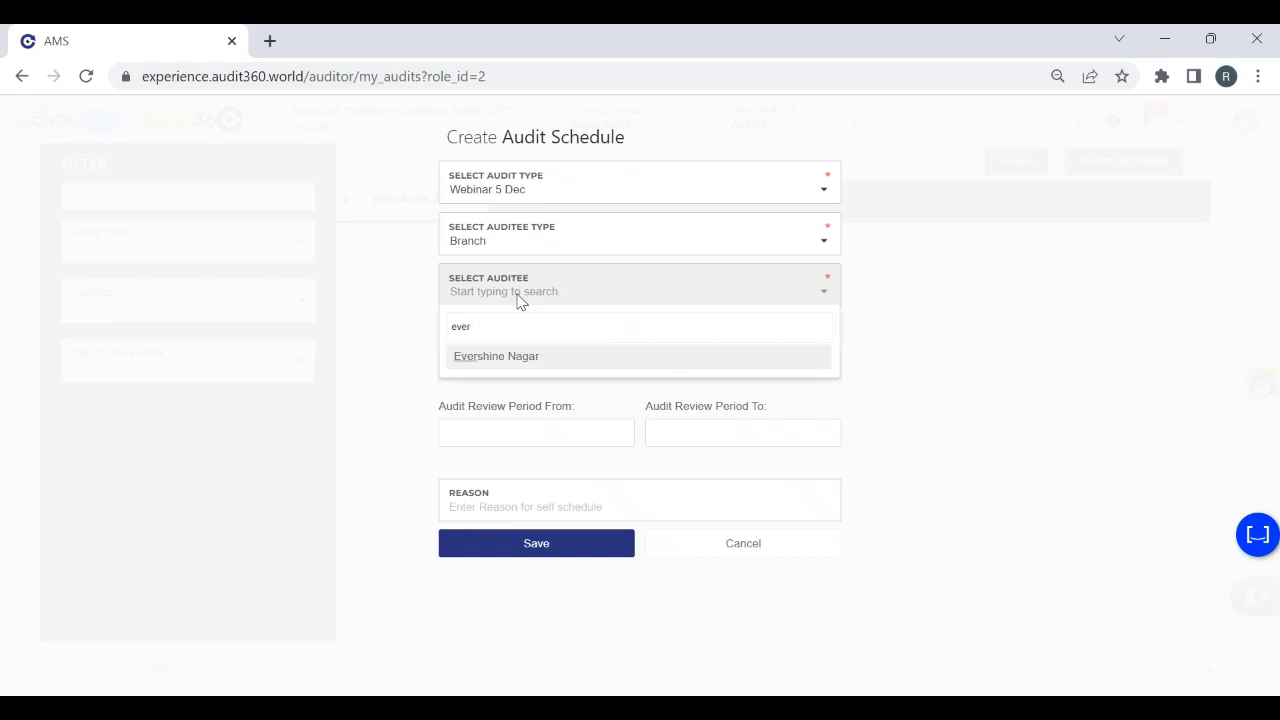
click(533, 356)
Set both the schedule start date and end date to 05/12/2022 and save the audit schedule
click(507, 365)
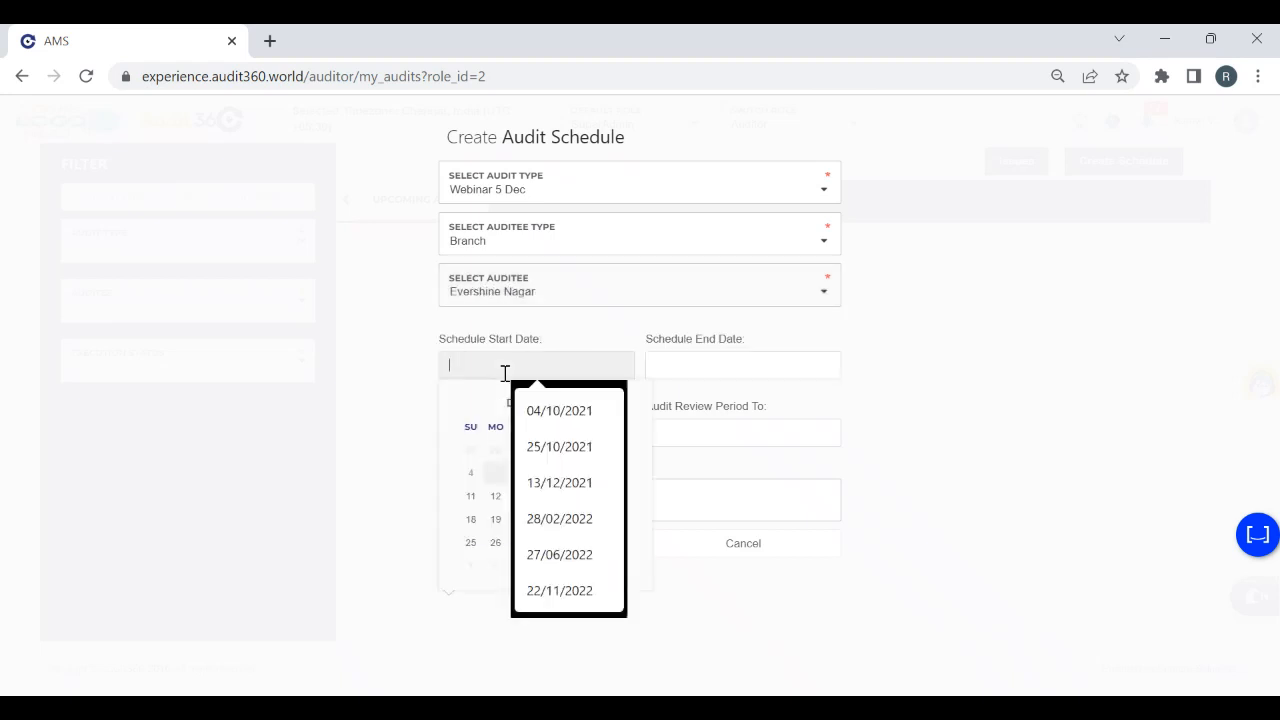
click(500, 474)
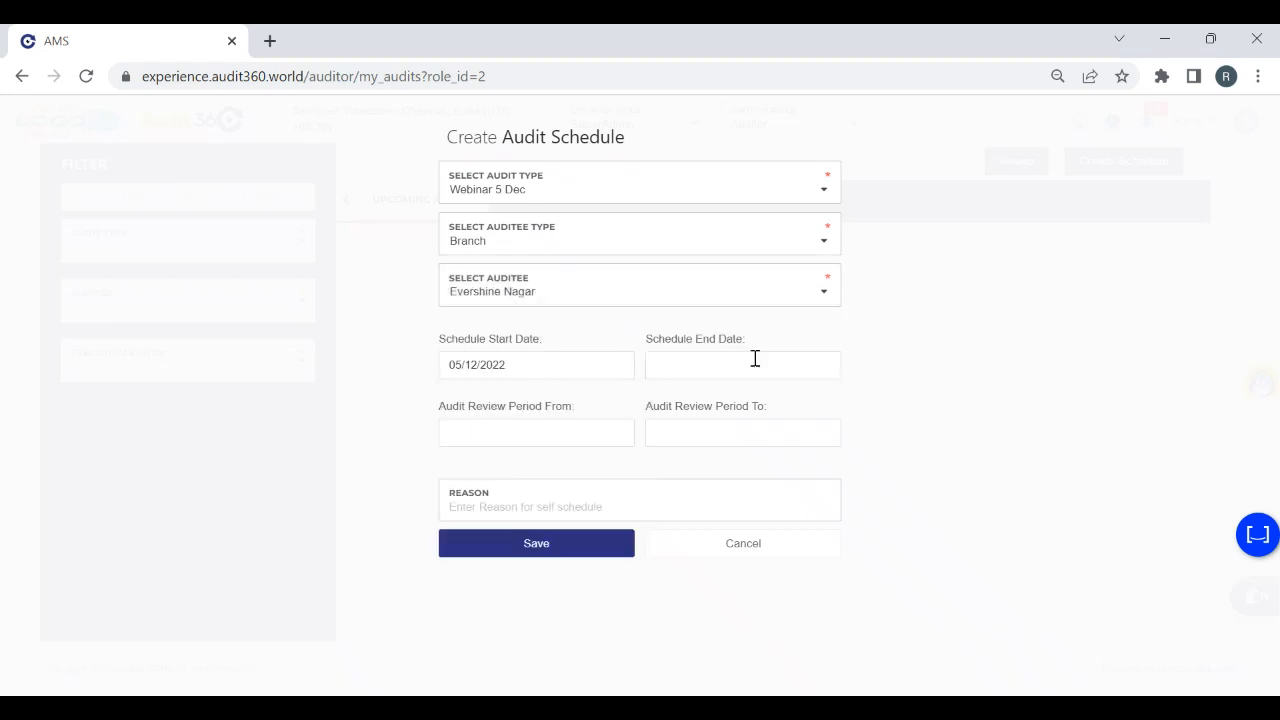
click(755, 364)
click(700, 472)
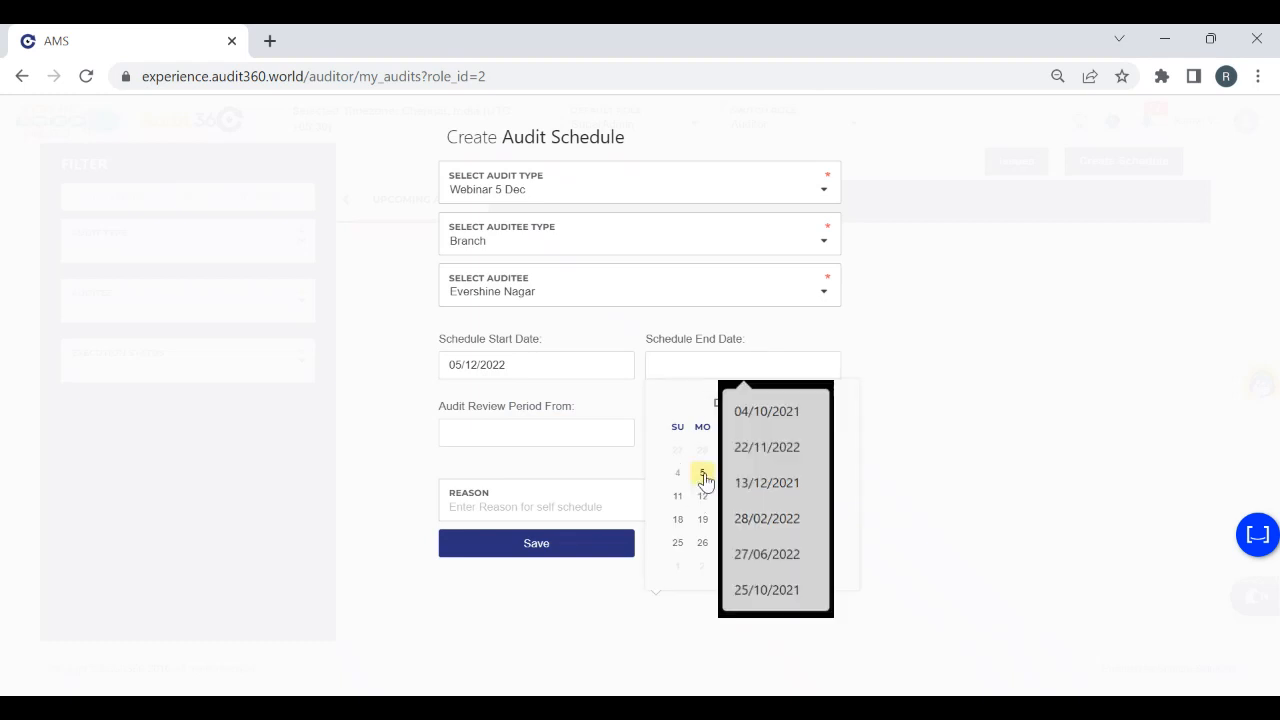
click(549, 558)
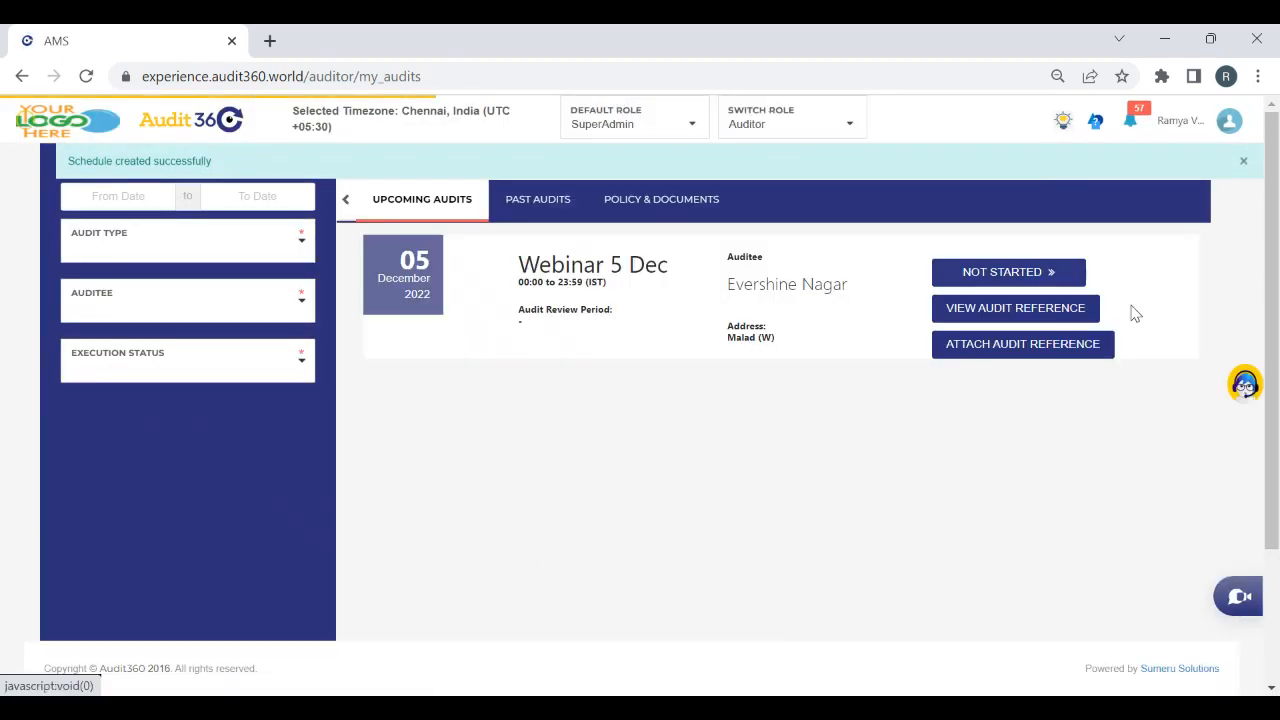
Start the Webinar 5 Dec audit in Normal execution and answer the Disbursement vs Construction Stage checkpoint No with the amount-not-disbursed disposition
click(940, 280)
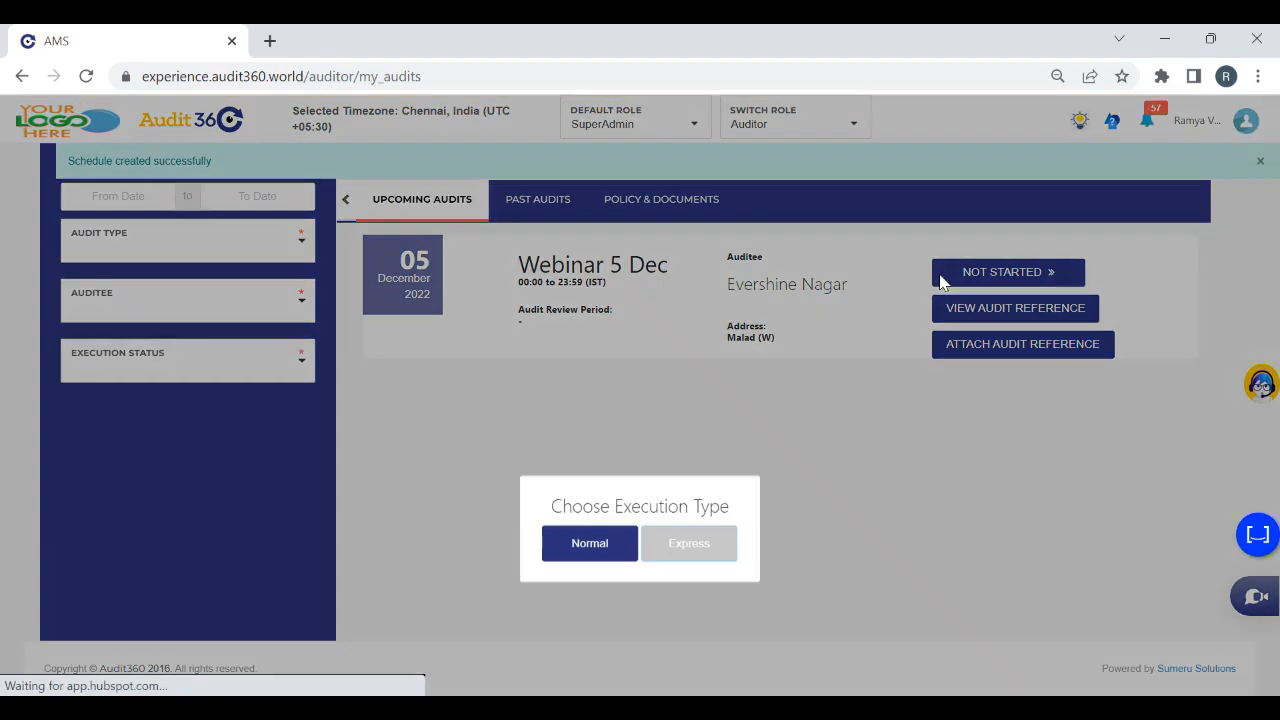
click(594, 412)
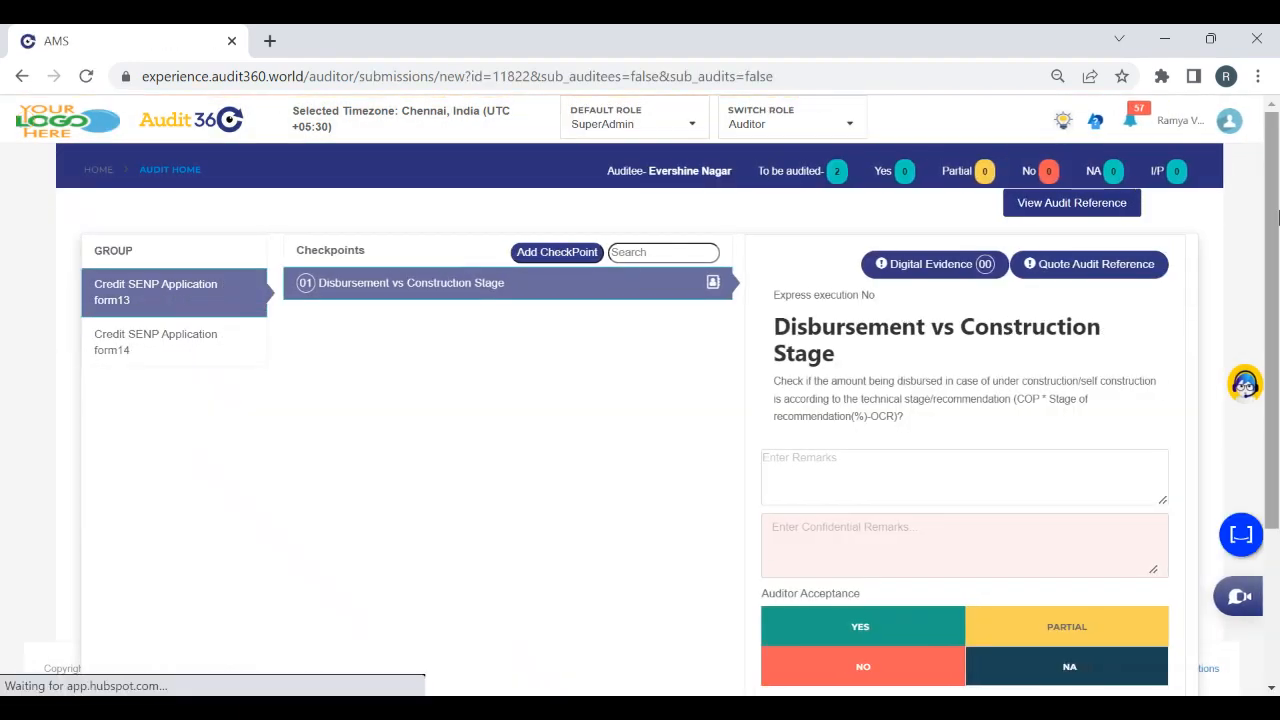
scroll(1277, 215, down, 3)
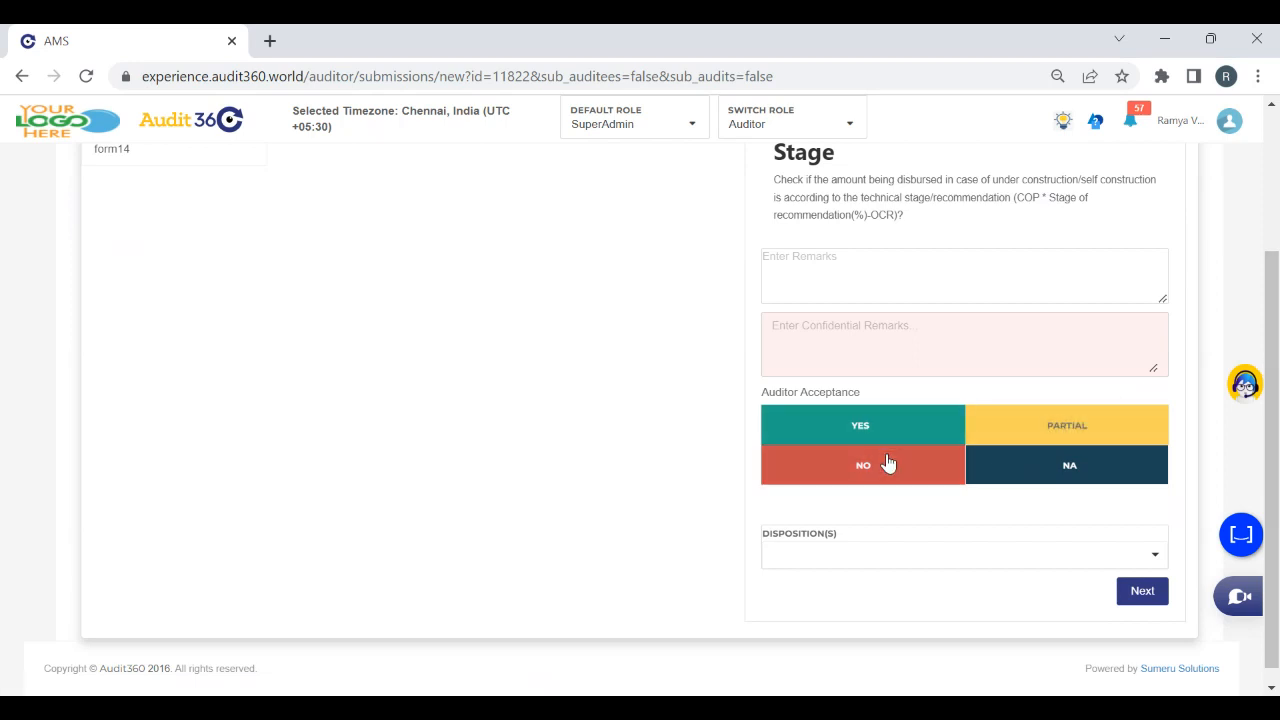
click(888, 462)
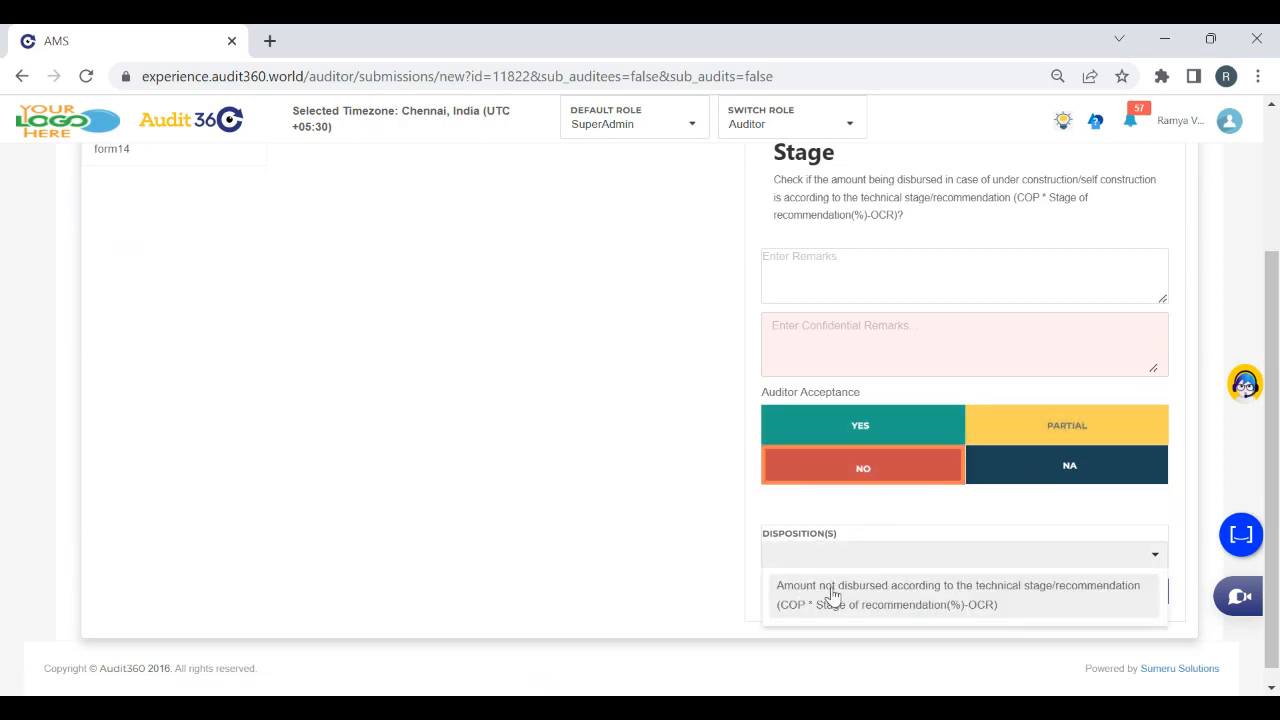
click(832, 595)
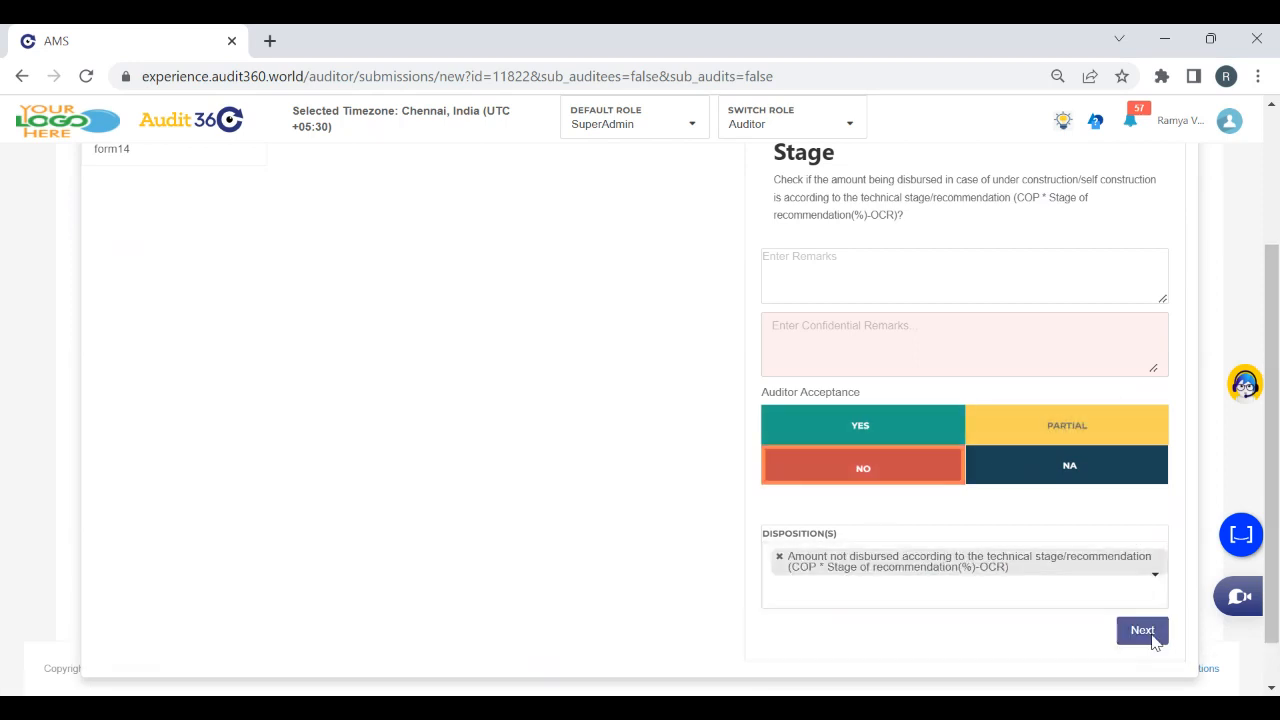
click(1153, 636)
Mark the DRF checkpoint Partial with 7 samples passed and disposition na, and try to finish the audit
click(1010, 435)
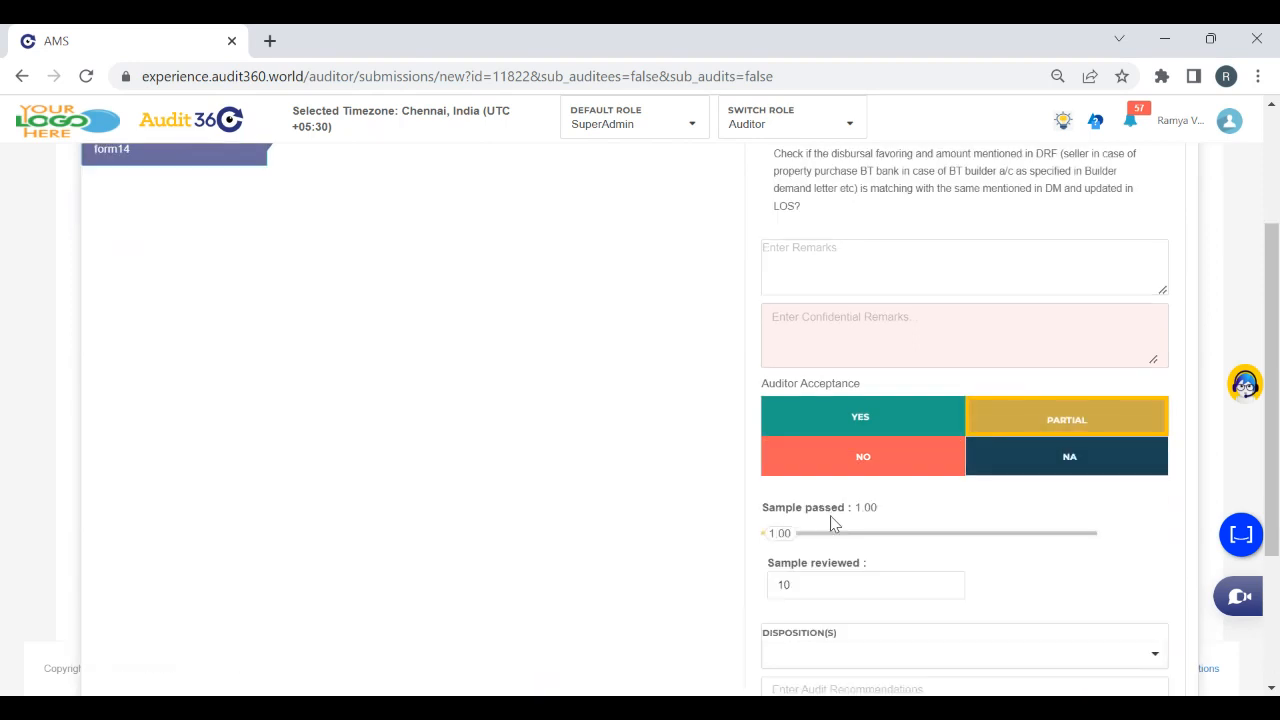
drag(782, 540, 1023, 536)
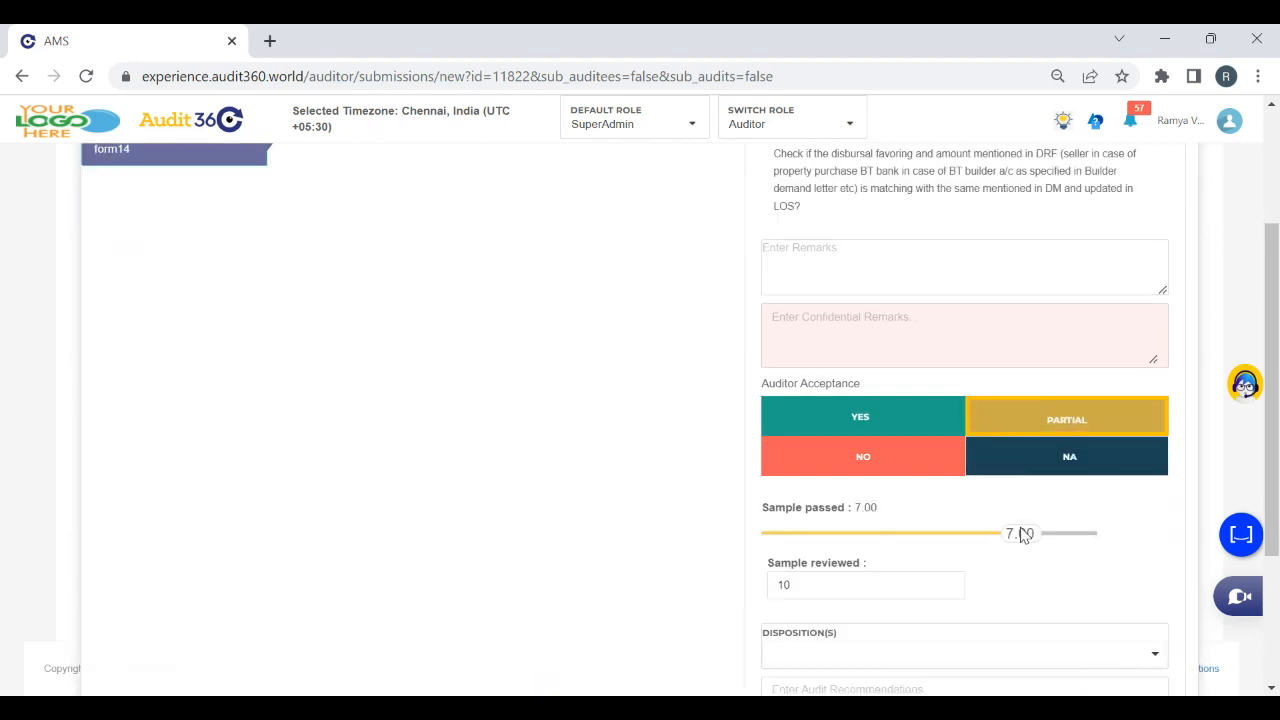
click(852, 648)
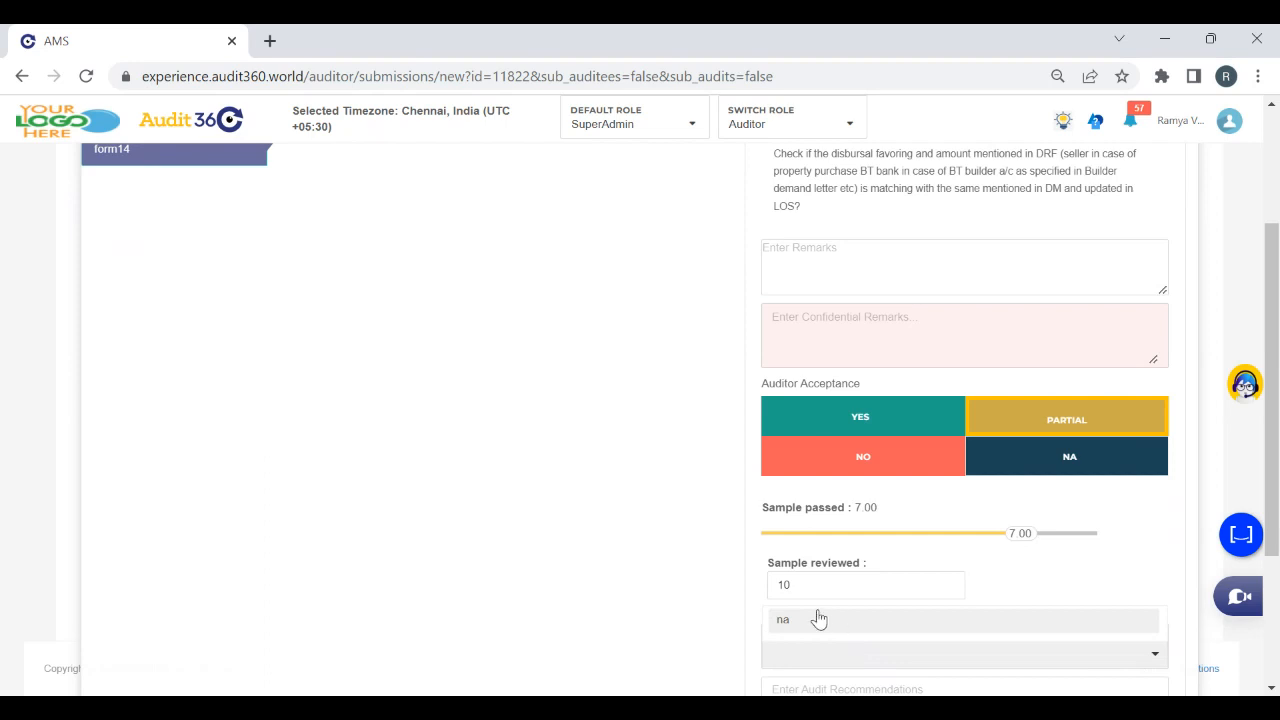
click(818, 619)
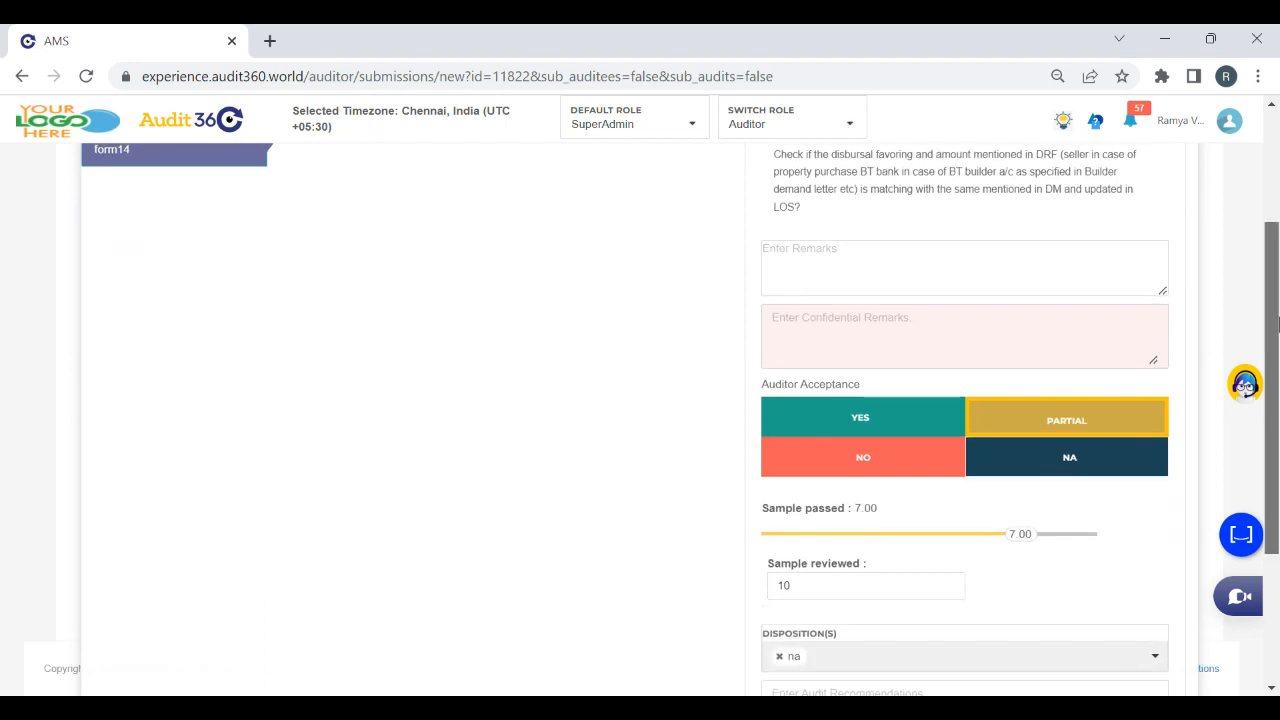
scroll(1234, 457, down, 2)
click(1112, 625)
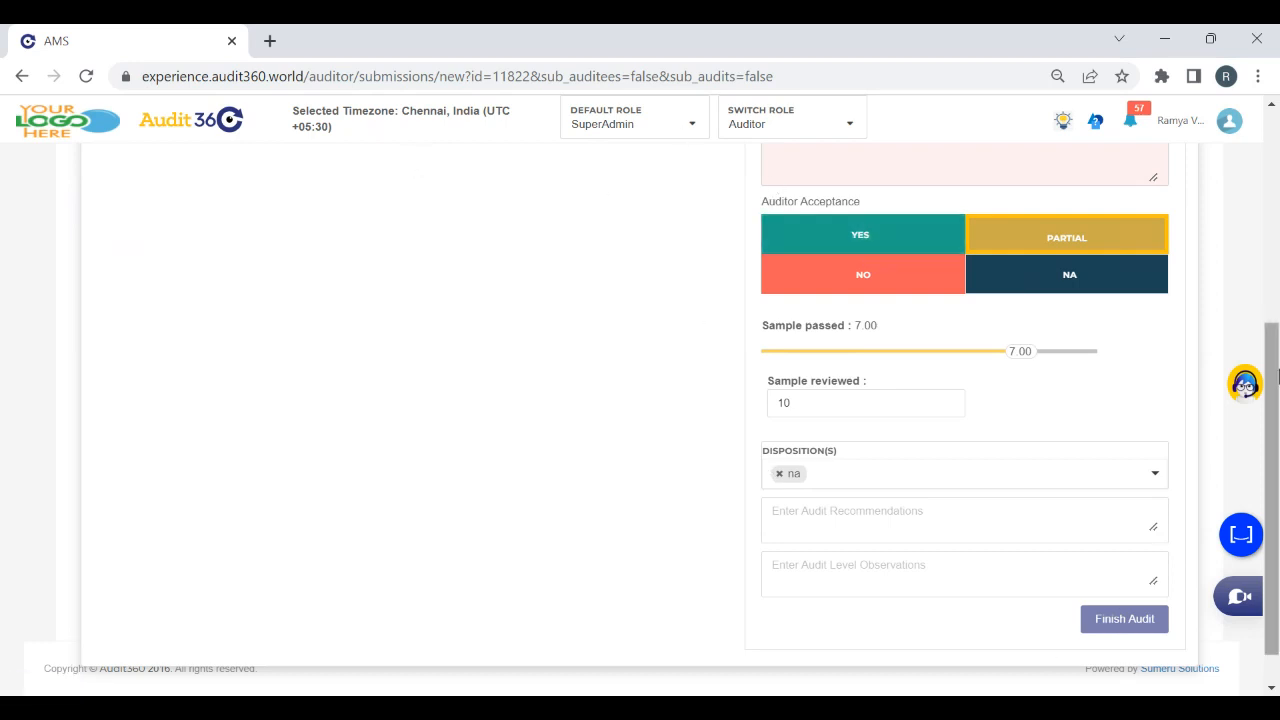
drag(1271, 400, 1236, 106)
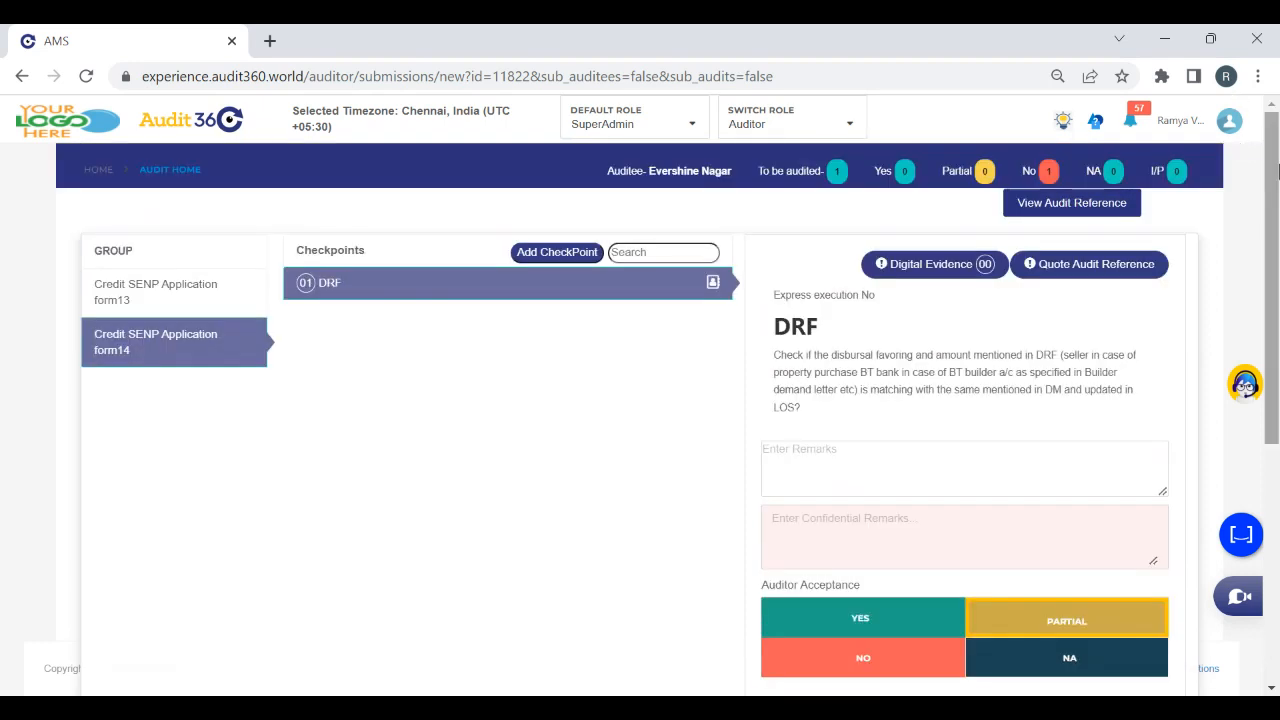
scroll(1244, 145, down, 5)
scroll(1202, 178, up, 4)
scroll(1202, 178, up, 1)
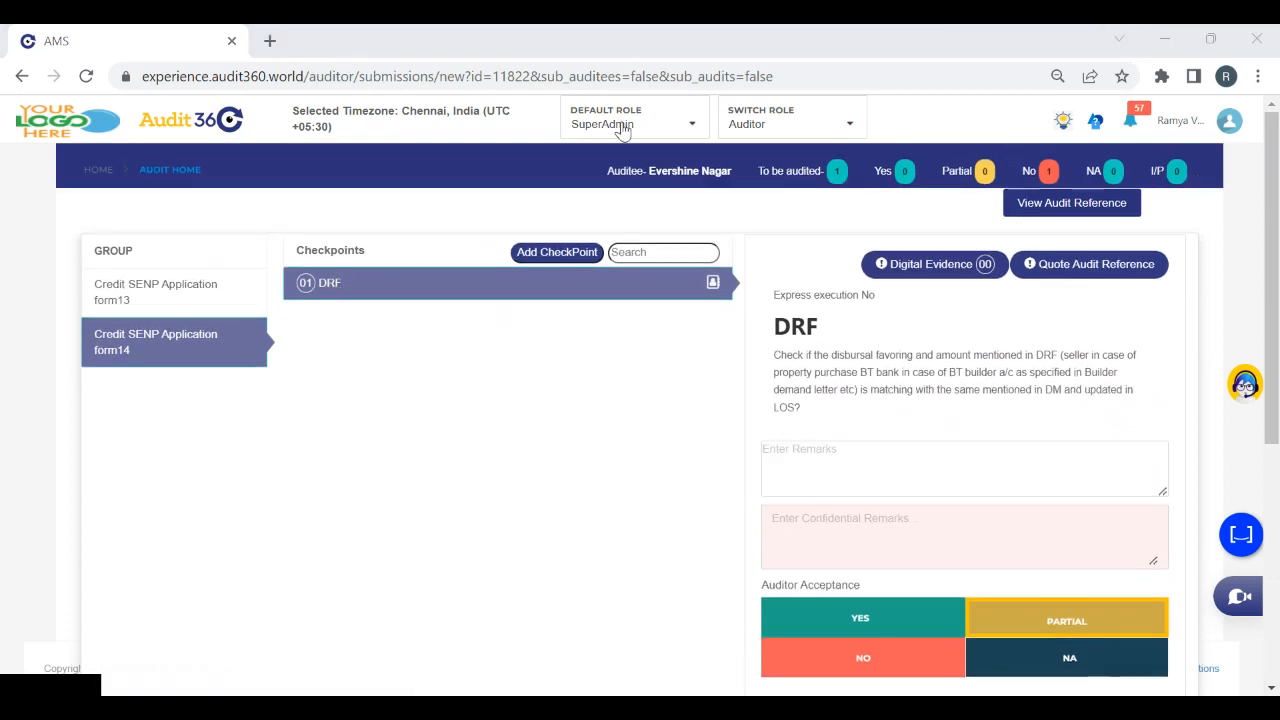
drag(1272, 429, 1272, 665)
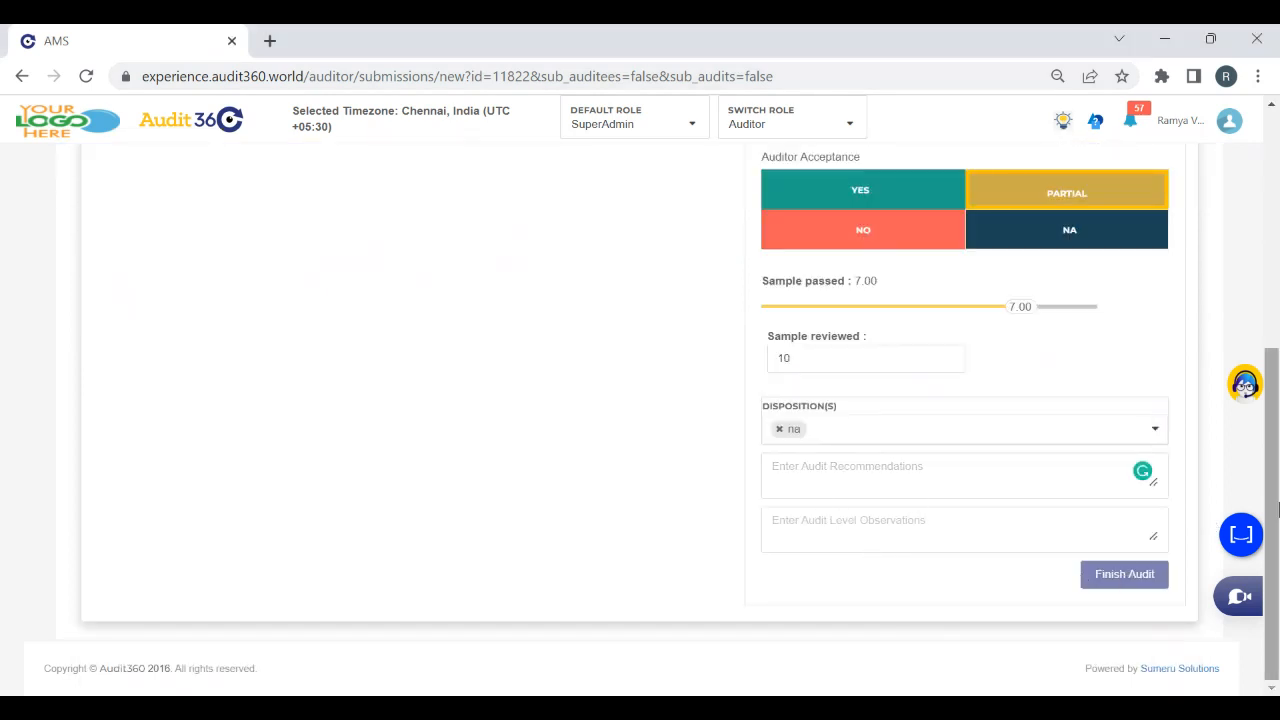
drag(1268, 466, 1268, 210)
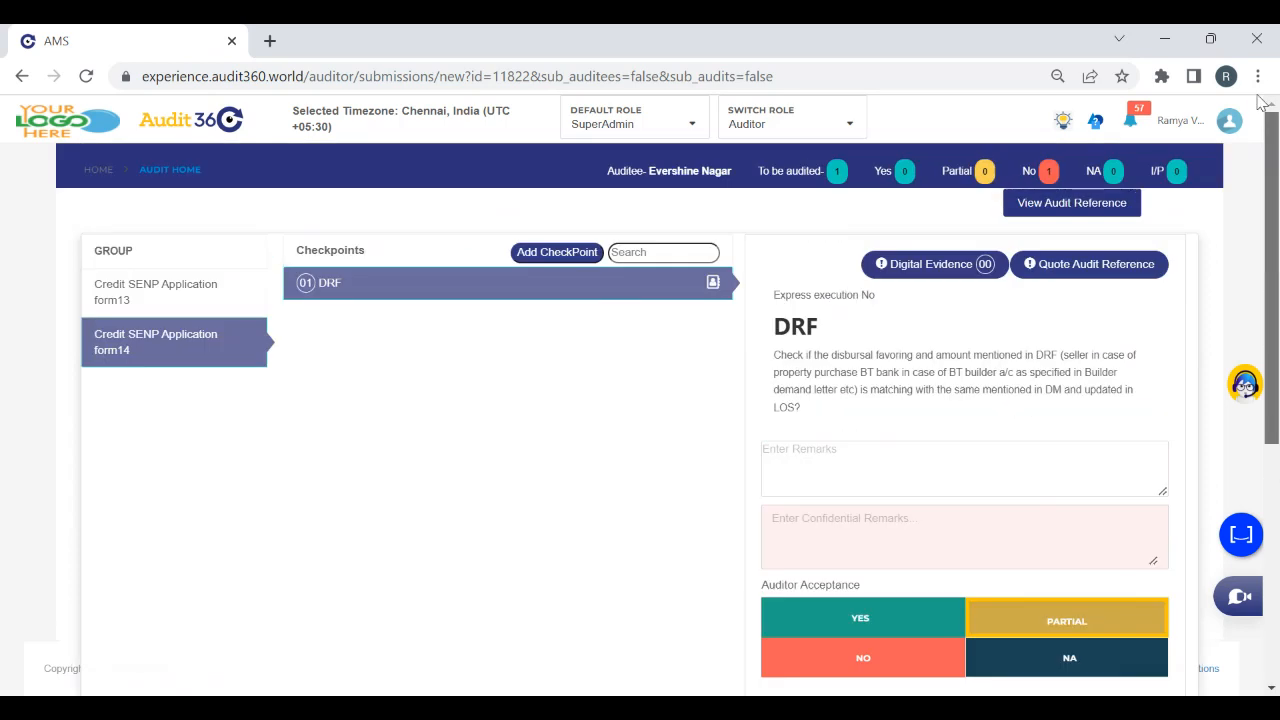
Switch to the SuperAdmin role and open the Audit Schedule page
click(760, 126)
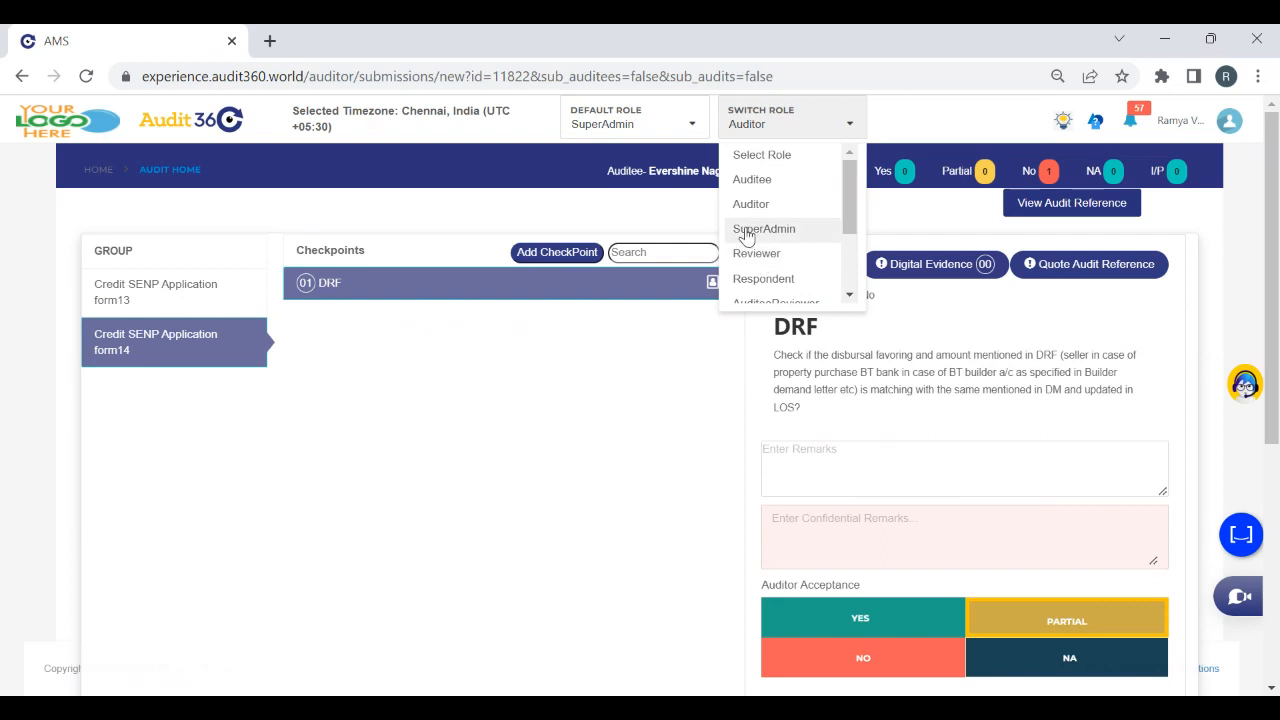
click(750, 228)
mouse_move(126, 414)
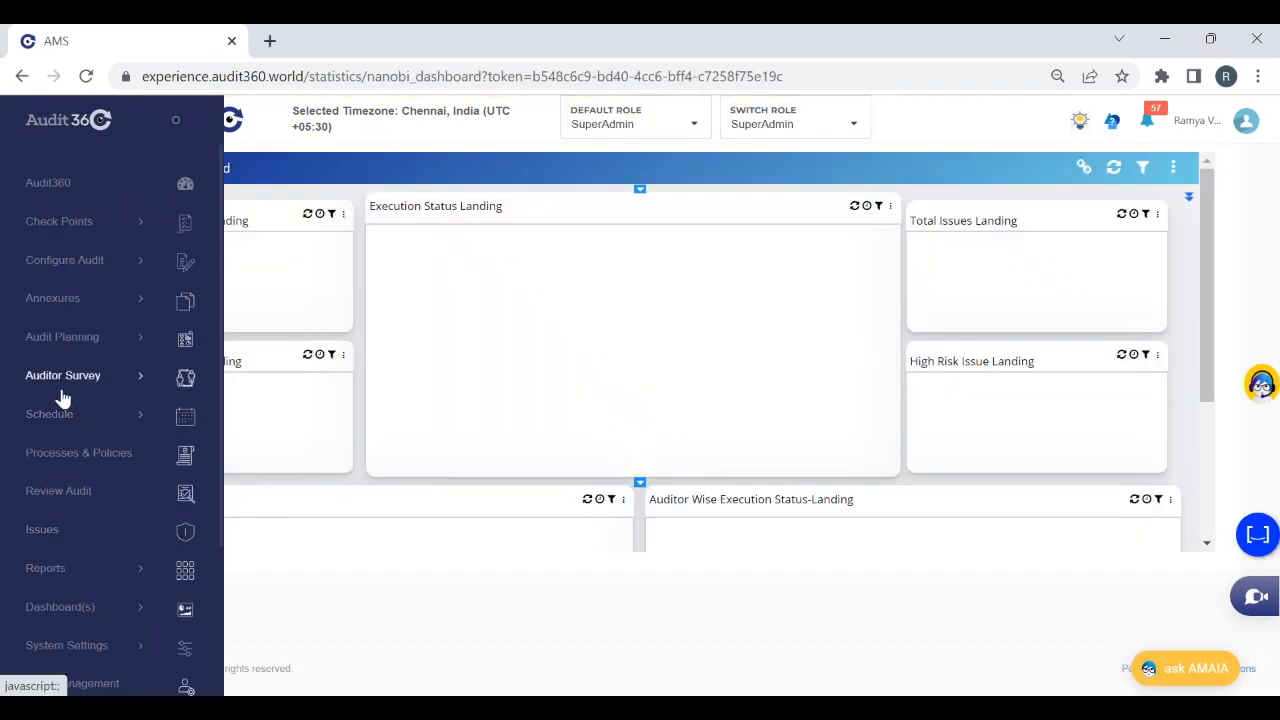
click(55, 416)
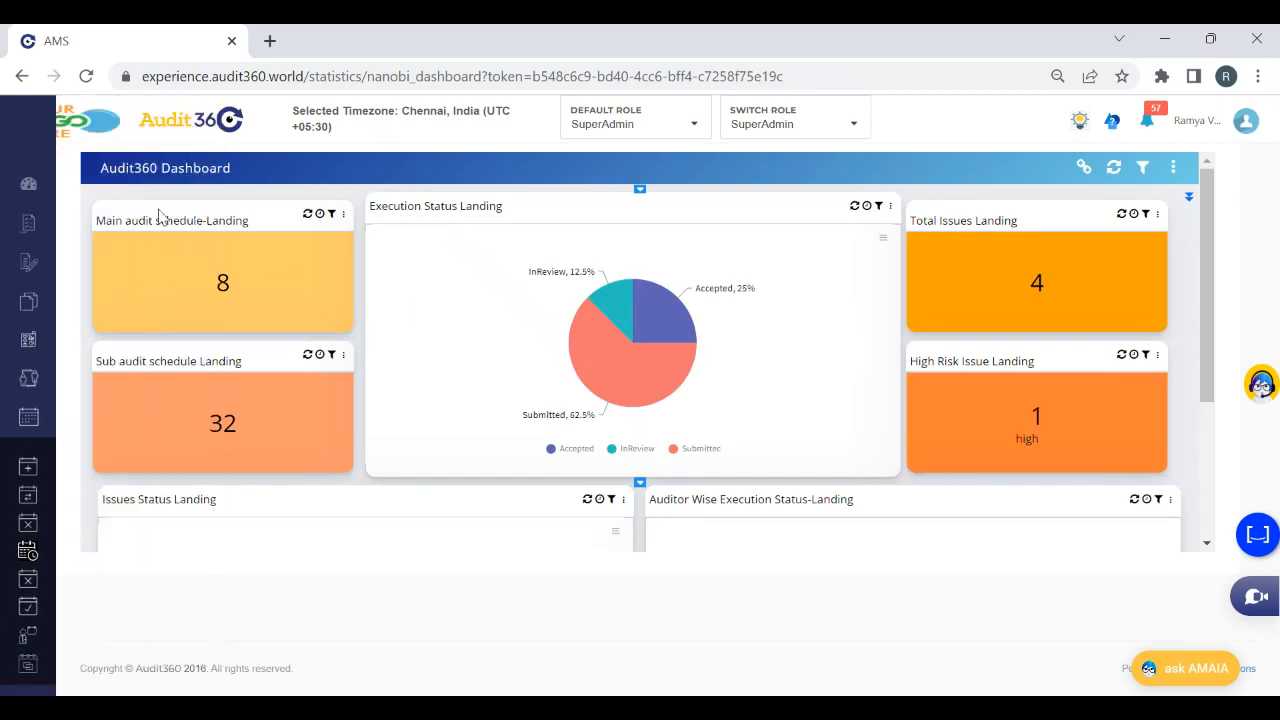
click(57, 466)
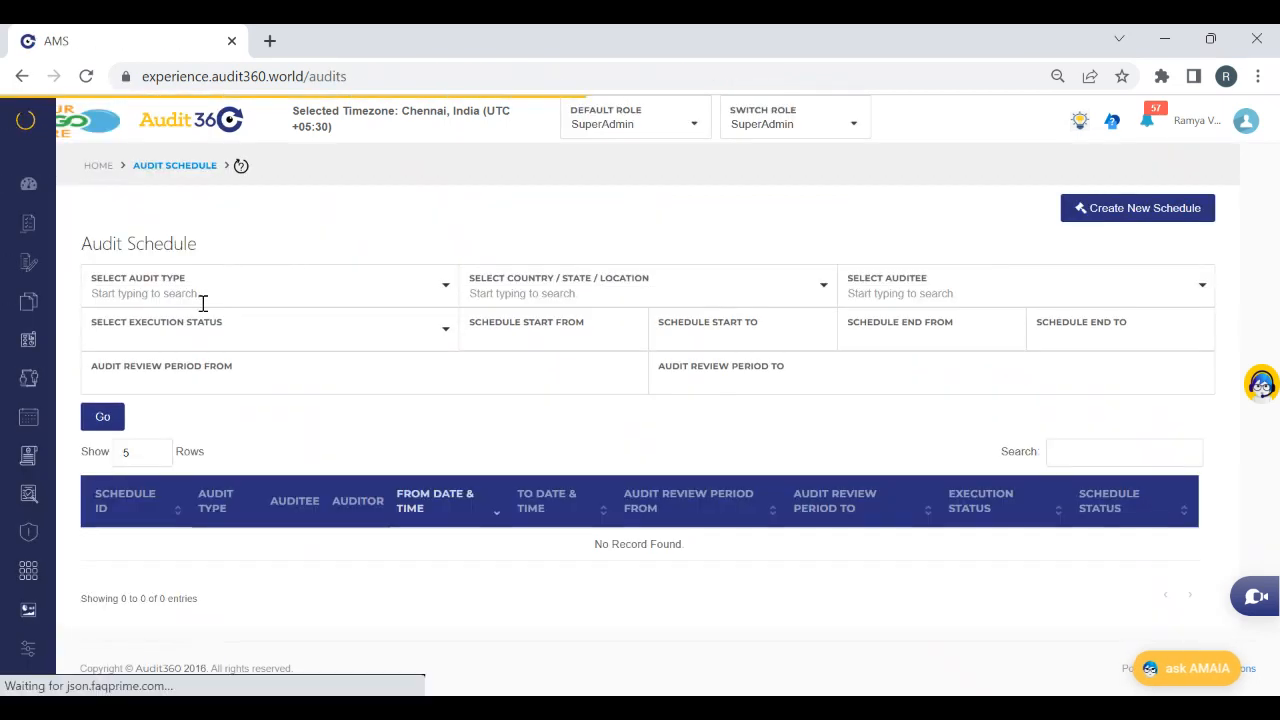
Filter the audit schedules by the Webinar 5 Dec audit type
click(200, 300)
text(webinar 5)
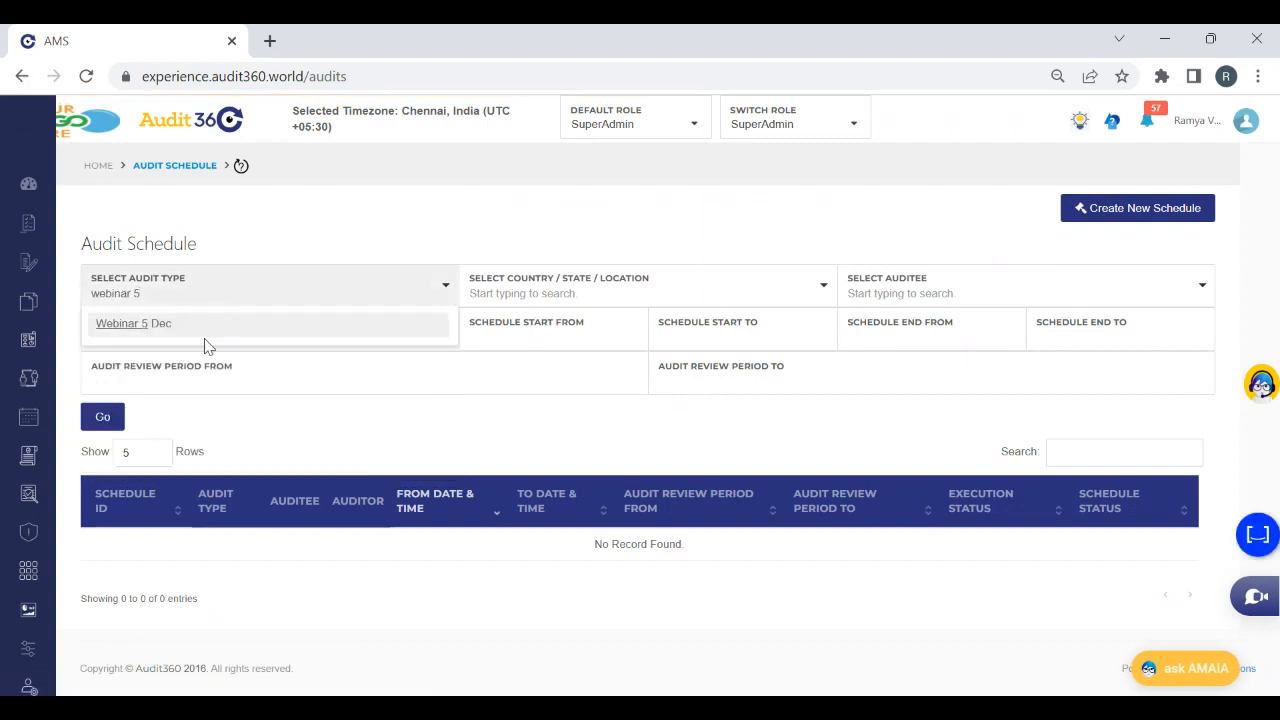
click(155, 326)
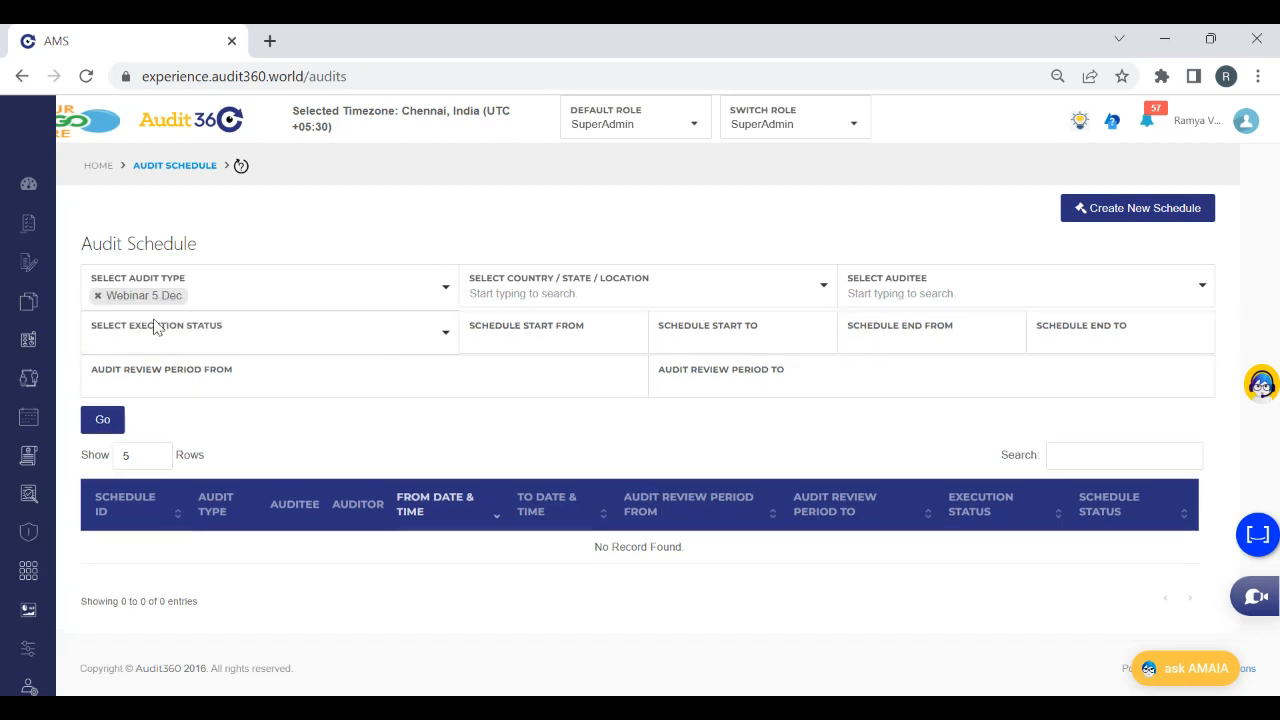
click(112, 419)
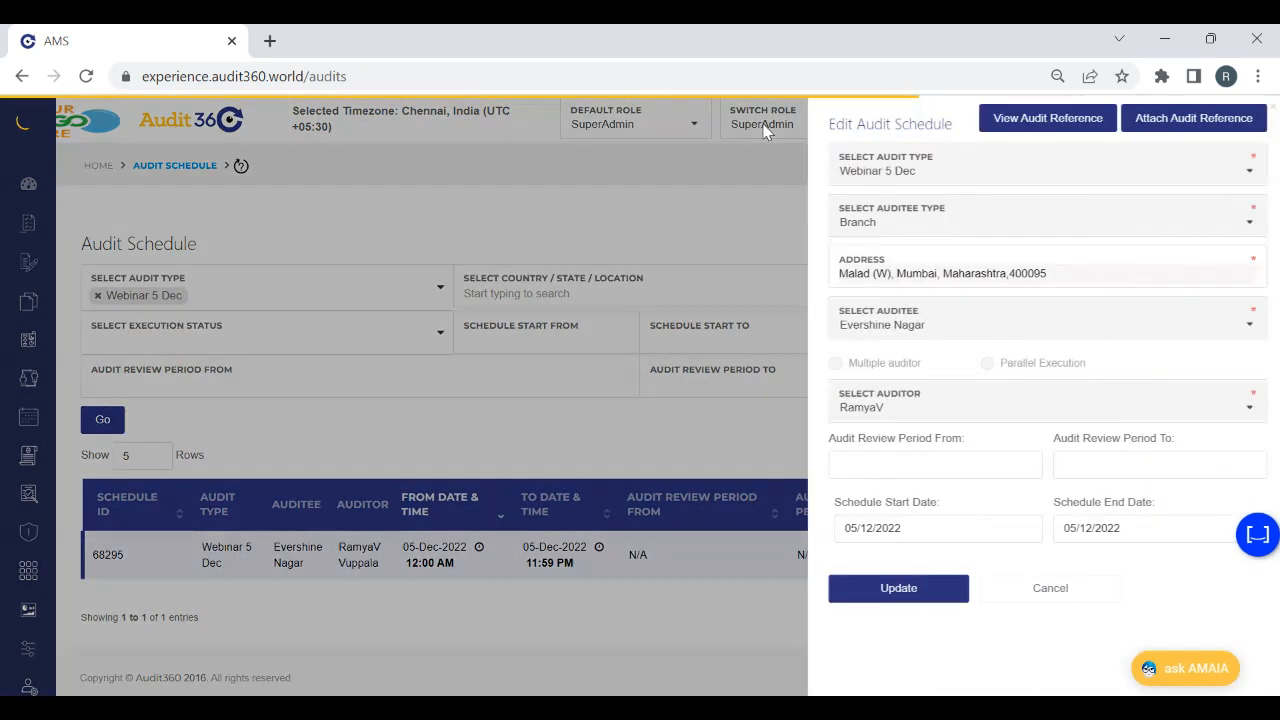
Switch to the Auditor role and resume the Webinar 5 Dec audit in Normal execution
click(1097, 590)
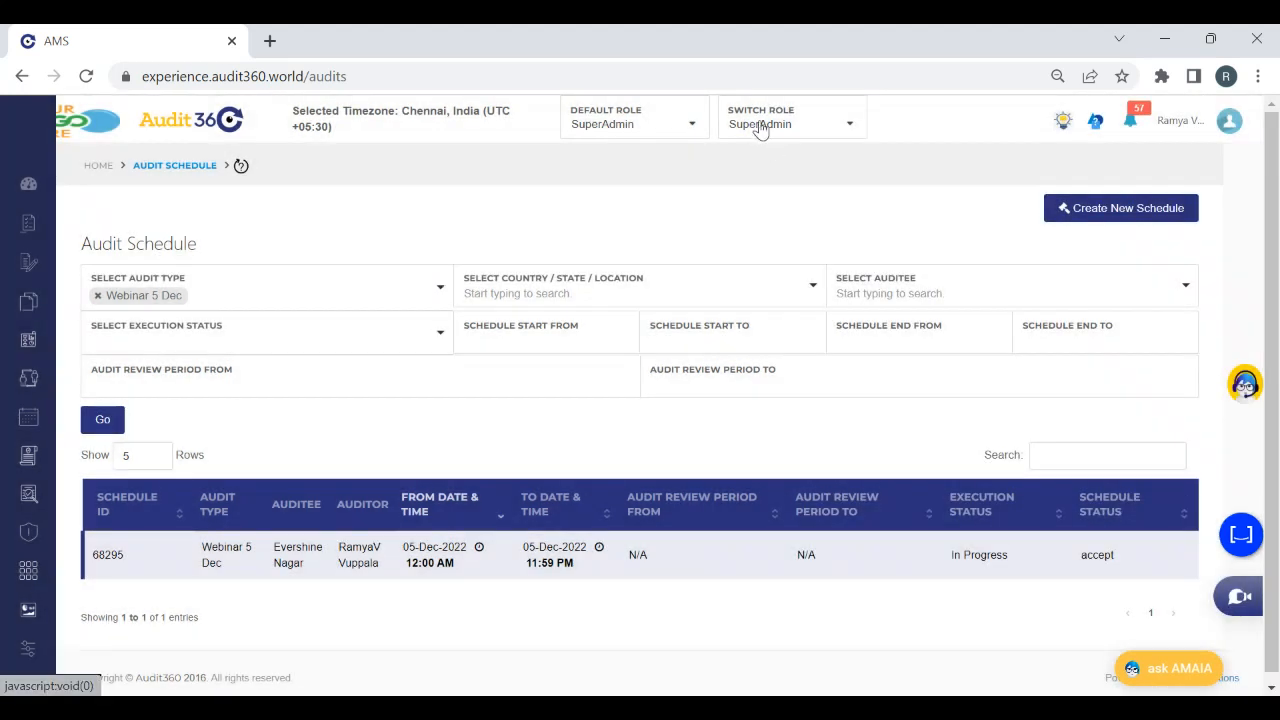
click(760, 127)
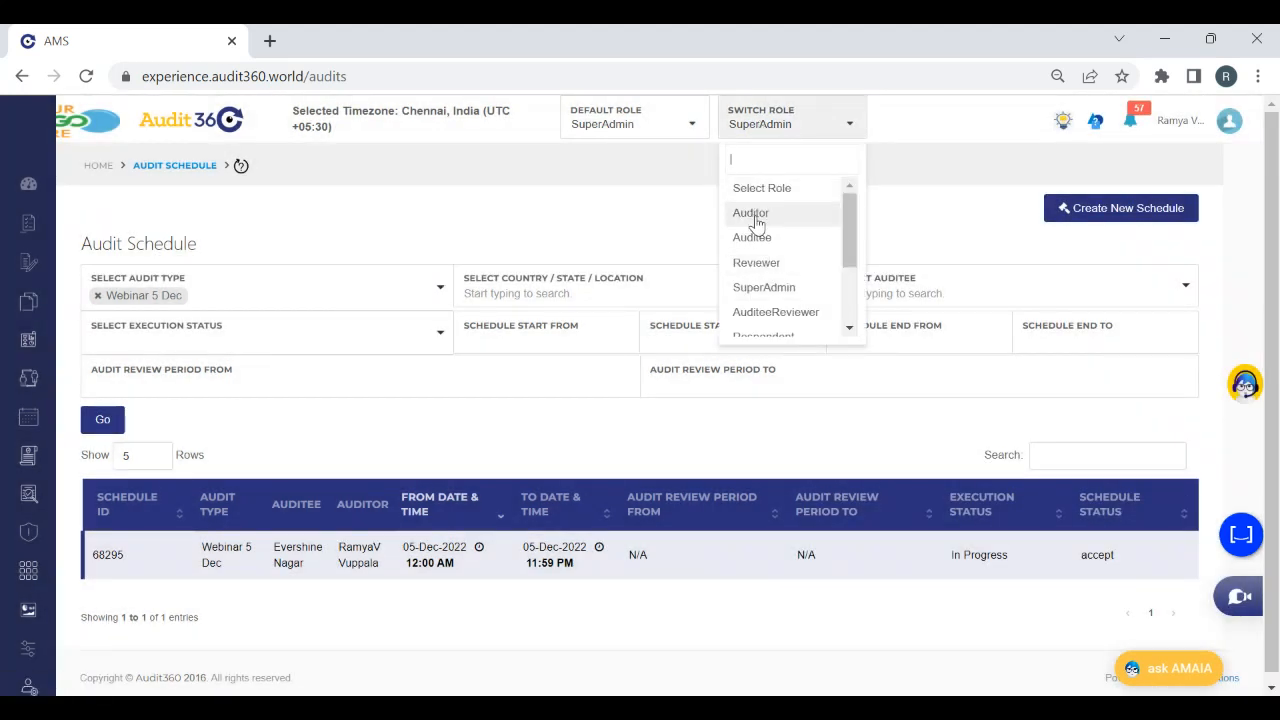
click(753, 216)
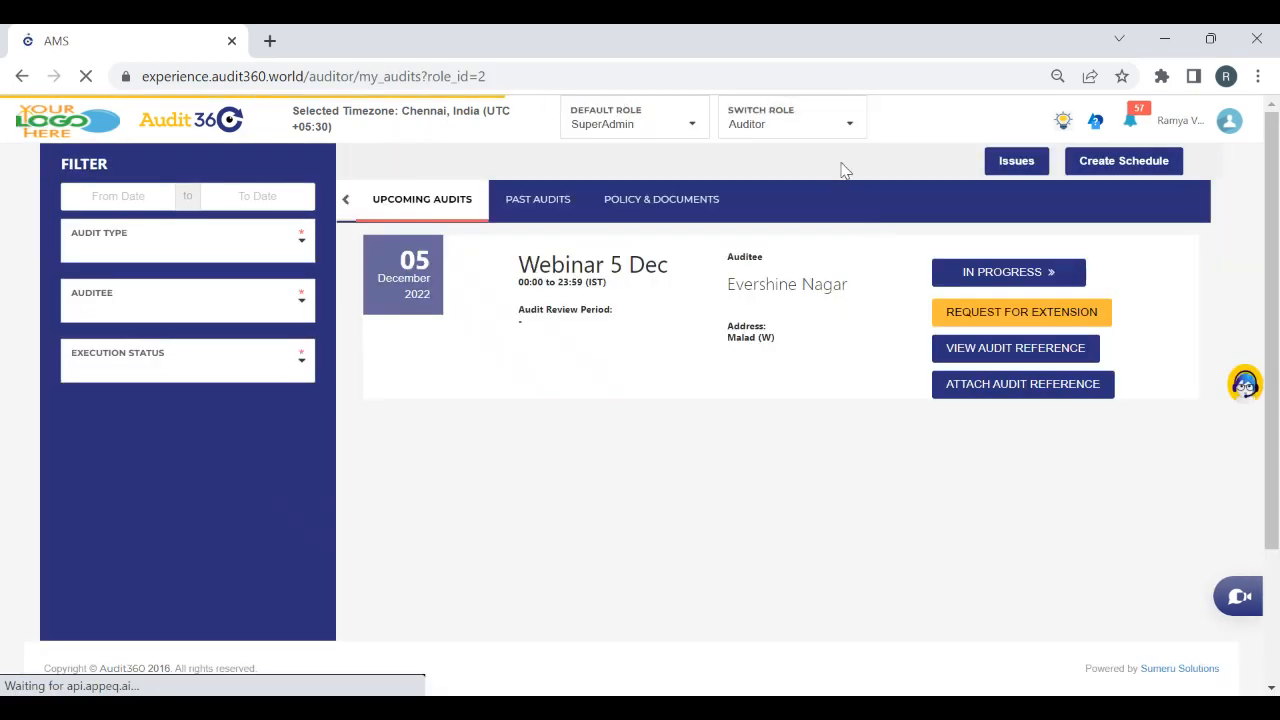
click(962, 280)
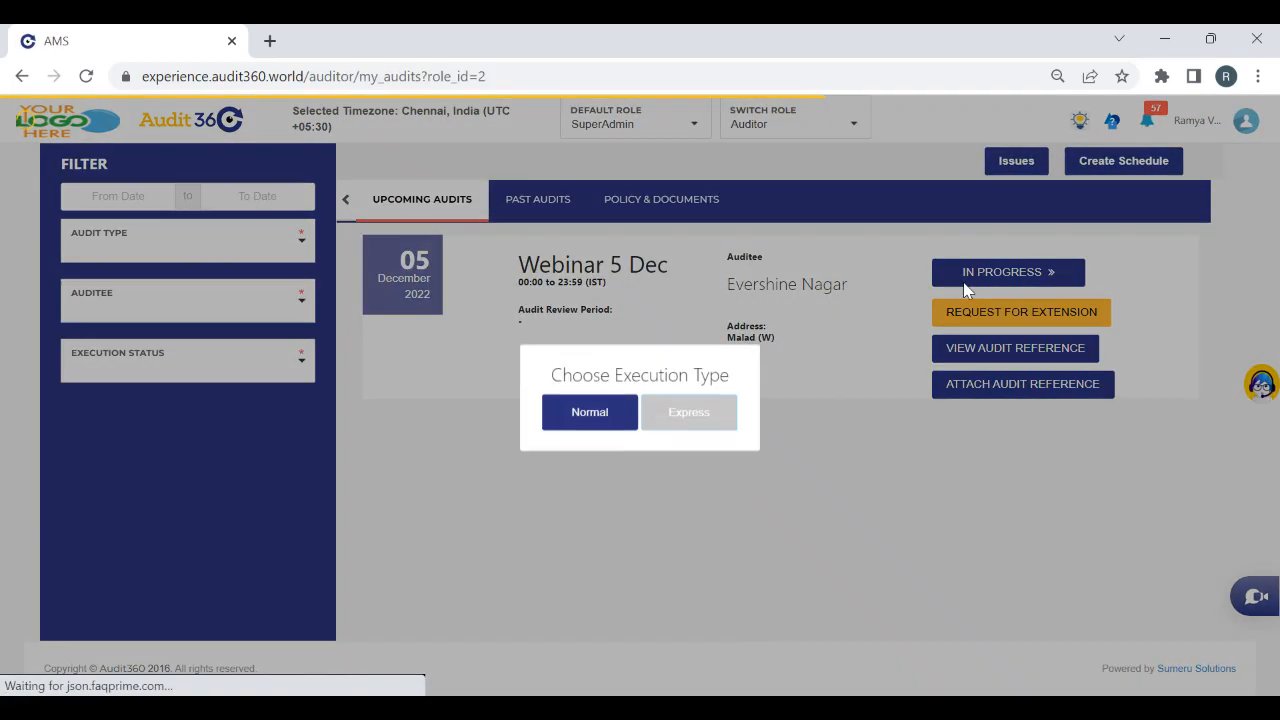
click(575, 430)
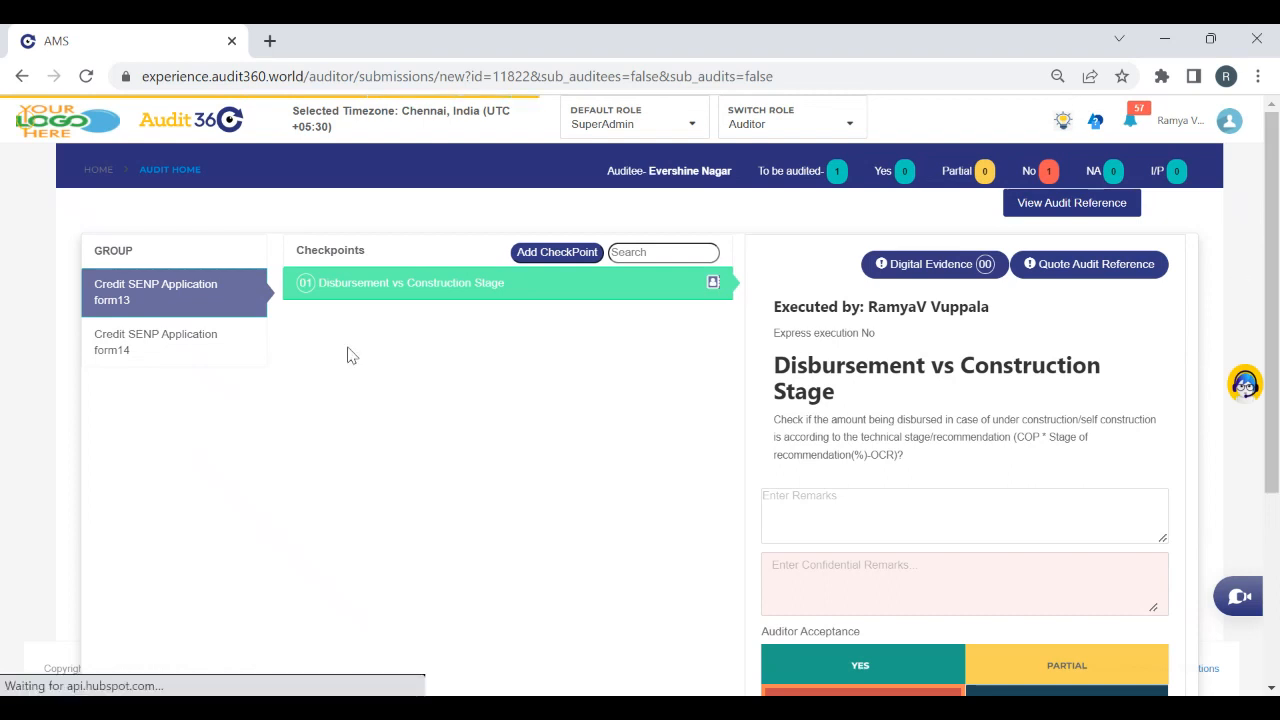
Answer the DRF checkpoint No with the disposition "Disbursal favoring and amount is not as per DRF" and try to finish the audit
click(202, 342)
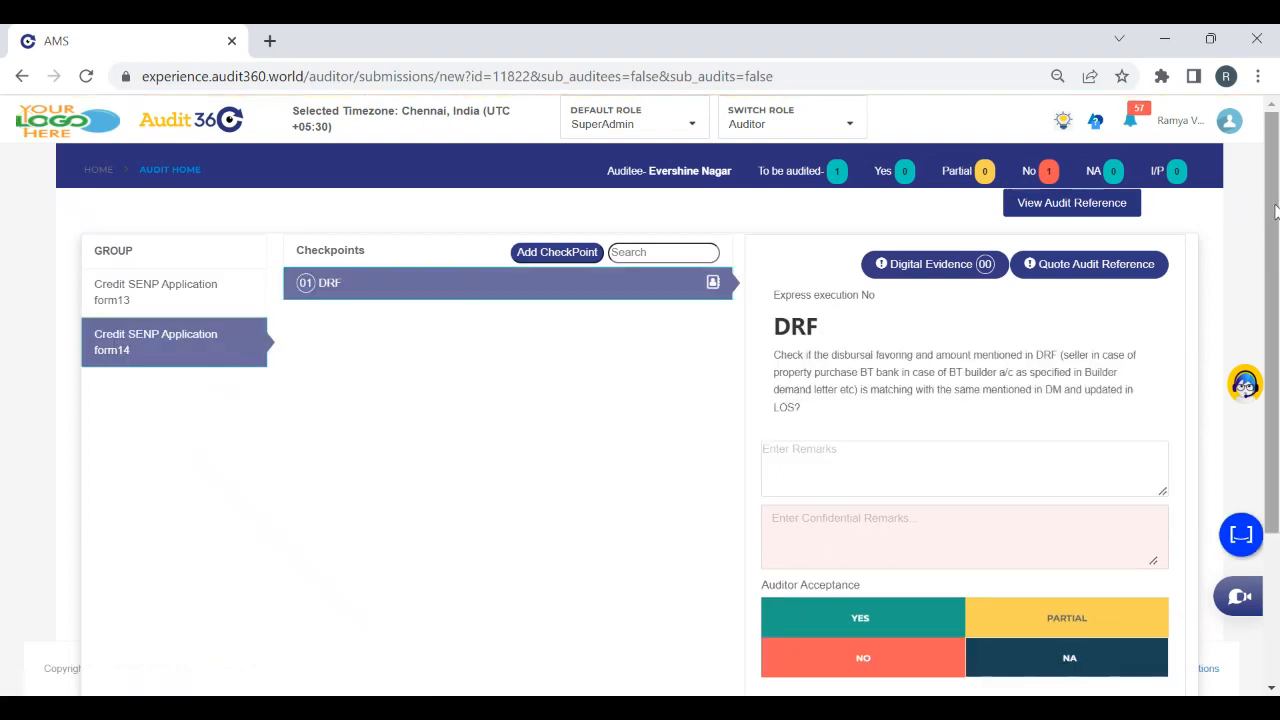
scroll(806, 477, down, 2)
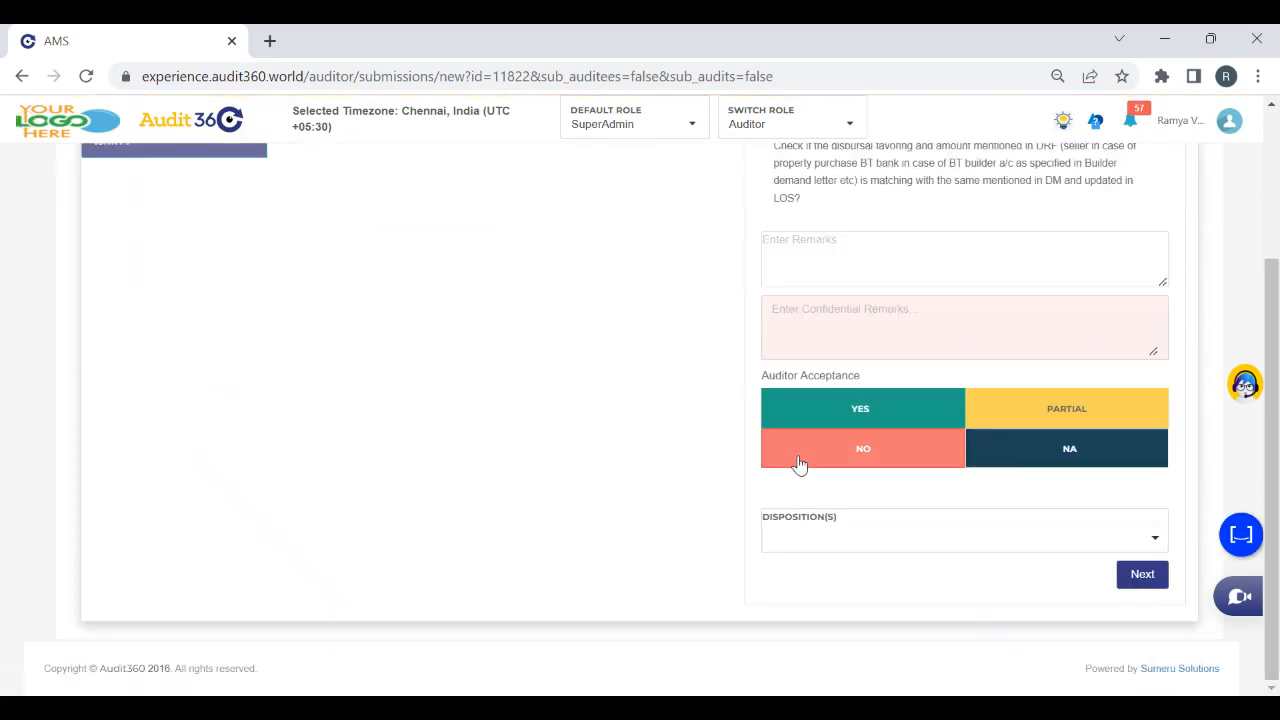
click(802, 460)
click(861, 540)
click(798, 570)
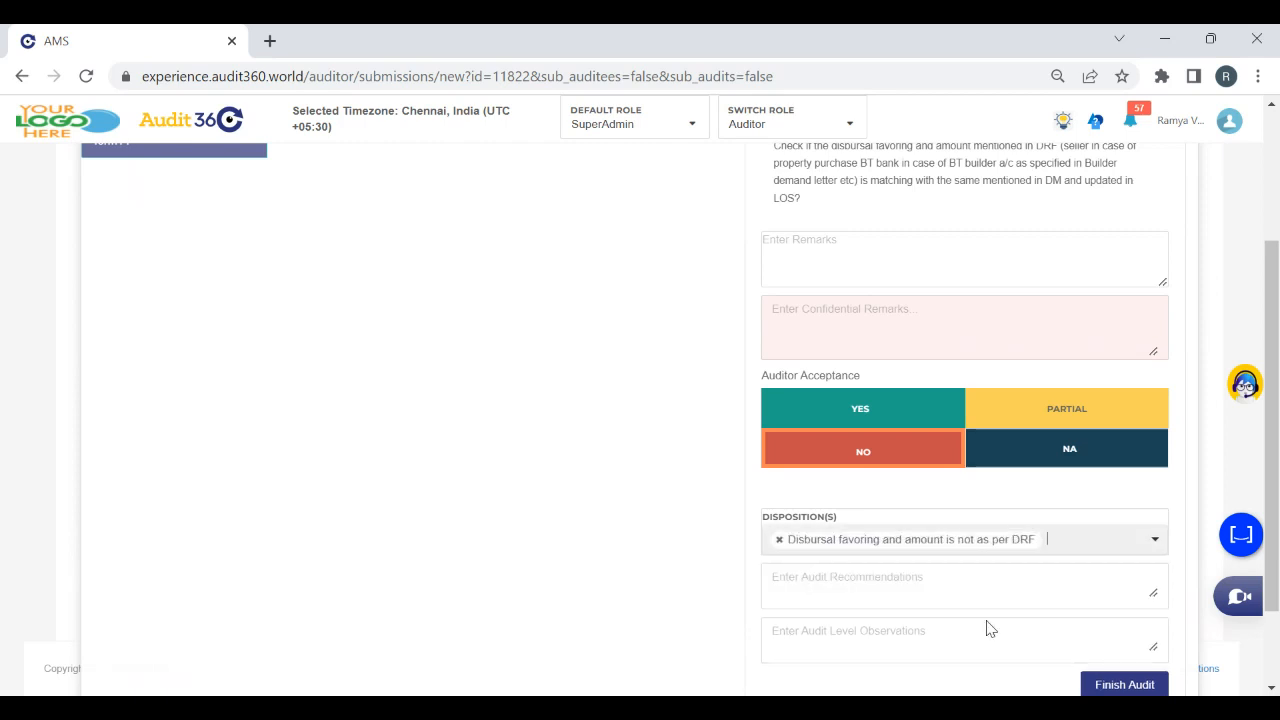
click(1140, 686)
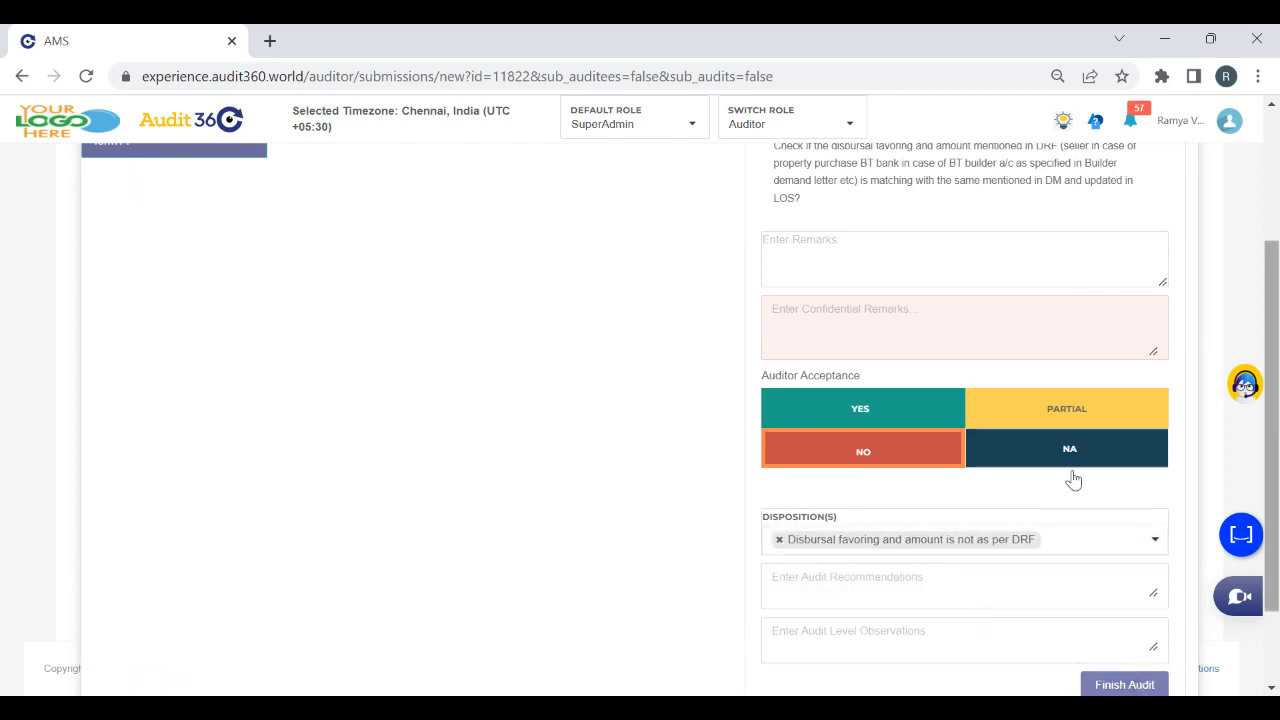
Switch to the SuperAdmin role and open the Issues page
drag(1271, 291, 1268, 142)
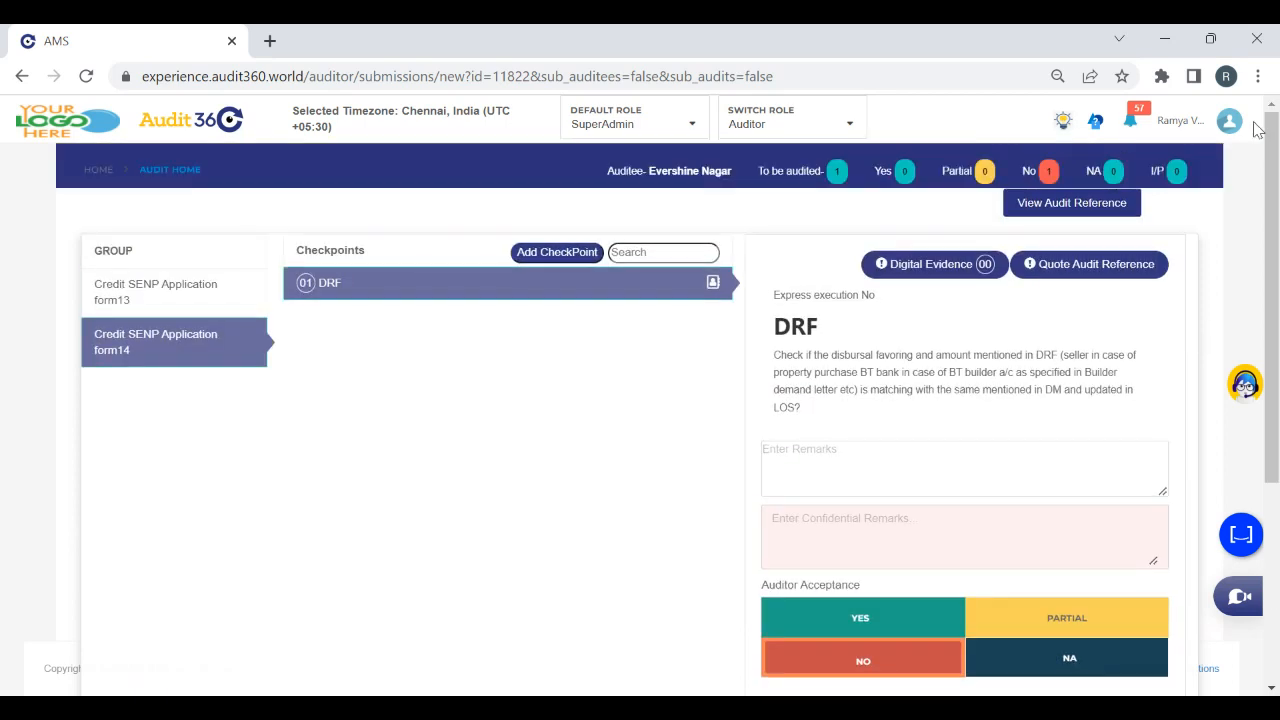
click(772, 124)
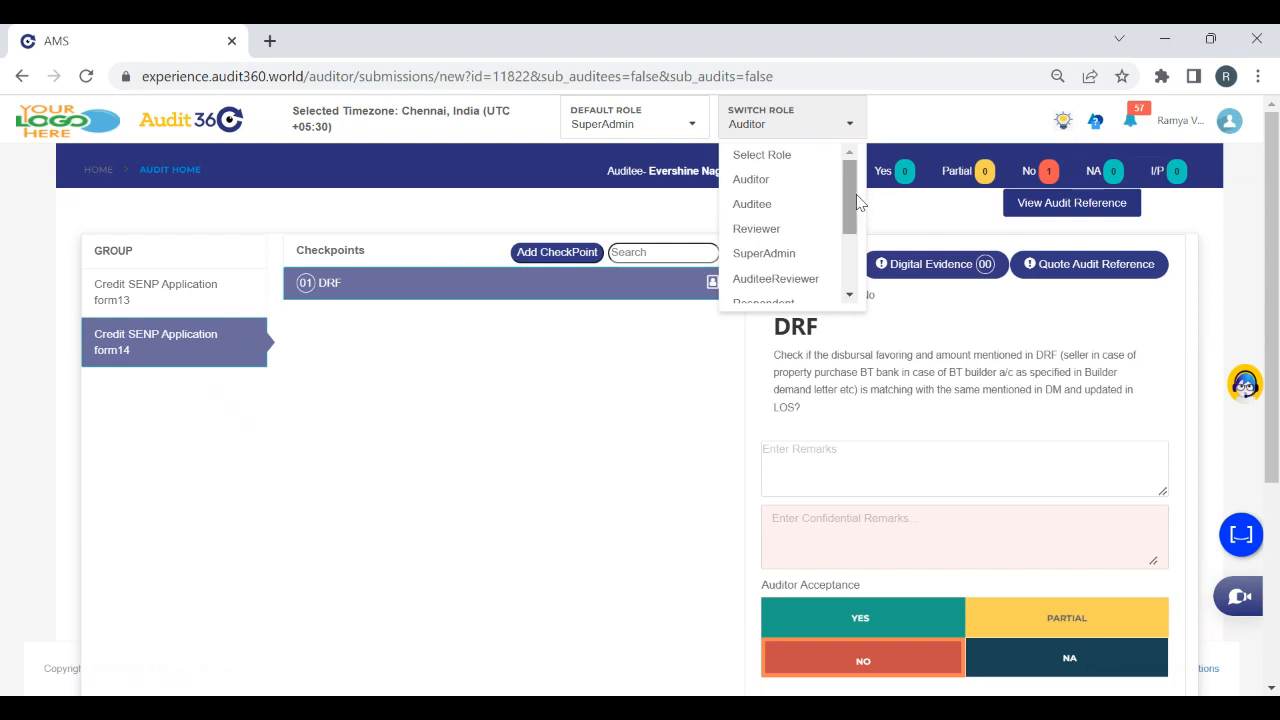
click(756, 256)
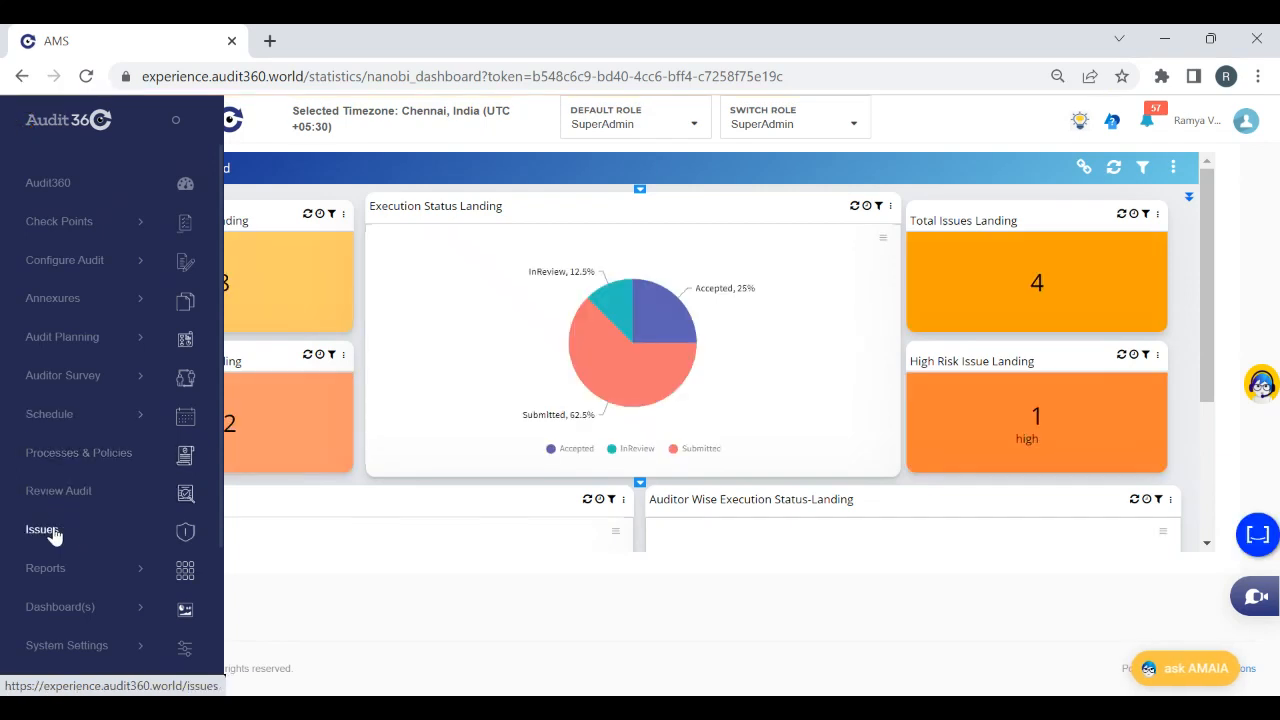
click(42, 530)
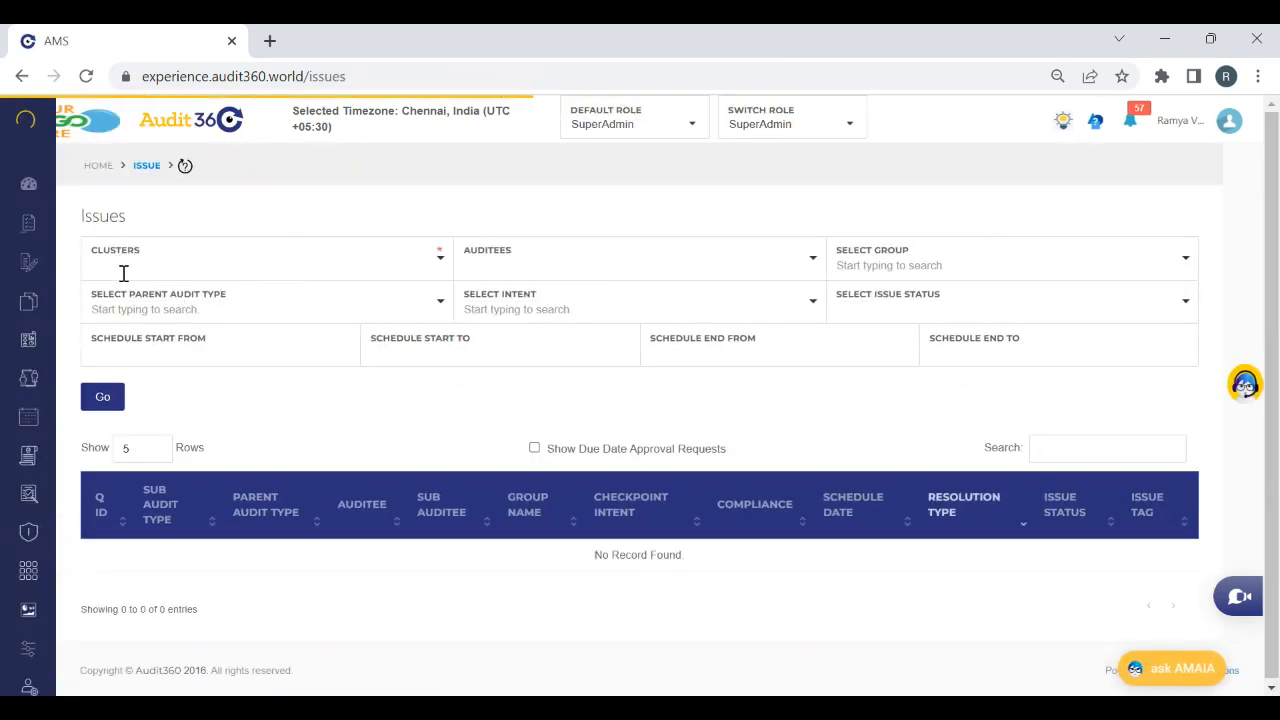
Filter the issues by cluster CL0003 - Mumbai Western and parent audit type Test Auditor Issue allocation, and look through the list
click(145, 269)
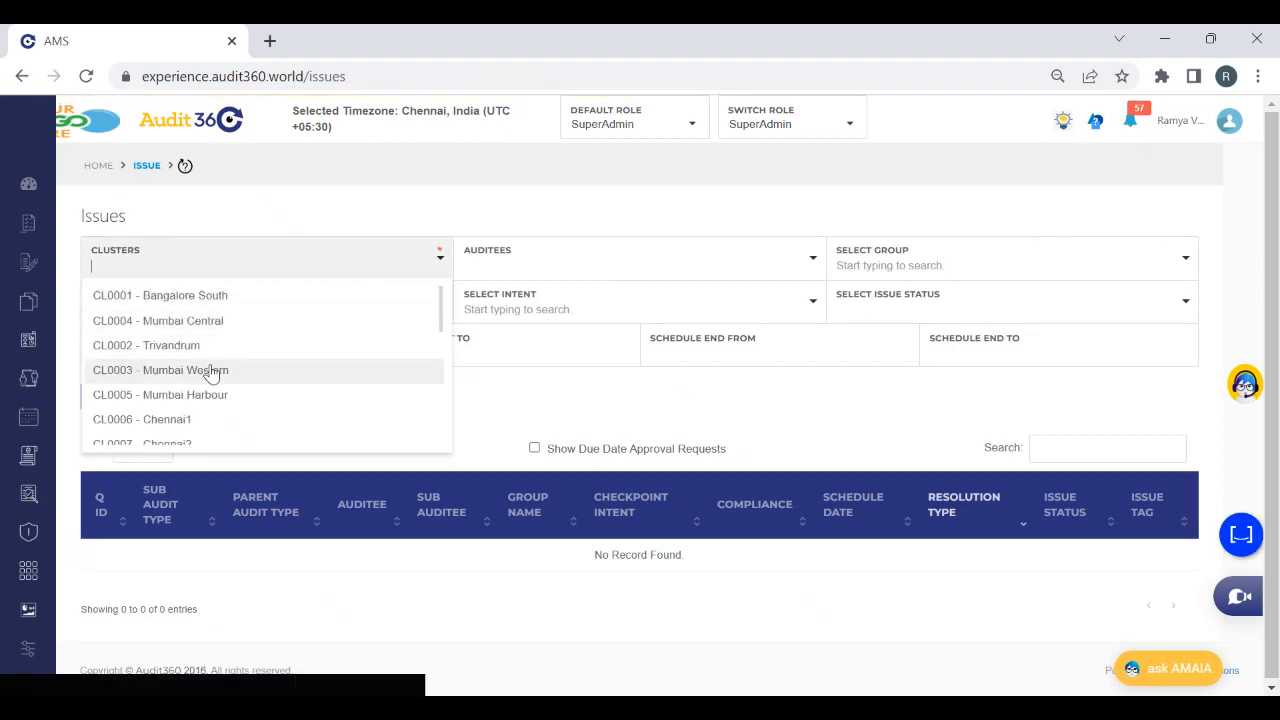
click(216, 371)
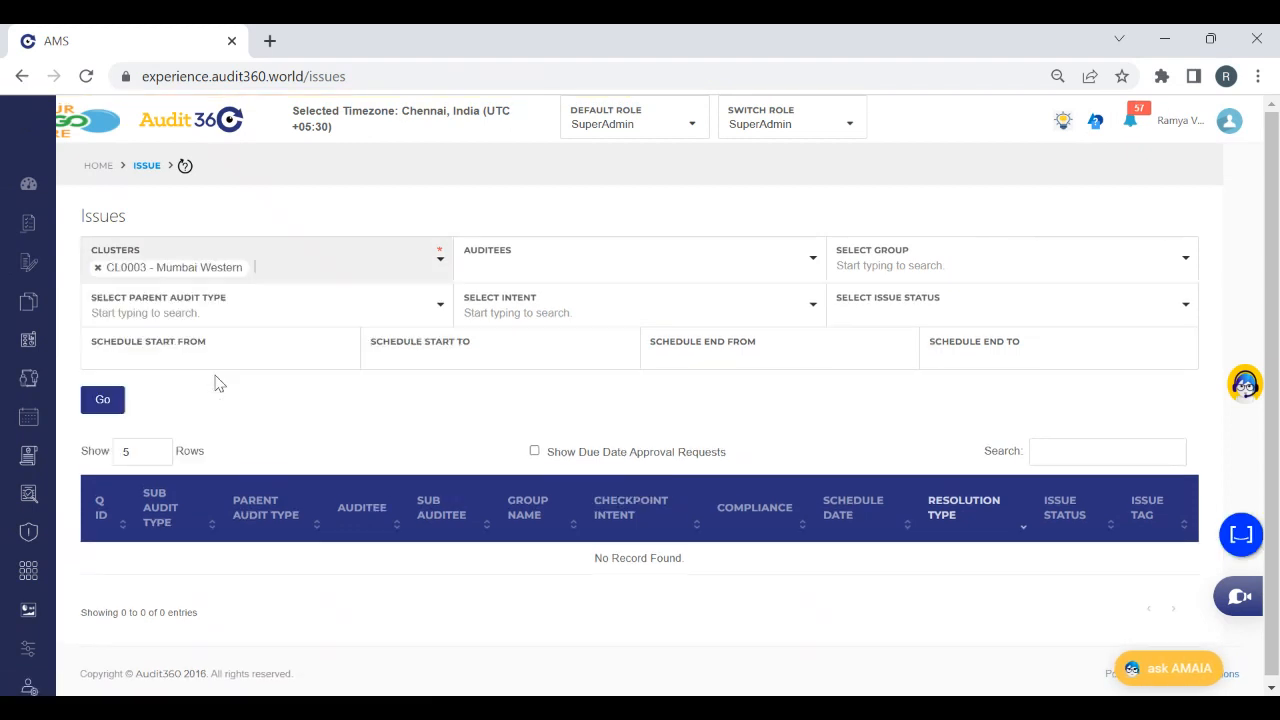
click(126, 313)
text(test)
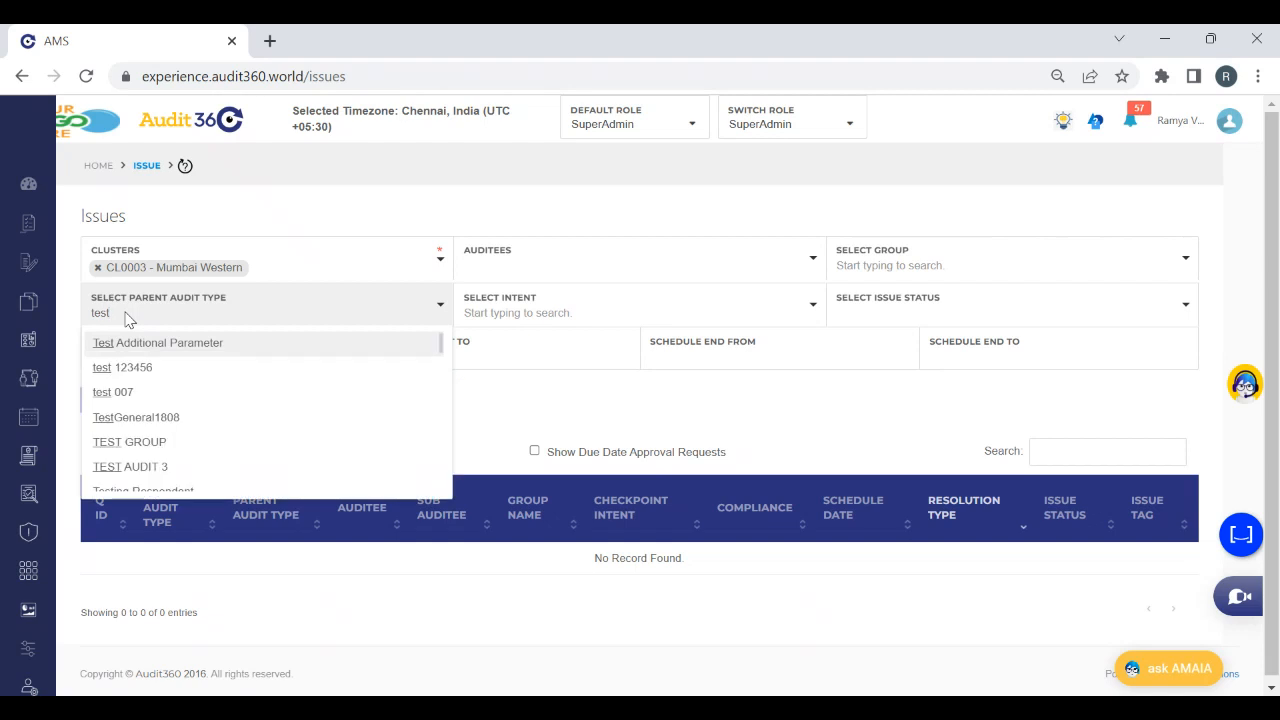
text( auditor)
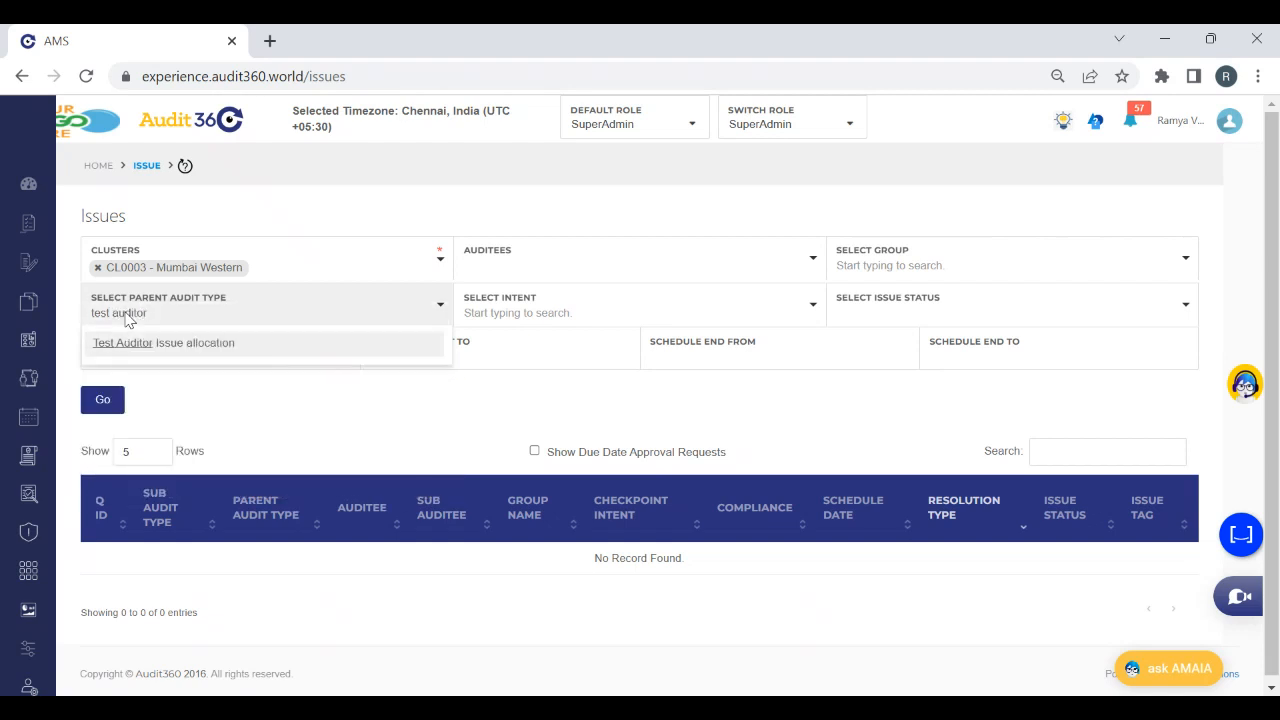
click(172, 343)
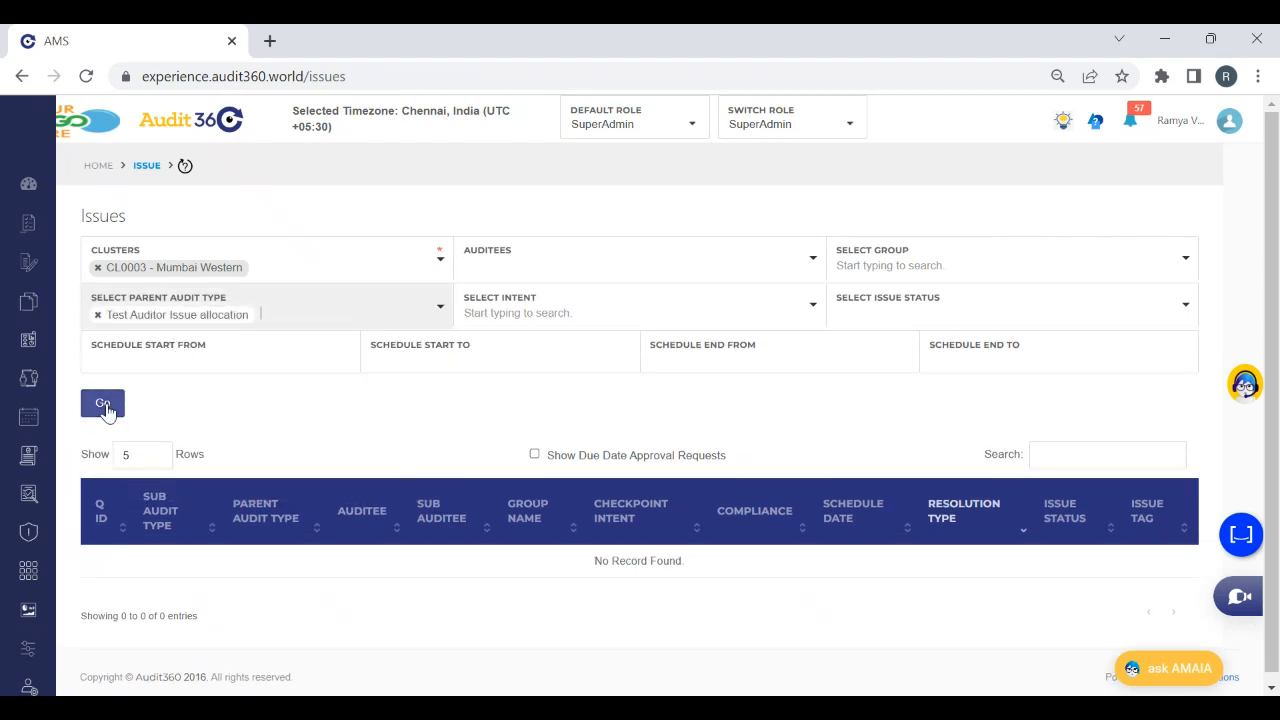
click(104, 406)
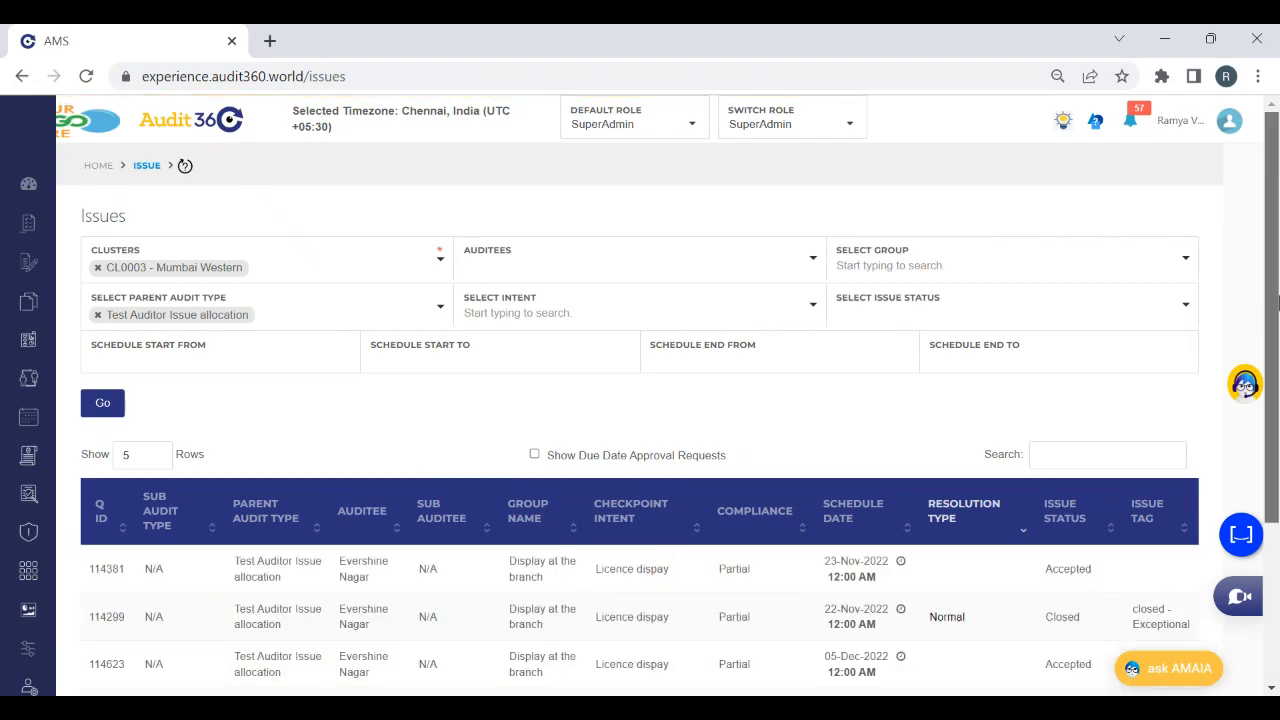
drag(1277, 302, 1277, 434)
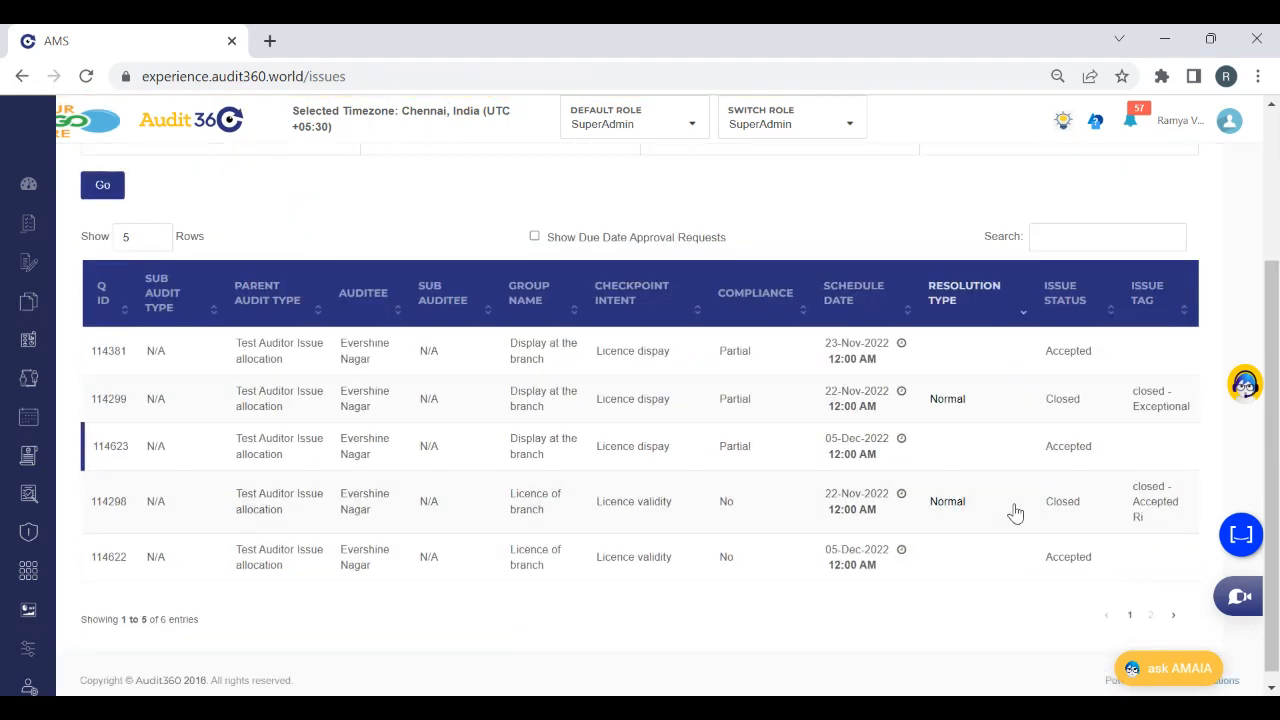
scroll(1277, 290, up, 3)
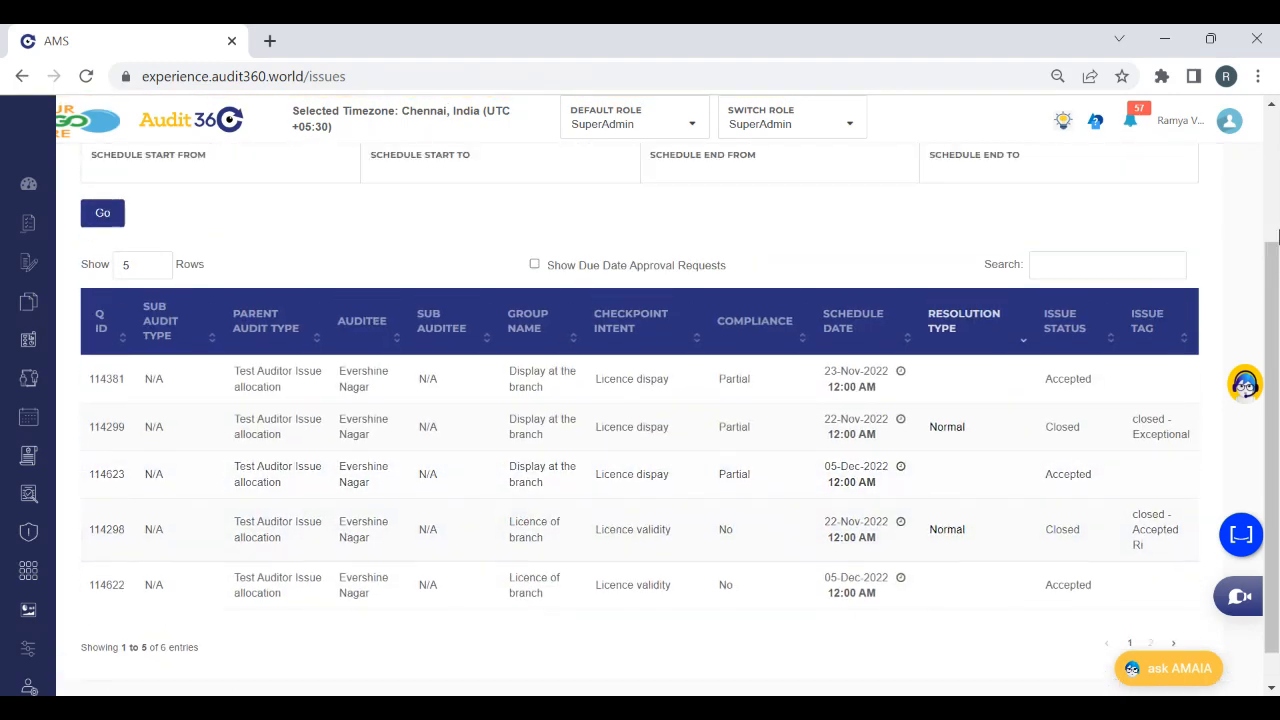
Switch to the Auditee role and open its Issues page
click(777, 128)
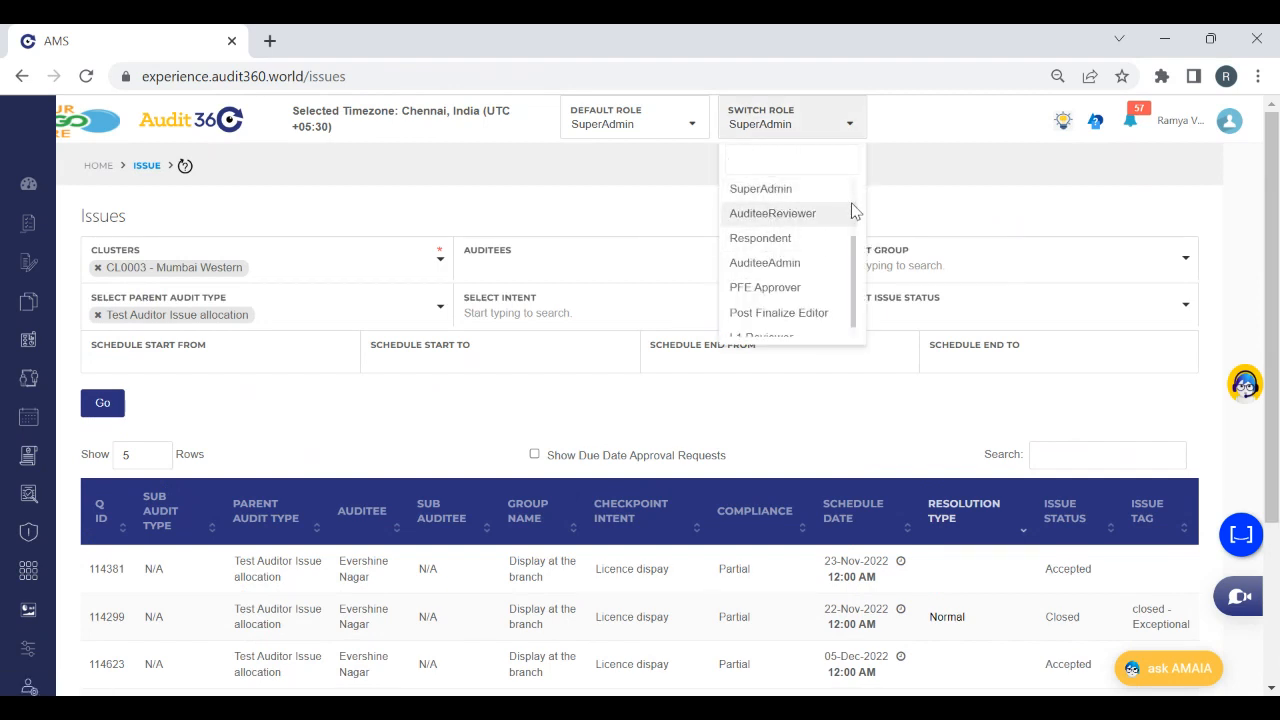
scroll(840, 215, up, 2)
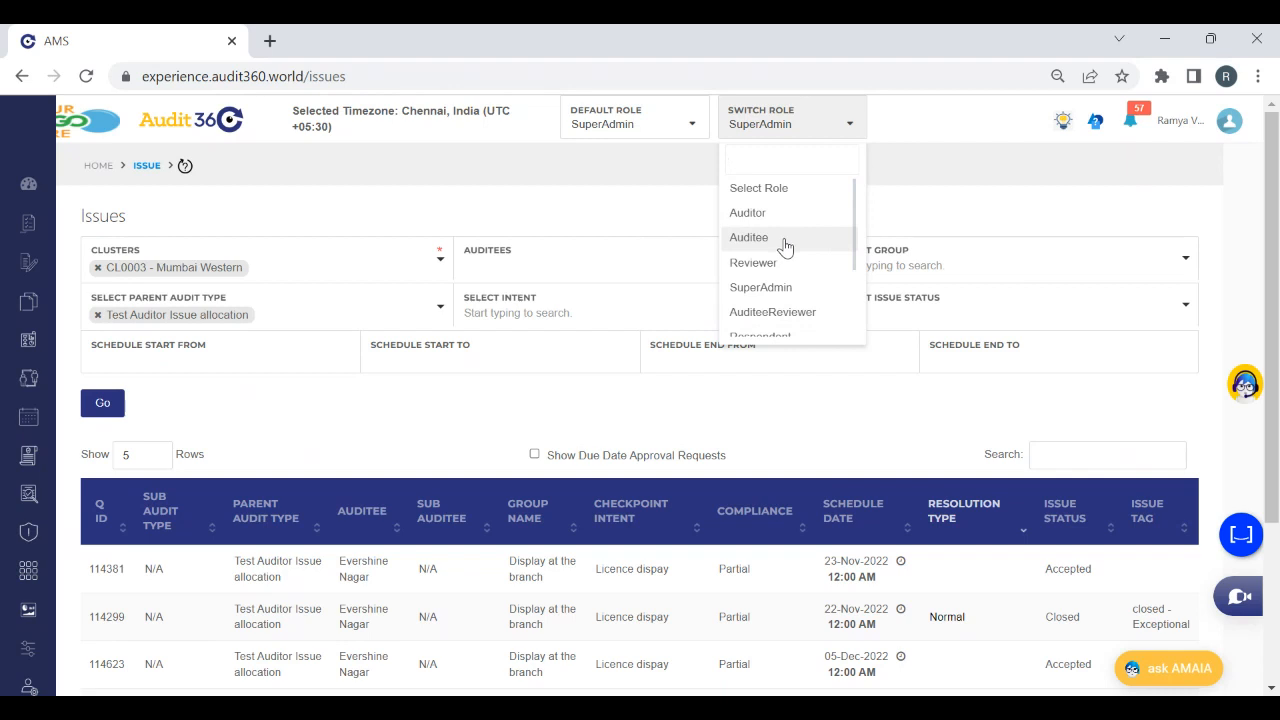
click(785, 247)
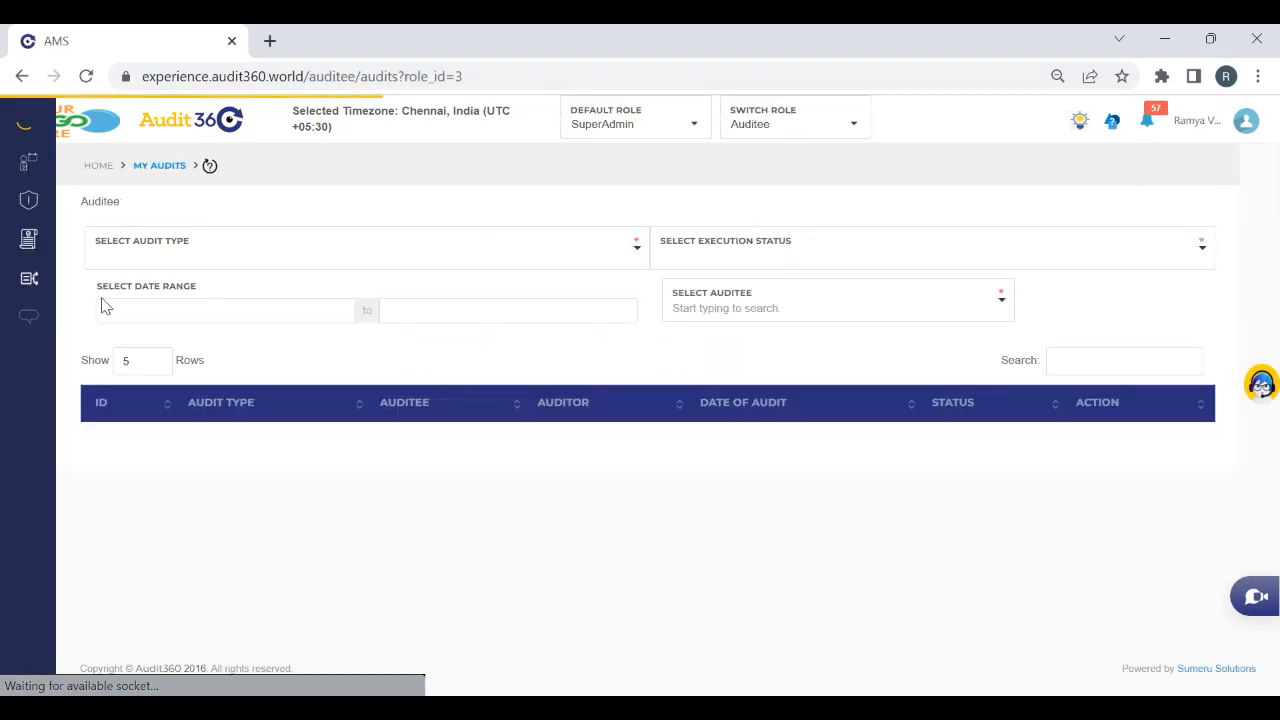
mouse_move(30, 257)
click(42, 203)
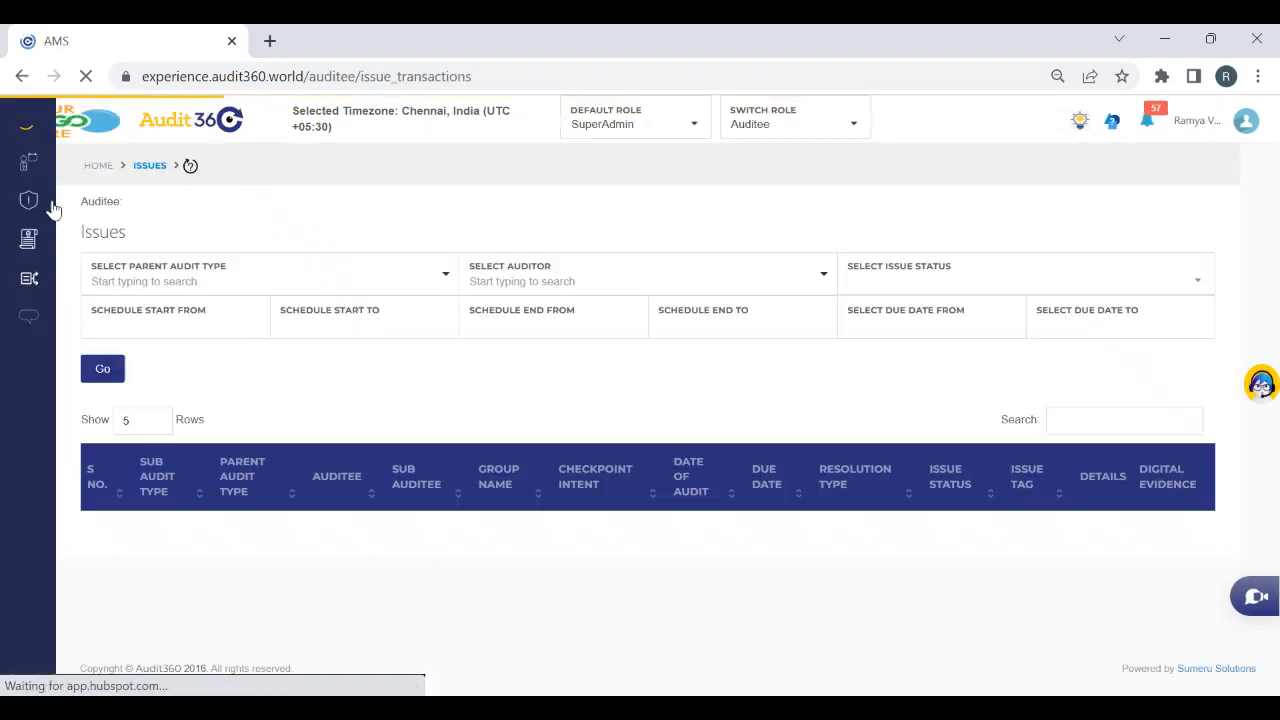
Filter the auditee's issues by the parent audit type Test Auditor Issue allocation
click(216, 290)
text(T)
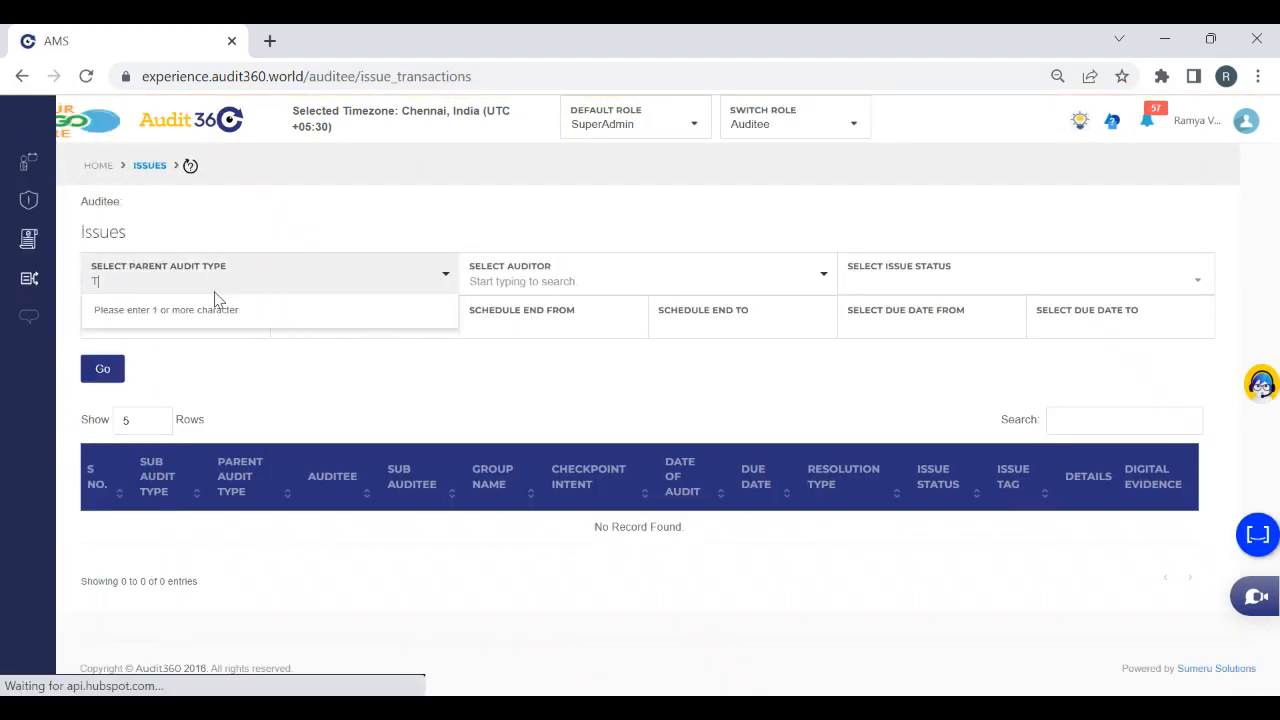
text(est auditor)
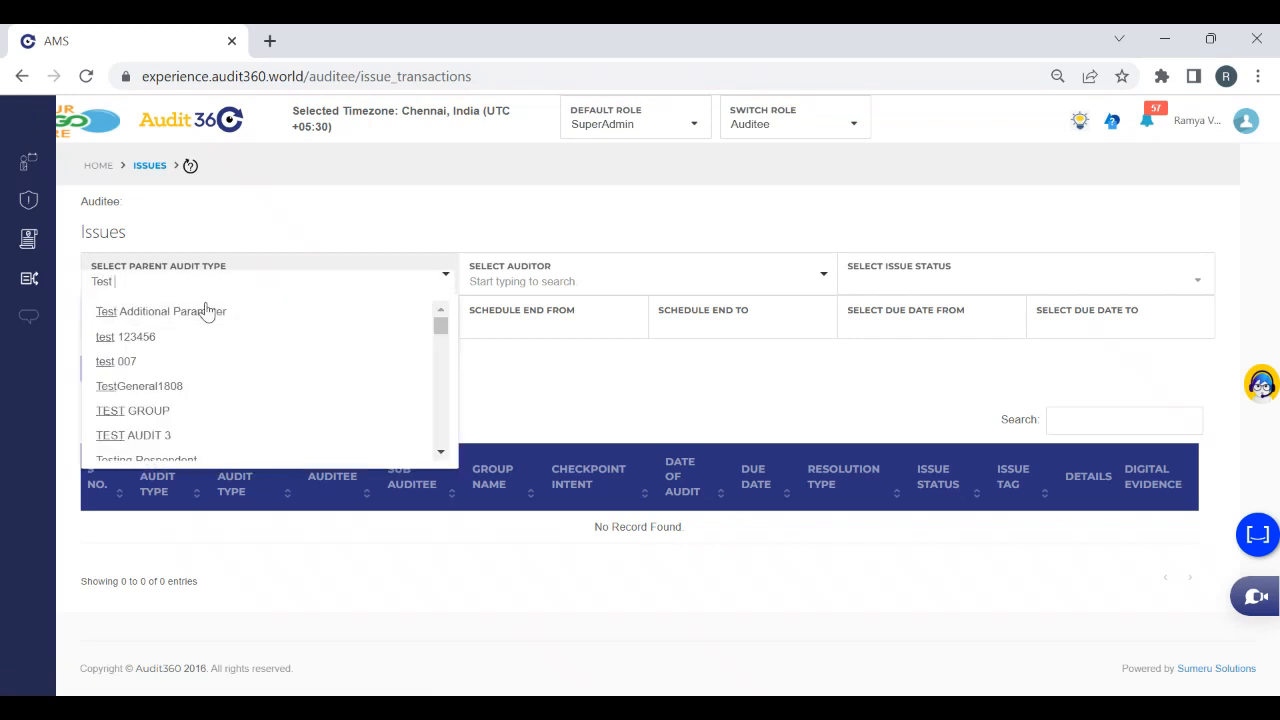
click(203, 313)
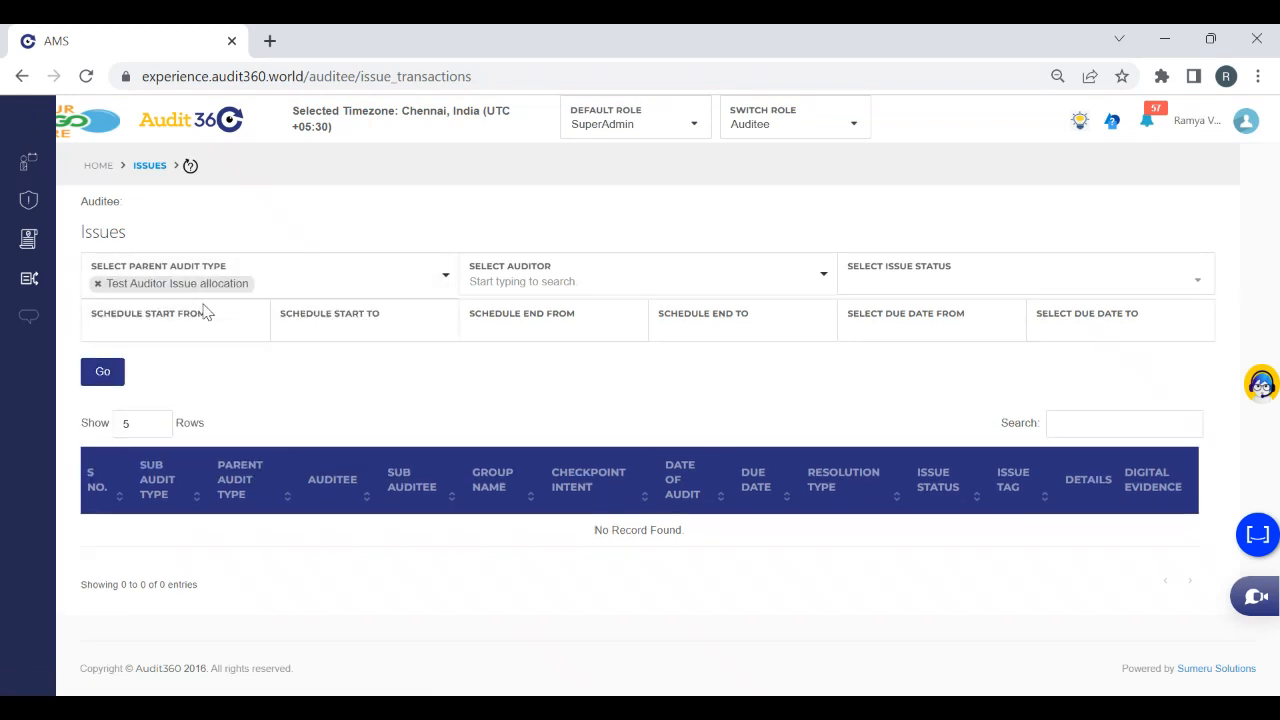
click(117, 384)
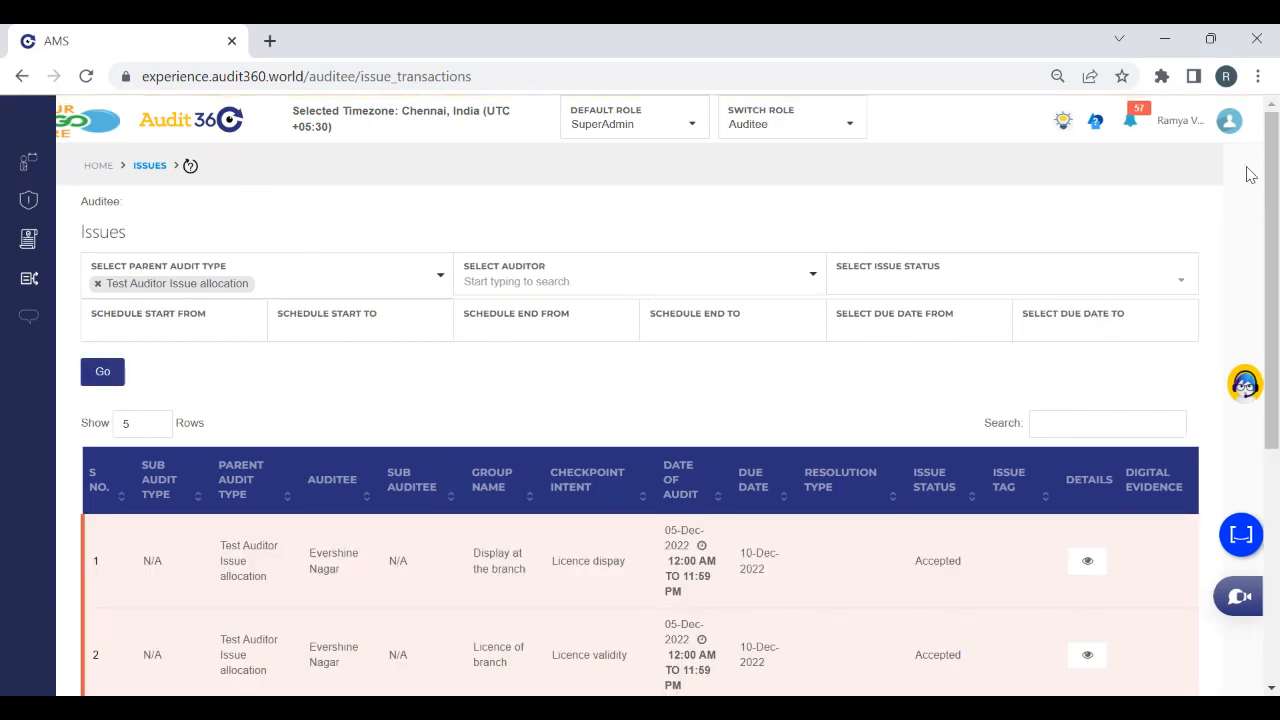
drag(1273, 201, 1277, 357)
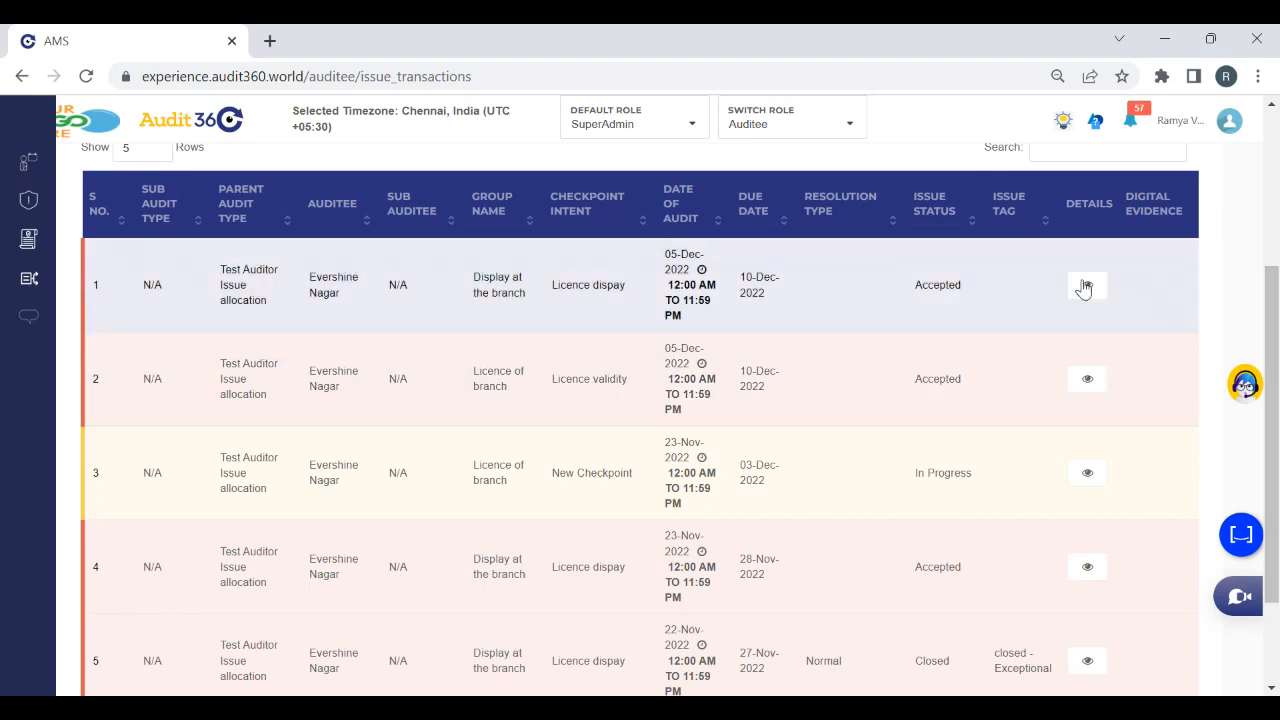
Comply the 05-Dec-2022 Licence dispay issue with the comment "Test" and reopen its review details
click(491, 279)
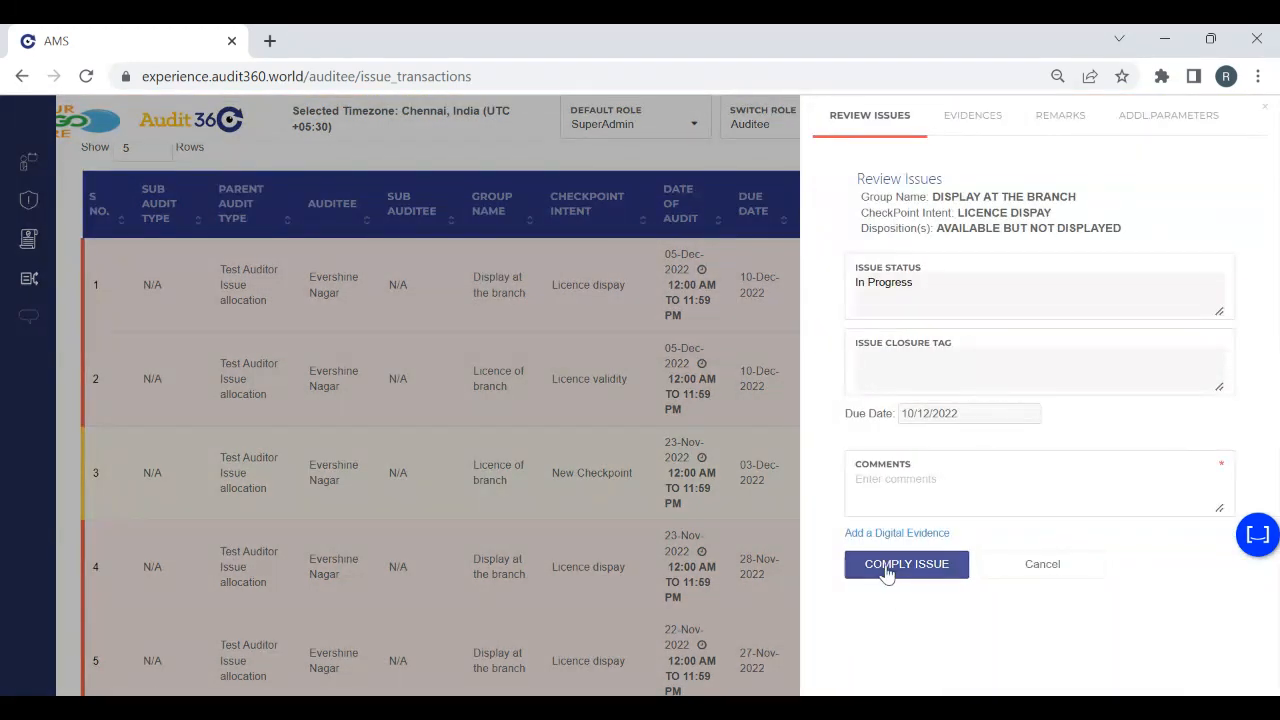
click(886, 568)
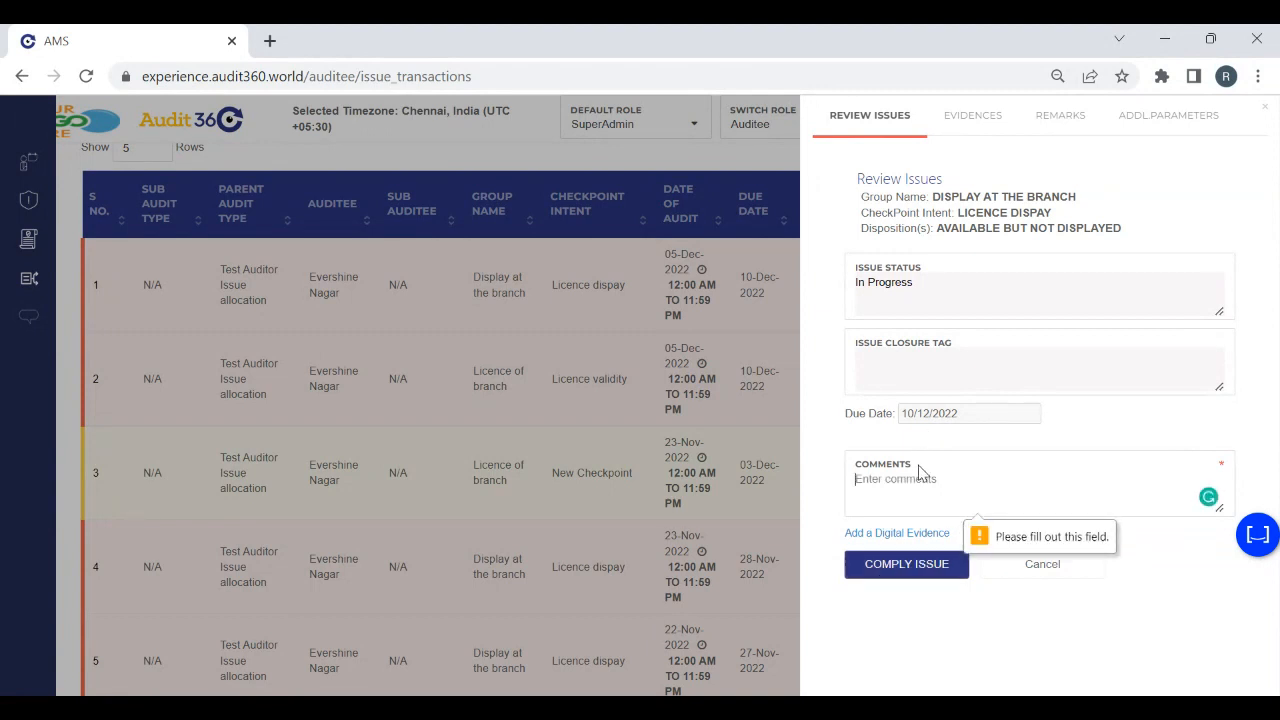
text(Test)
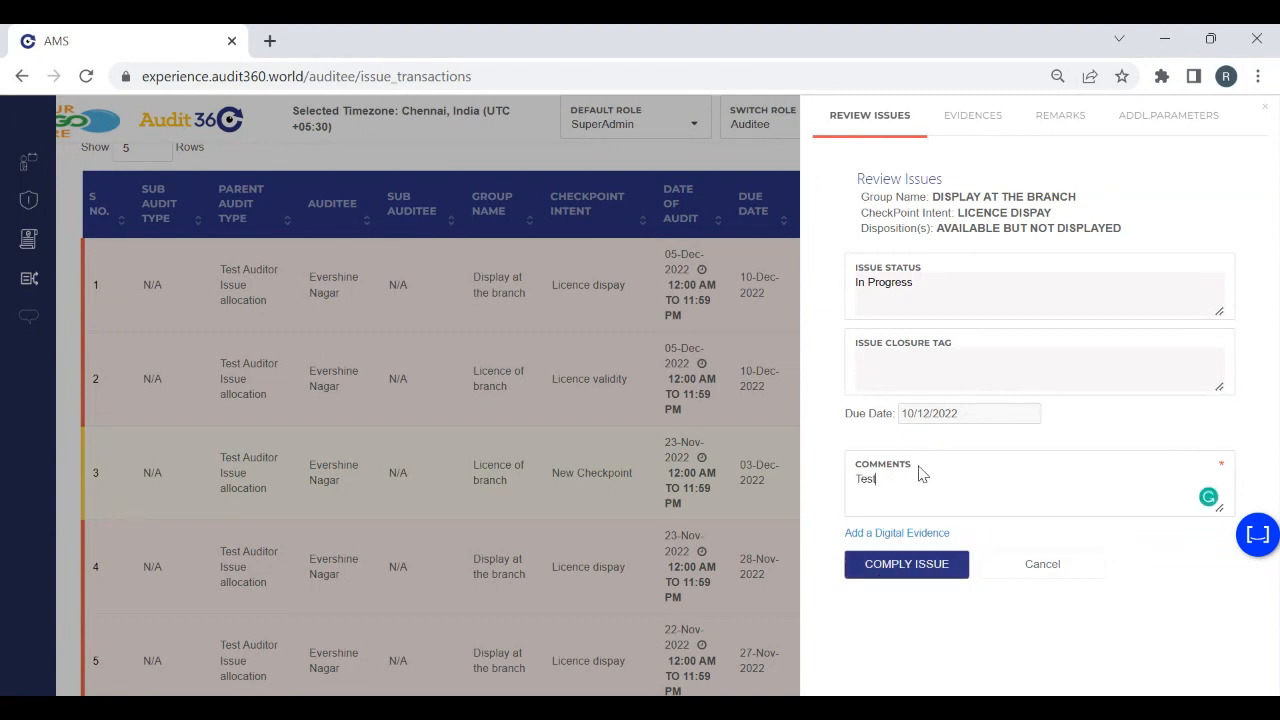
click(920, 568)
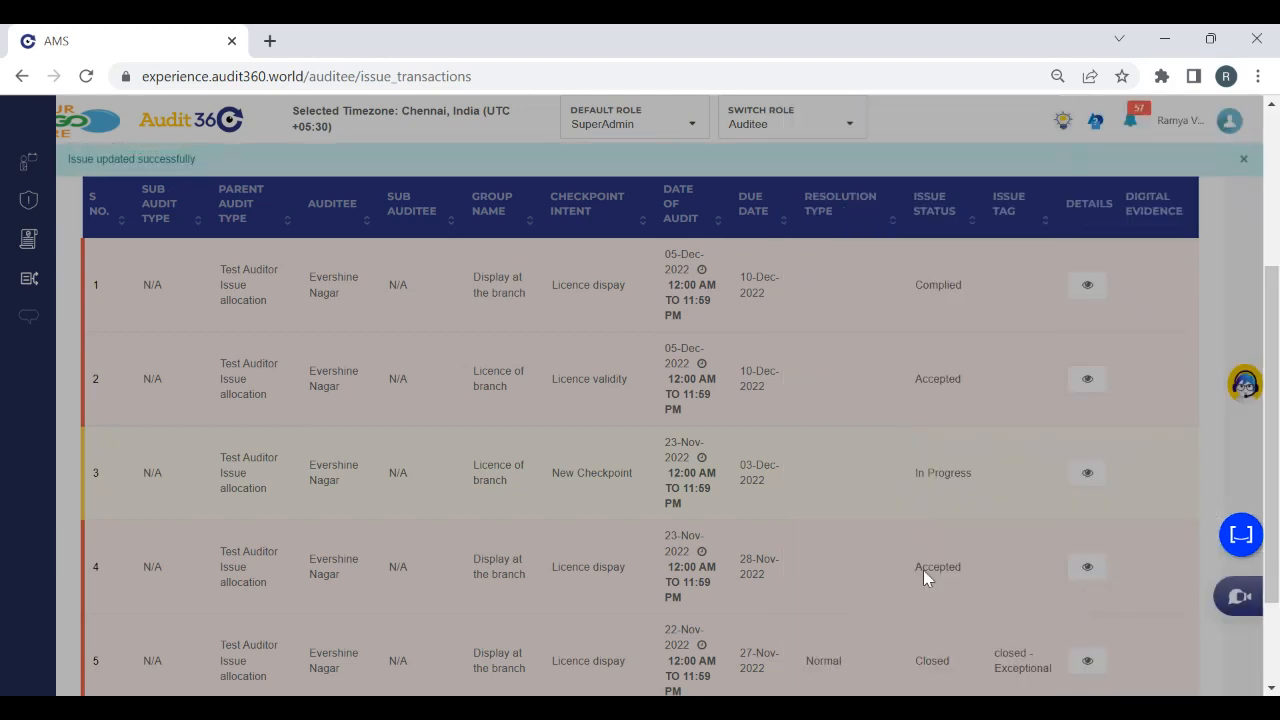
click(1080, 280)
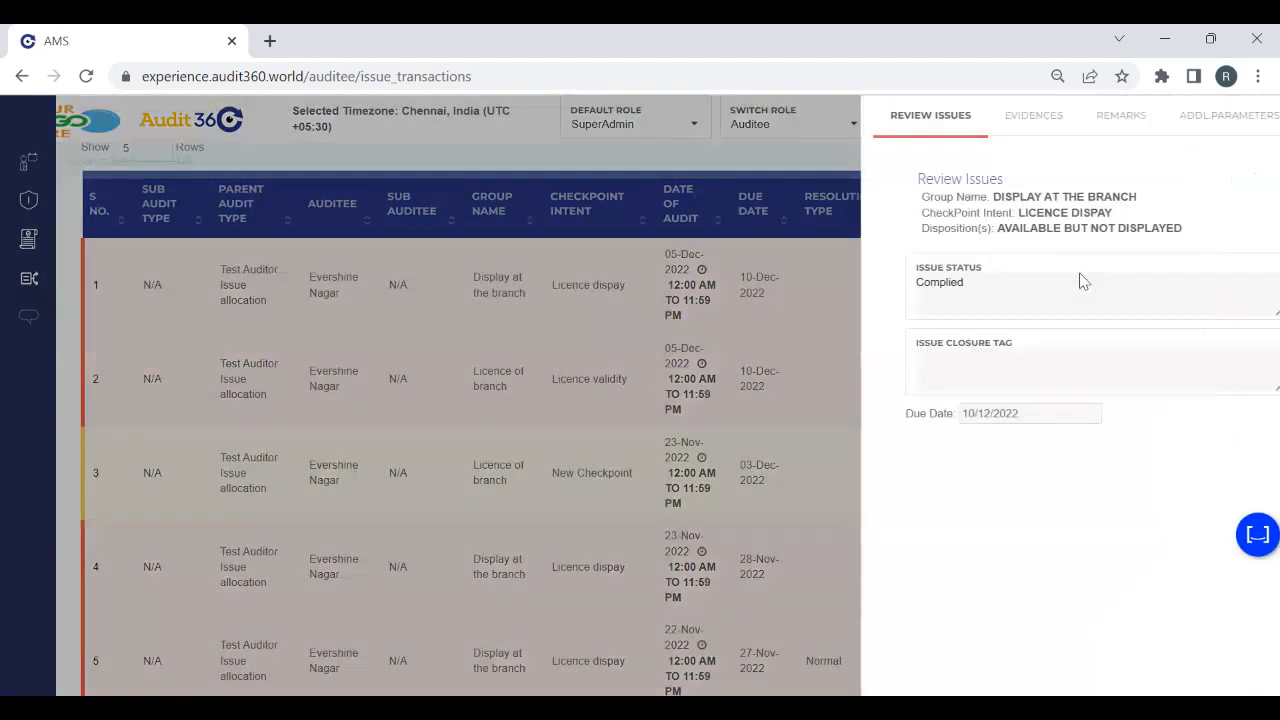
Leave the current issue's details, then view and close the review details of the 05-Dec-2022 Licence validity issue
click(1266, 112)
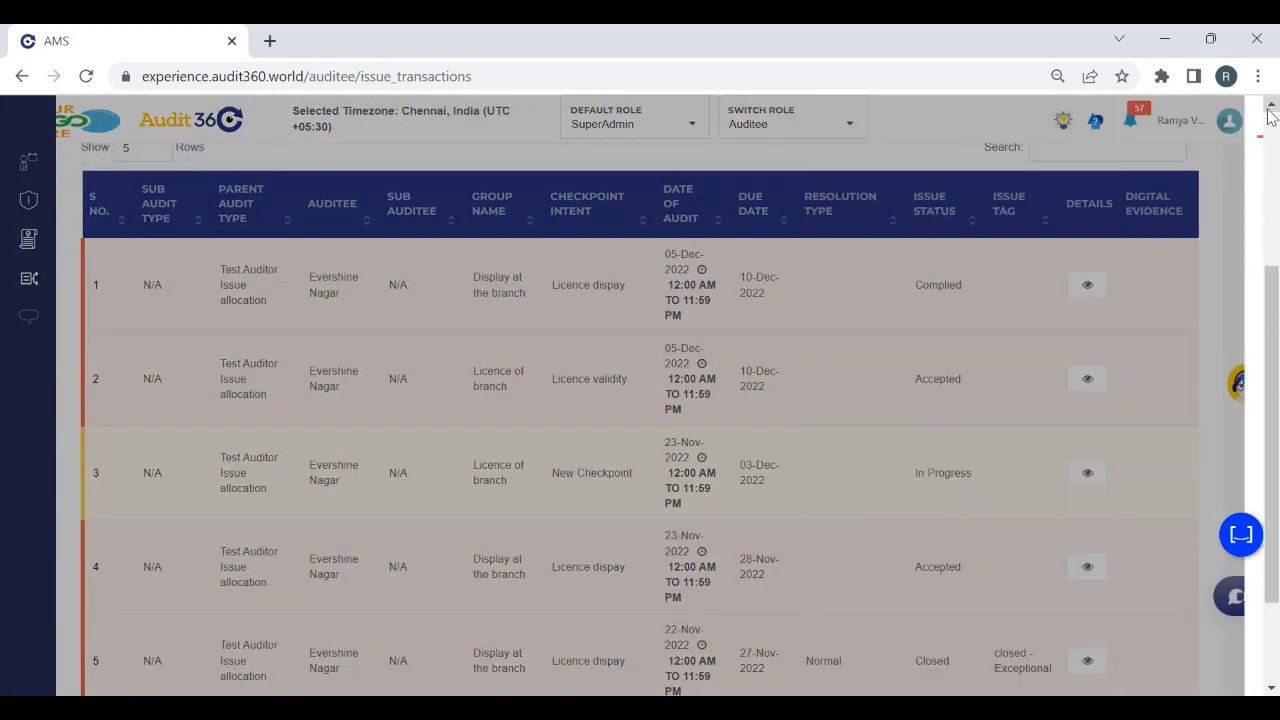
click(1088, 379)
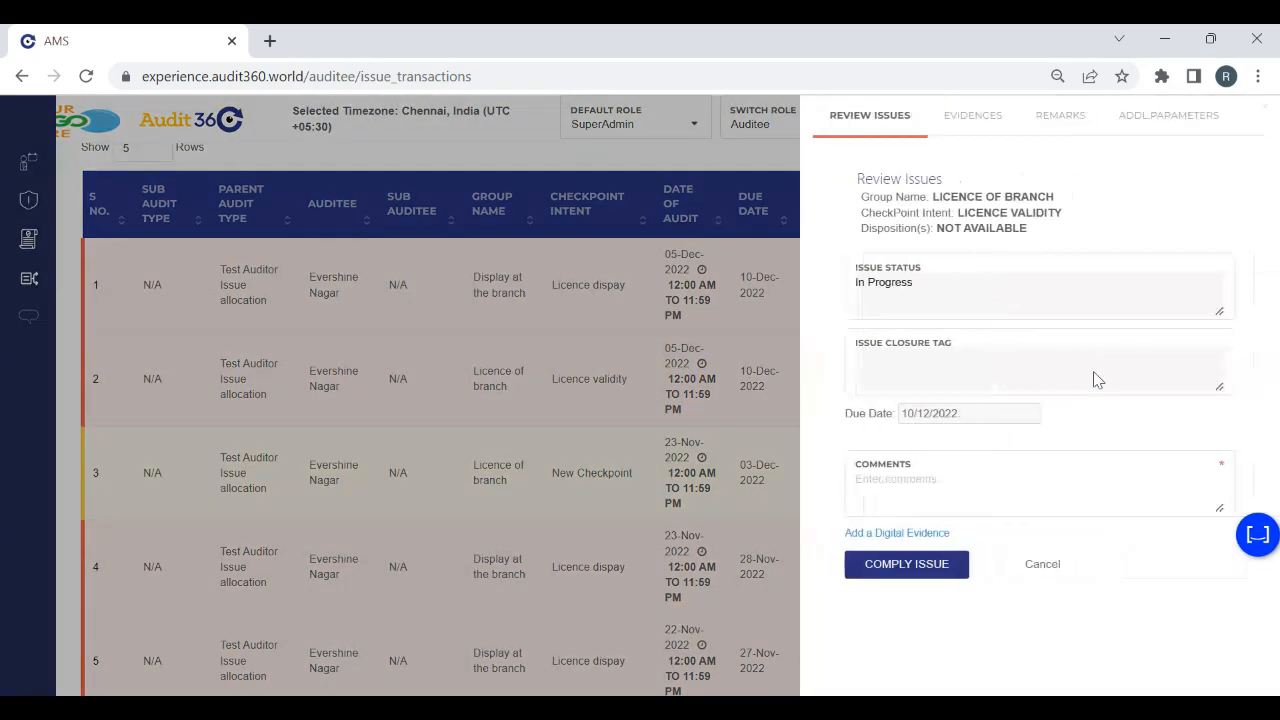
click(1266, 112)
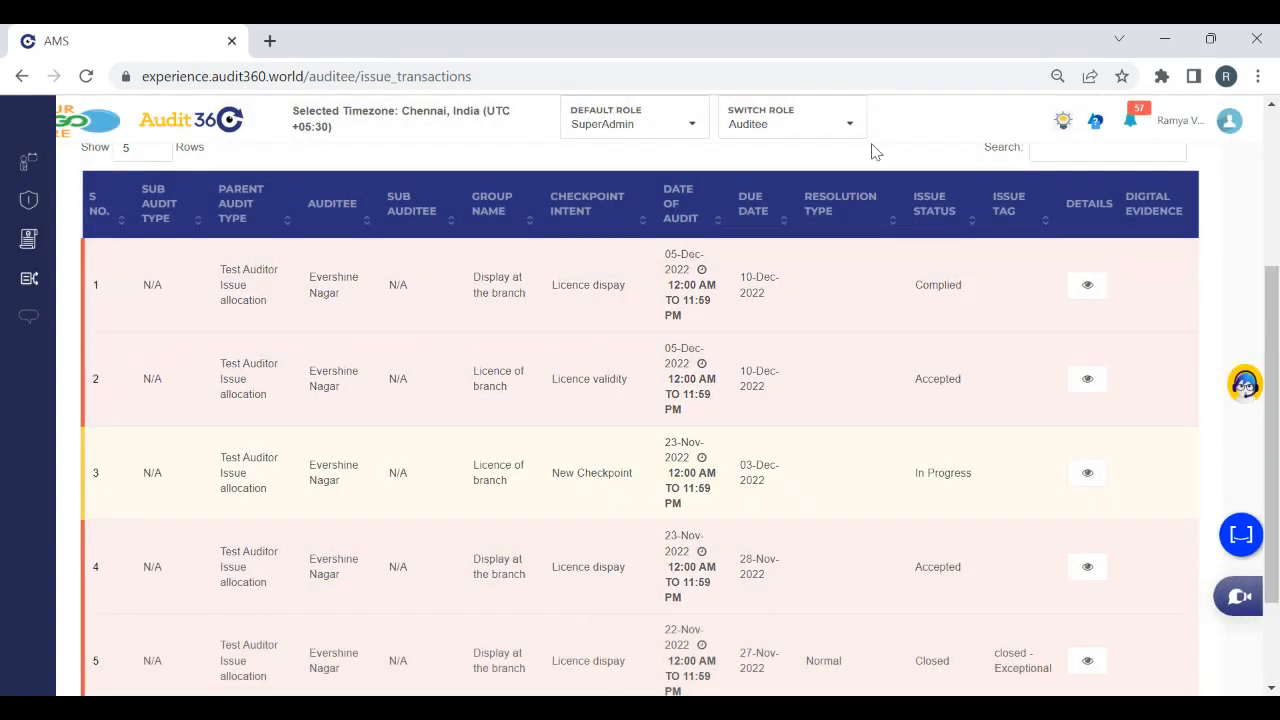
Switch to the AuditeeReviewer role and open its Issues page
click(733, 132)
click(776, 312)
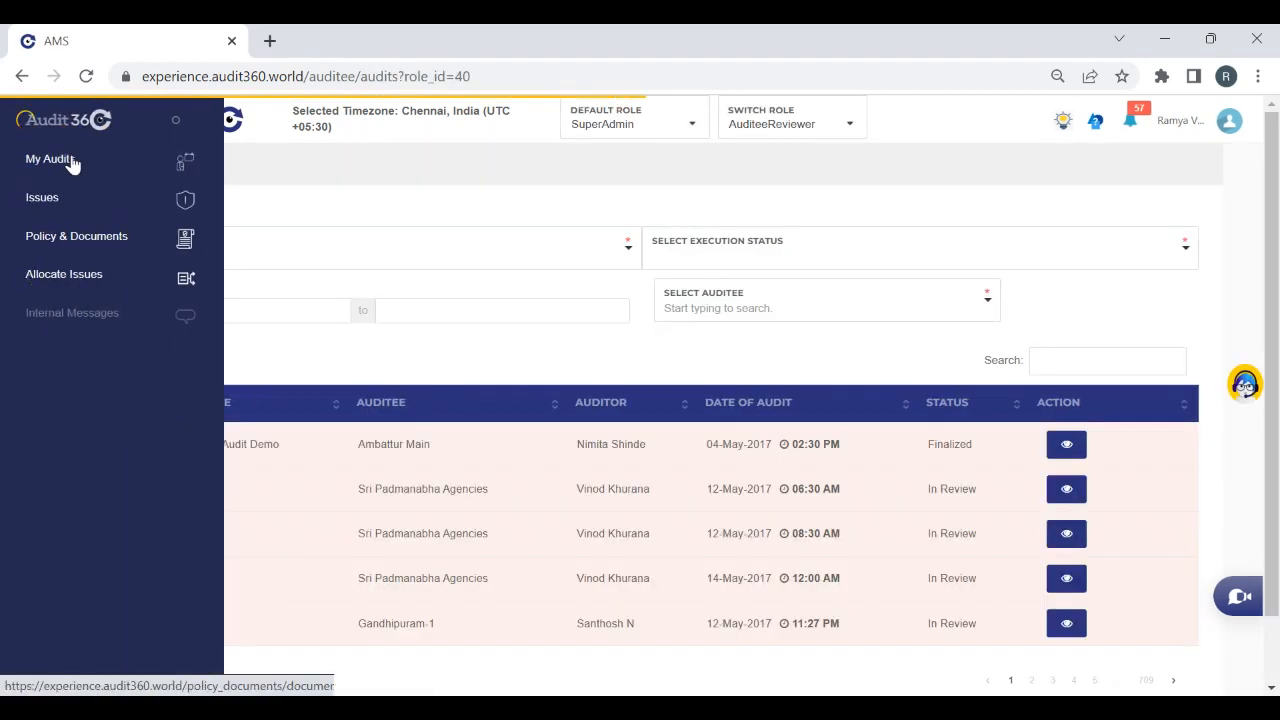
click(60, 196)
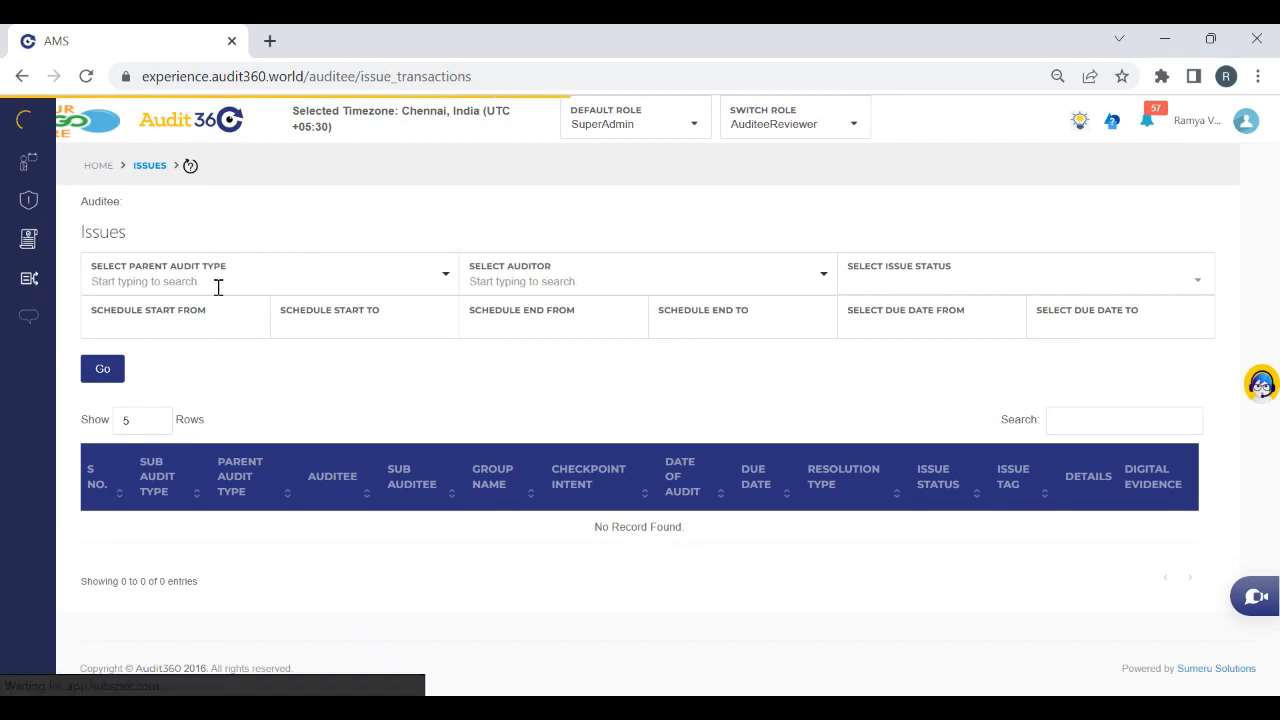
Filter the auditee reviewer's issues by the parent audit type Test Auditor Issue allocation
click(217, 286)
text(tes)
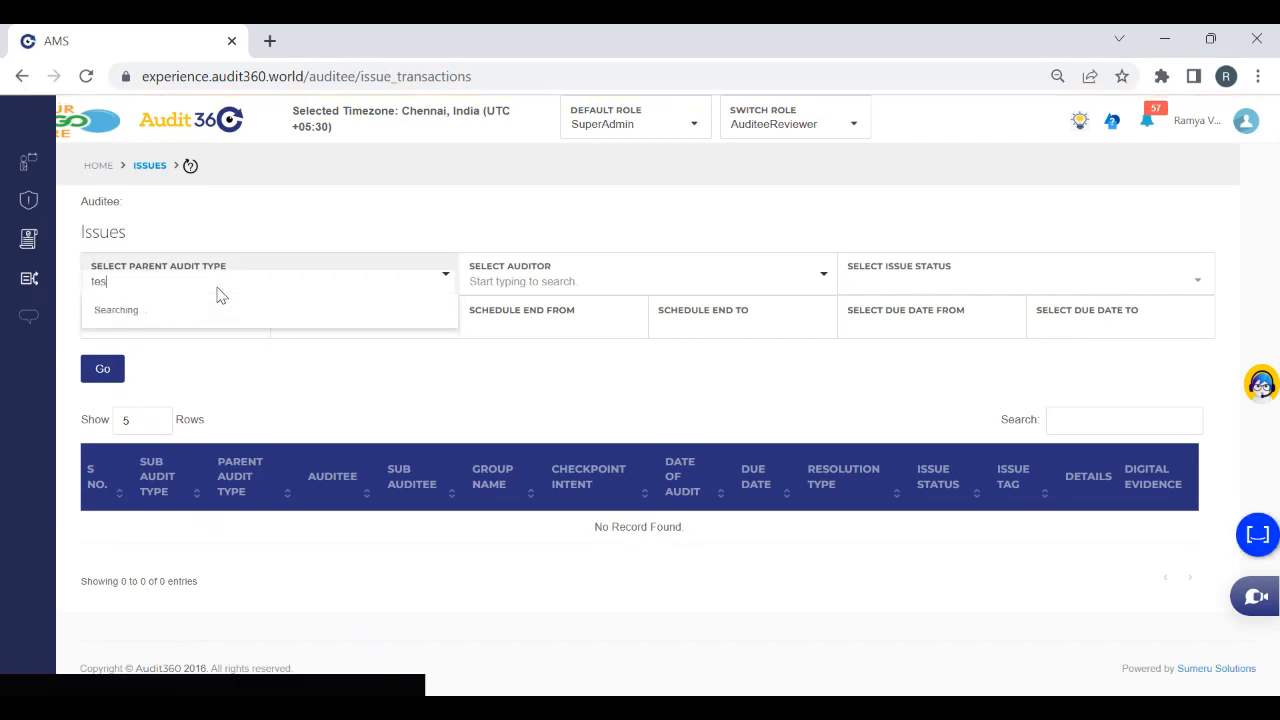
text(t auditor)
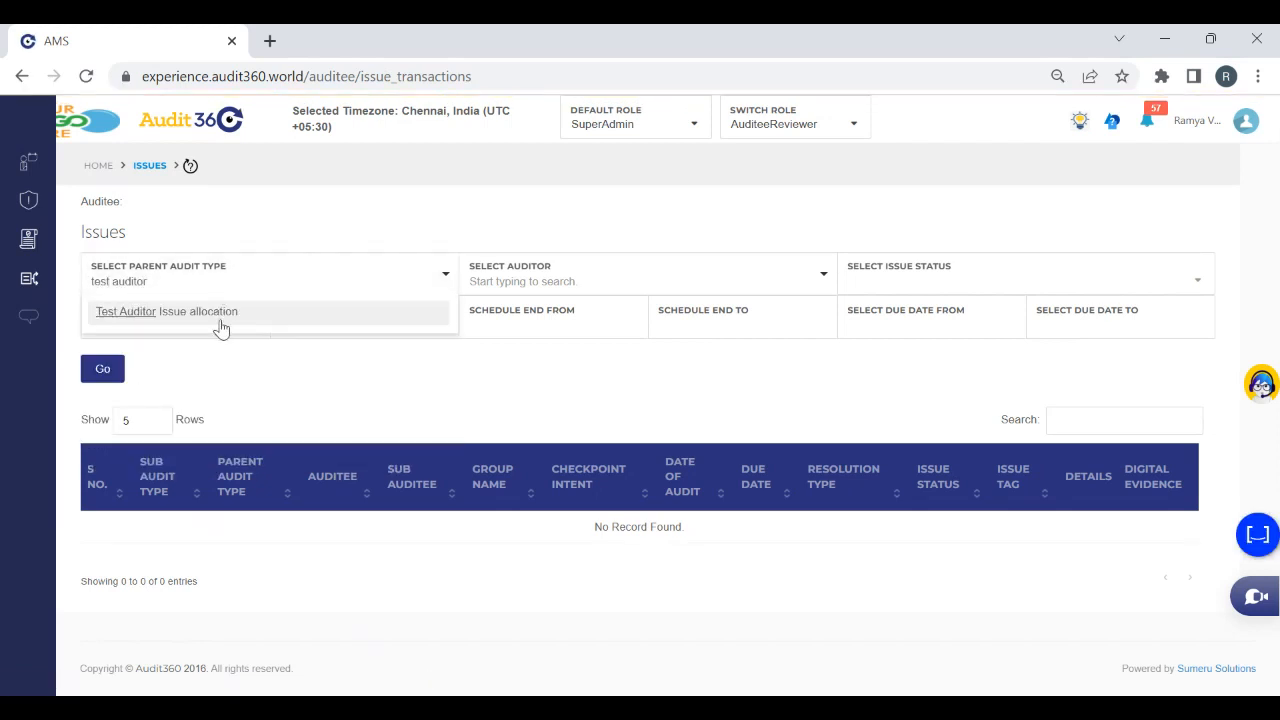
click(214, 318)
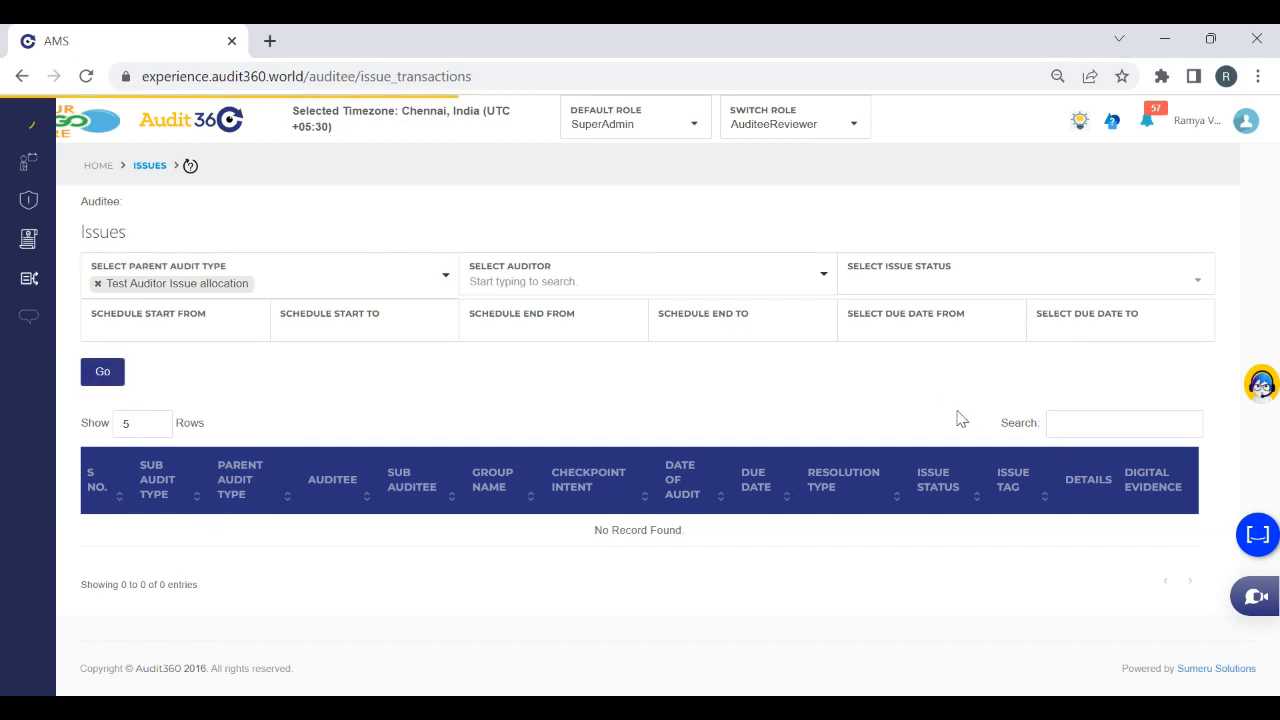
click(104, 373)
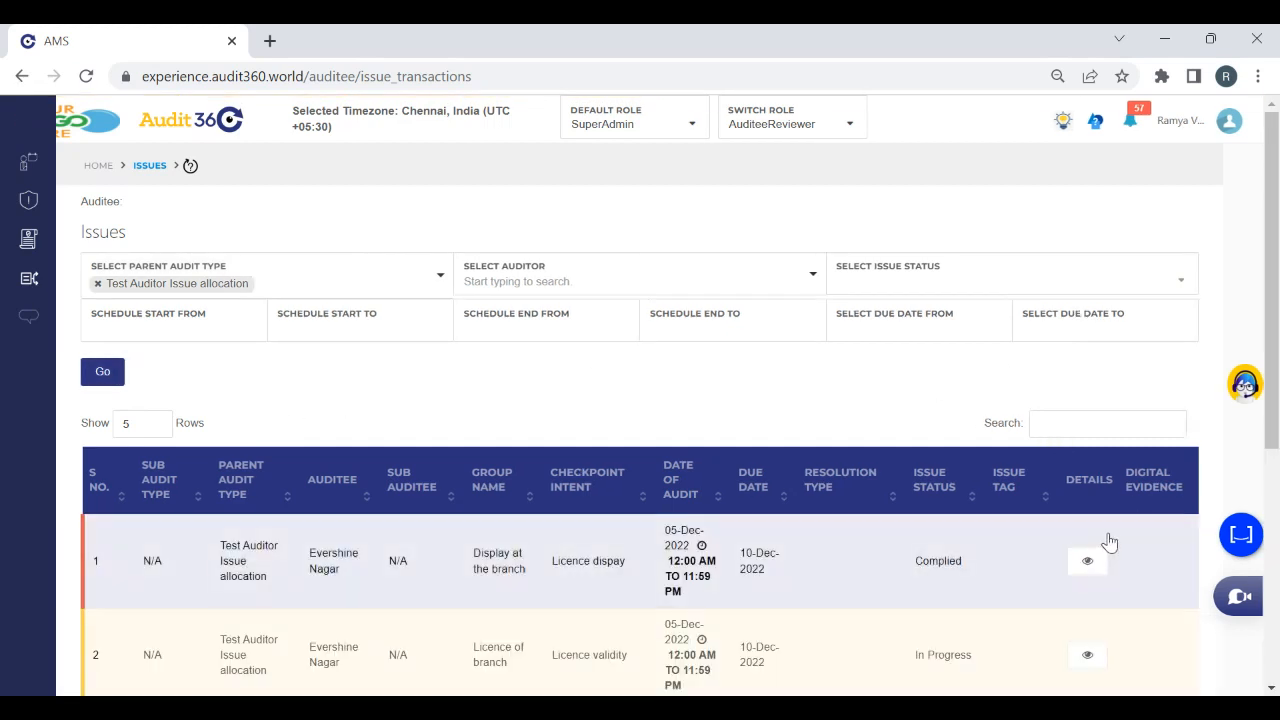
Resolve the 05-Dec-2022 Licence dispay issue with the comment "Test"
click(1087, 565)
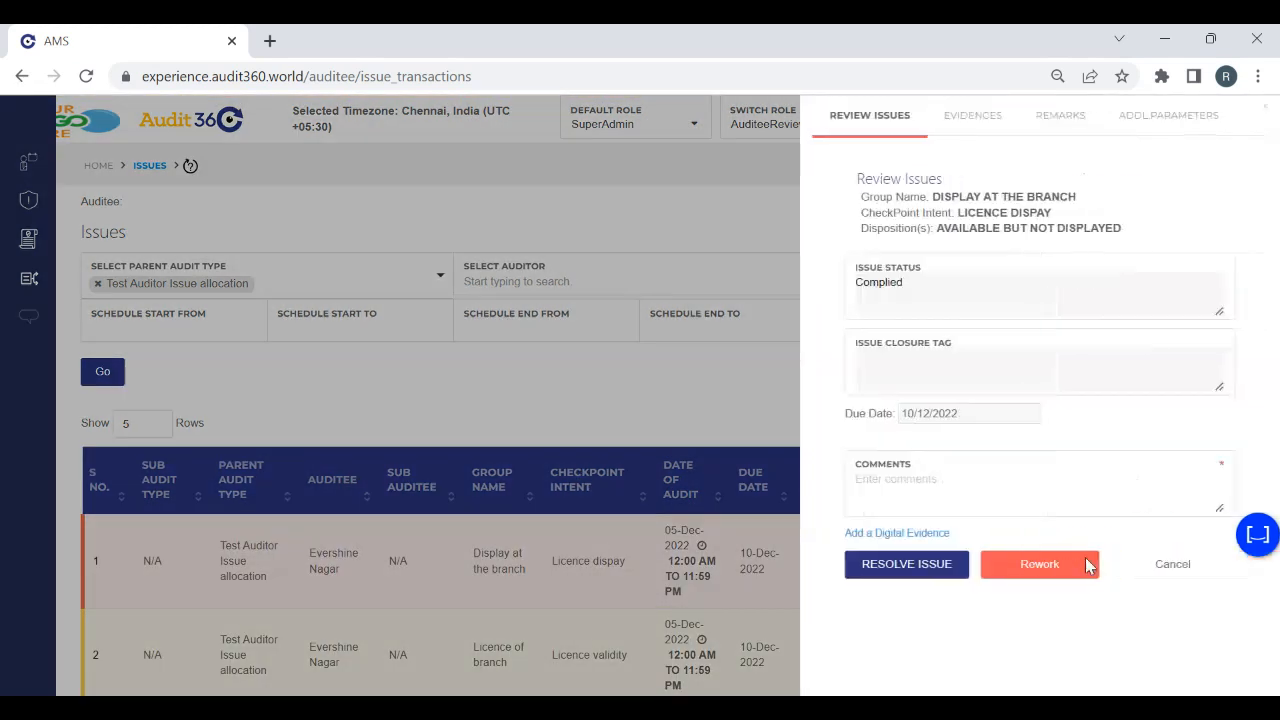
click(860, 584)
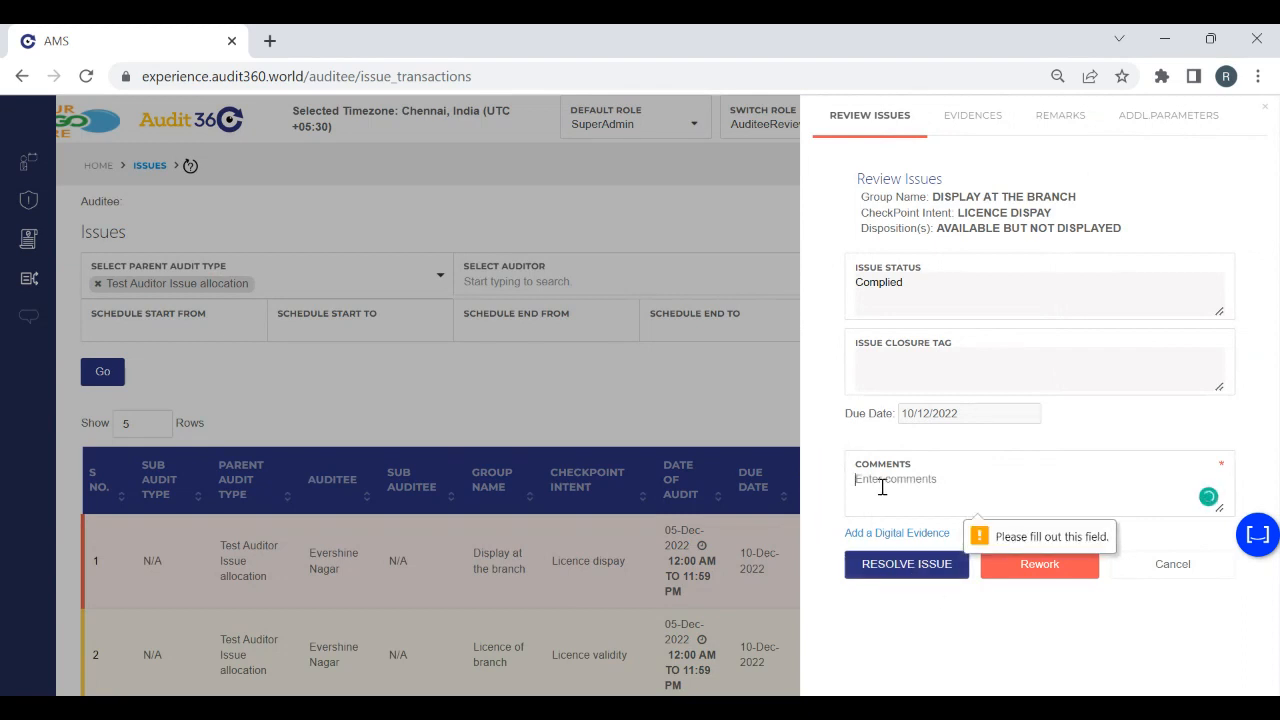
text(Test)
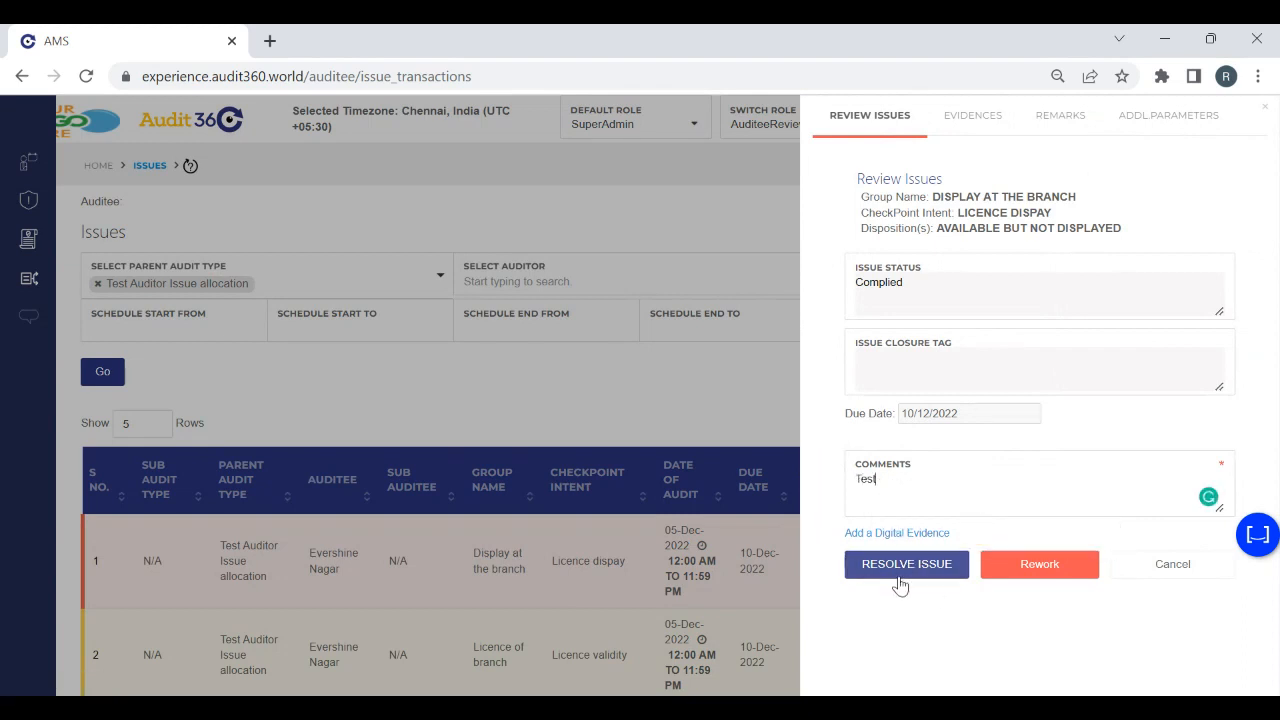
click(887, 566)
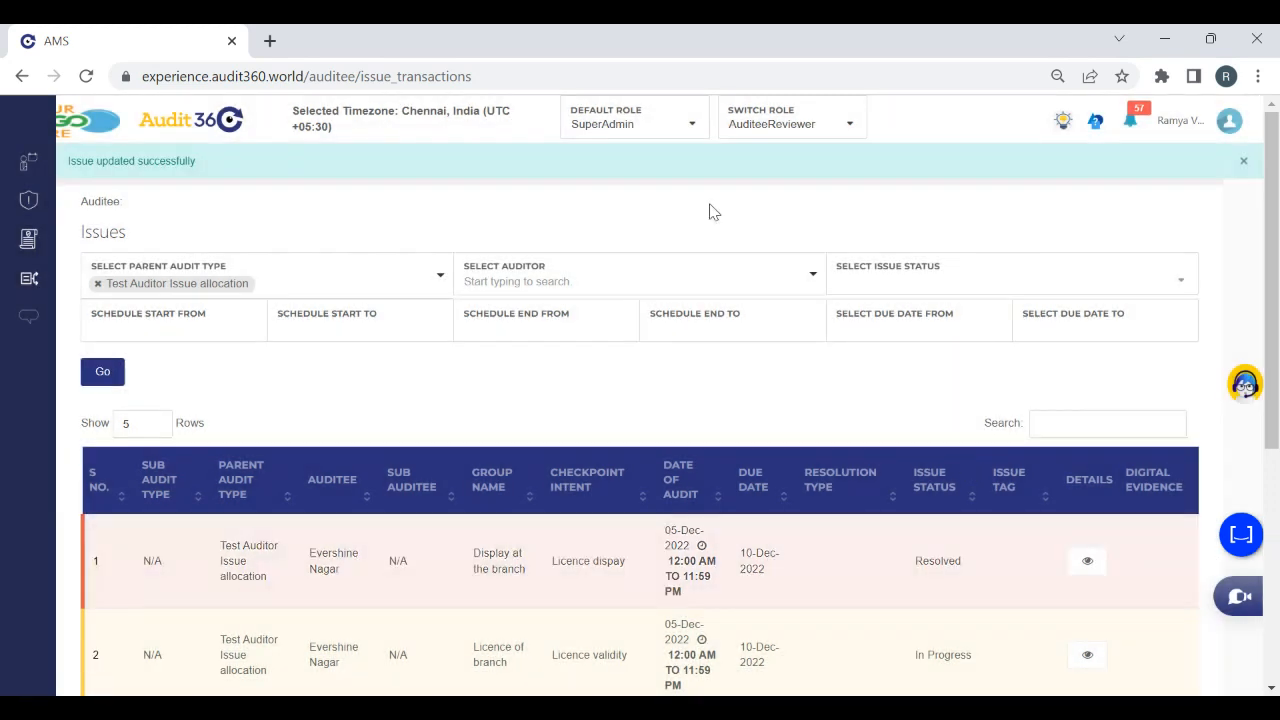
Switch to the SuperAdmin role and open its Issues page
click(776, 135)
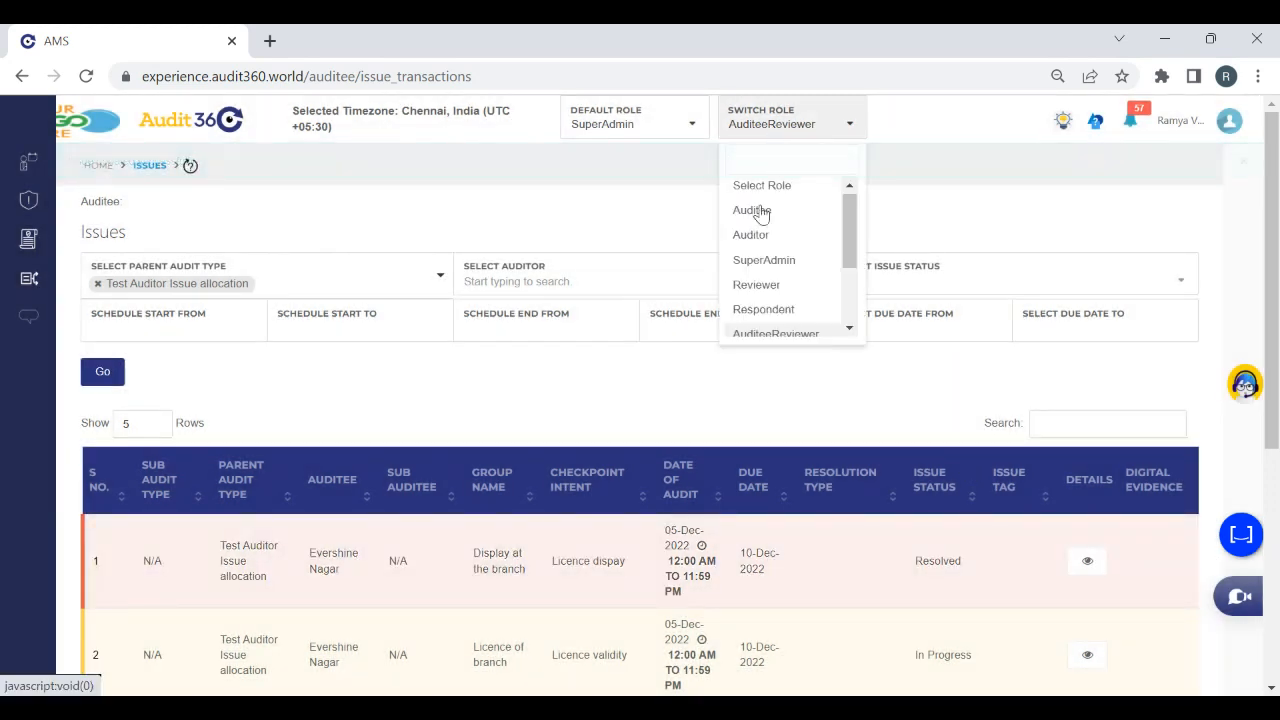
click(769, 266)
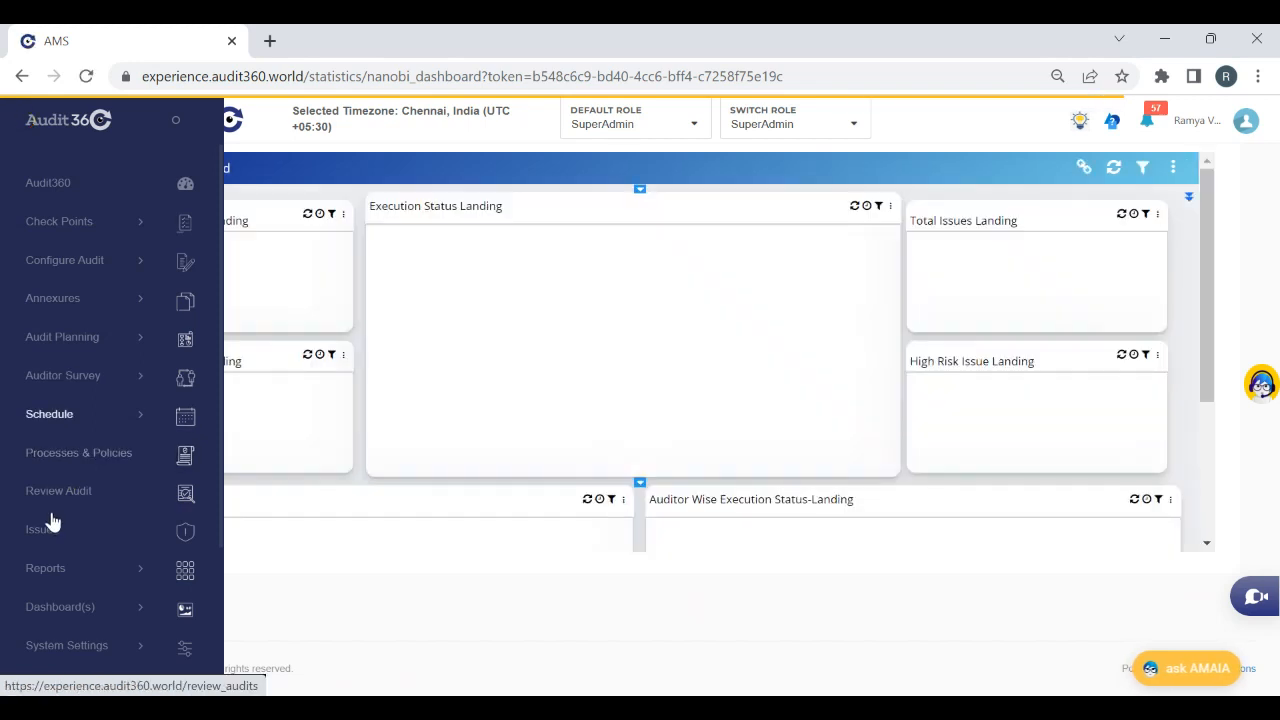
click(50, 530)
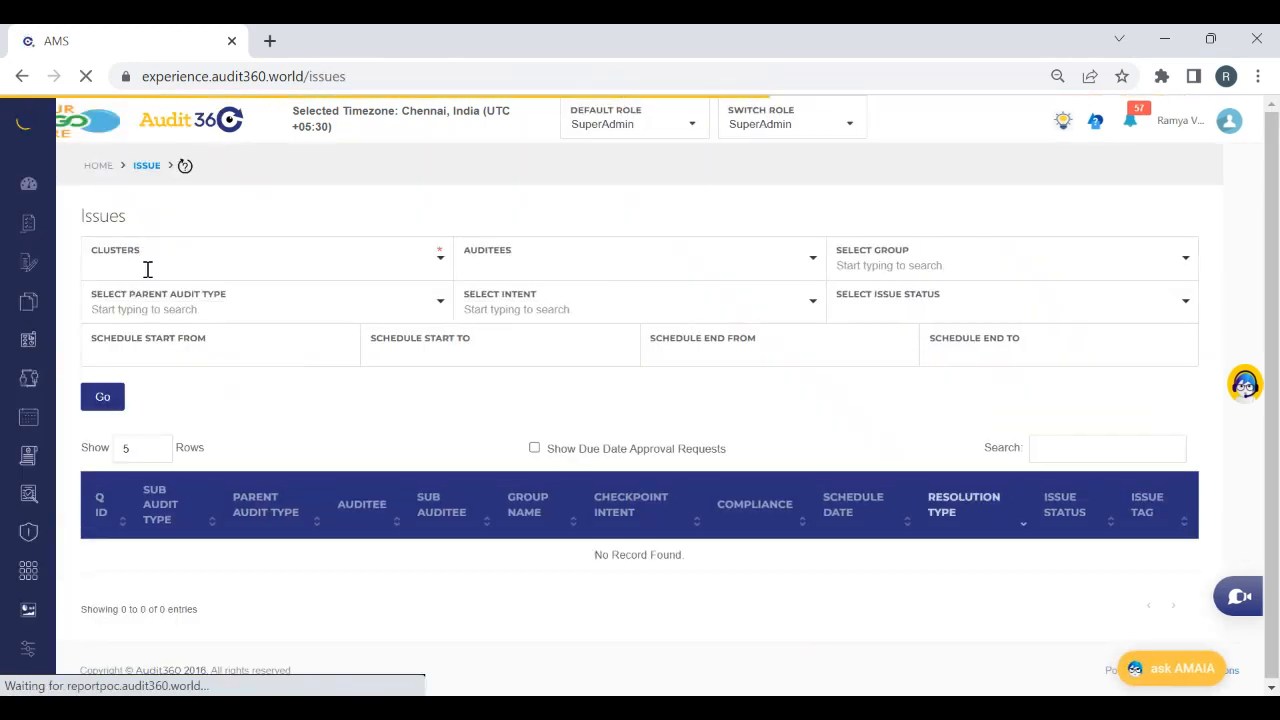
Filter the SuperAdmin issues by cluster CL0003 - Mumbai Western and parent audit type Test Auditor Issue allocation
click(149, 267)
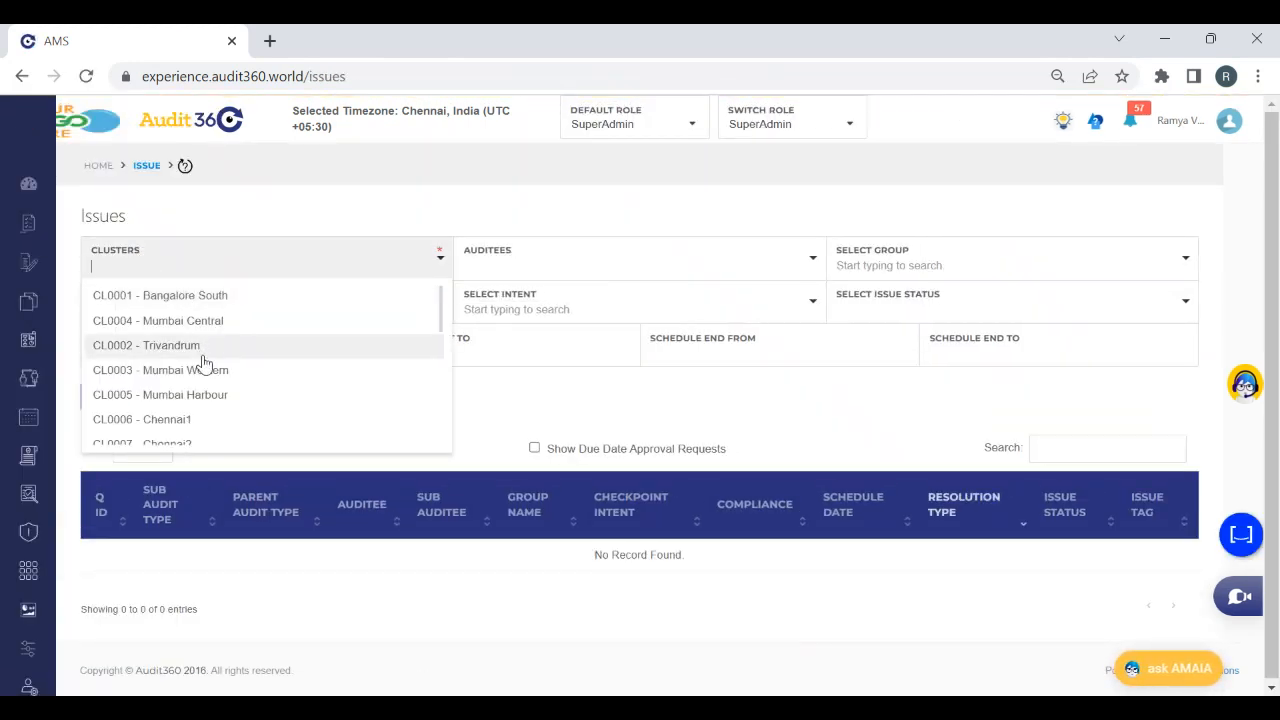
click(197, 372)
click(186, 310)
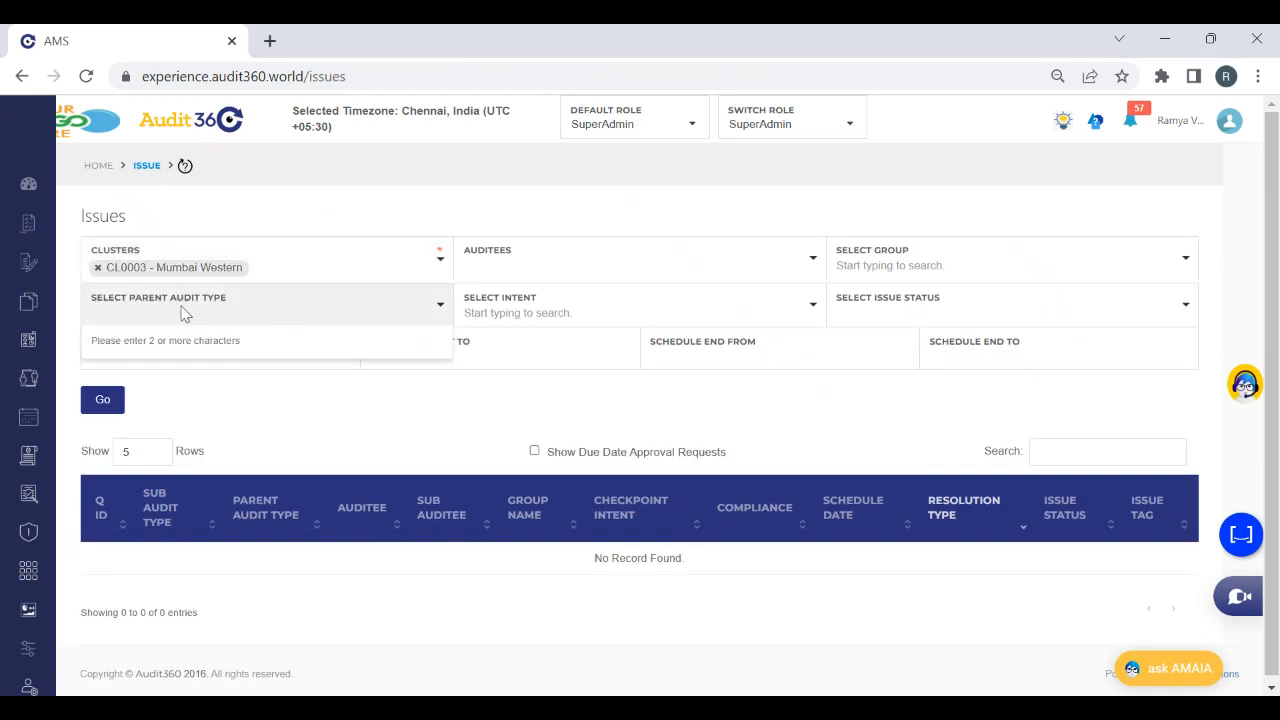
text(test auditor)
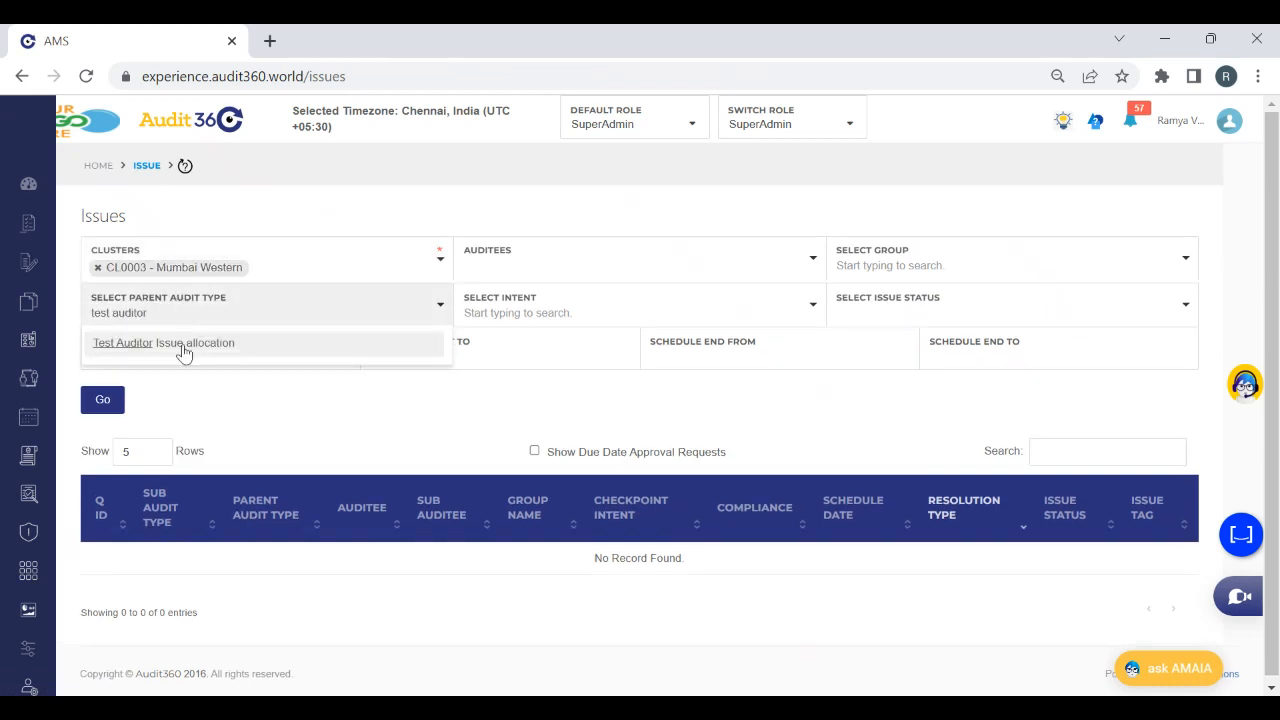
click(183, 345)
click(104, 406)
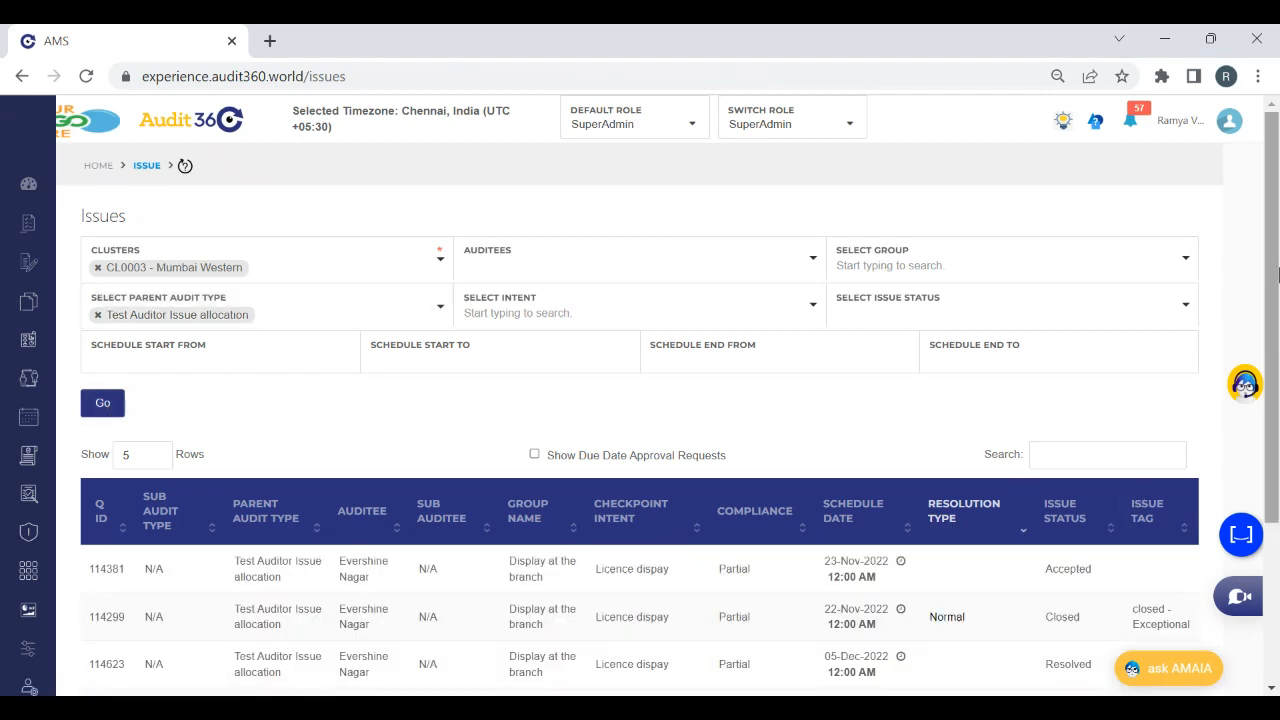
Open the 05-Dec-2022 Licence dispay issue and examine its review details, digital files, reference files and remarks
drag(1278, 275, 1278, 403)
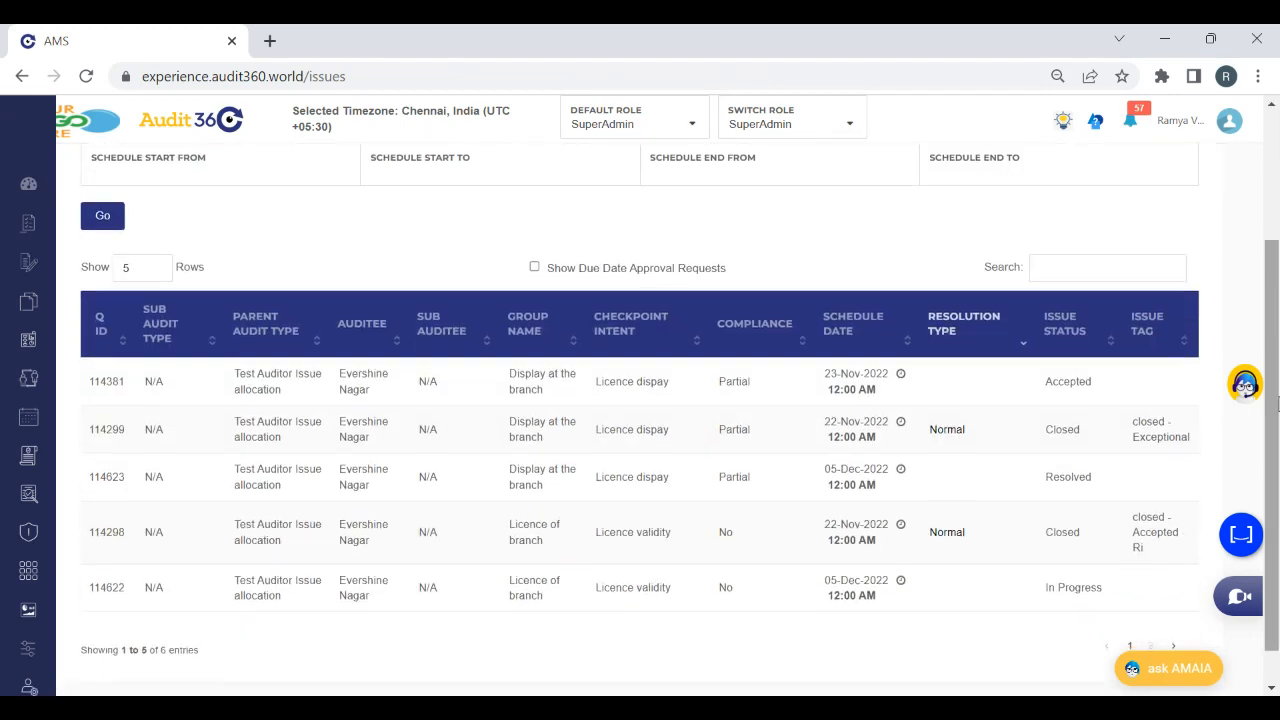
click(1062, 481)
drag(1272, 203, 1272, 545)
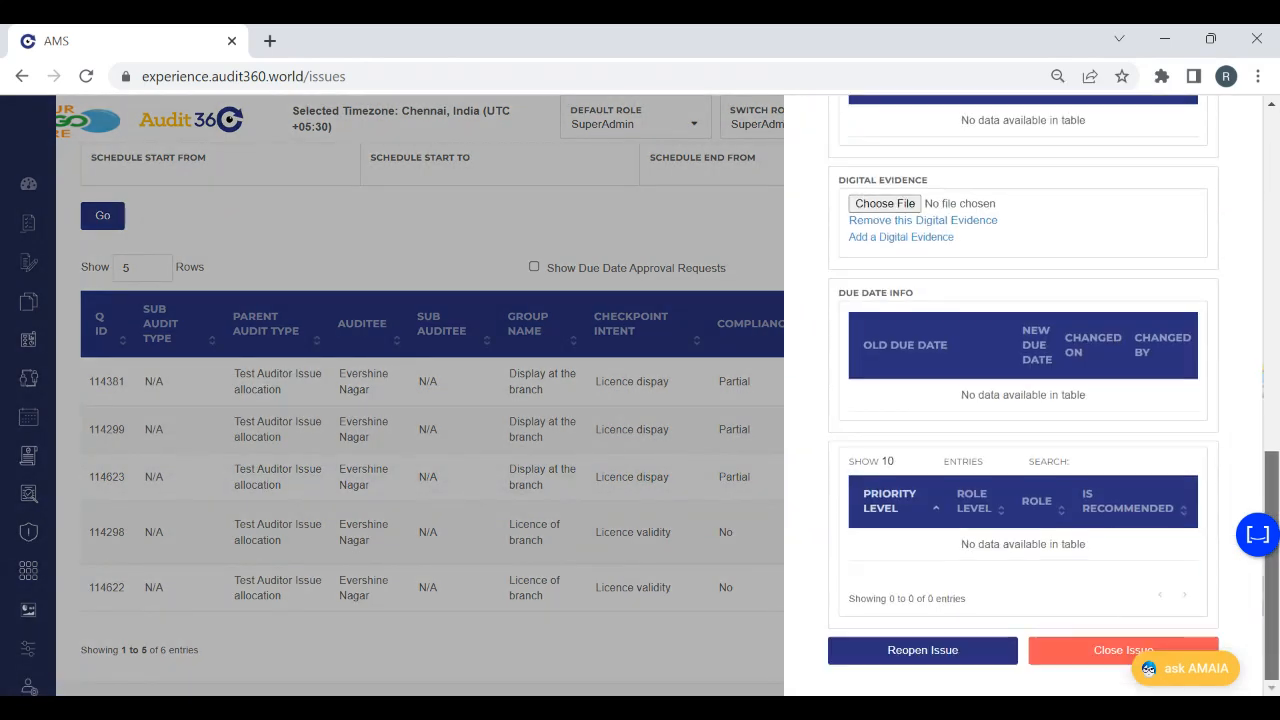
scroll(1246, 357, up, 4)
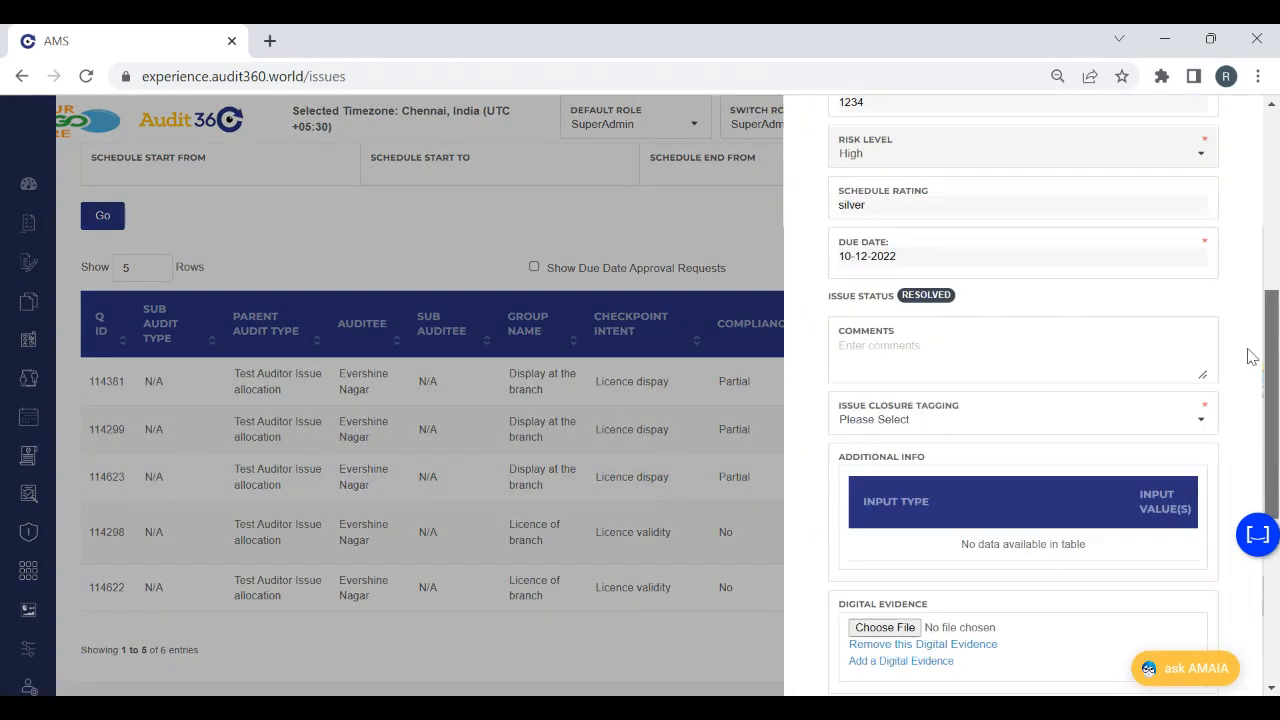
scroll(1246, 400, down, 5)
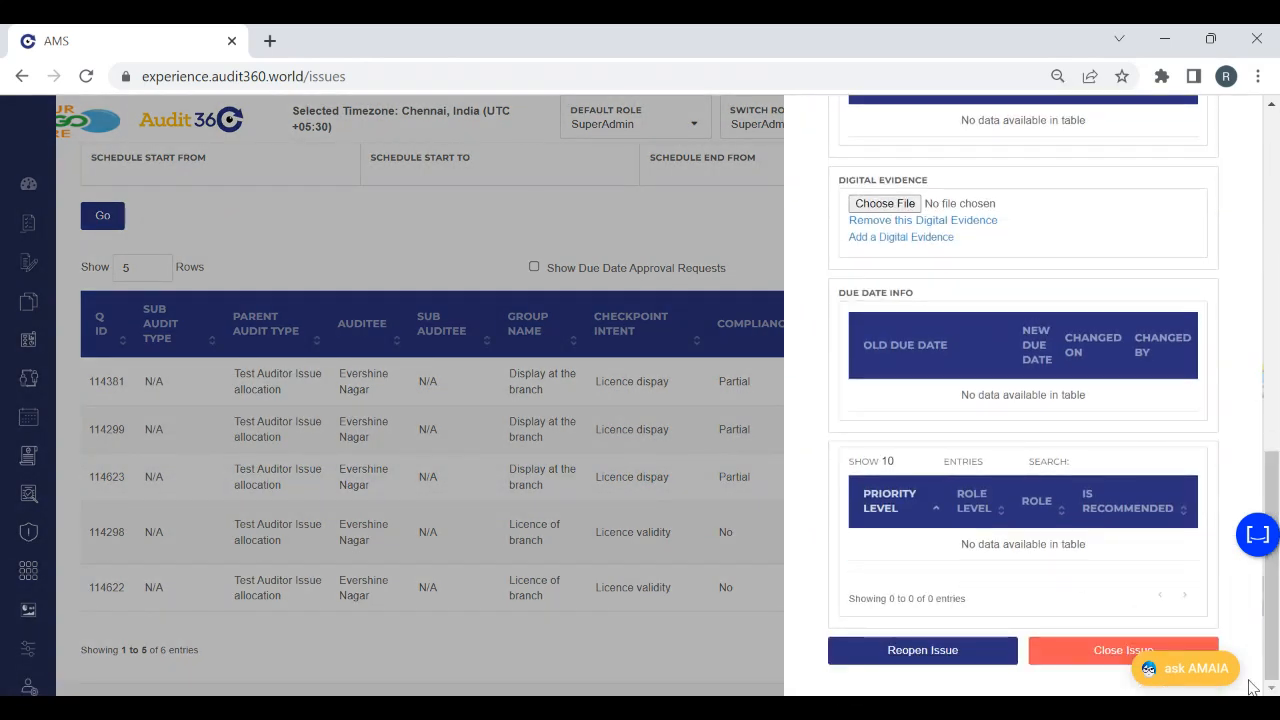
drag(1272, 500, 1190, 33)
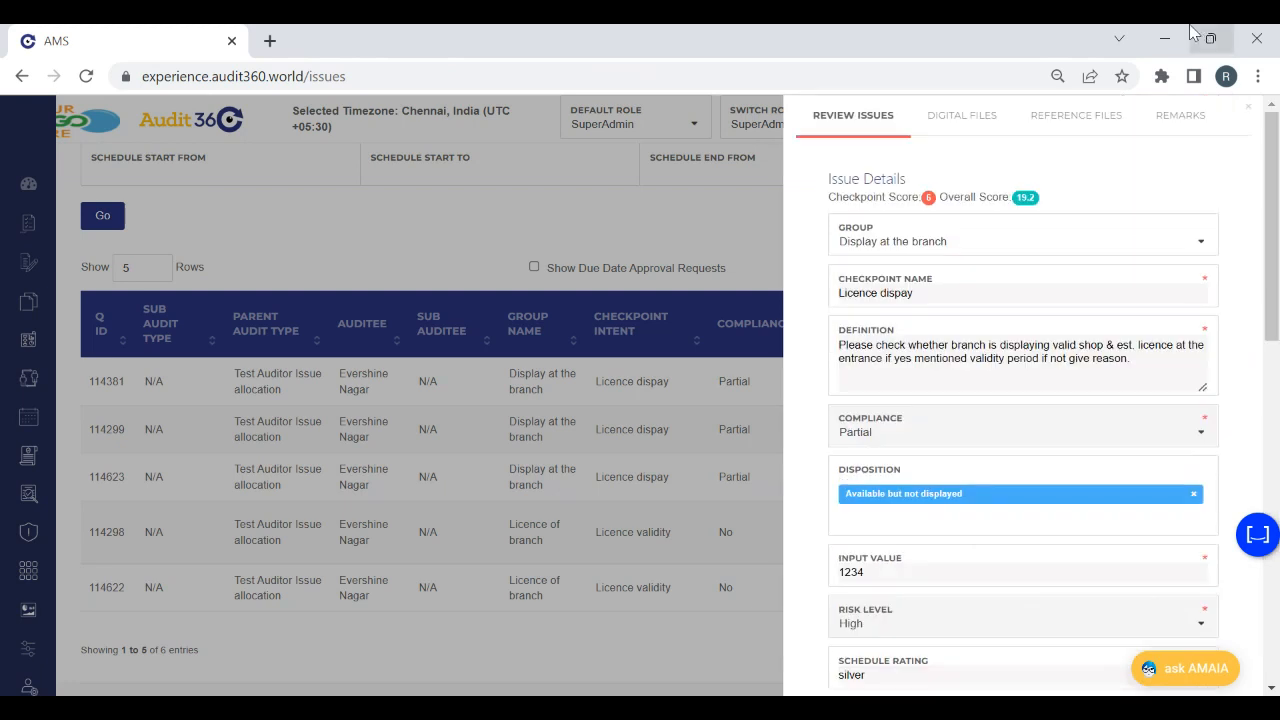
click(968, 128)
click(1076, 118)
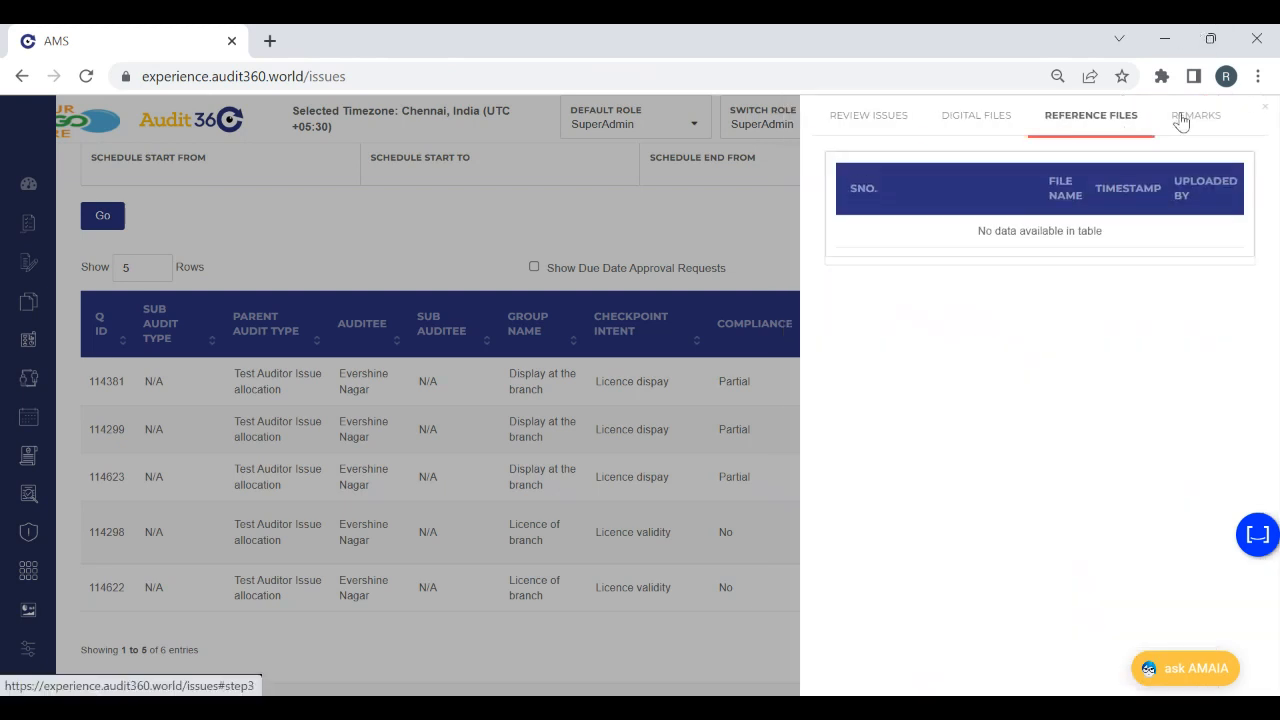
click(1181, 118)
click(851, 118)
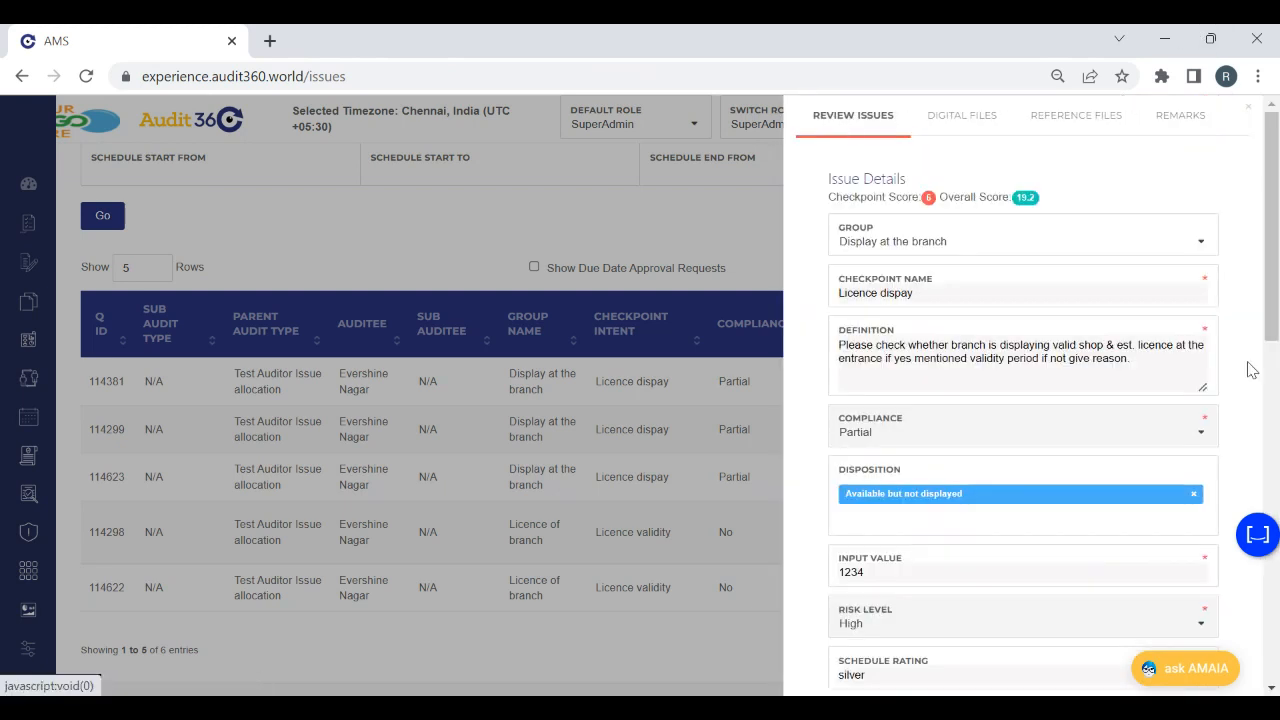
Try to close the Licence dispay issue without choosing final auditee remarks
drag(1272, 365, 1272, 590)
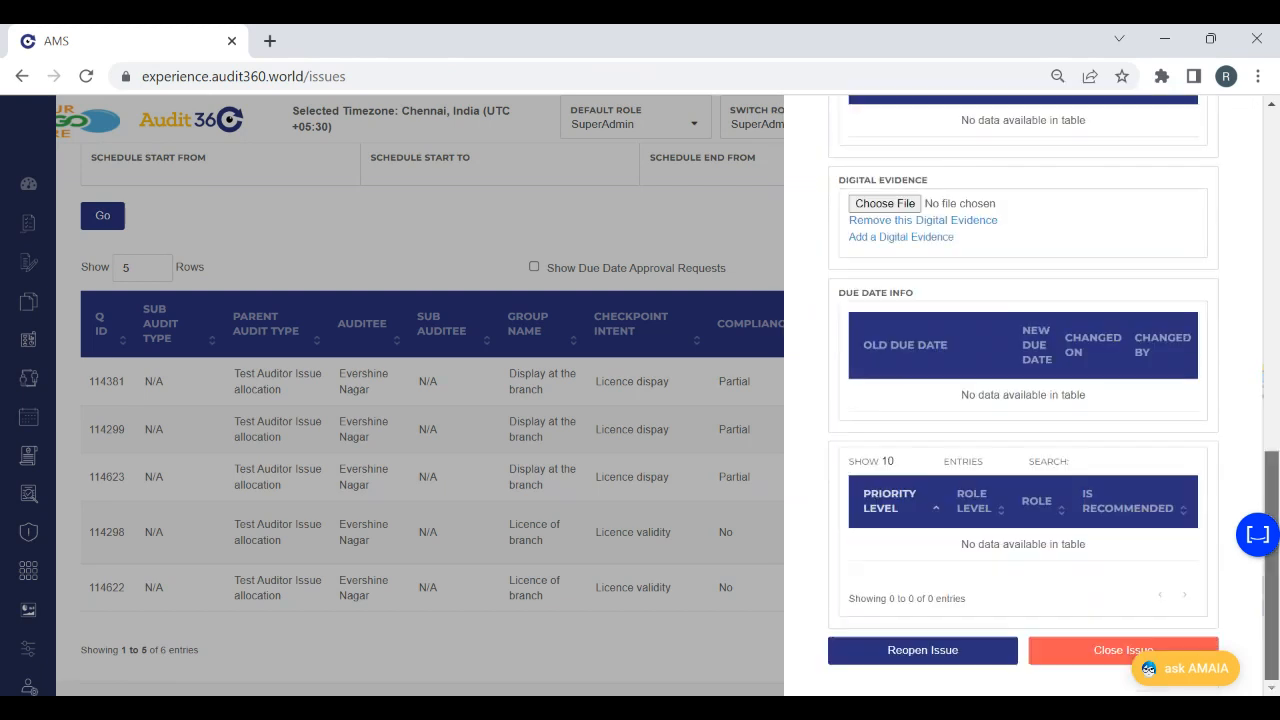
click(1080, 652)
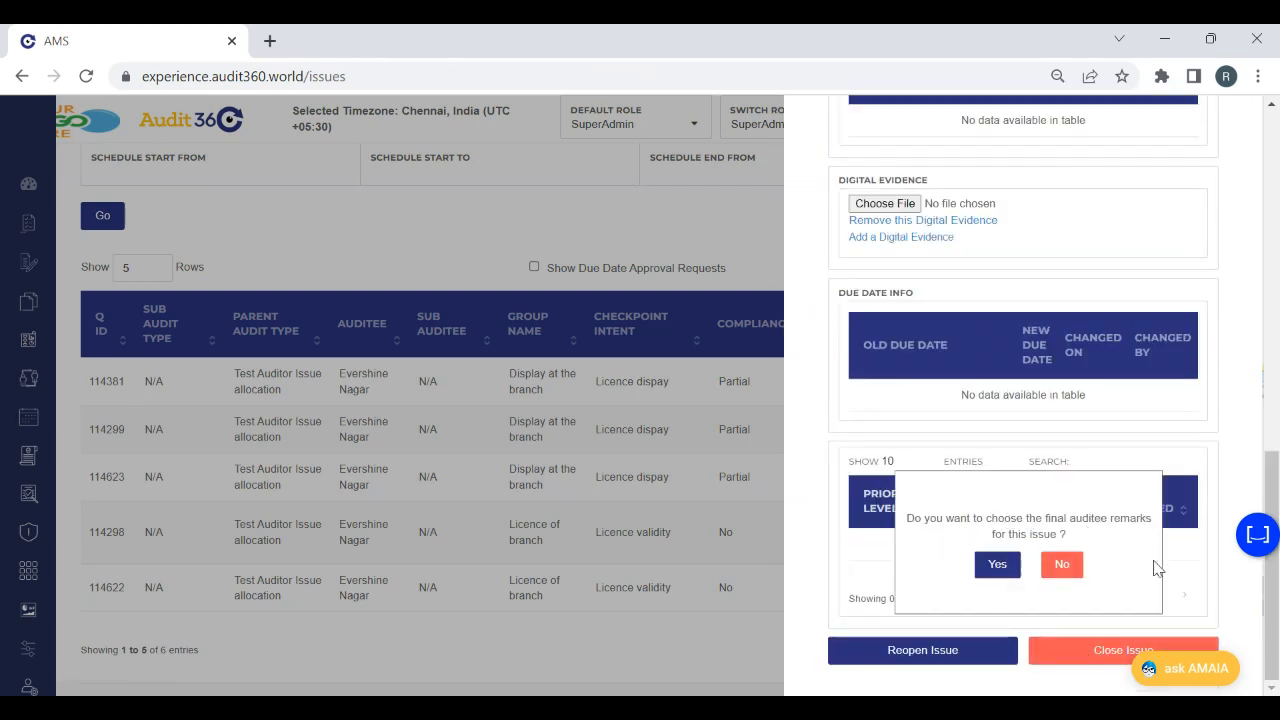
click(1062, 570)
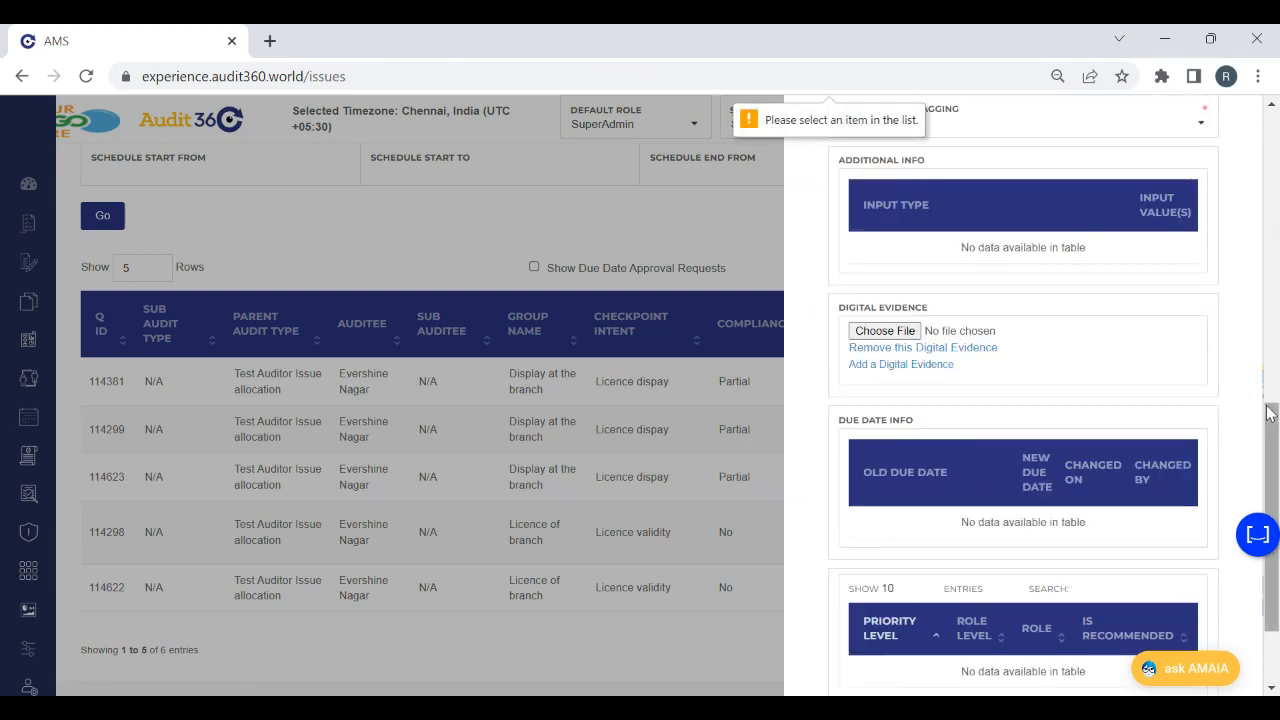
Tag the Licence dispay issue's closure as Interim Solution and close the issue without choosing final auditee remarks
drag(1270, 413, 1270, 336)
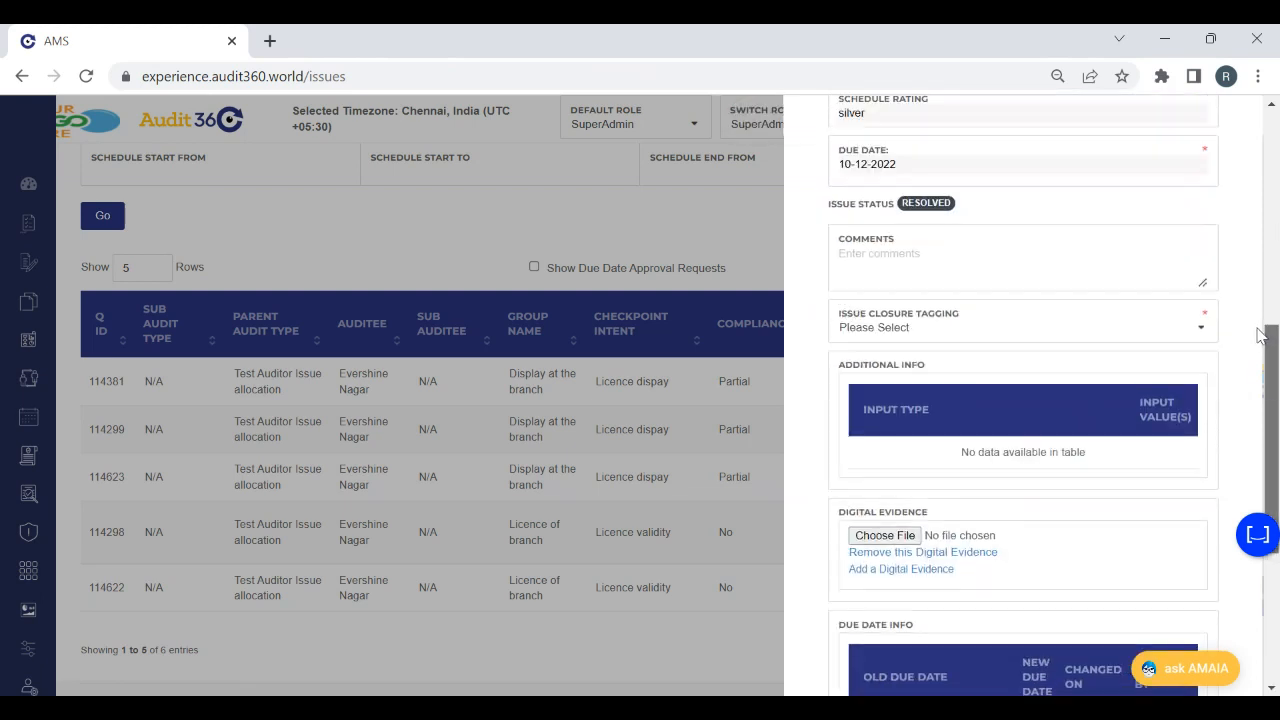
click(880, 316)
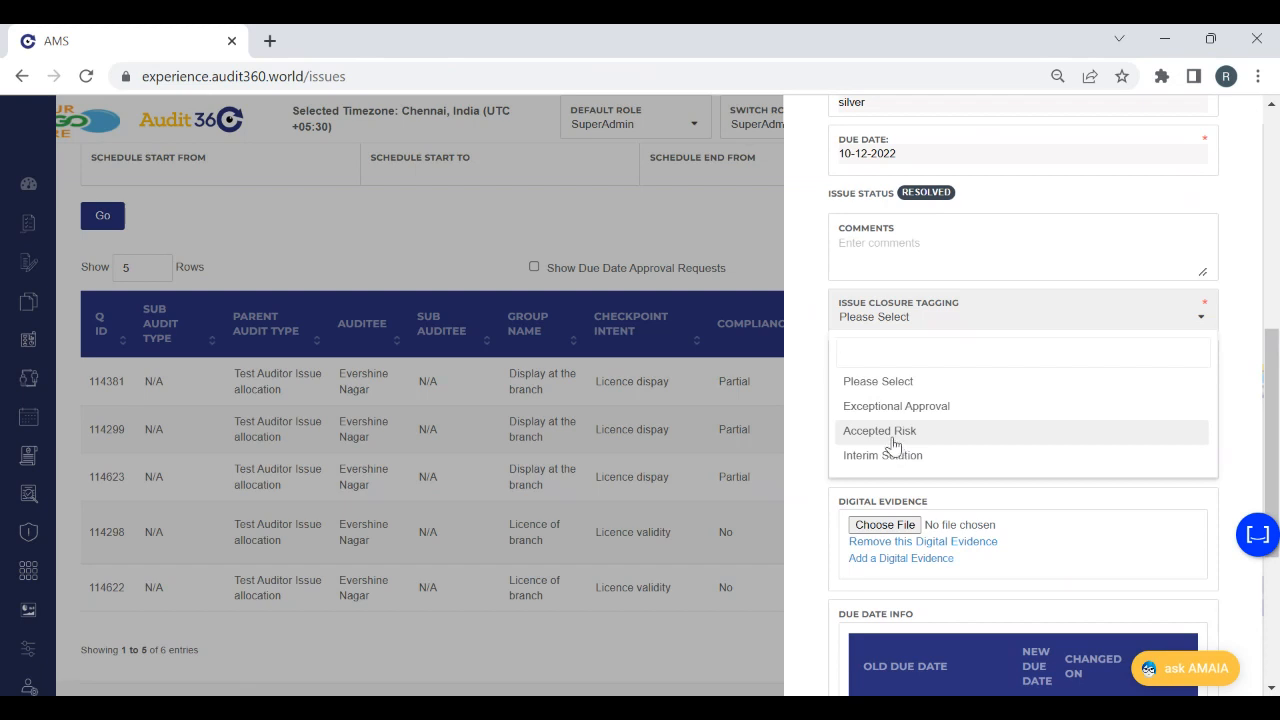
click(899, 455)
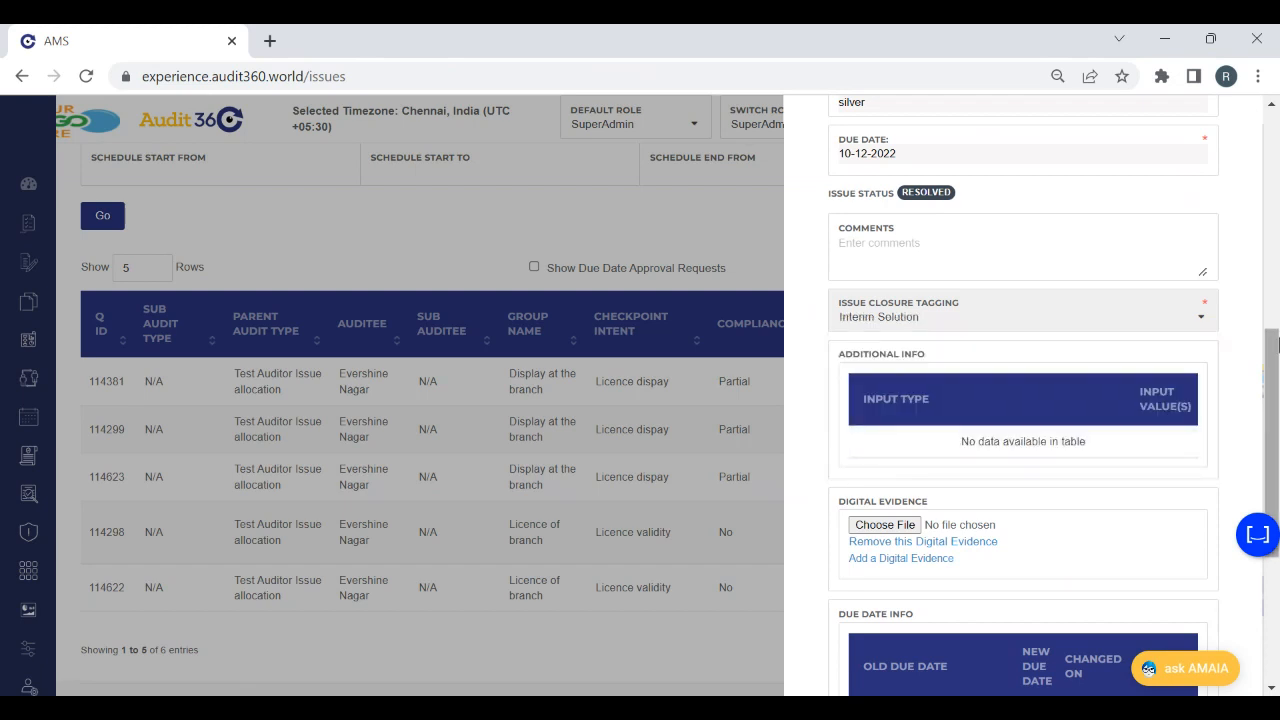
scroll(920, 455, down, 3)
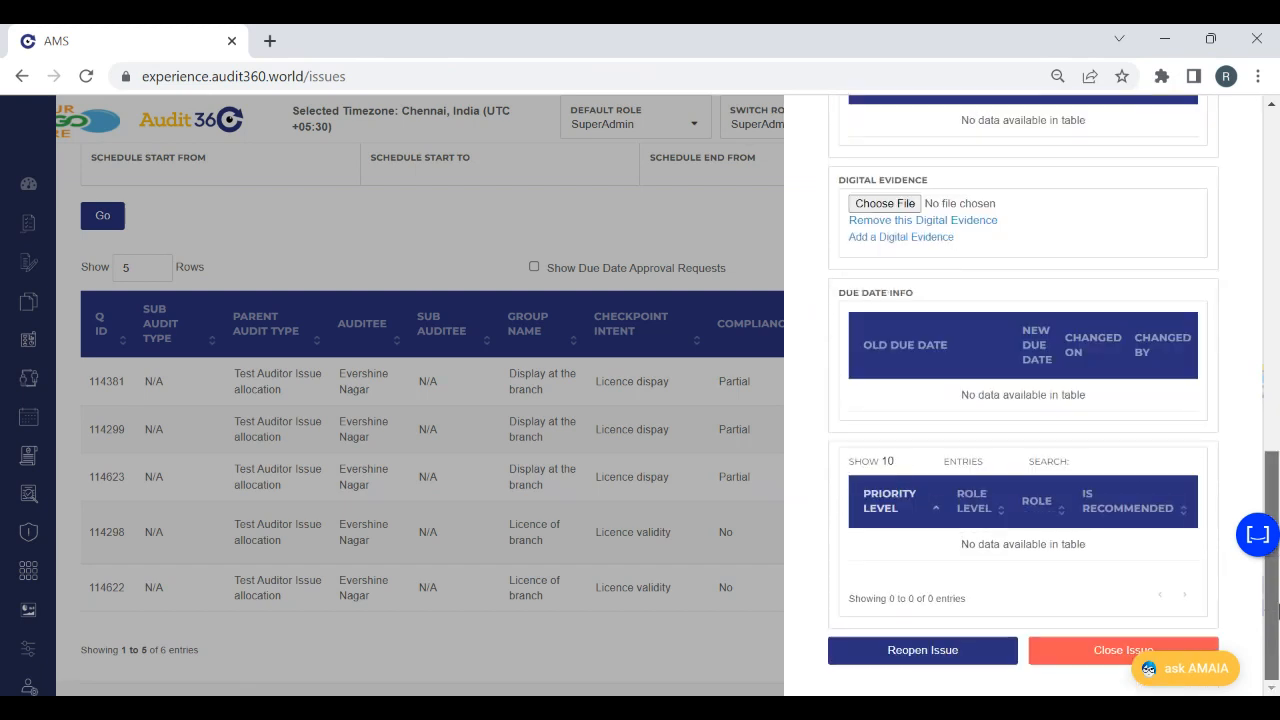
click(1053, 660)
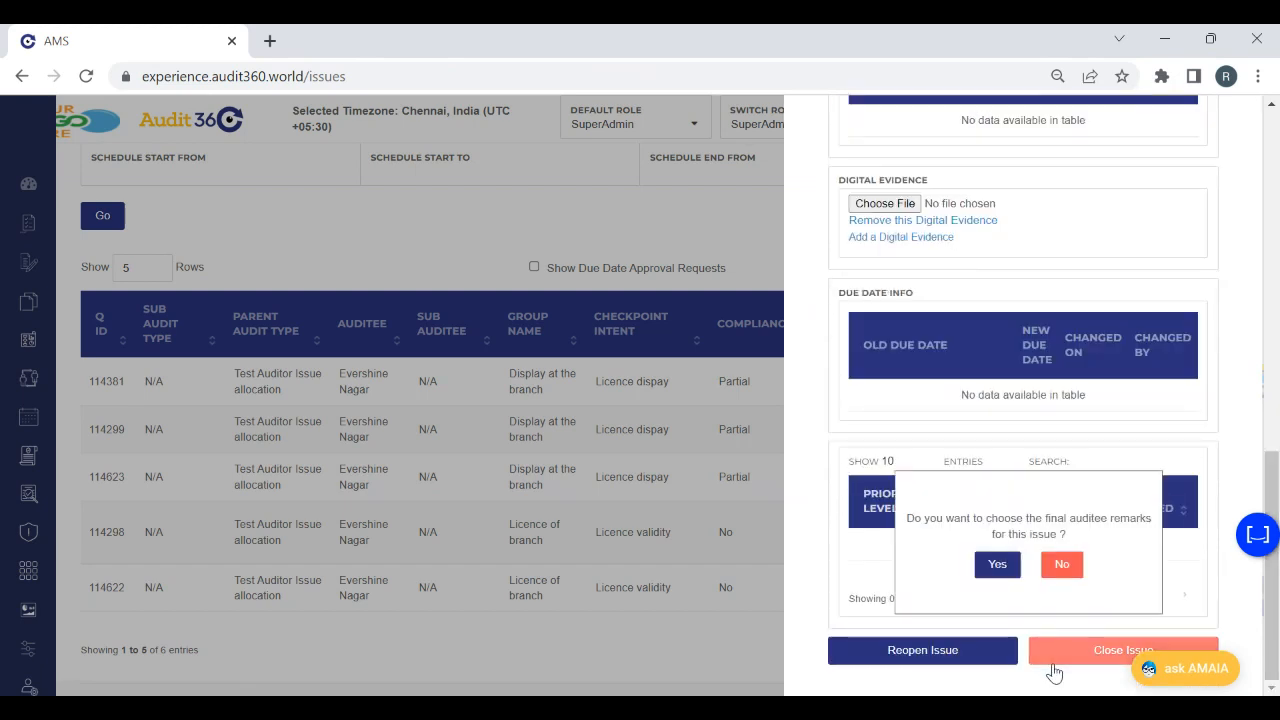
click(1061, 563)
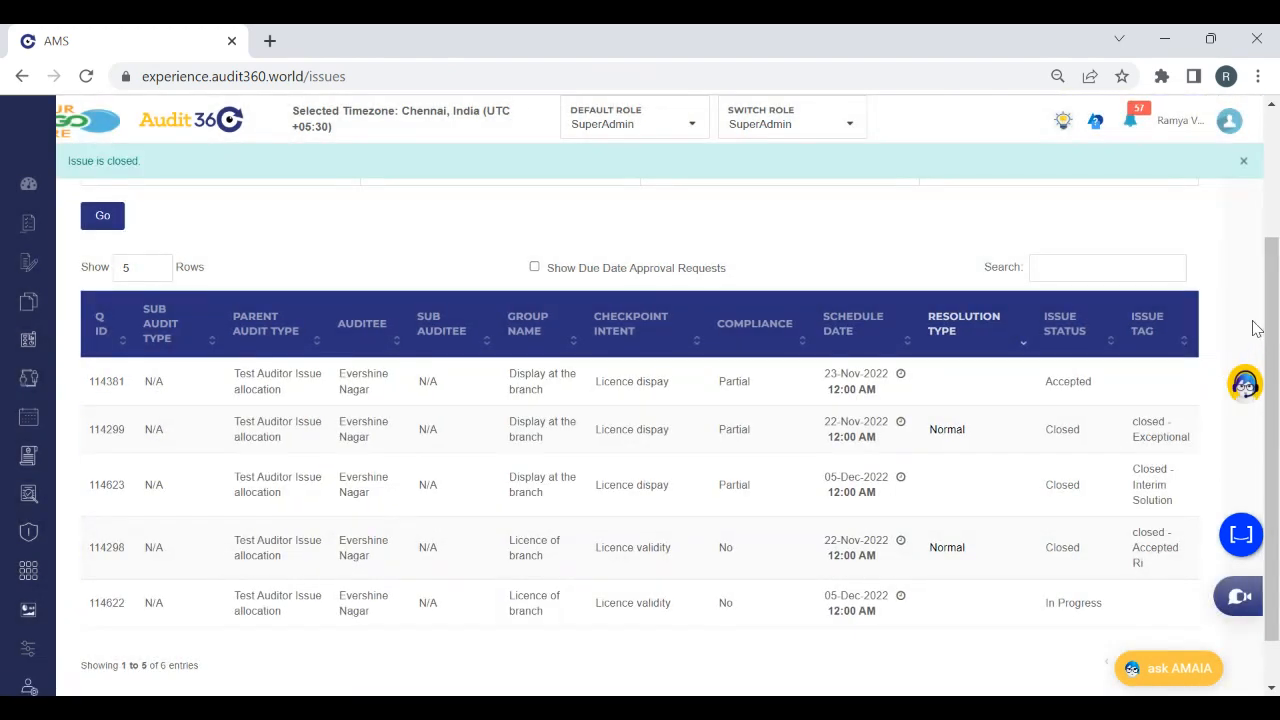
Review the issue status and issue tag of the Test Auditor Issue allocation issues in the filtered list
drag(1276, 328, 1277, 358)
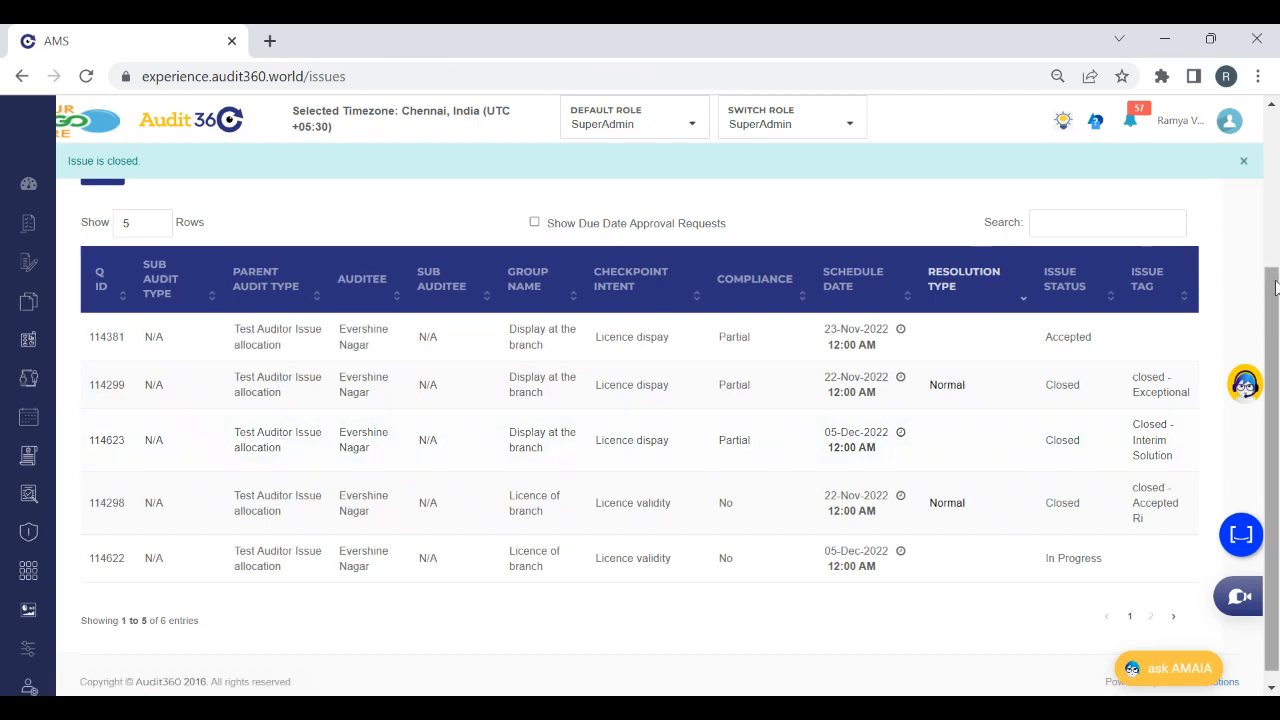
drag(1277, 297, 1279, 308)
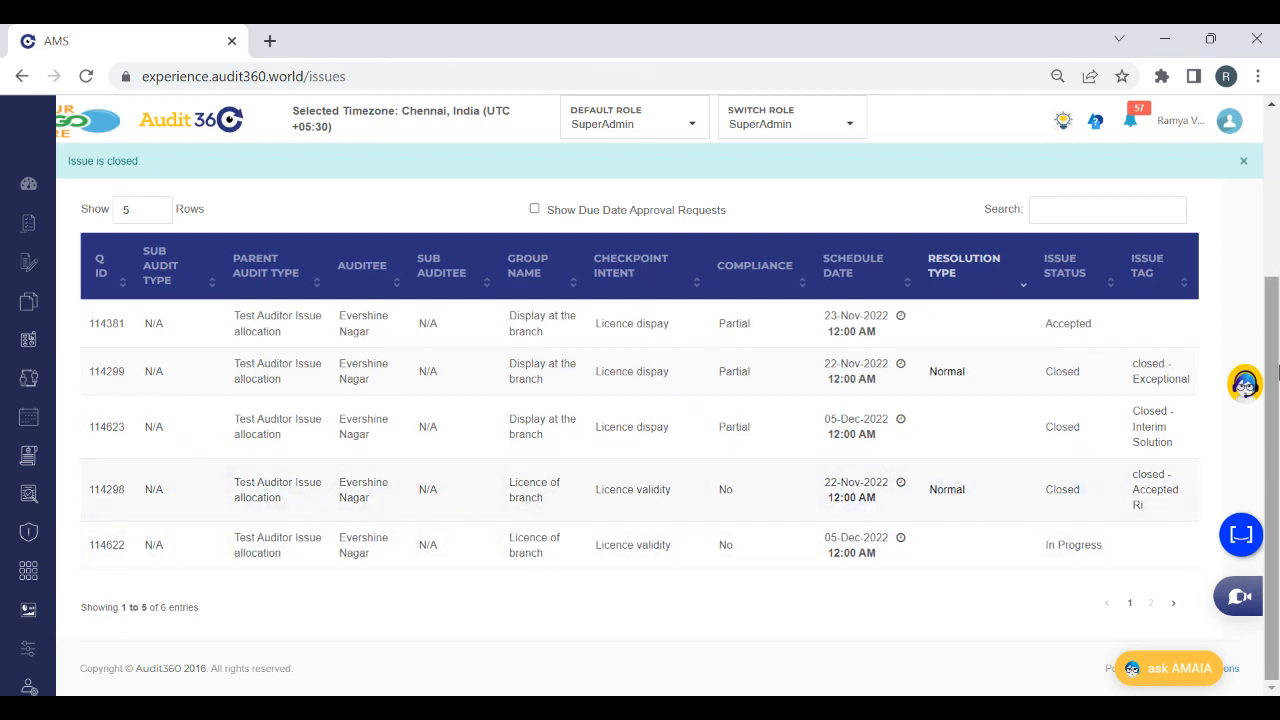
drag(1277, 401, 1277, 307)
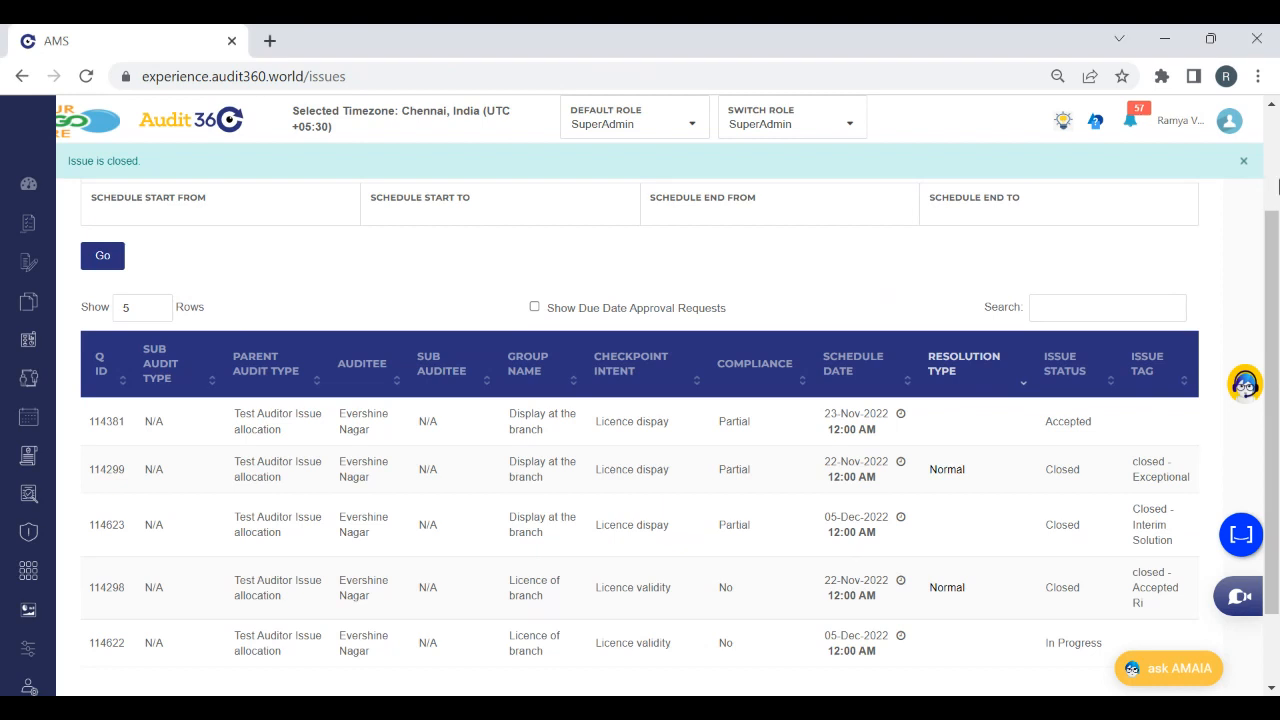
scroll(1272, 365, up, 2)
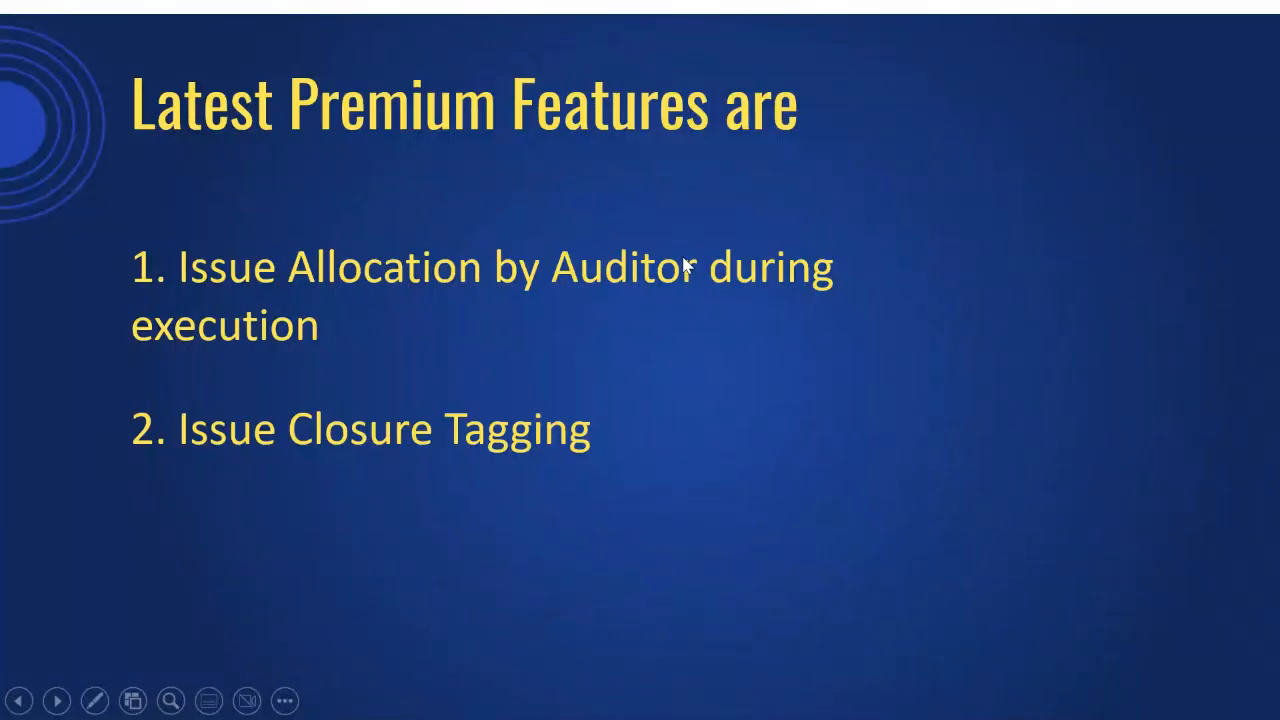
click(684, 264)
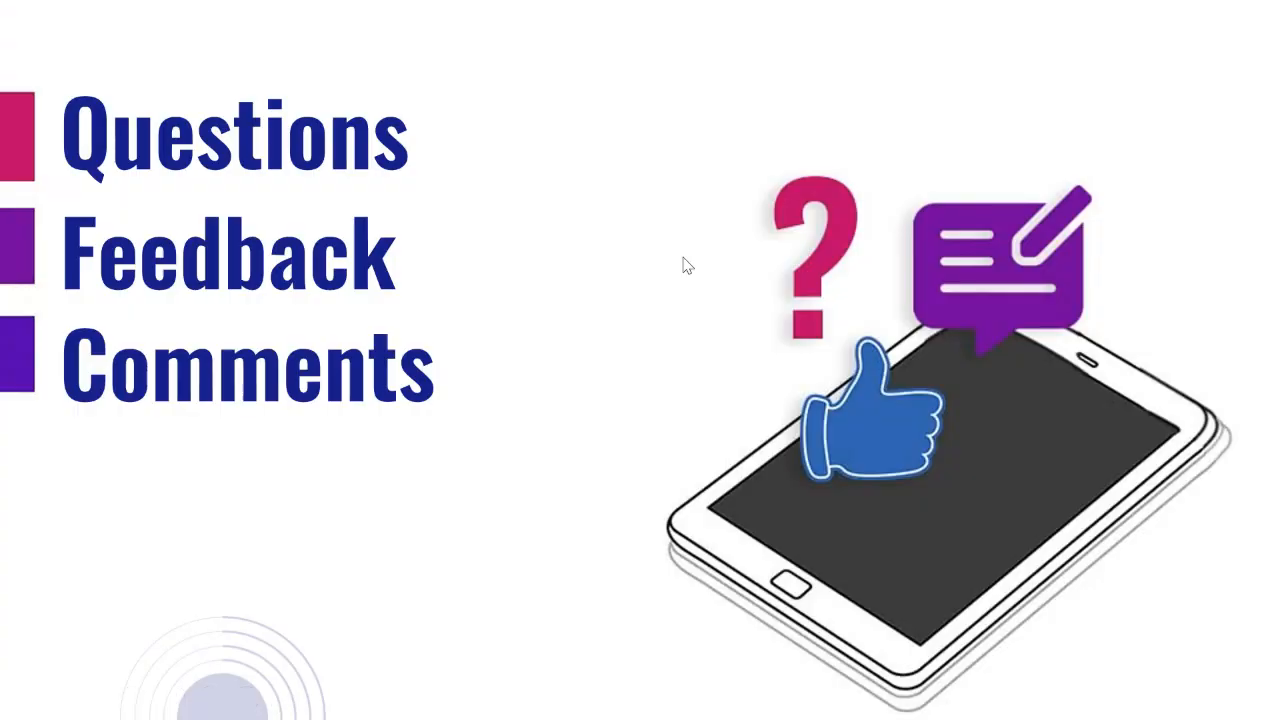